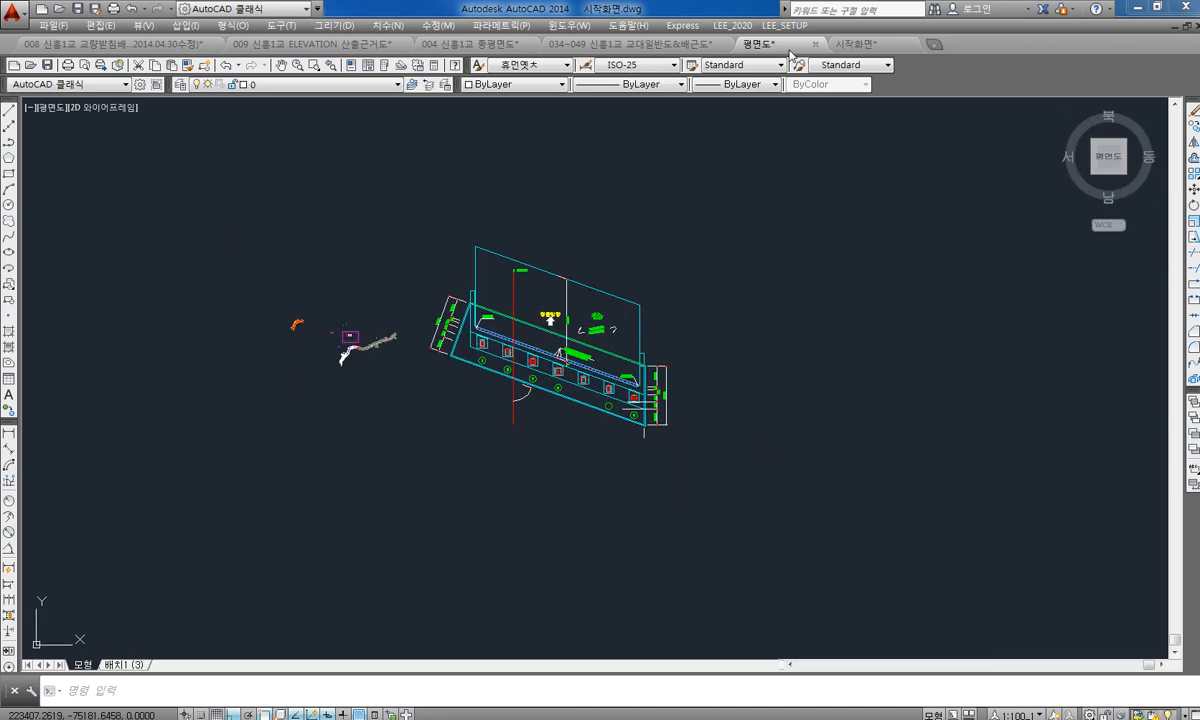
# Step: Delete the abutment plan view lying beside the site plan in the 평면도 drawing
pyautogui.click(727, 222)
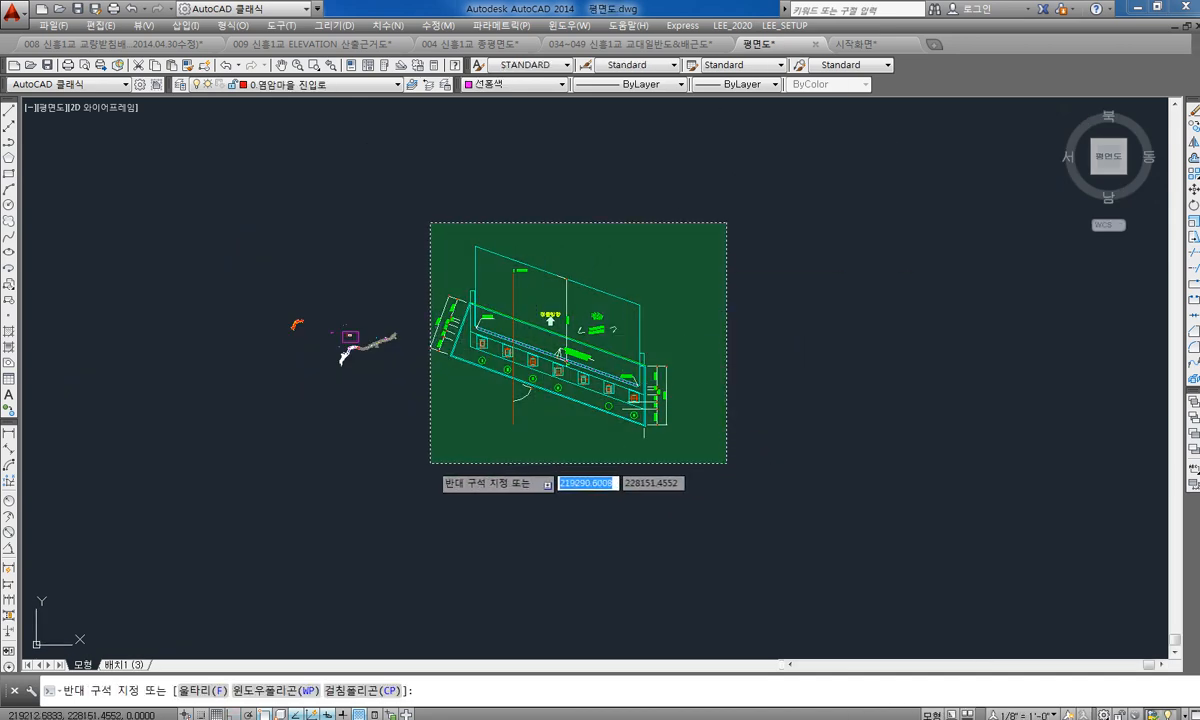
pyautogui.click(428, 465)
pyautogui.press('Delete')
# Step: Examine the bridge's start abutment area around station 5+500 and the waterway crossing in the site plan
pyautogui.scroll(6, 372, 329)
pyautogui.scroll(6, 412, 359)
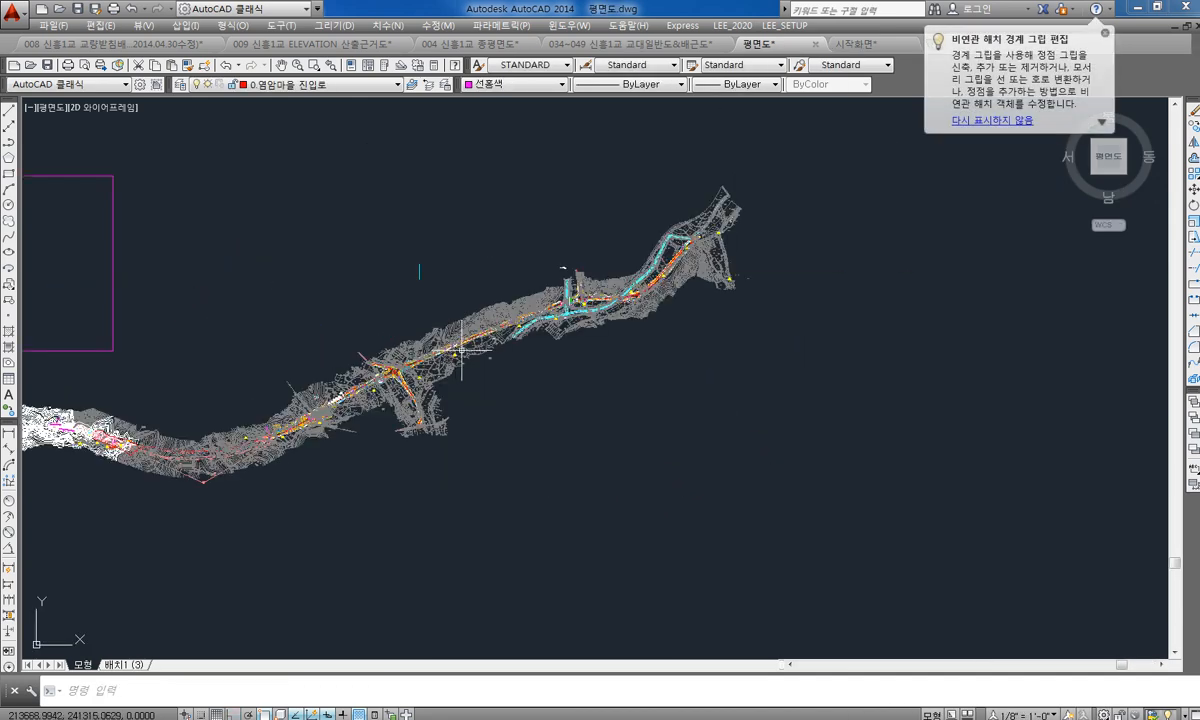
pyautogui.scroll(5, 412, 359)
pyautogui.scroll(5, 467, 325)
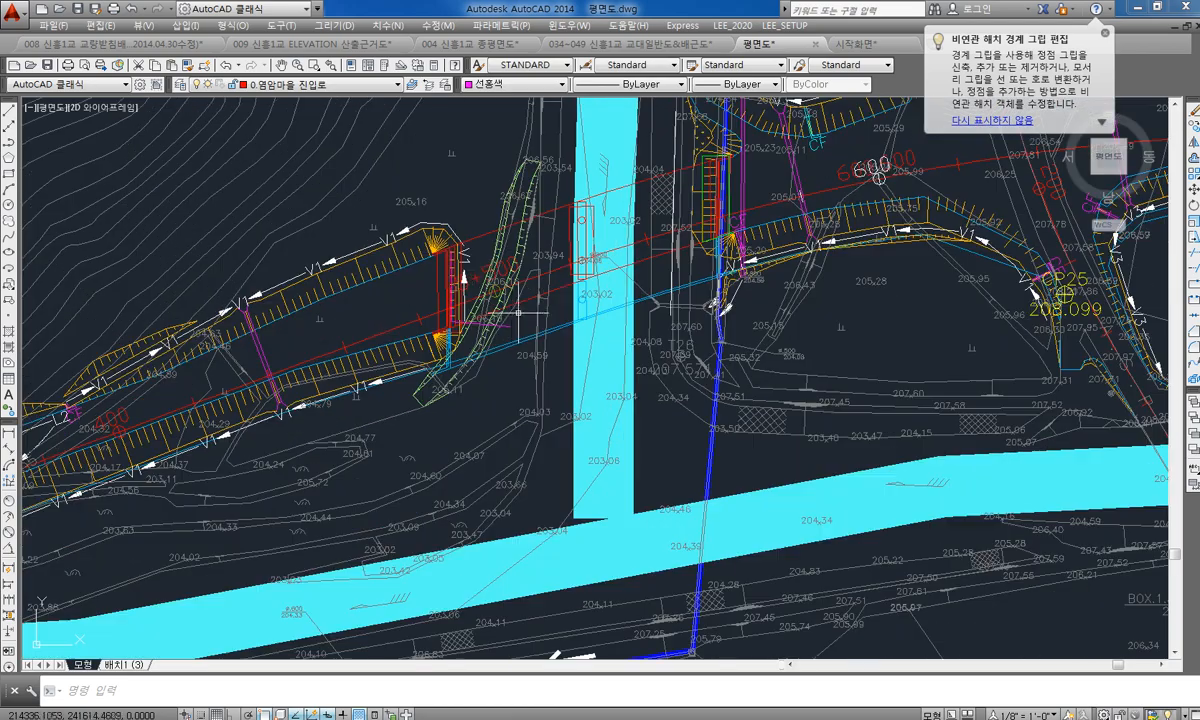
pyautogui.moveTo(619, 139); pyautogui.dragTo(578, 282, button='middle')
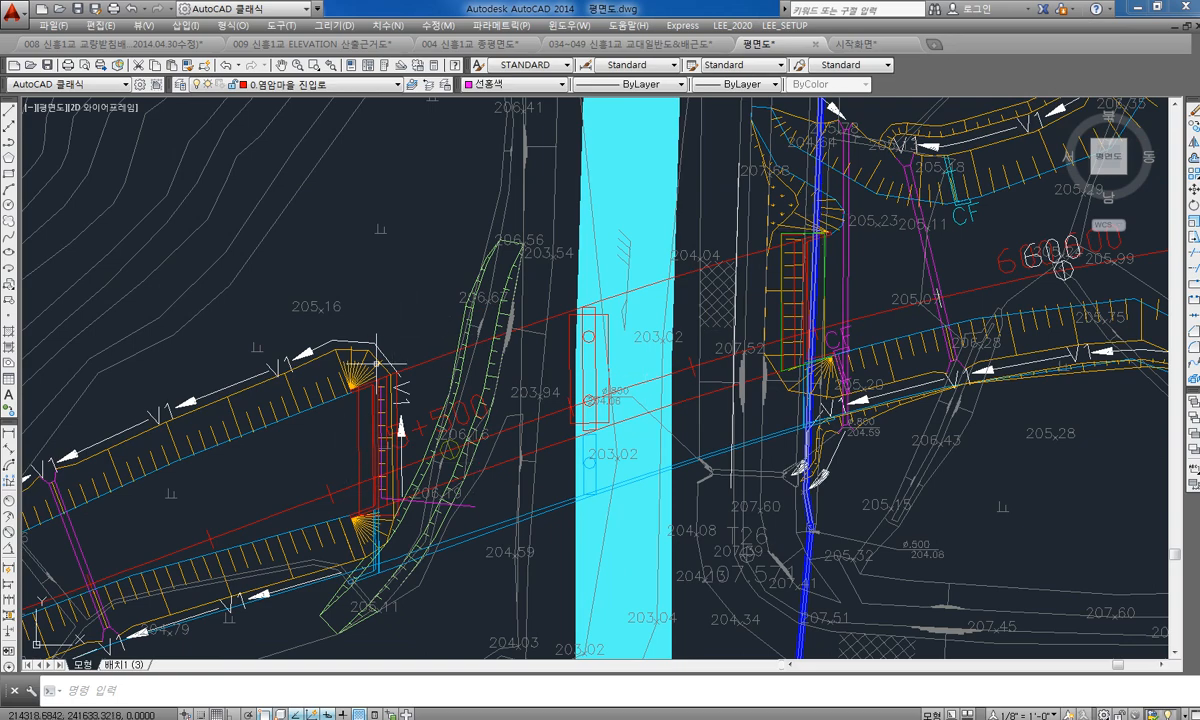
pyautogui.scroll(2, 316, 571)
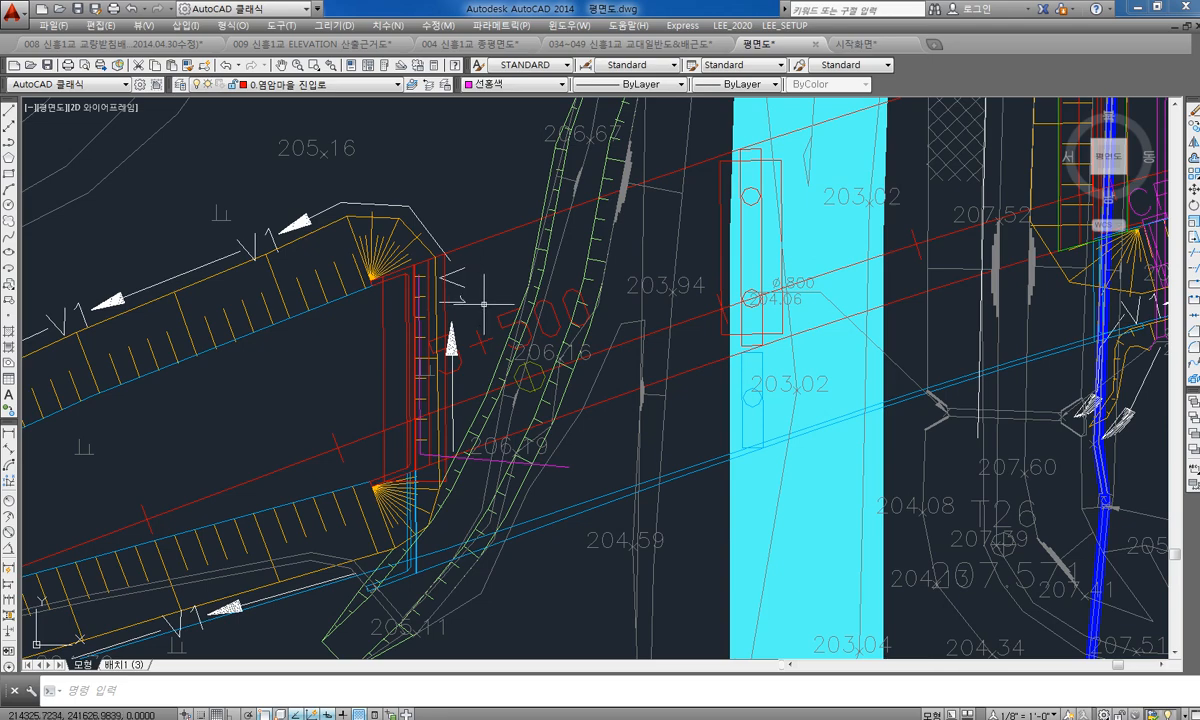
pyautogui.scroll(-4, 484, 306)
pyautogui.moveTo(432, 360)
pyautogui.mouseDown(button='middle')
pyautogui.moveTo(504, 321)
pyautogui.moveTo(487, 339)
pyautogui.mouseUp(button='middle')
pyautogui.scroll(2, 487, 339)
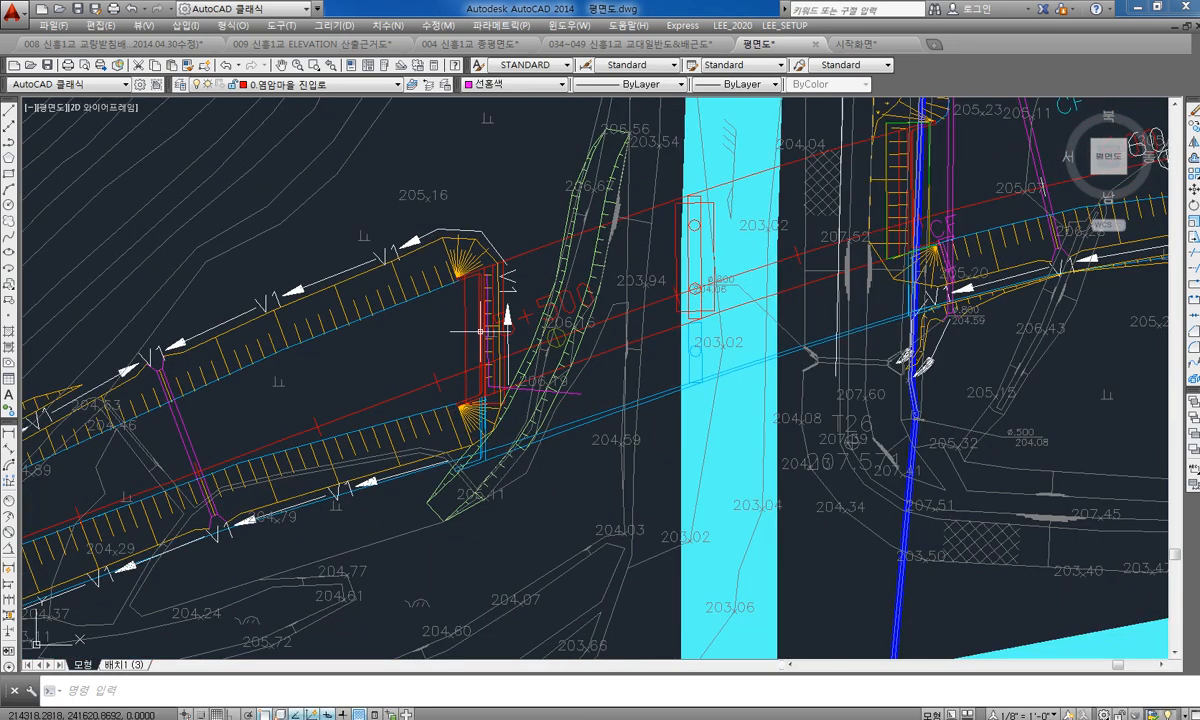
pyautogui.scroll(2, 512, 320)
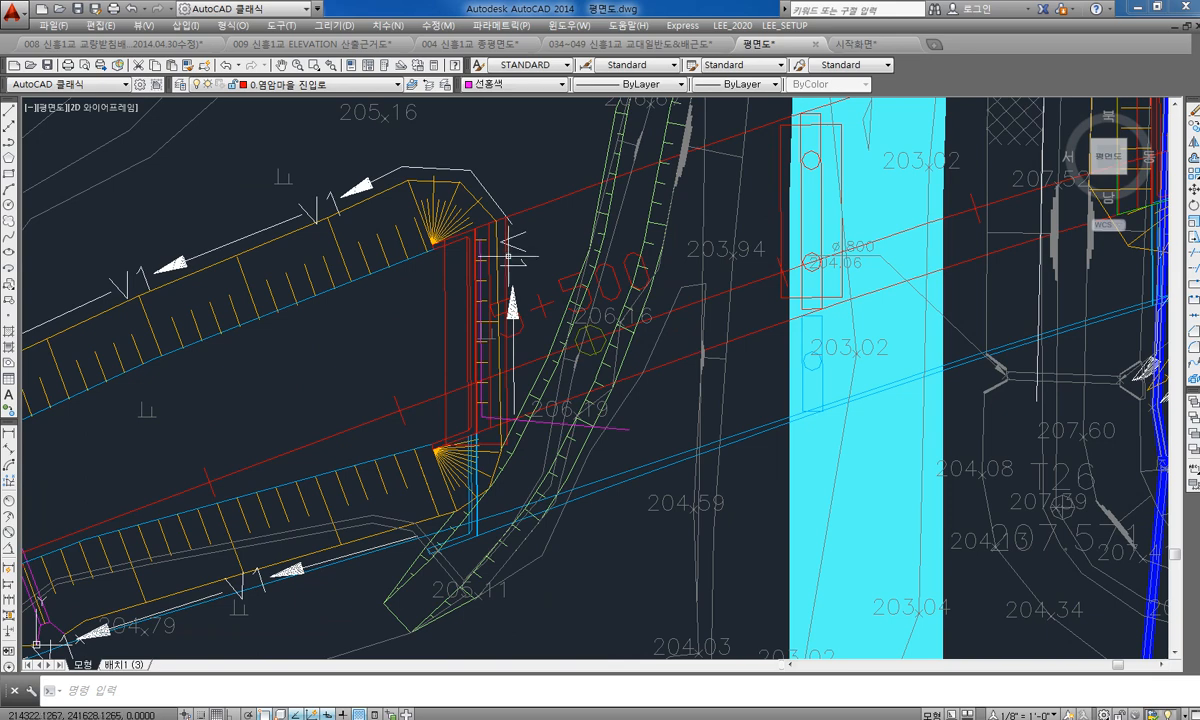
pyautogui.moveTo(559, 343); pyautogui.dragTo(511, 373, button='middle')
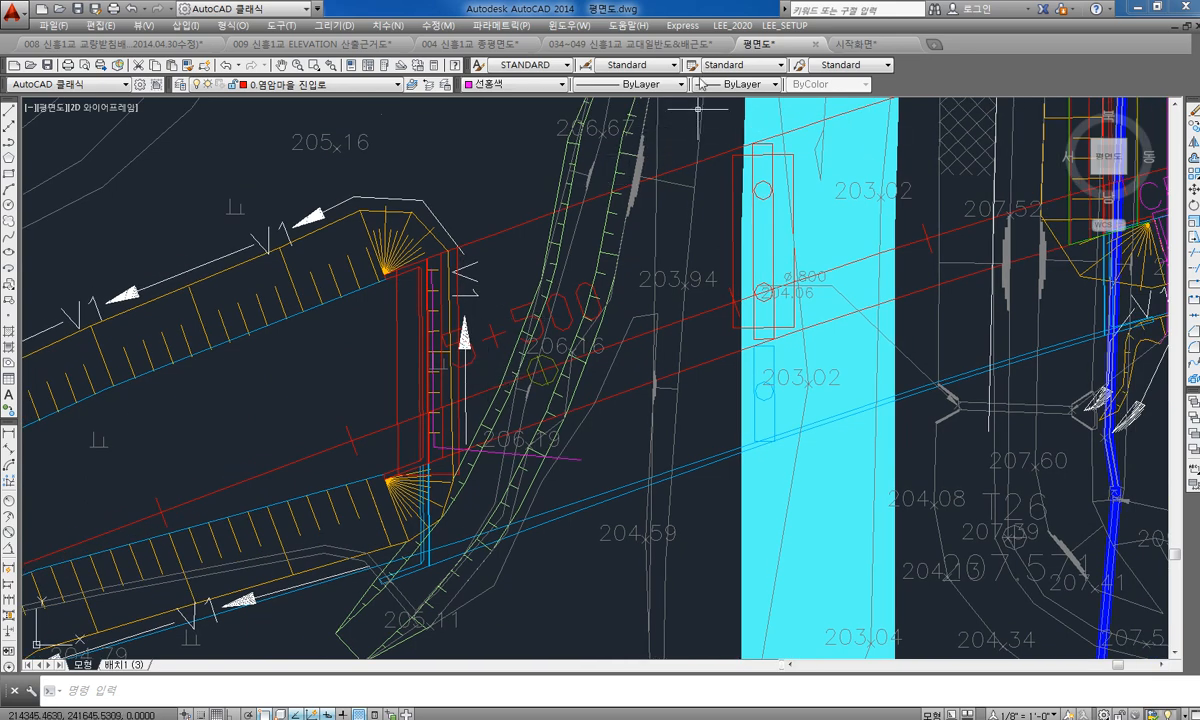
# Step: Switch to the 034~049 신흥1교 교대일반도&배근도 drawing and examine the 평면도 view on the 시점 교대 일반도 sheet
pyautogui.click(650, 45)
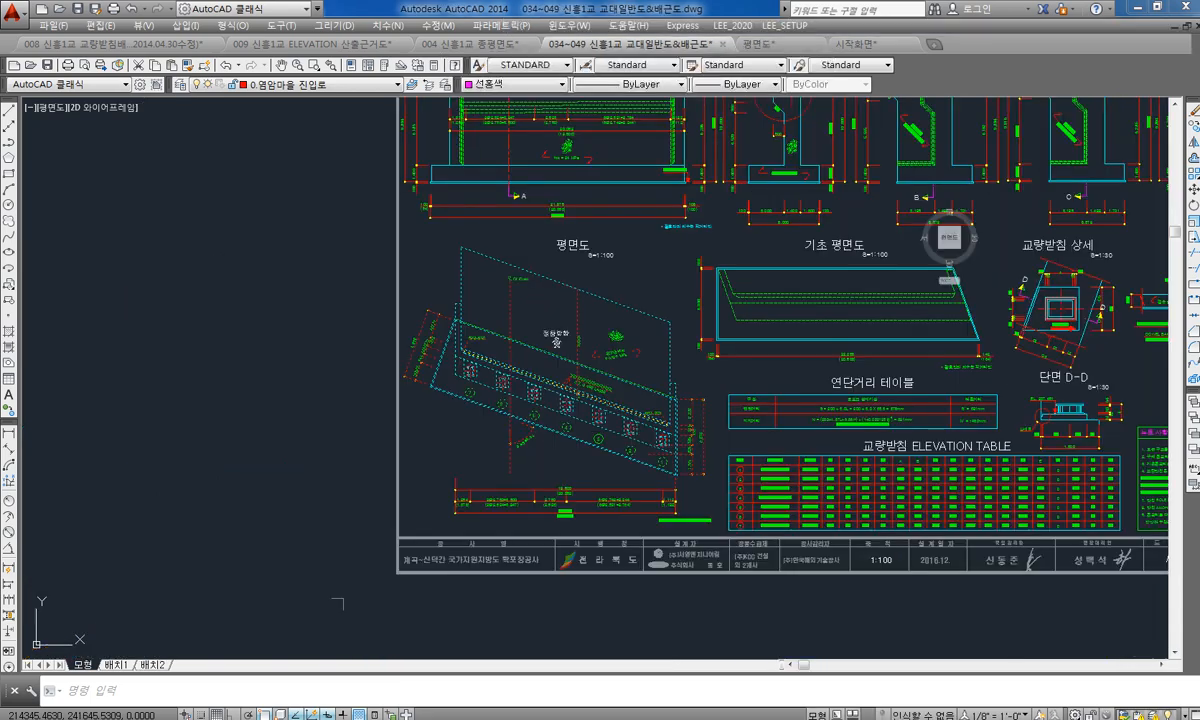
pyautogui.moveTo(672, 214); pyautogui.dragTo(584, 254, button='middle')
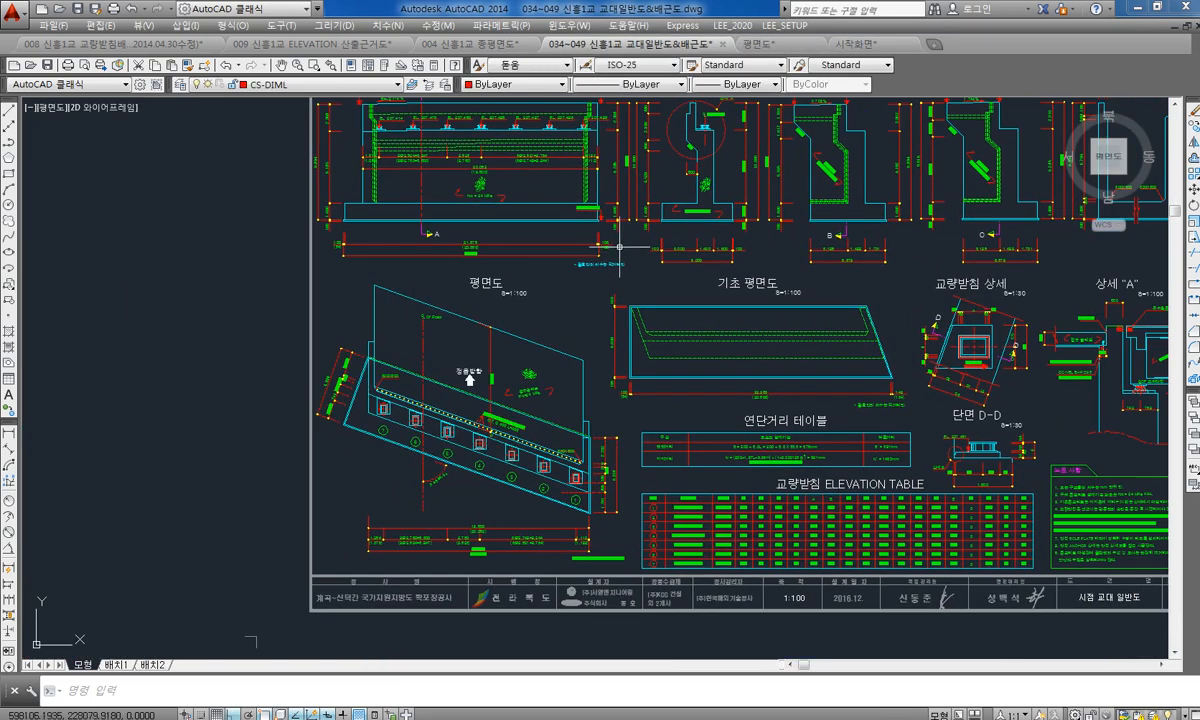
pyautogui.scroll(-5, 617, 242)
pyautogui.scroll(2, 614, 236)
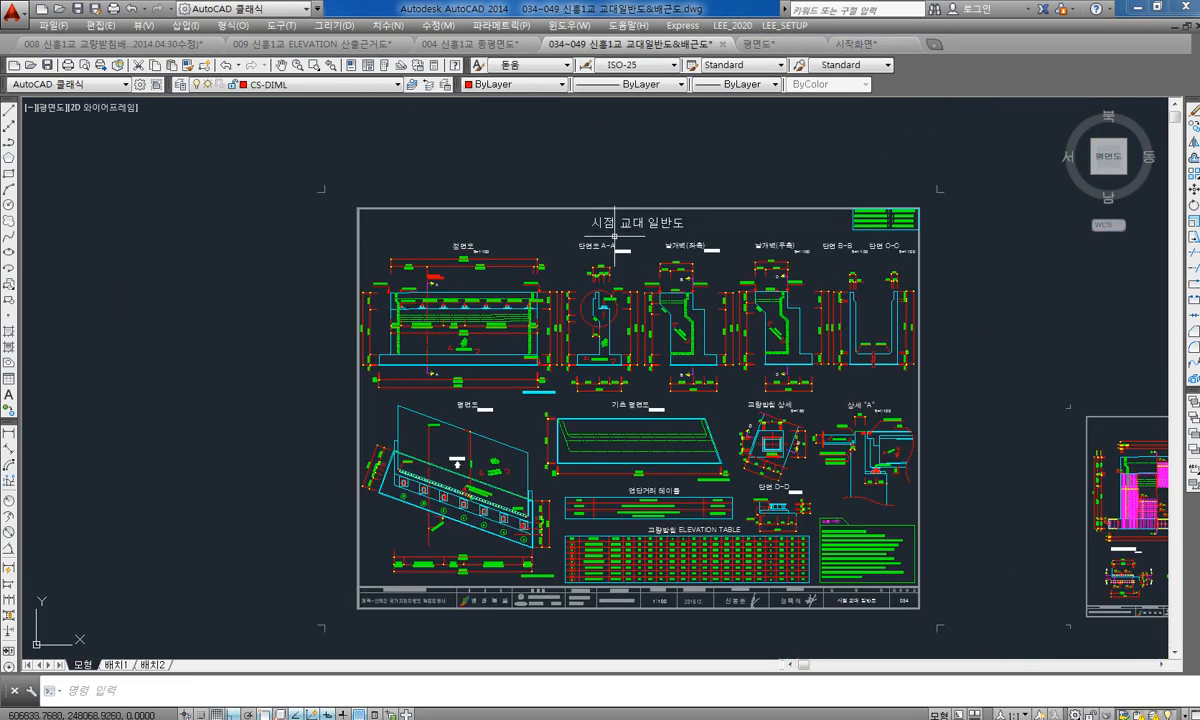
pyautogui.moveTo(614, 236); pyautogui.dragTo(608, 224, button='middle')
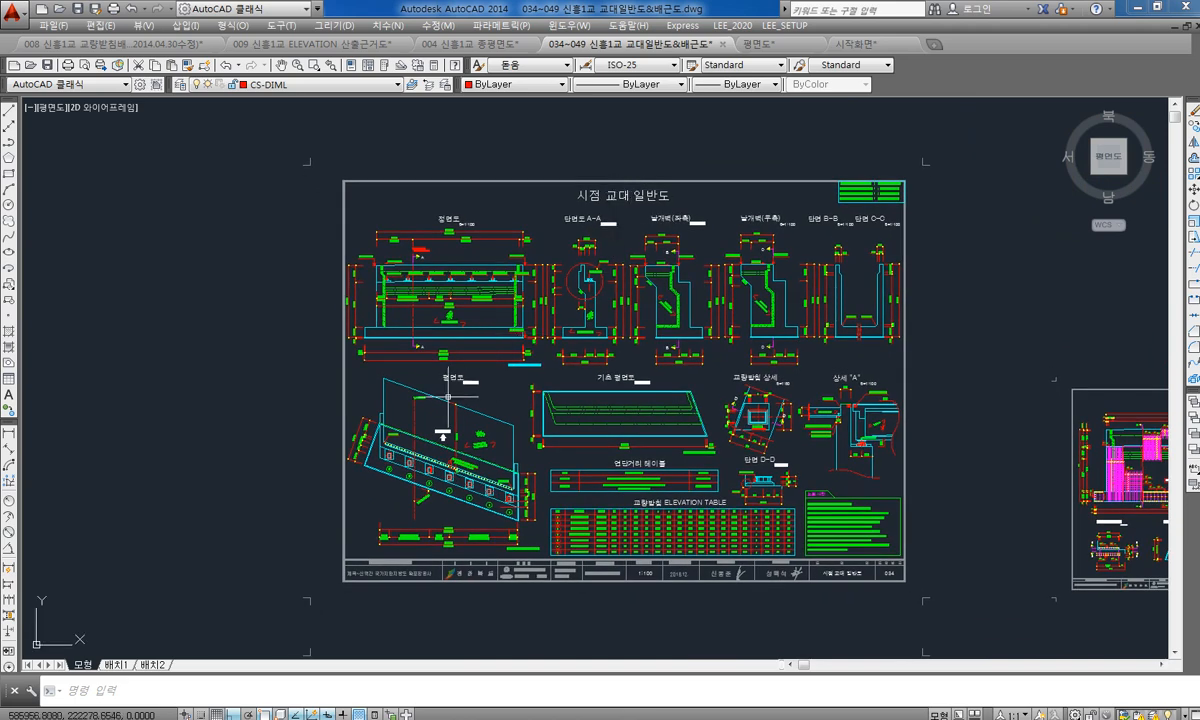
pyautogui.moveTo(421, 372); pyautogui.dragTo(424, 310, button='middle')
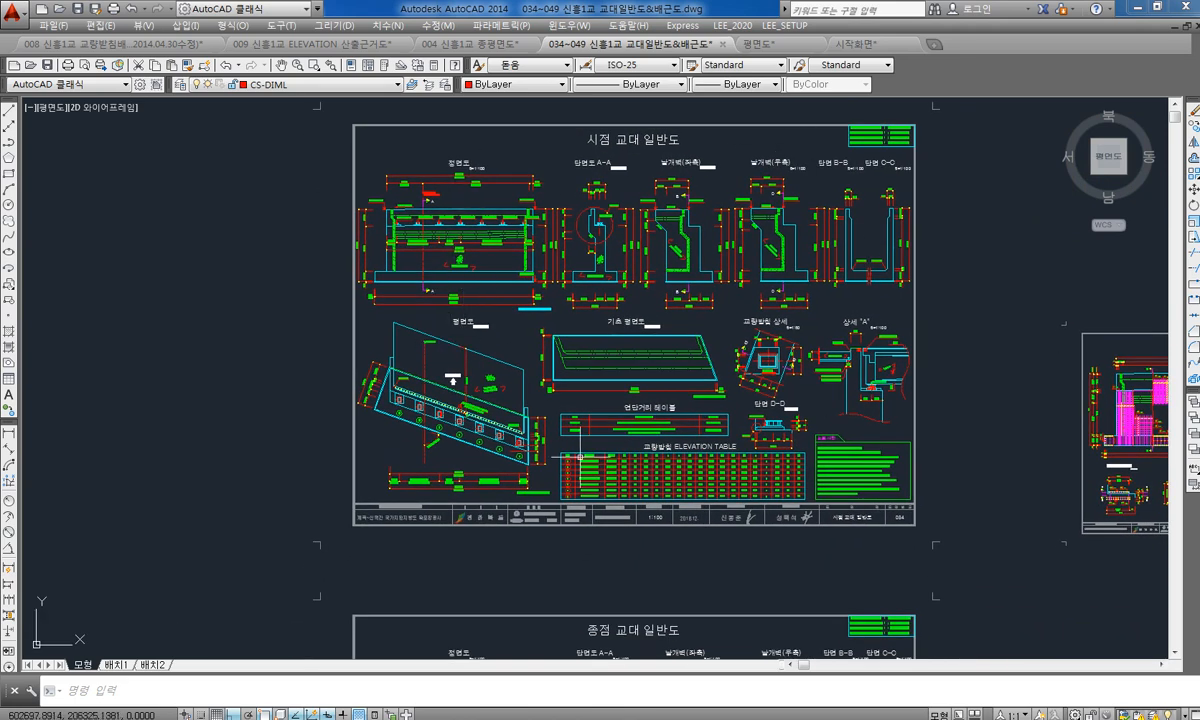
pyautogui.scroll(2, 484, 418)
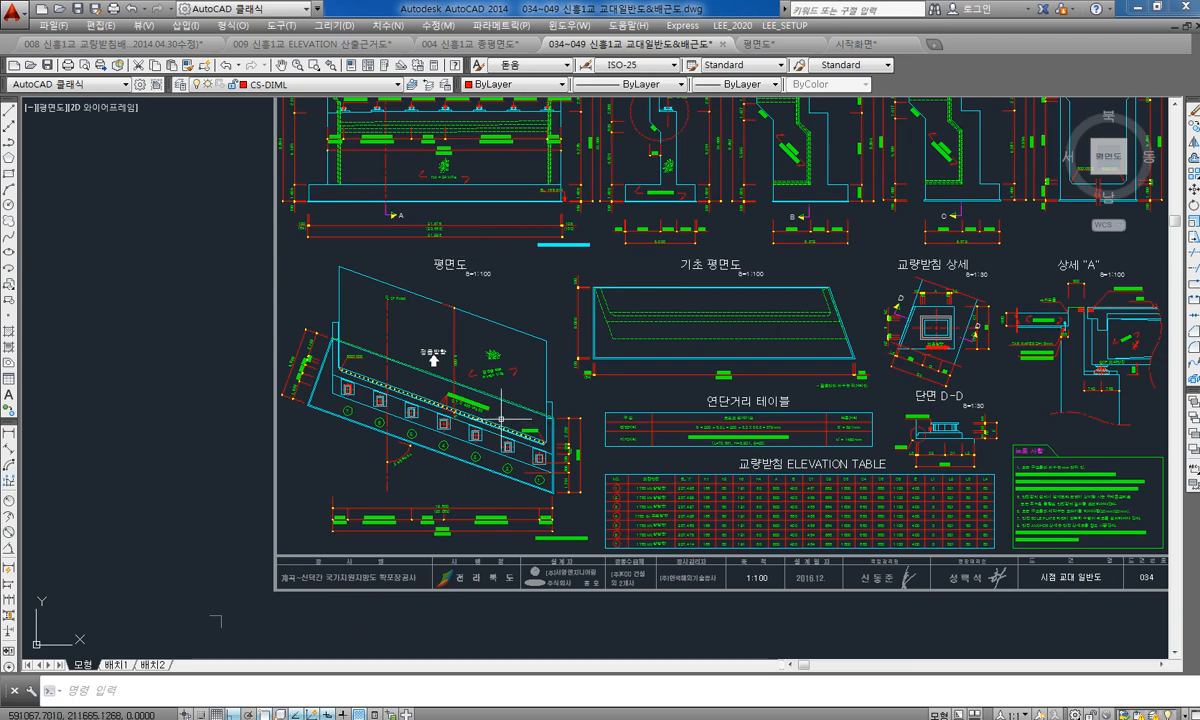
pyautogui.moveTo(528, 350); pyautogui.dragTo(551, 272, button='middle')
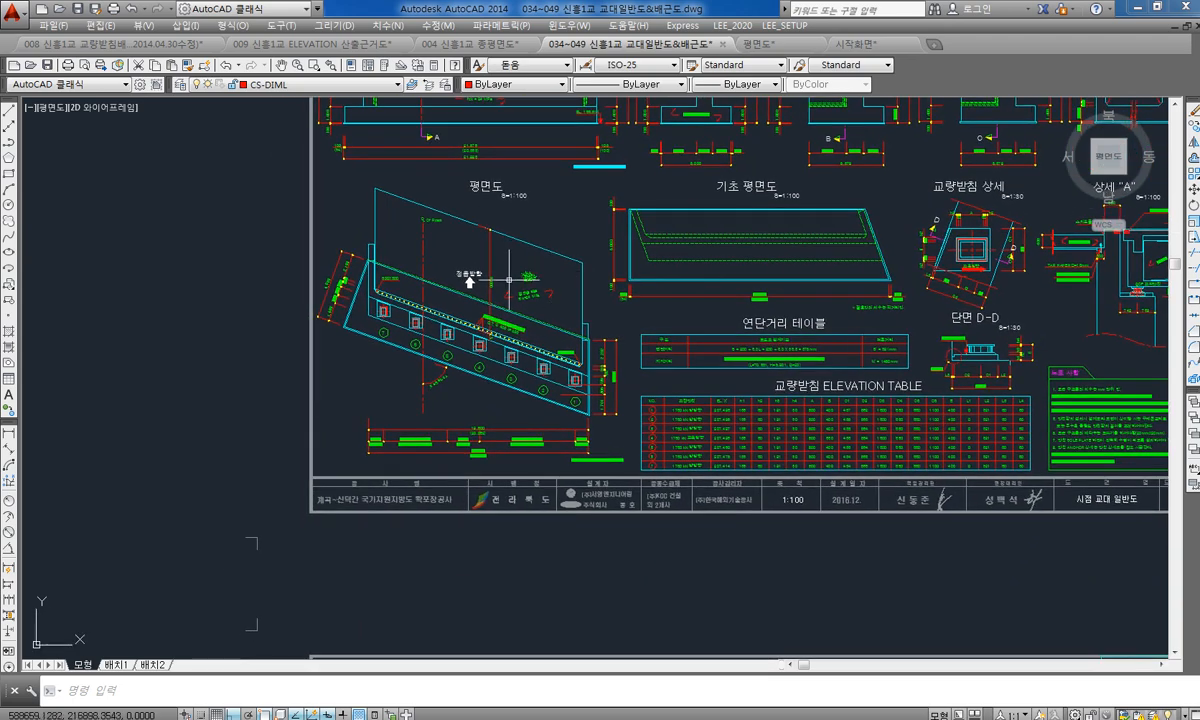
pyautogui.scroll(2, 467, 272)
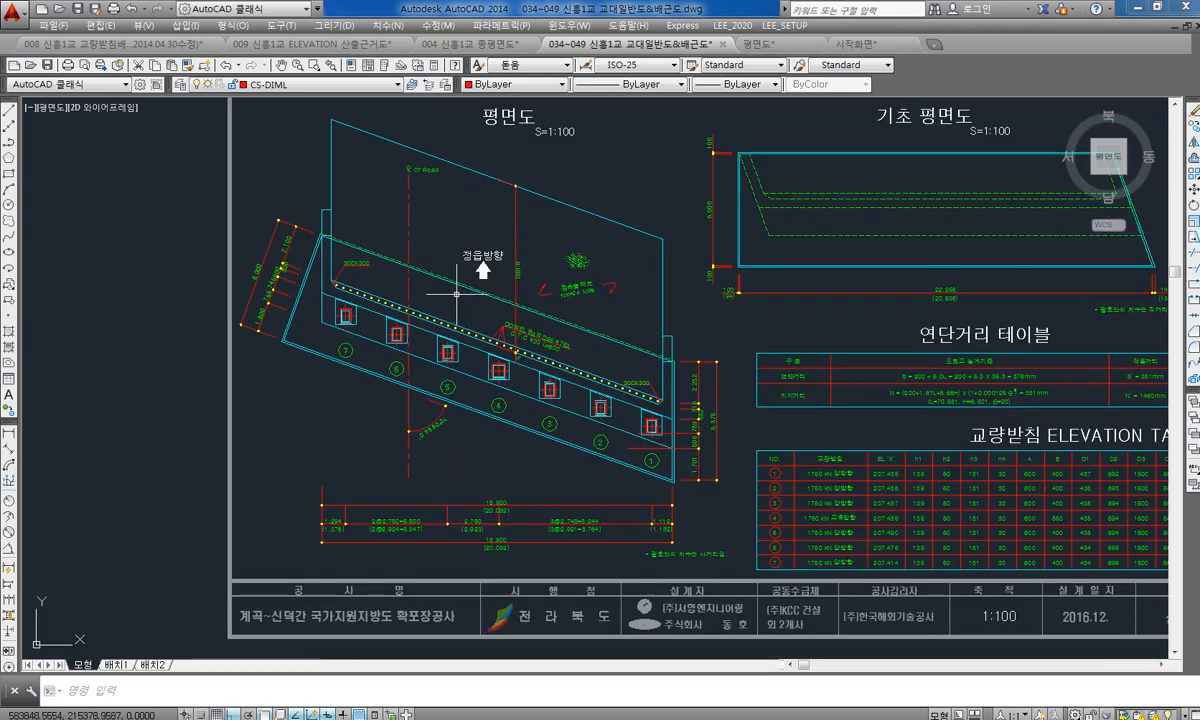
pyautogui.scroll(2, 340, 333)
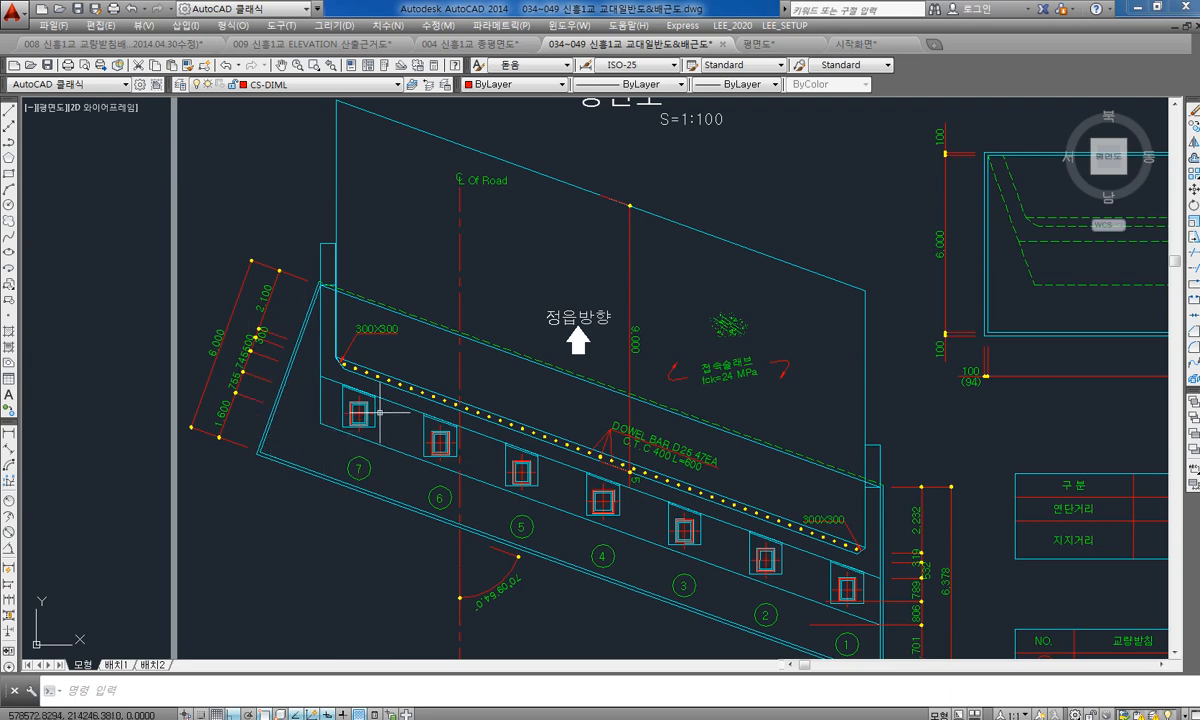
# Step: Examine the 연단거리 and 교량받침 ELEVATION tables, section D-D and the bearing layout in the abutment plan view
pyautogui.scroll(-5, 380, 411)
pyautogui.scroll(2, 680, 390)
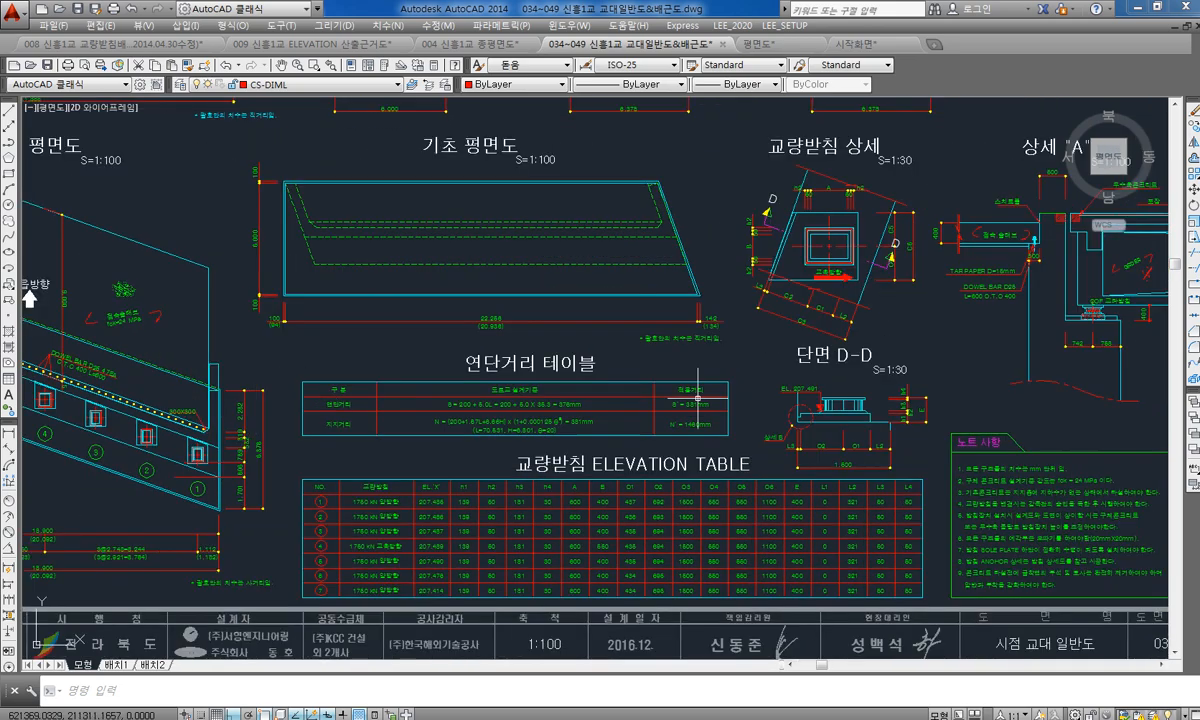
pyautogui.scroll(2, 697, 398)
pyautogui.scroll(3, 700, 392)
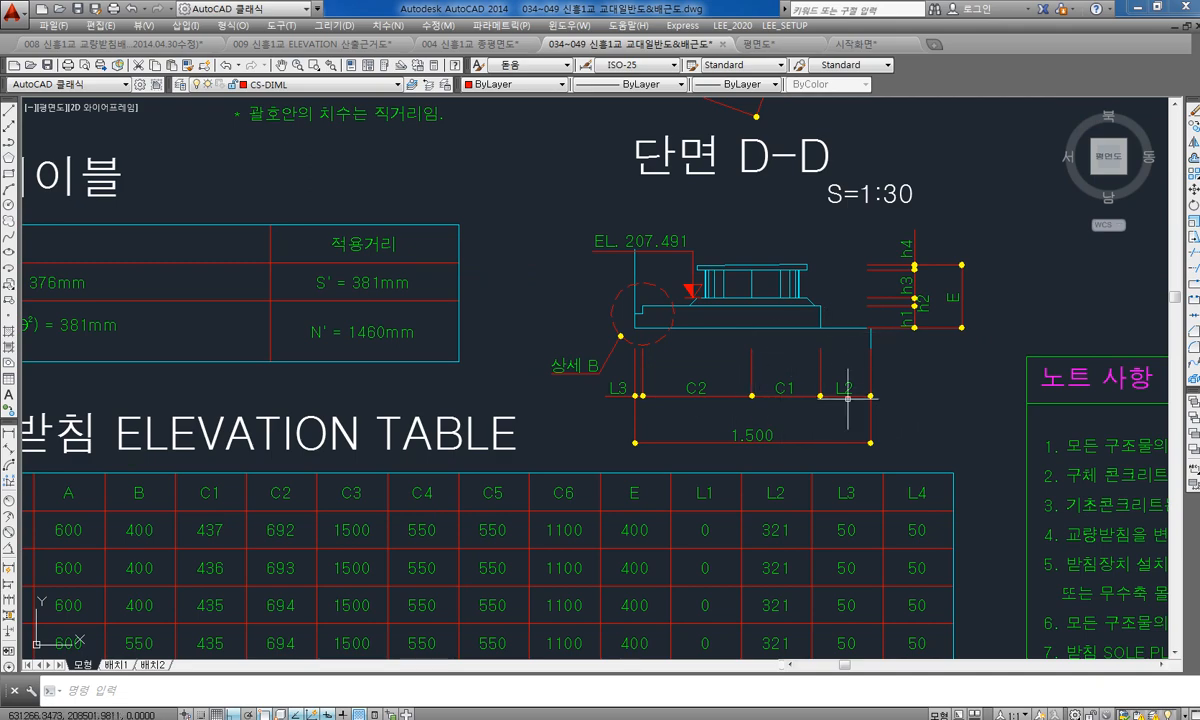
pyautogui.scroll(-4, 909, 539)
pyautogui.moveTo(904, 537); pyautogui.dragTo(908, 480, button='middle')
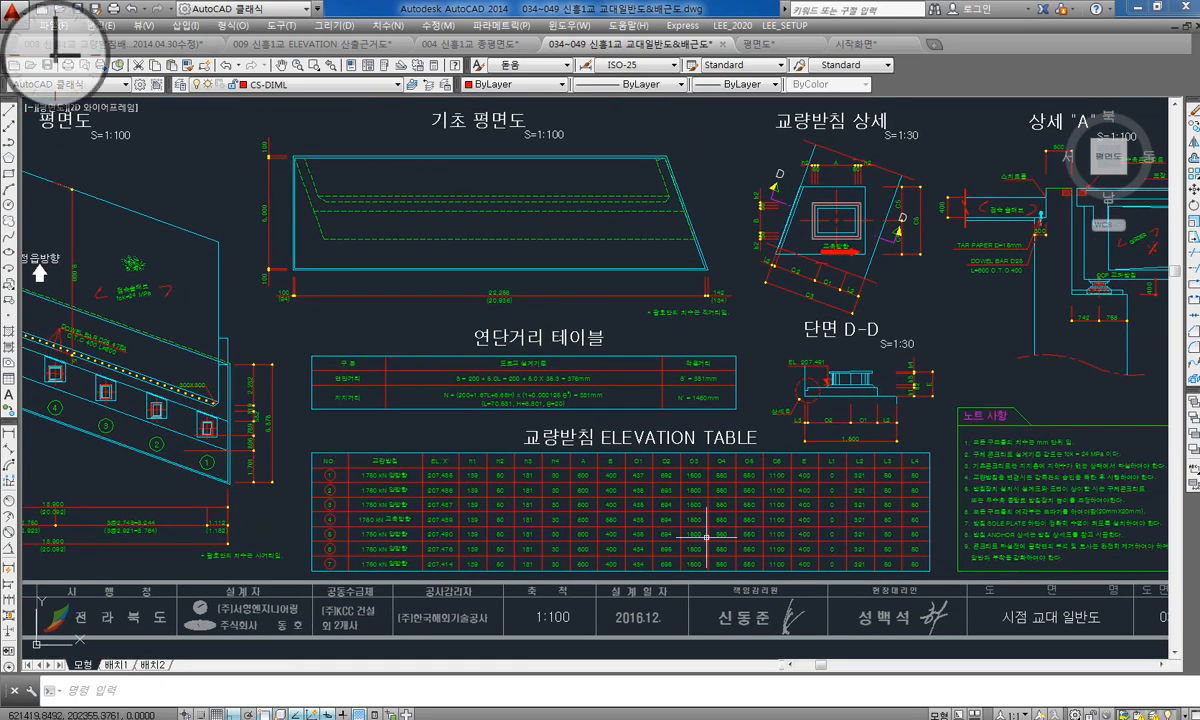
pyautogui.moveTo(36, 463); pyautogui.dragTo(281, 446, button='middle')
pyautogui.scroll(6, 281, 446)
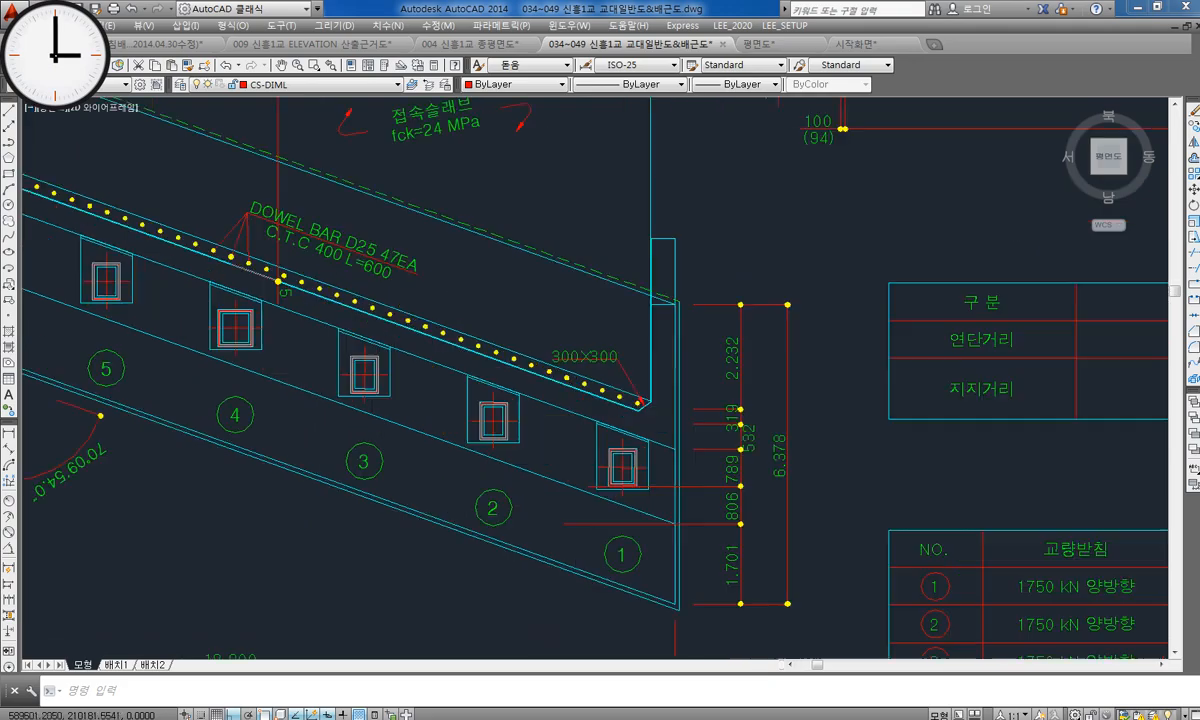
pyautogui.scroll(-4, 366, 390)
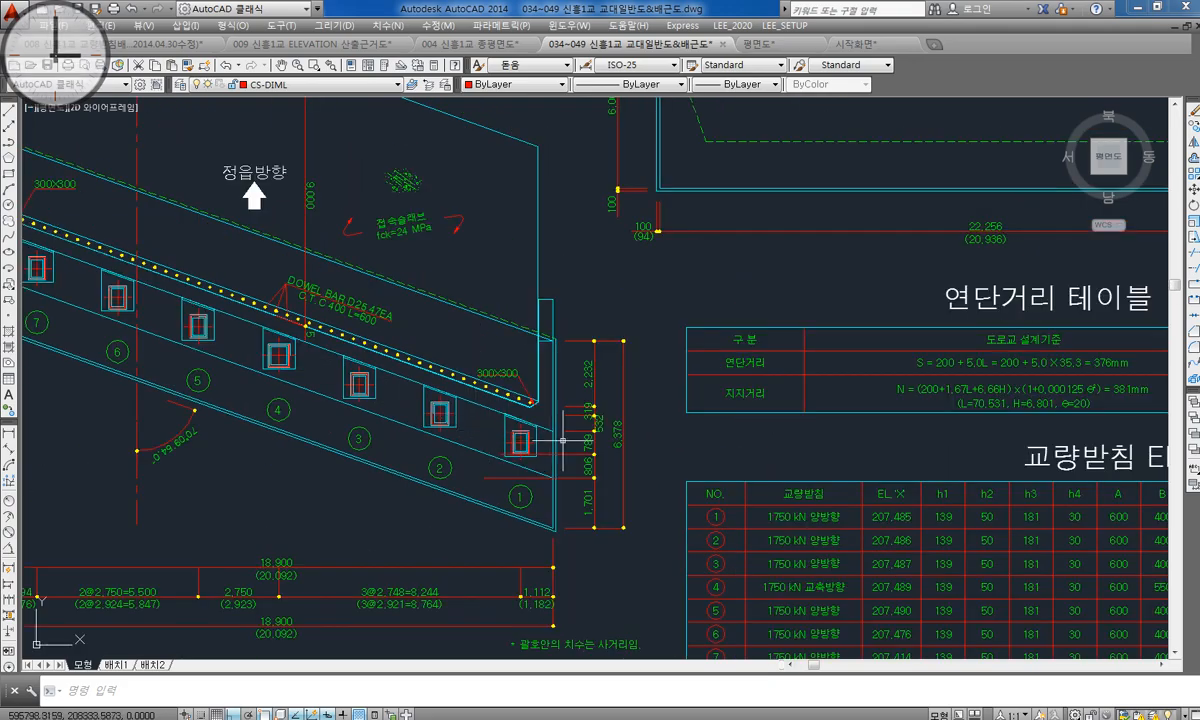
pyautogui.moveTo(676, 440); pyautogui.dragTo(450, 438, button='middle')
pyautogui.scroll(-3, 768, 424)
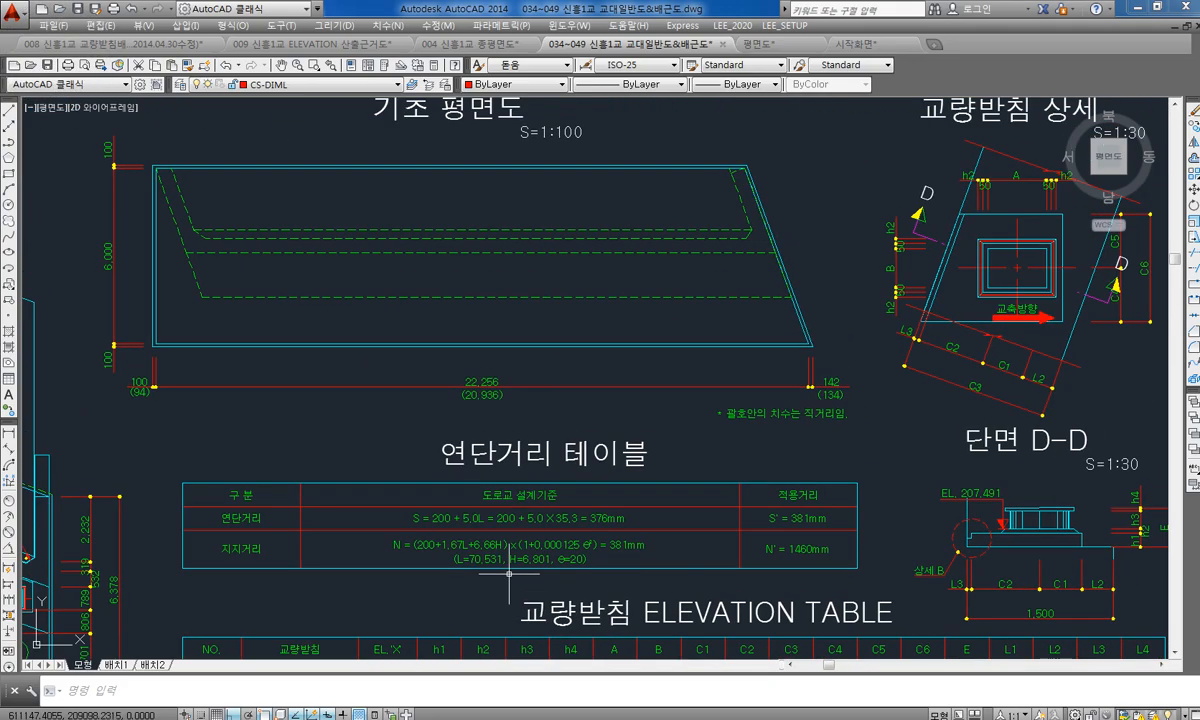
pyautogui.scroll(-2, 598, 474)
pyautogui.scroll(2, 591, 410)
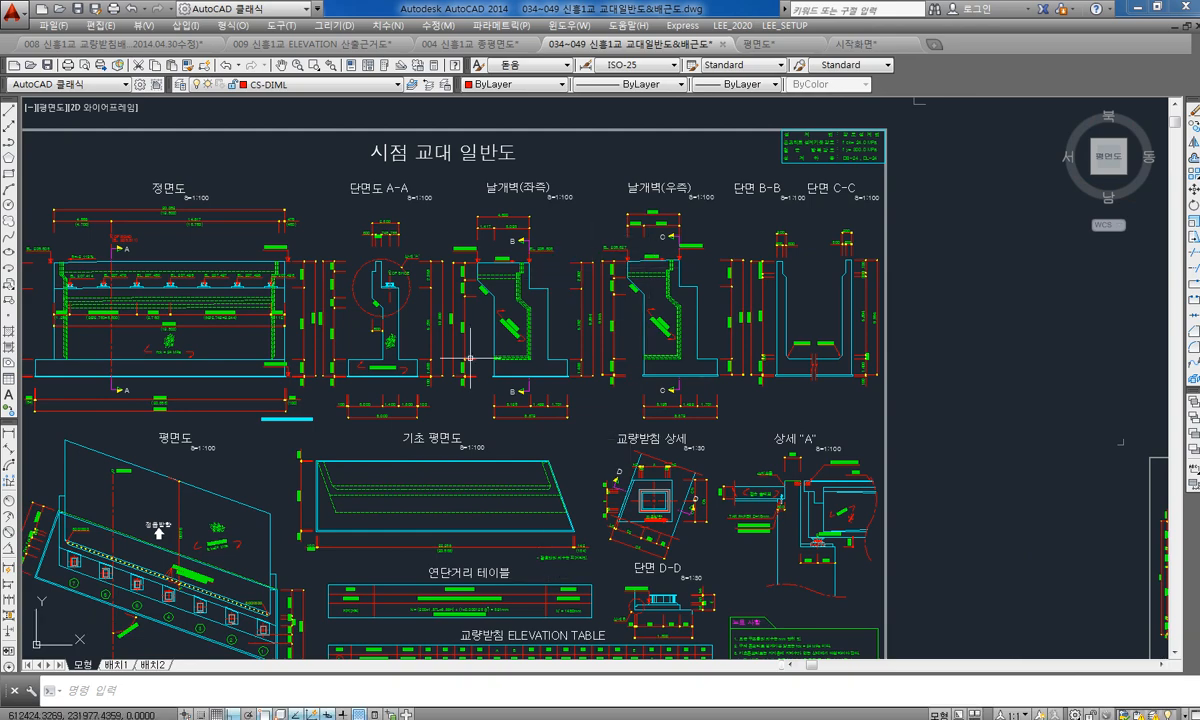
pyautogui.moveTo(221, 526); pyautogui.dragTo(576, 361, button='middle')
pyautogui.scroll(3, 527, 424)
pyautogui.moveTo(565, 411)
pyautogui.mouseDown(button='middle')
pyautogui.moveTo(600, 351)
pyautogui.moveTo(579, 408)
pyautogui.mouseUp(button='middle')
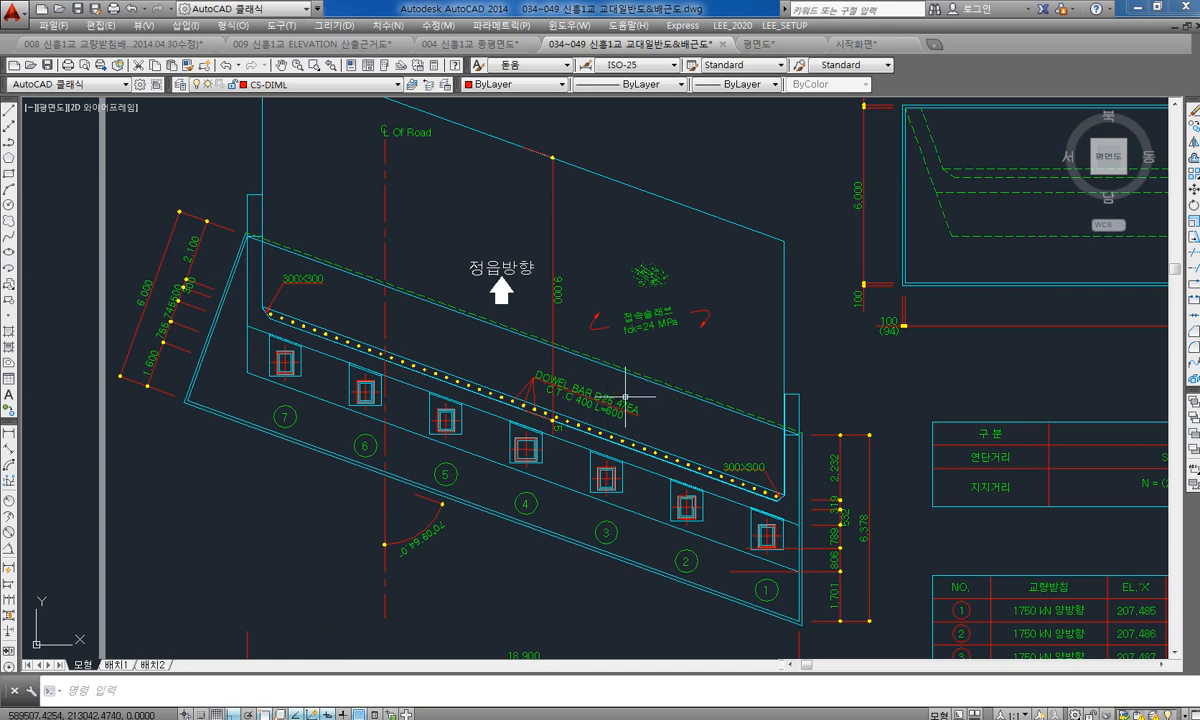
pyautogui.scroll(-3, 663, 397)
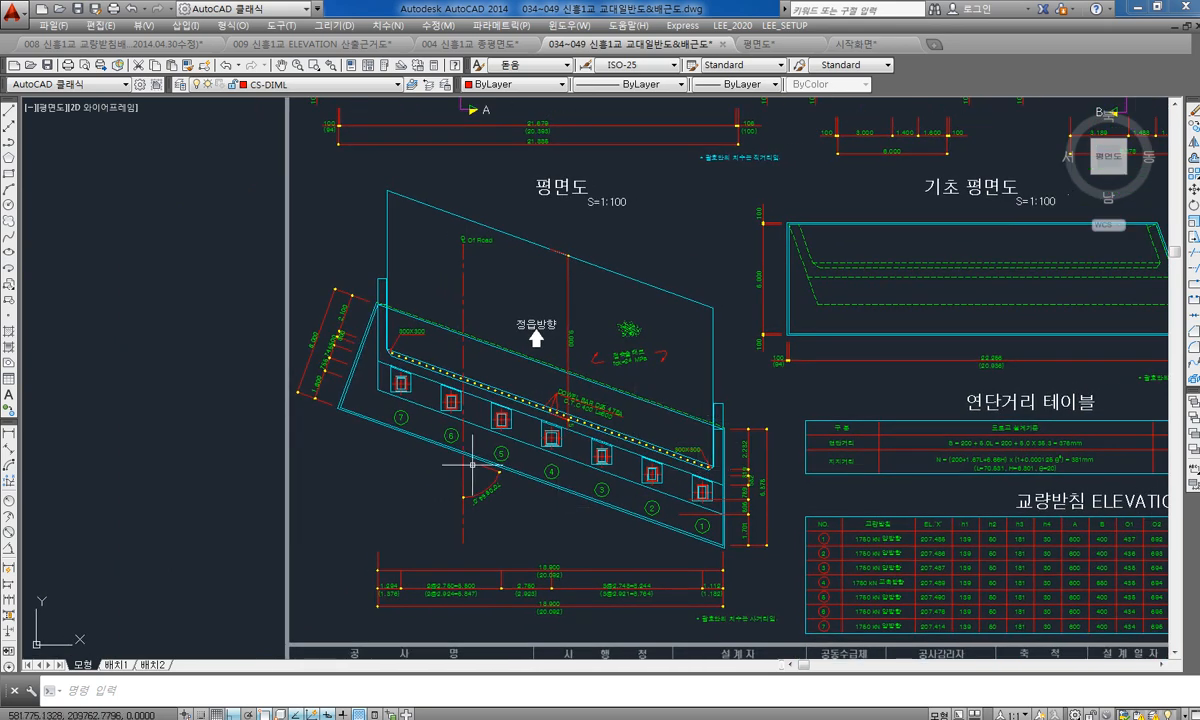
pyautogui.click(729, 236)
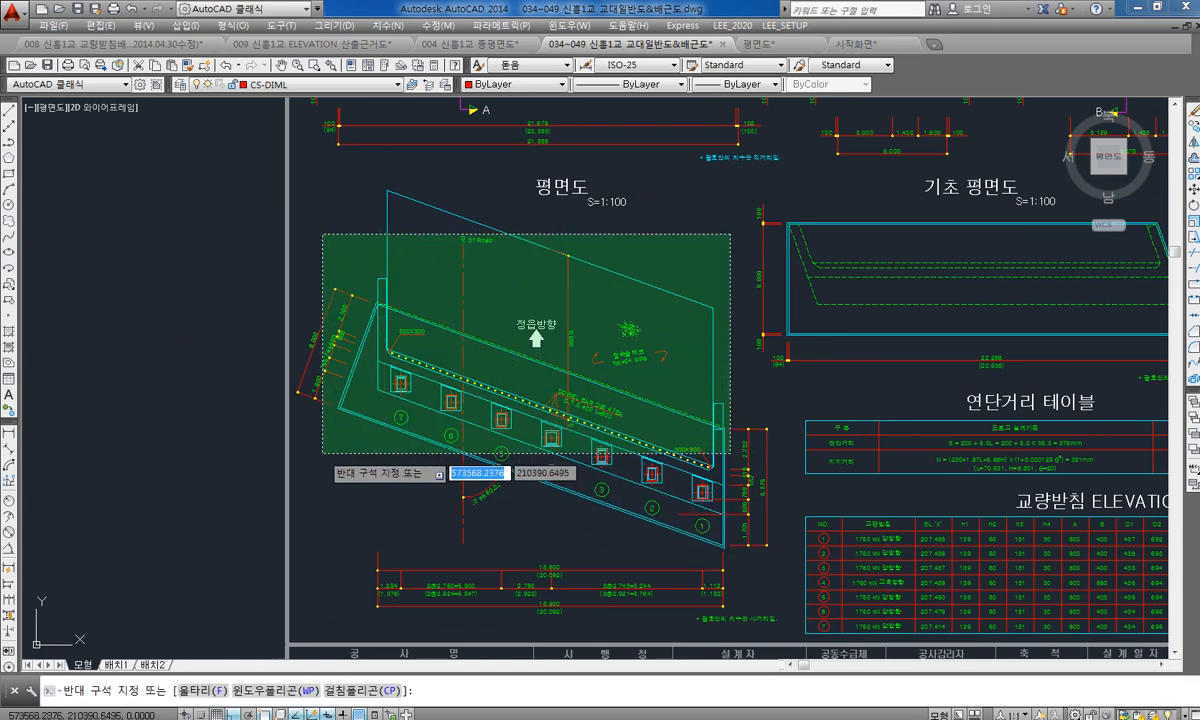
pyautogui.press('Escape')
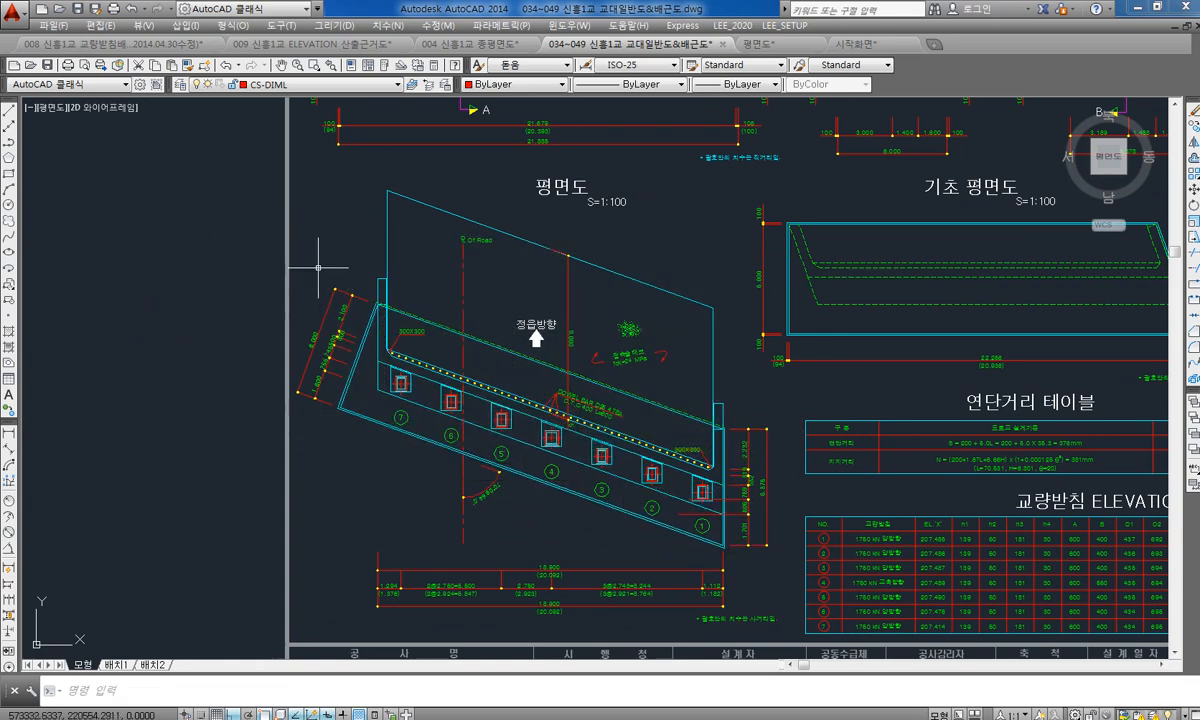
pyautogui.click(299, 175)
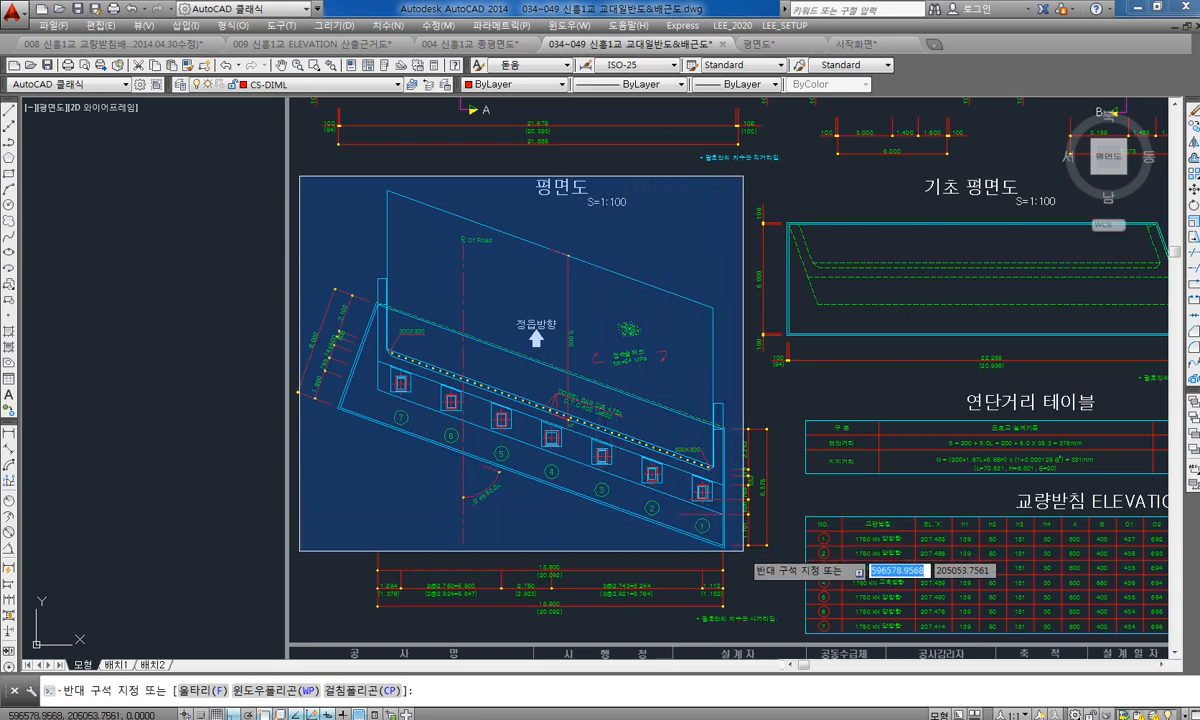
pyautogui.press('Escape')
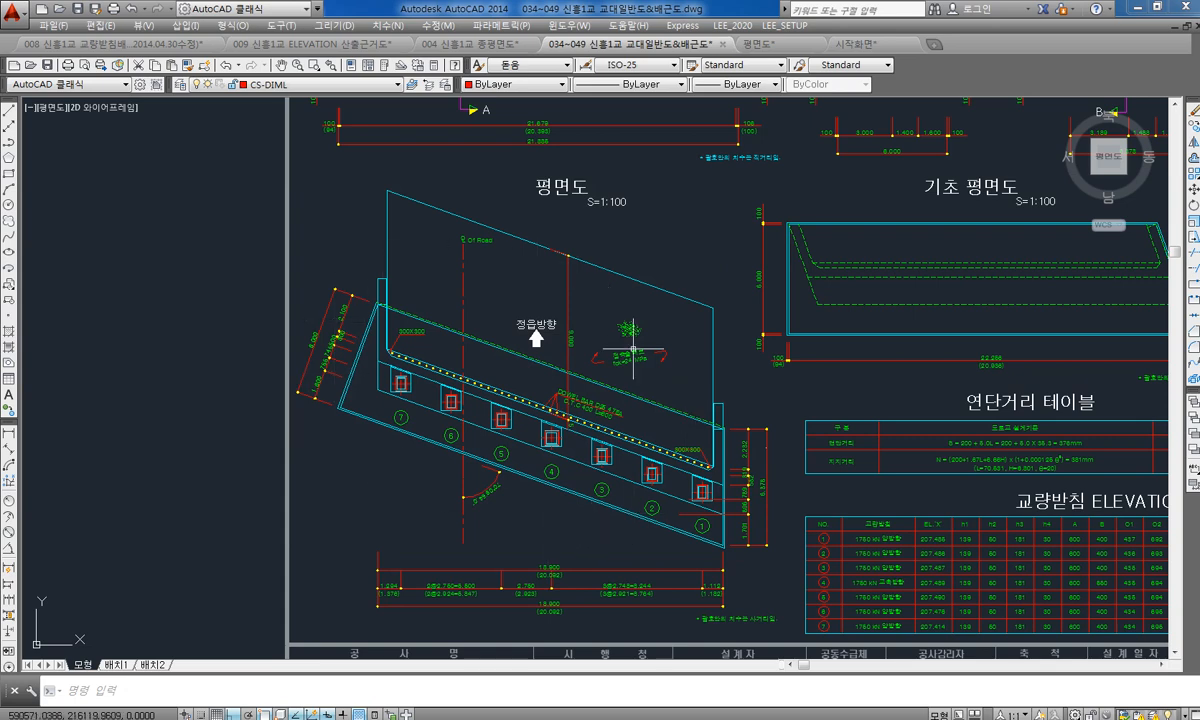
pyautogui.click(729, 229)
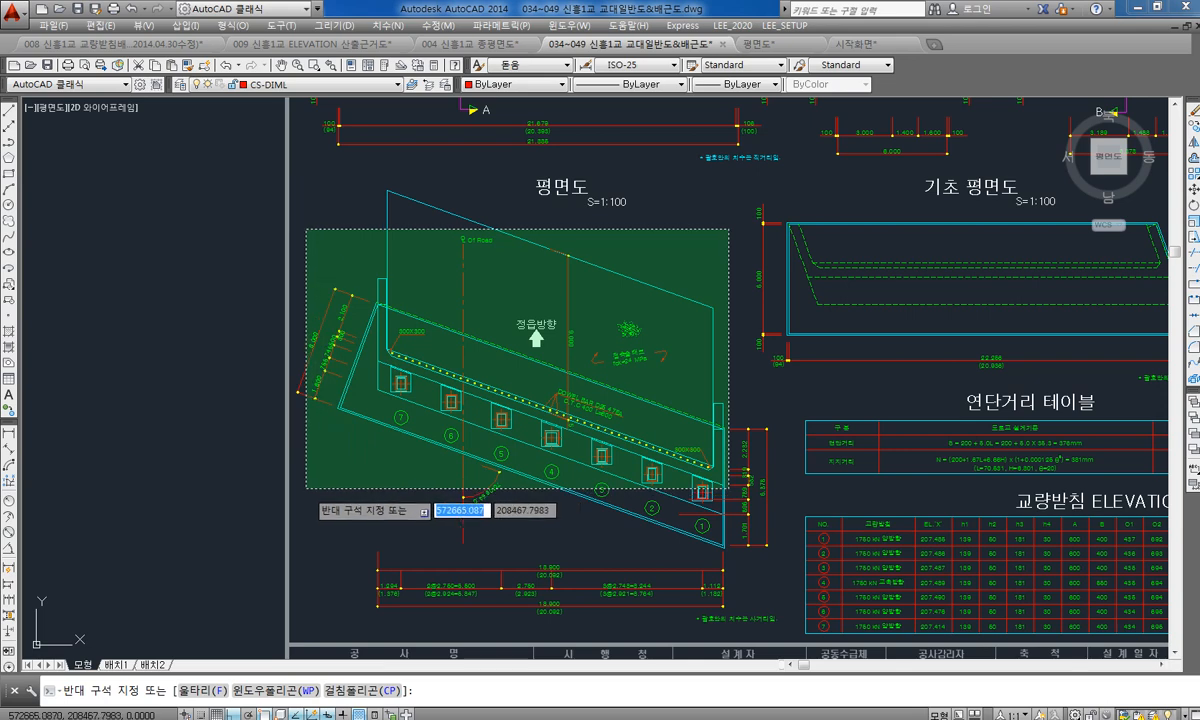
pyautogui.click(306, 488)
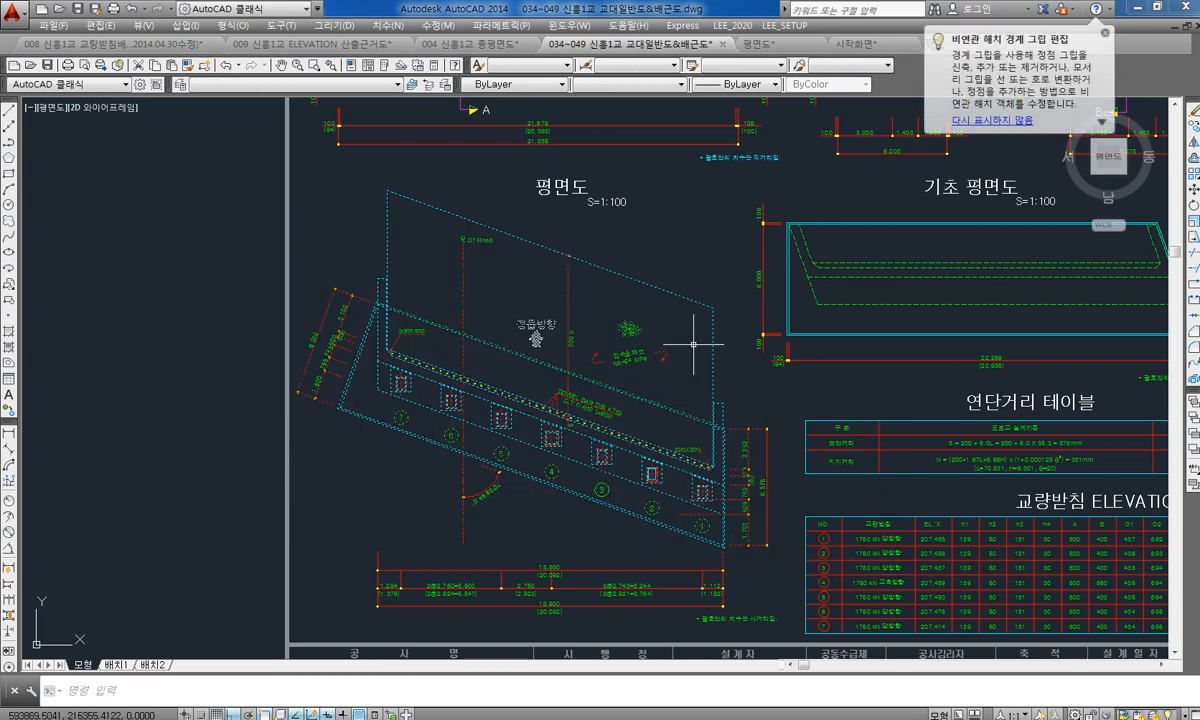
pyautogui.press('Escape')
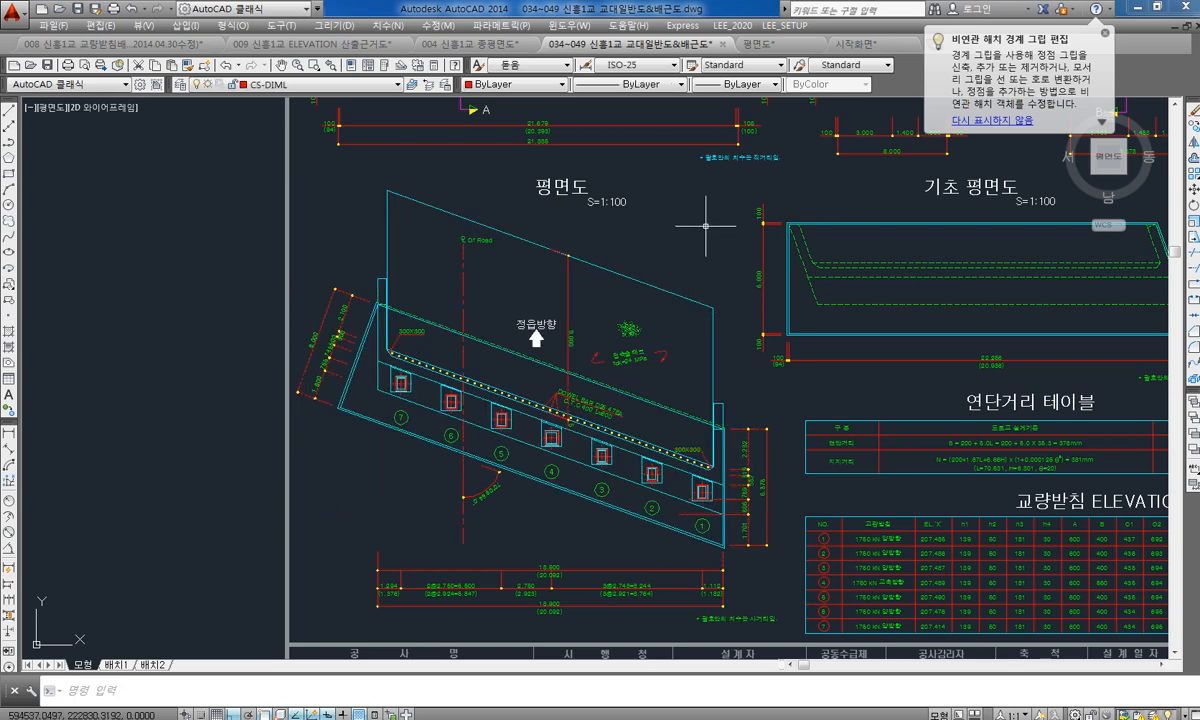
# Step: Copy the abutment plan view under the 평면도 title, with its side dimensions and angle dimension, to the clipboard
pyautogui.click(712, 216)
pyautogui.click(295, 452)
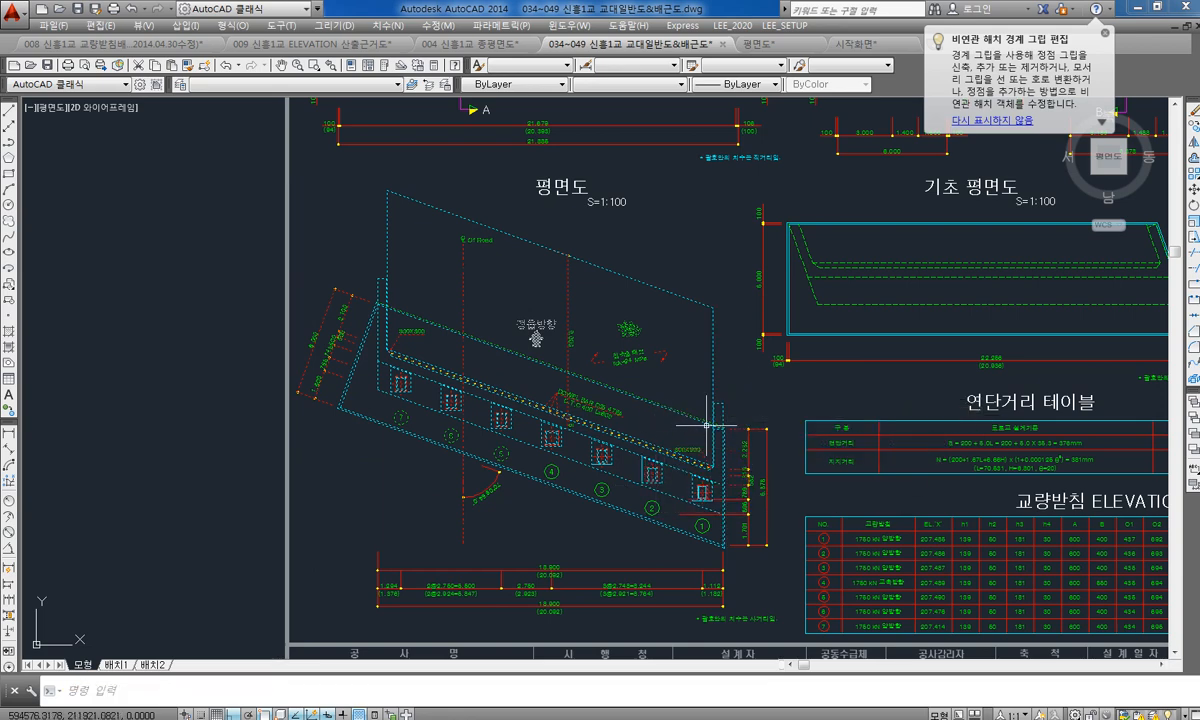
pyautogui.click(780, 397)
pyautogui.click(651, 541)
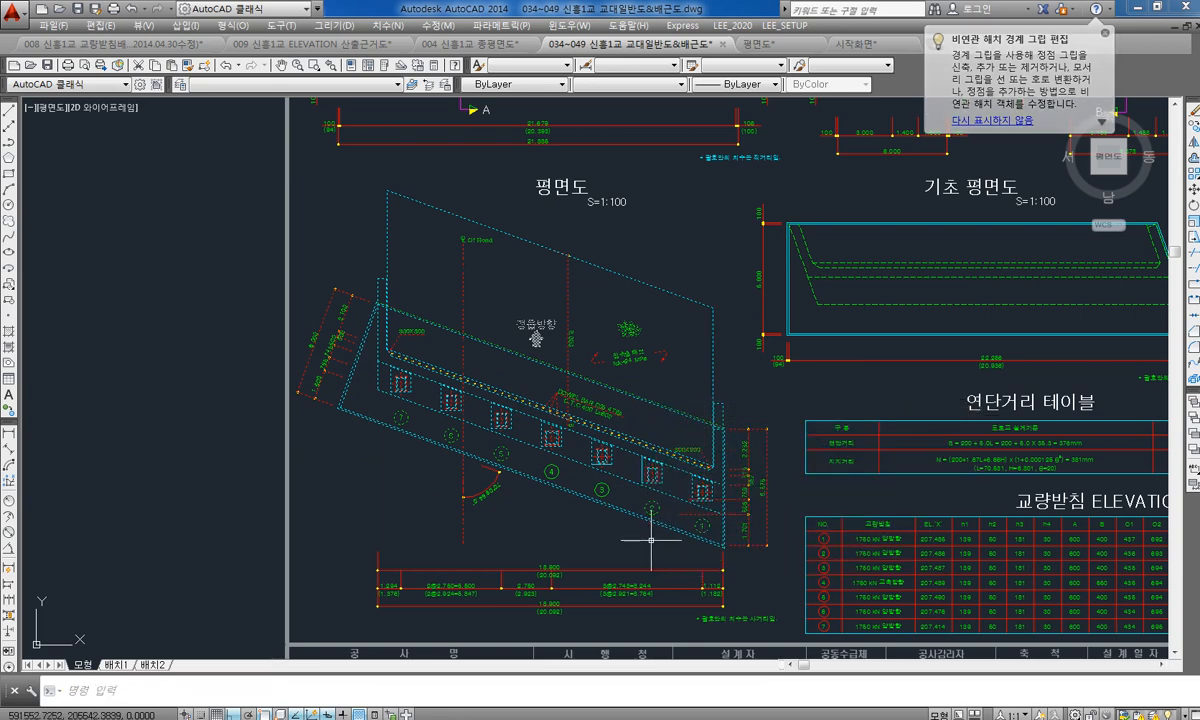
pyautogui.click(541, 512)
pyautogui.click(448, 420)
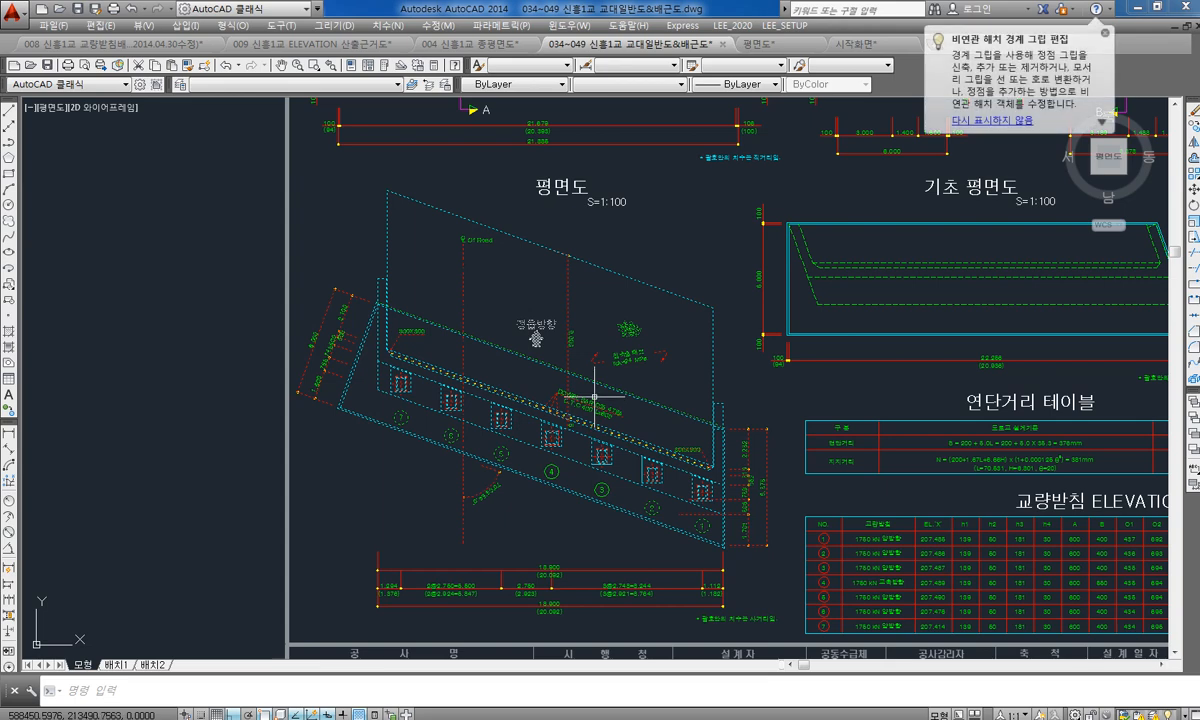
pyautogui.moveTo(594, 397); pyautogui.dragTo(515, 405, button='middle')
pyautogui.rightClick(519, 402)
pyautogui.click(485, 403)
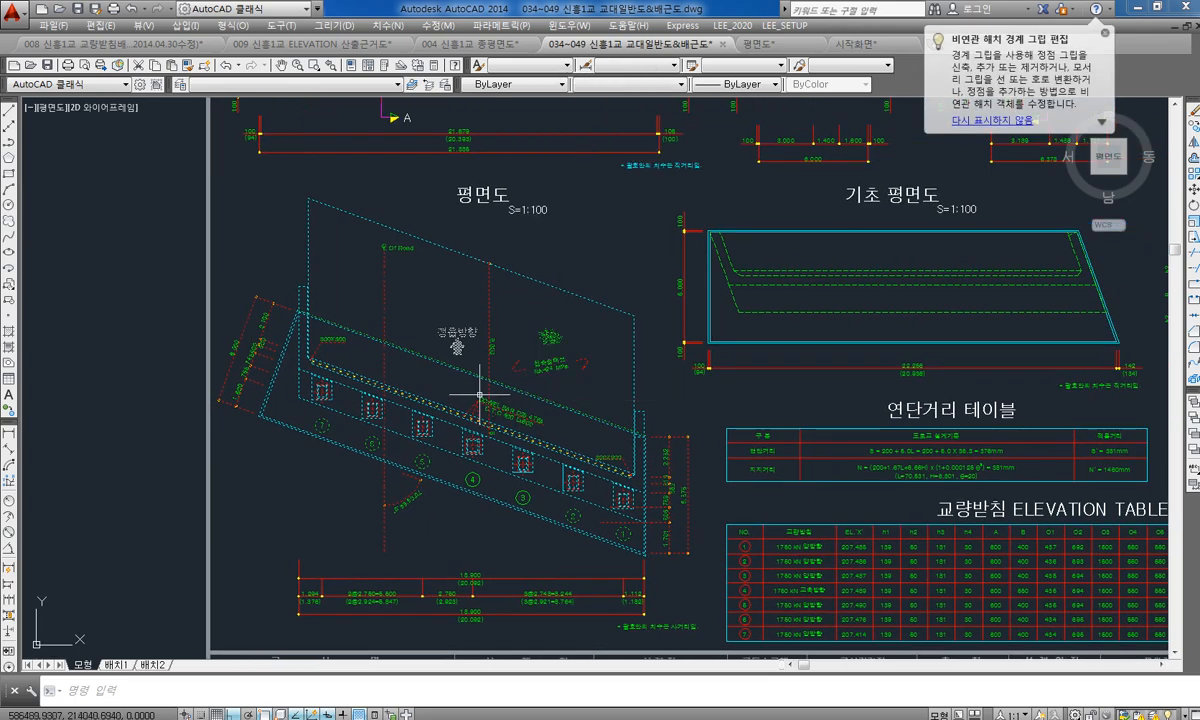
pyautogui.rightClick(471, 388)
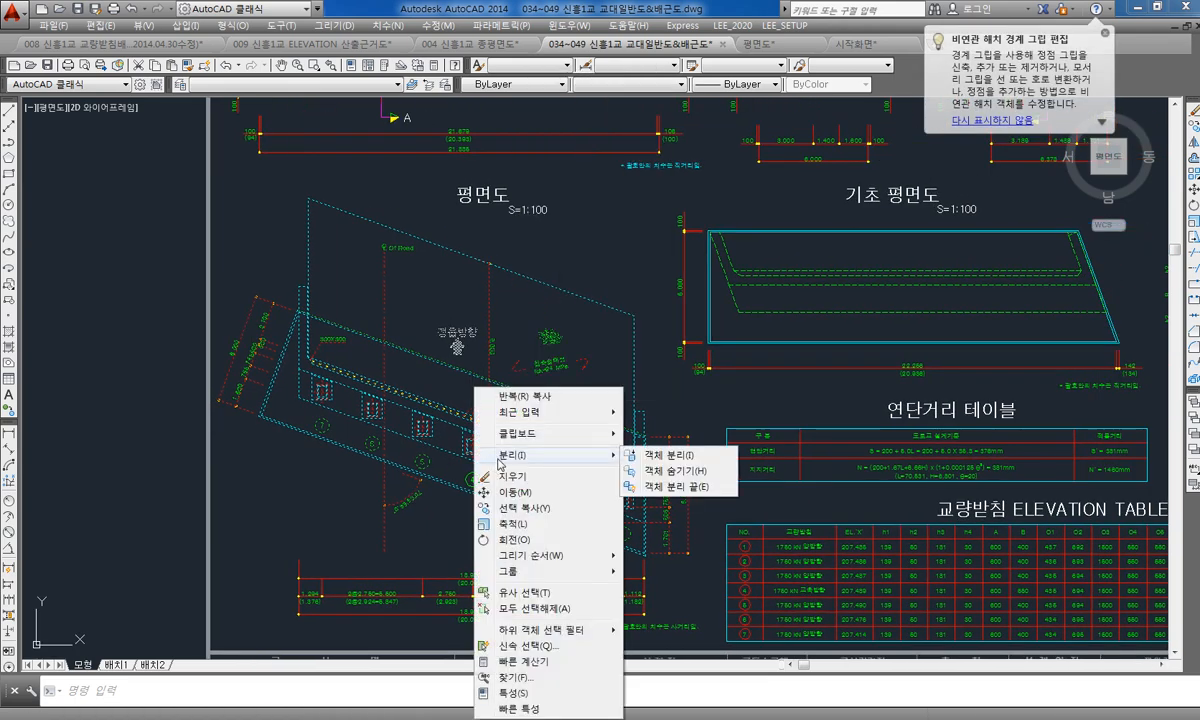
pyautogui.moveTo(540, 443)
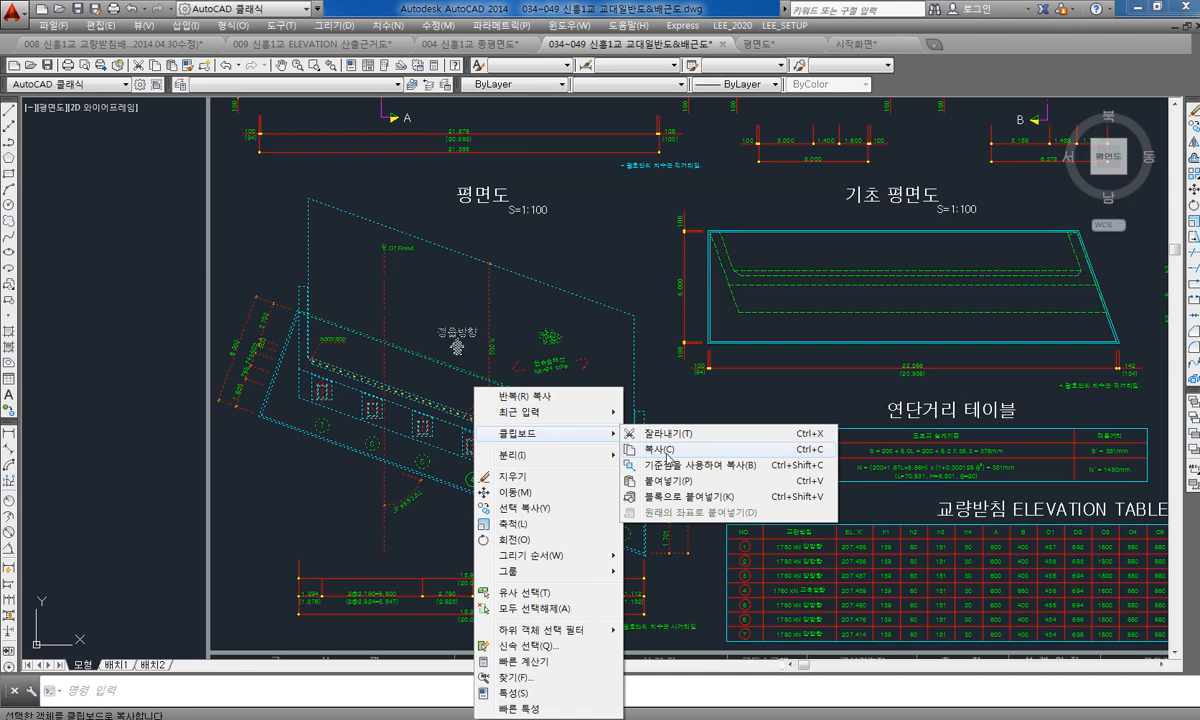
pyautogui.click(666, 453)
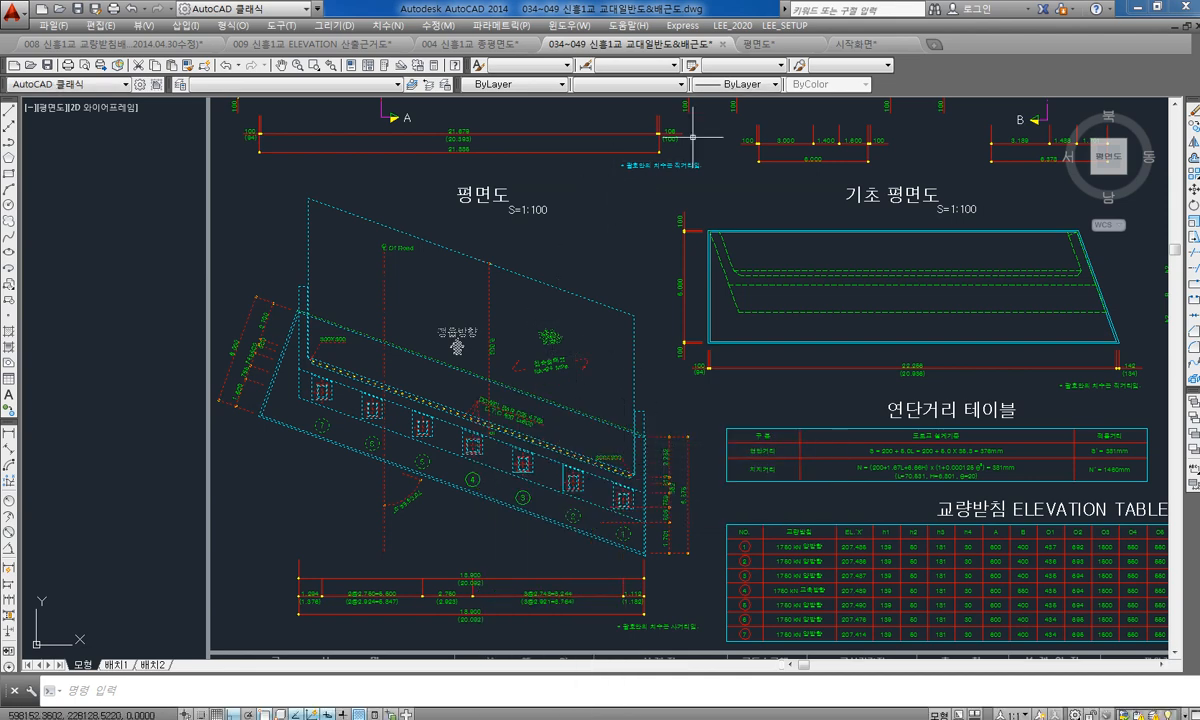
# Step: Switch to the 평면도 drawing and paste the copied abutment plan view in the empty area beside the site plan
pyautogui.click(762, 44)
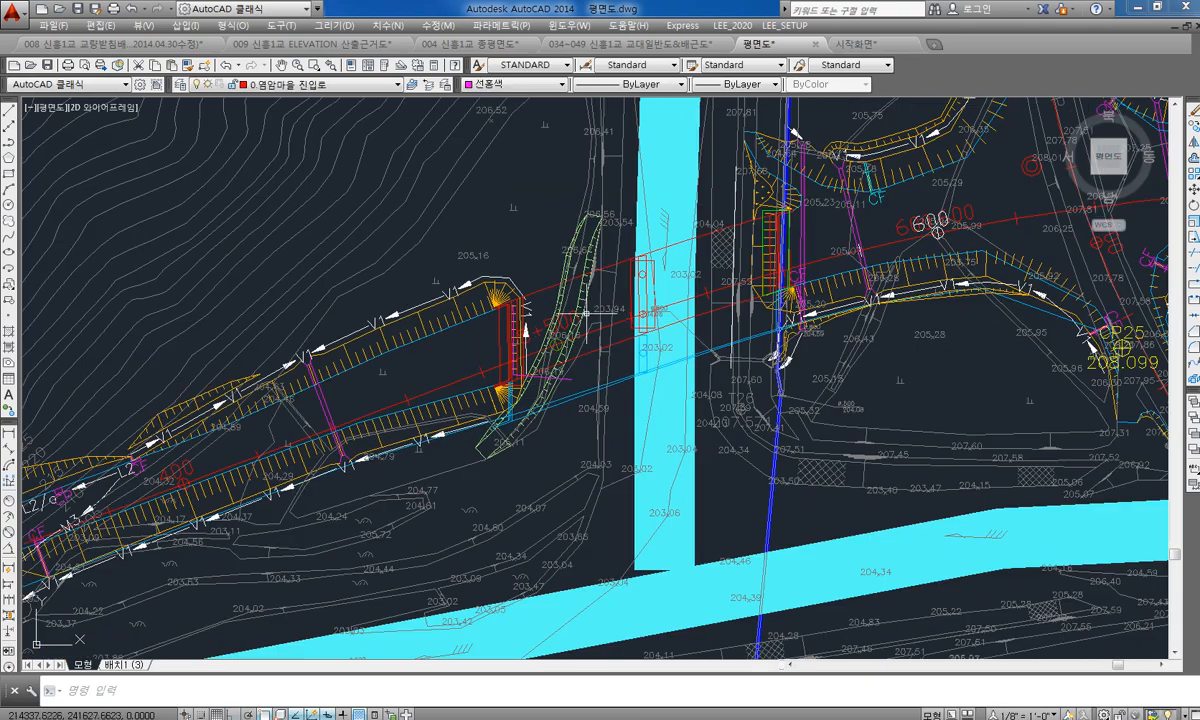
pyautogui.scroll(-4, 585, 312)
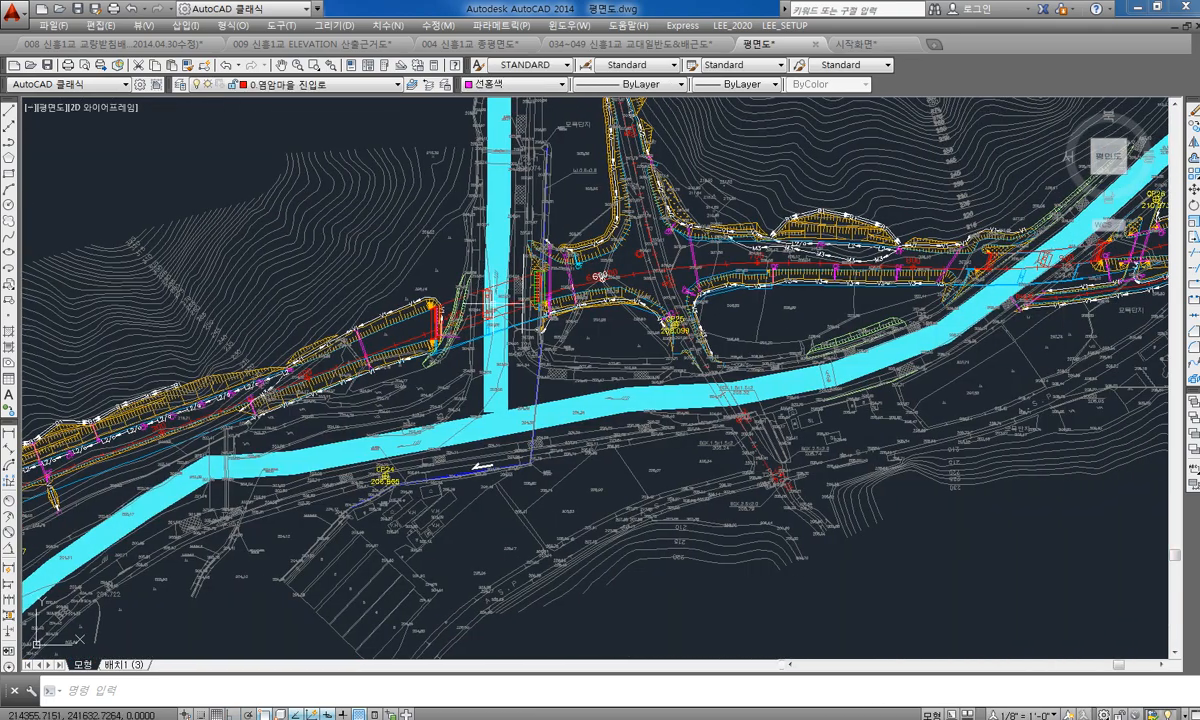
pyautogui.hotkey('ctrl', 'v')
pyautogui.scroll(-6, 530, 348)
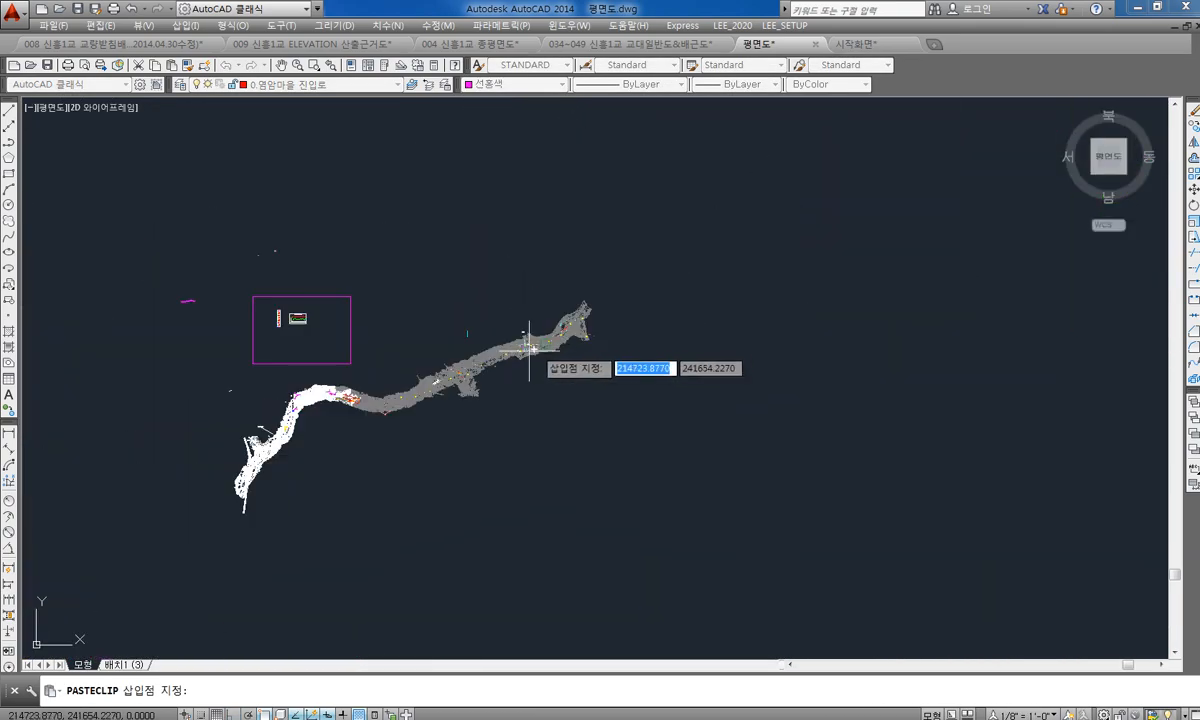
pyautogui.scroll(-5, 530, 348)
pyautogui.click(570, 493)
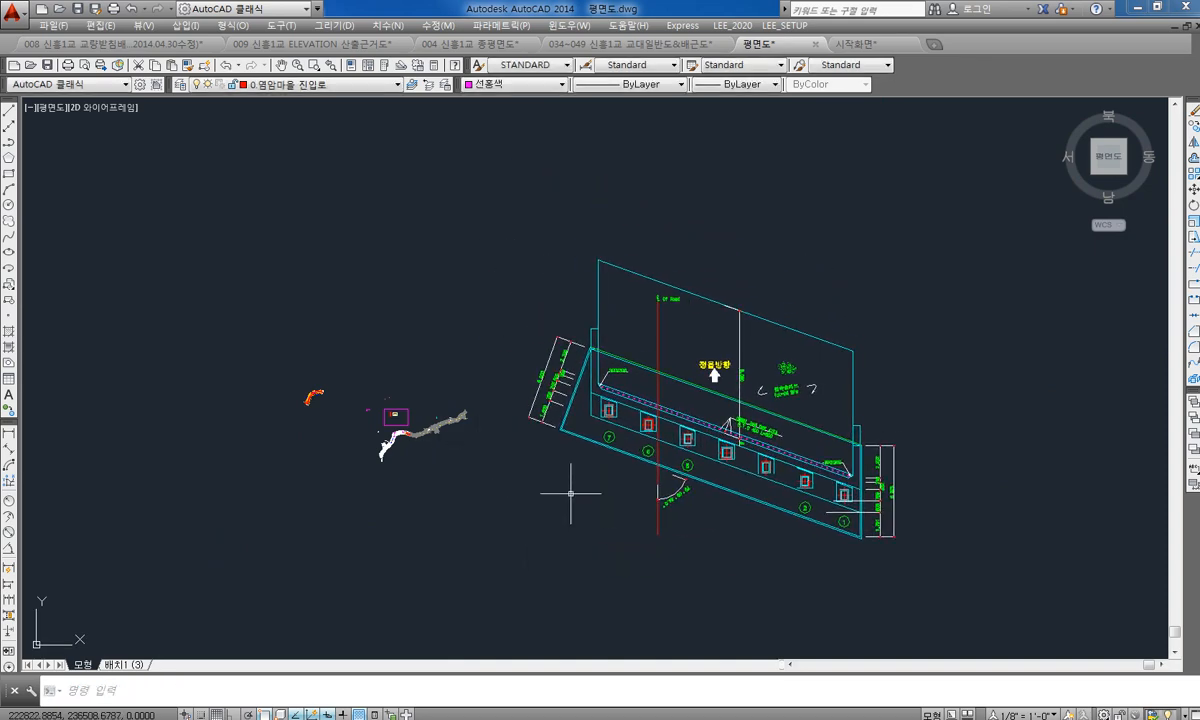
pyautogui.scroll(4, 640, 387)
pyautogui.scroll(-1, 560, 350)
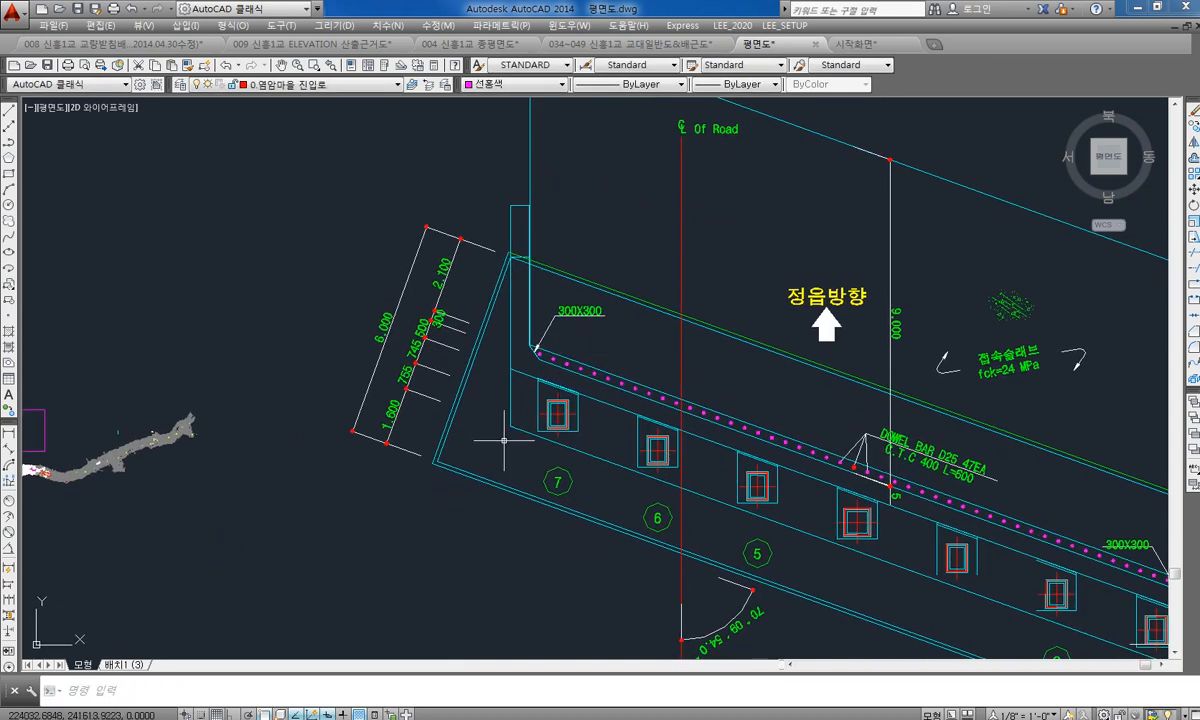
pyautogui.scroll(-4, 263, 388)
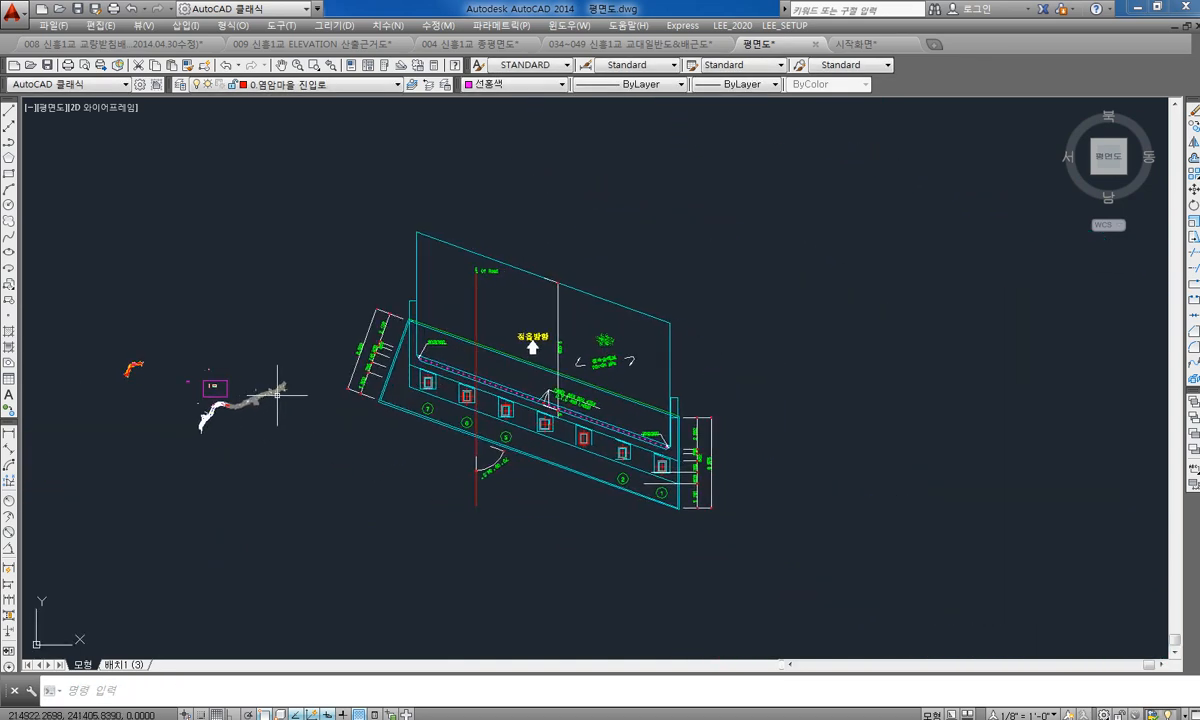
pyautogui.scroll(10, 450, 383)
pyautogui.write('pl')
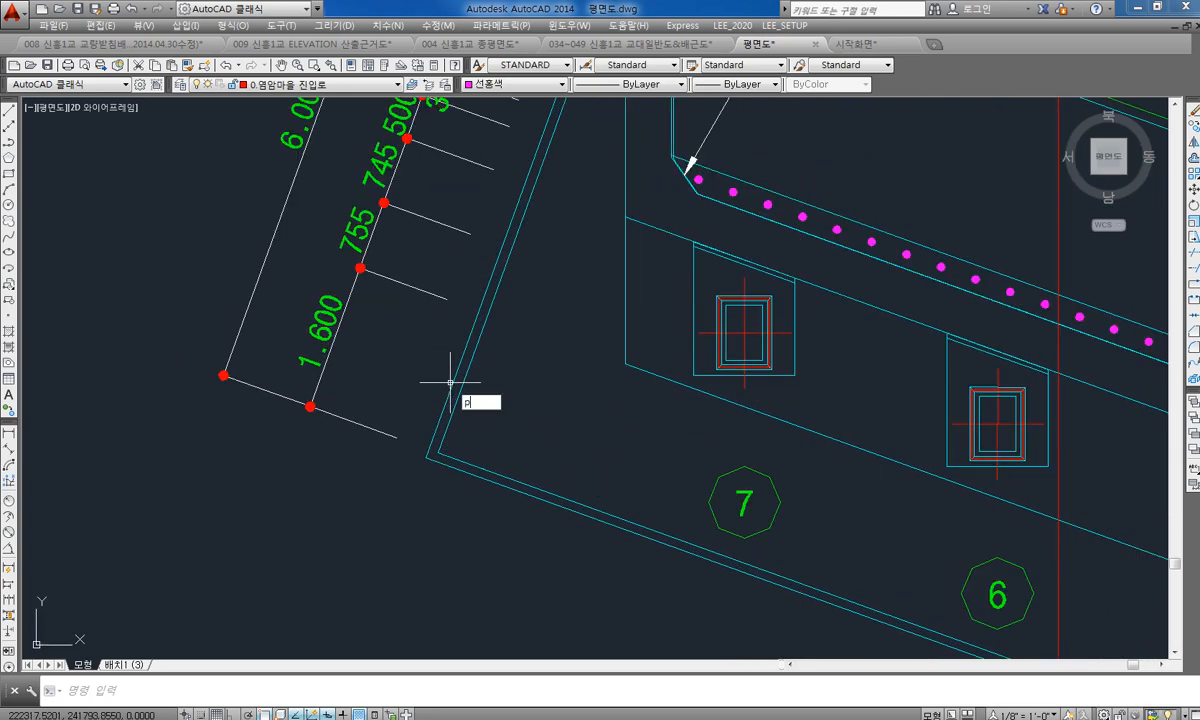
pyautogui.press('Return')
pyautogui.click(397, 437)
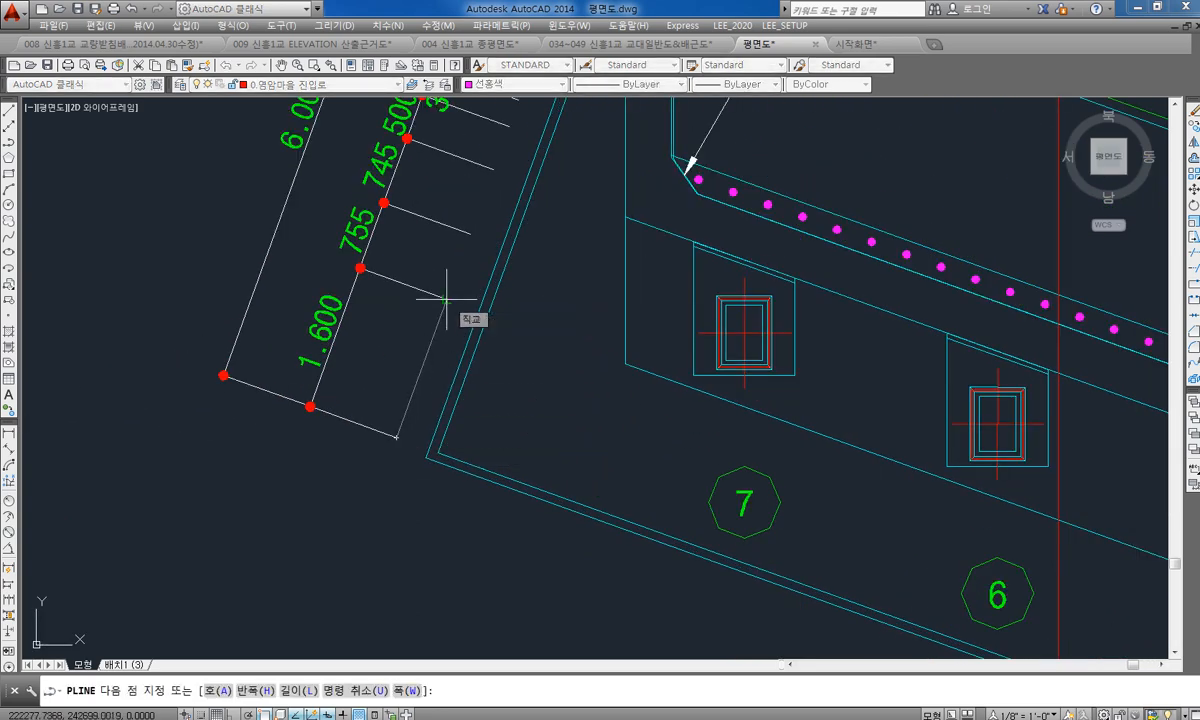
pyautogui.press('Escape')
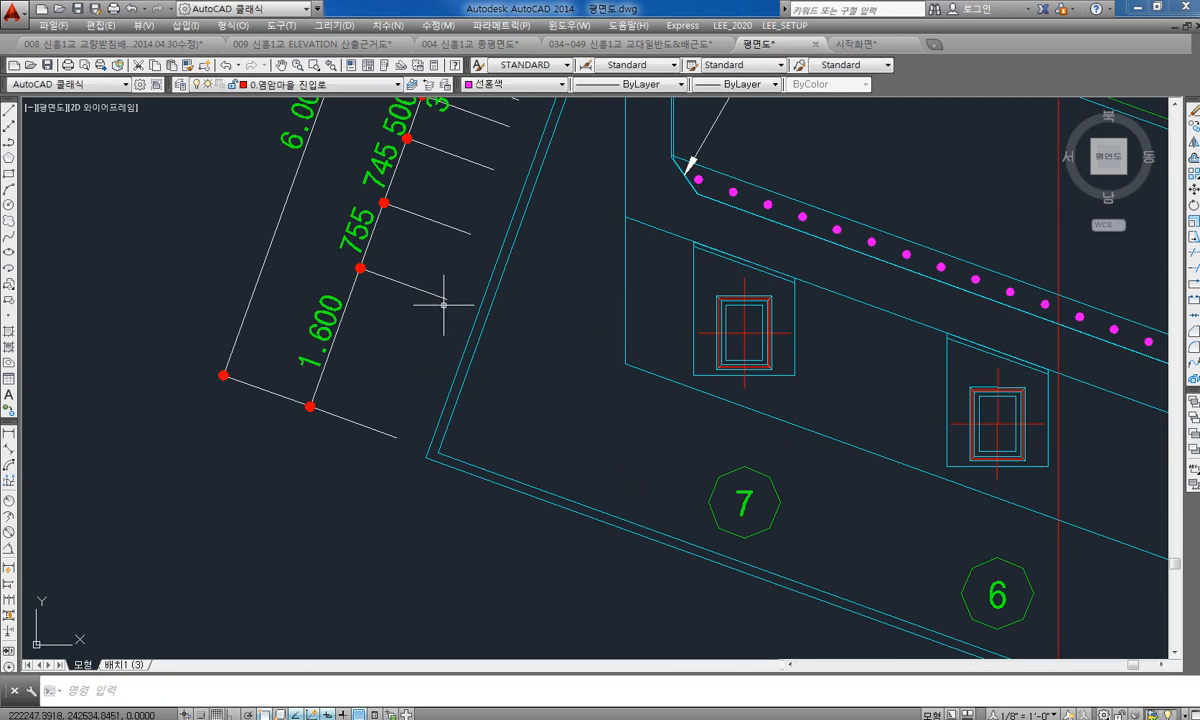
# Step: Draw a 1.6-long polyline from the free end of the 1.600 dimension's lower extension line, directed toward the upper extension line's end
pyautogui.scroll(-5, 450, 301)
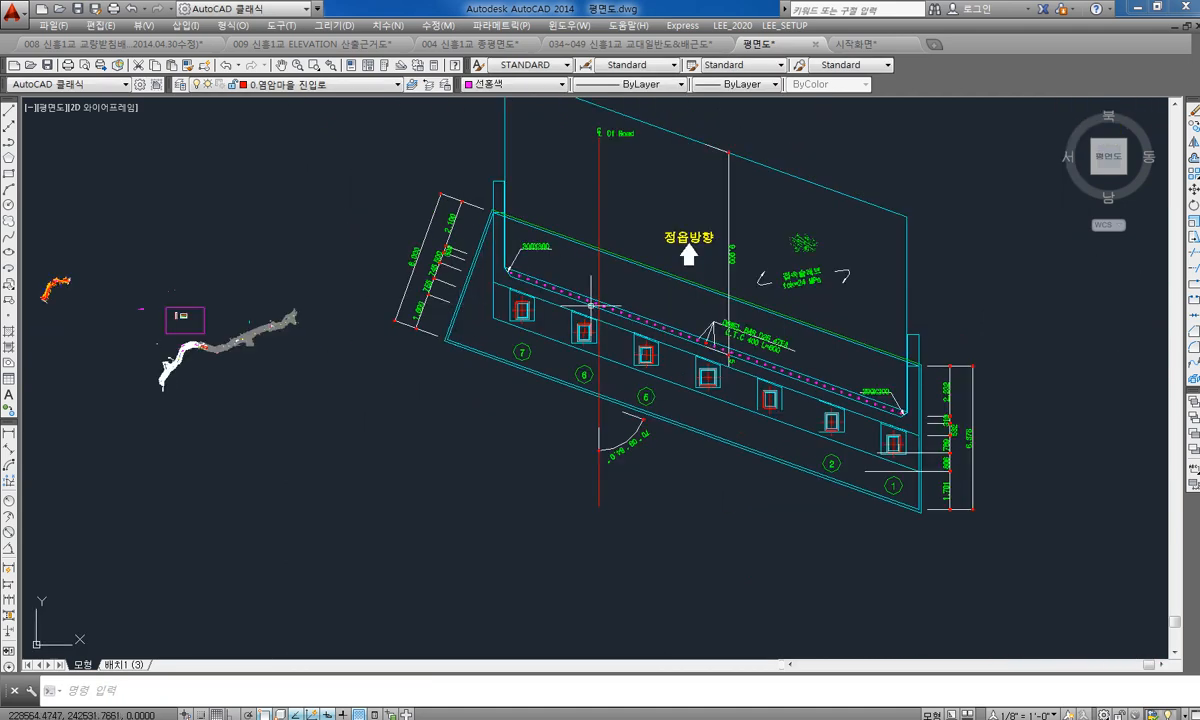
pyautogui.scroll(4, 412, 302)
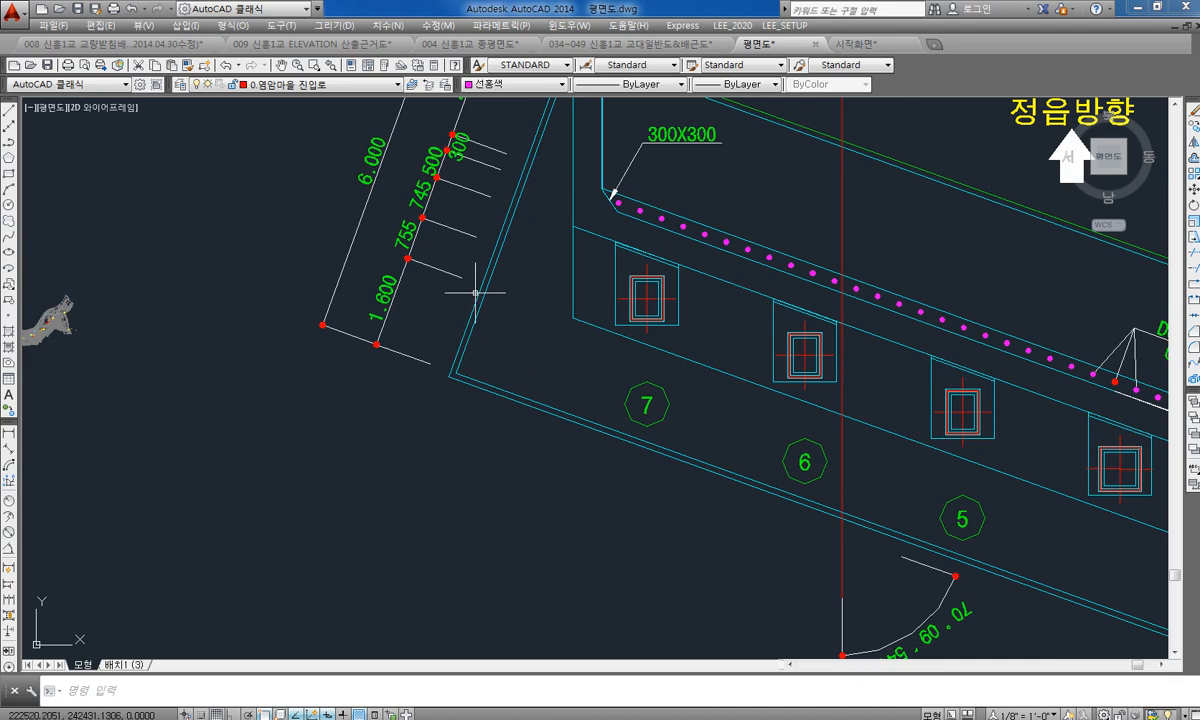
pyautogui.write('pl')
pyautogui.press('Return')
pyautogui.scroll(4, 444, 358)
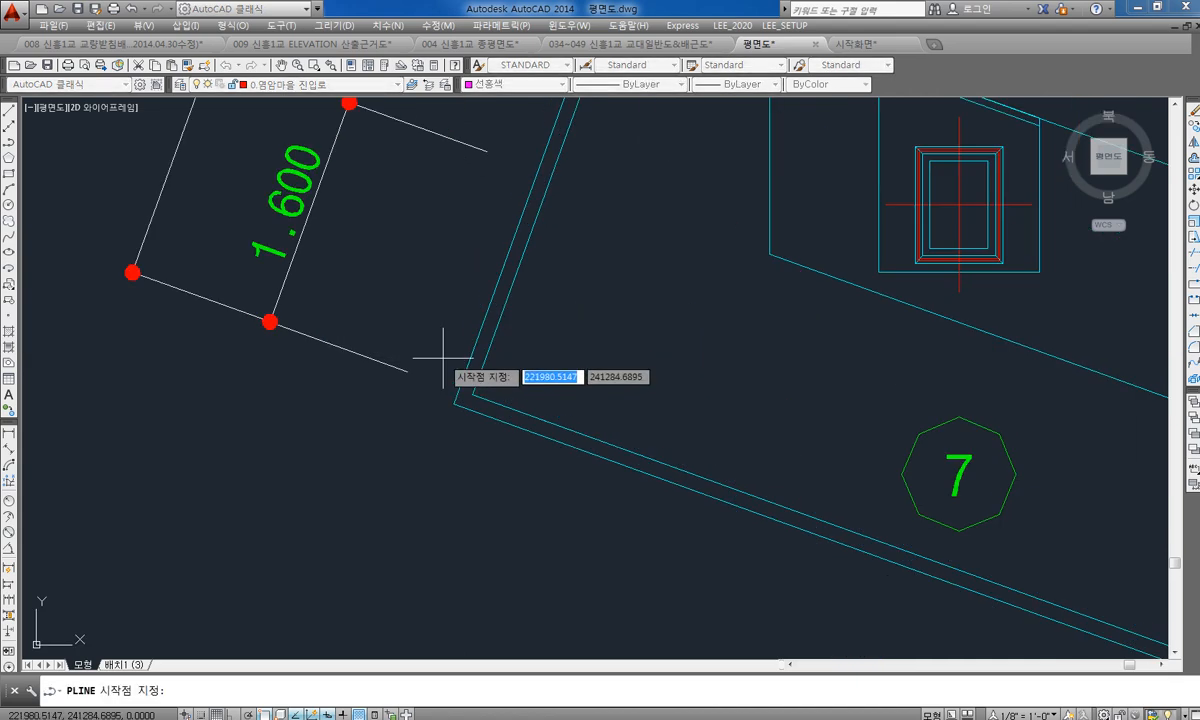
pyautogui.click(407, 371)
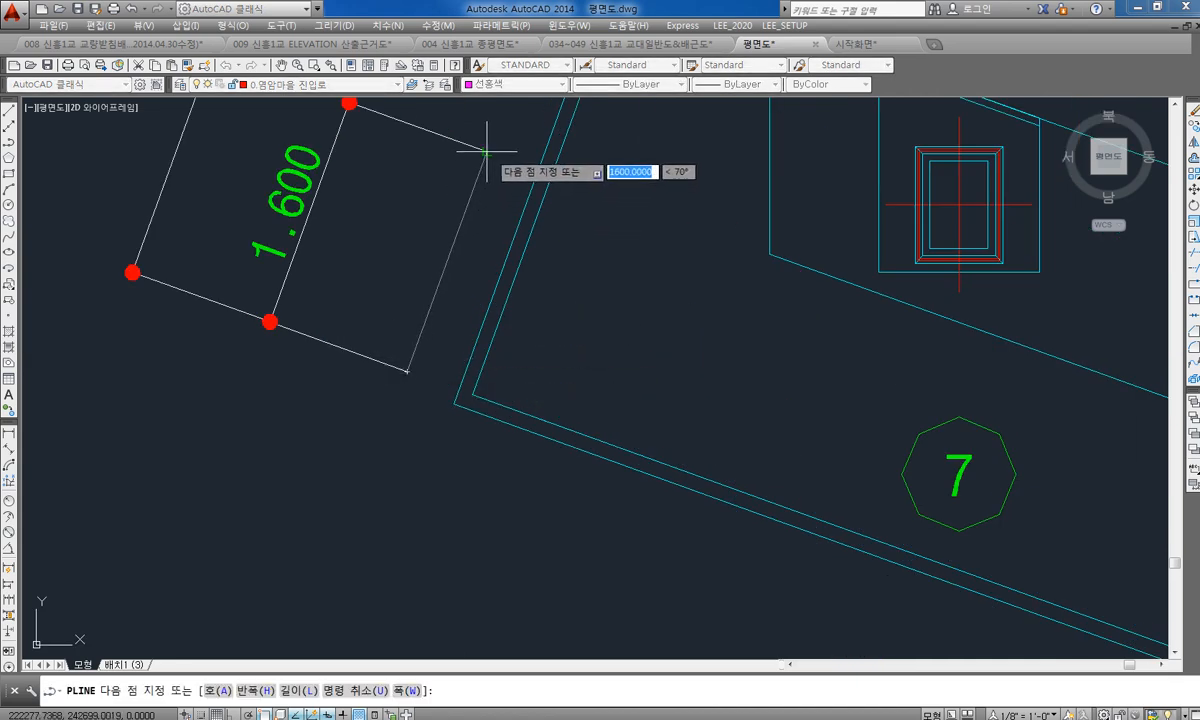
pyautogui.write('1')
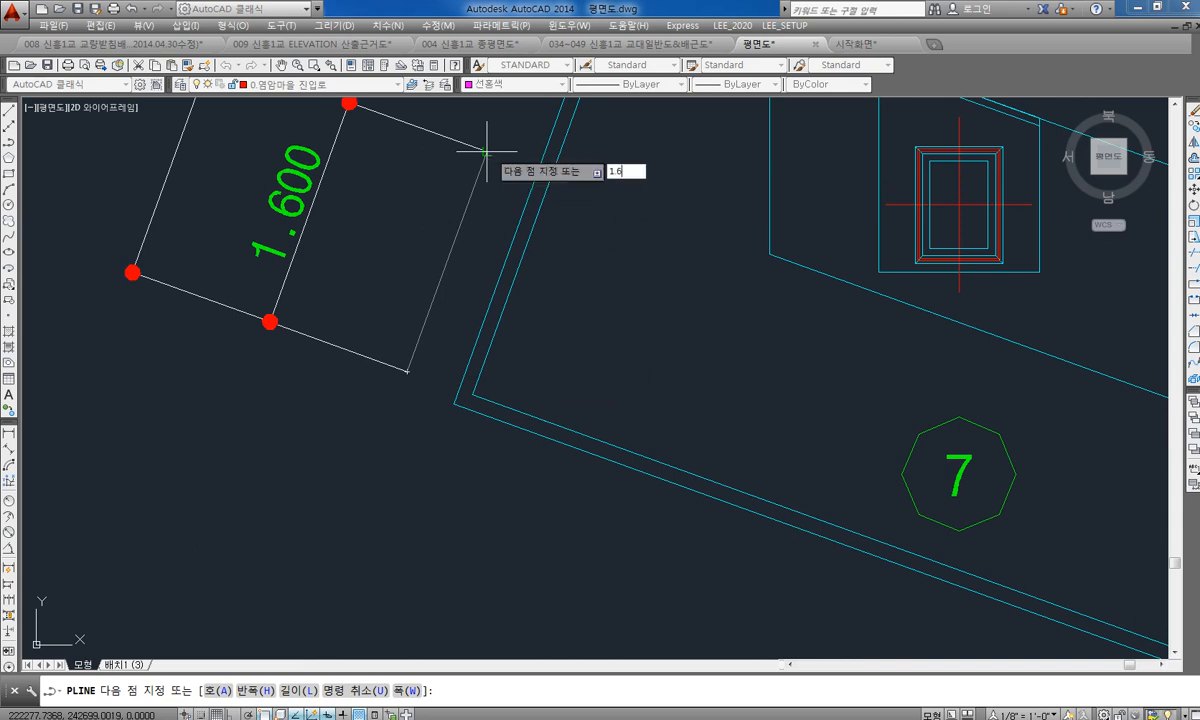
pyautogui.write('.6')
pyautogui.press('Return')
pyautogui.press('Return')
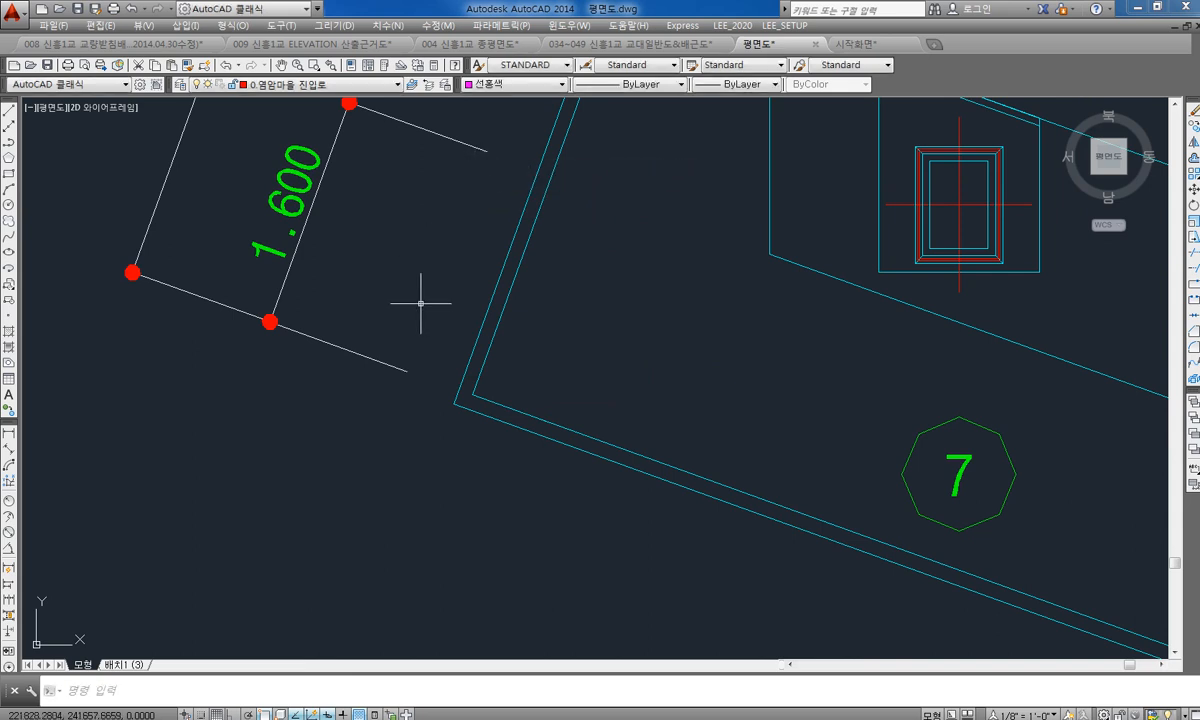
pyautogui.scroll(5, 421, 302)
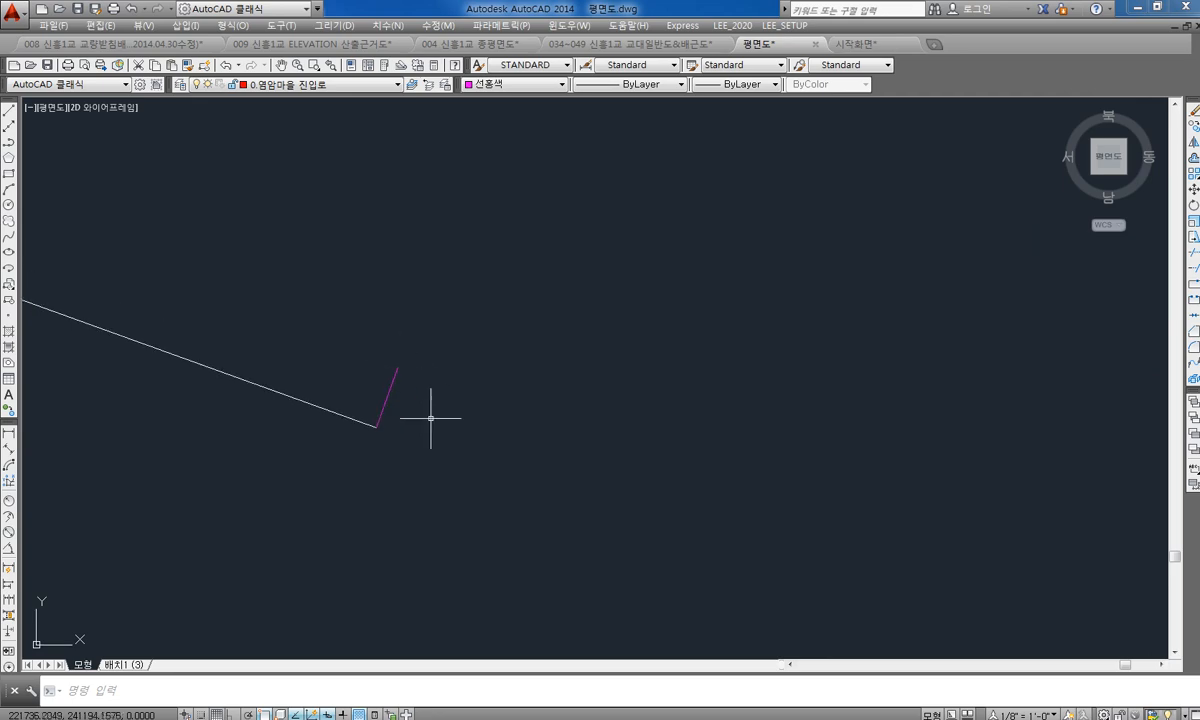
pyautogui.click(432, 328)
pyautogui.click(378, 395)
pyautogui.press('Escape')
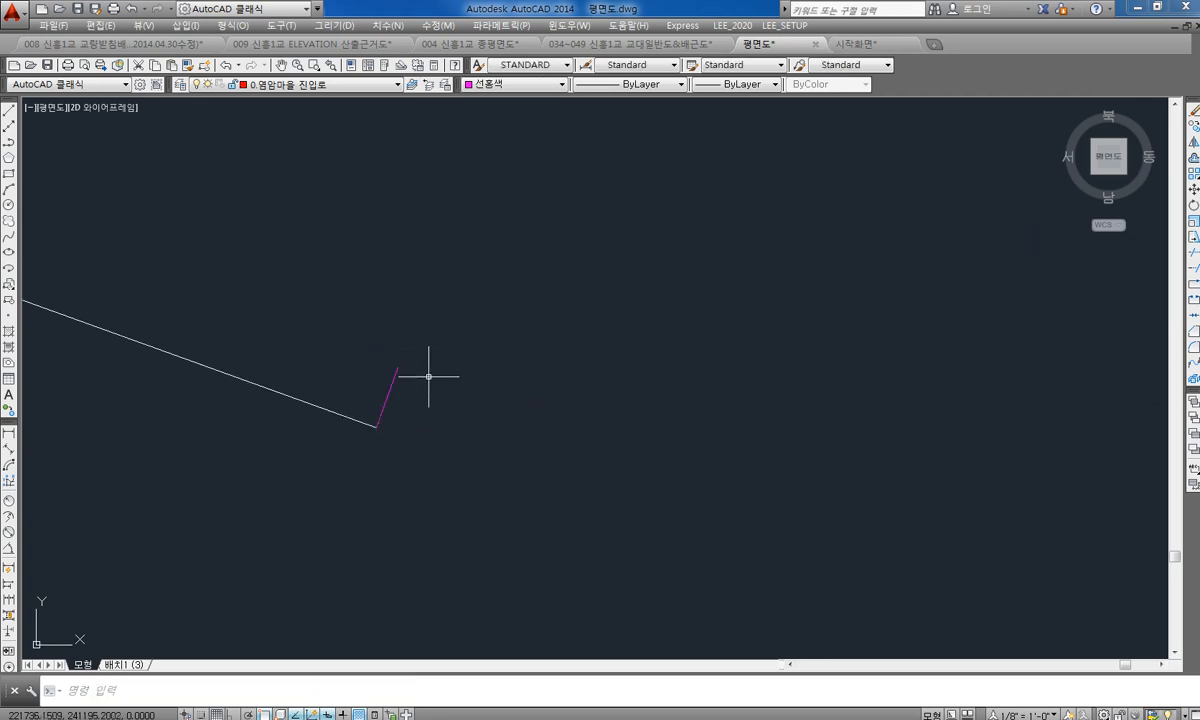
# Step: Start aligning the whole pasted abutment plan view, mapping the 1.600 dimension's lower point to the start of the short polyline
pyautogui.scroll(-5, 428, 376)
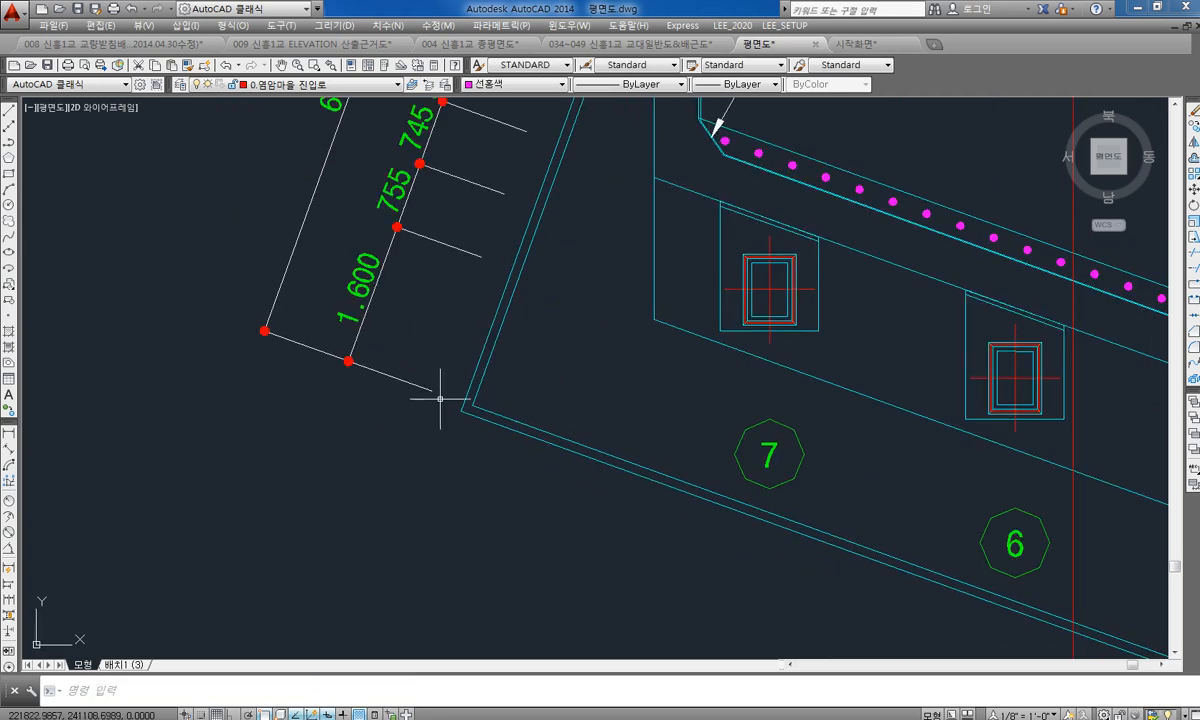
pyautogui.scroll(-6, 440, 398)
pyautogui.scroll(5, 478, 432)
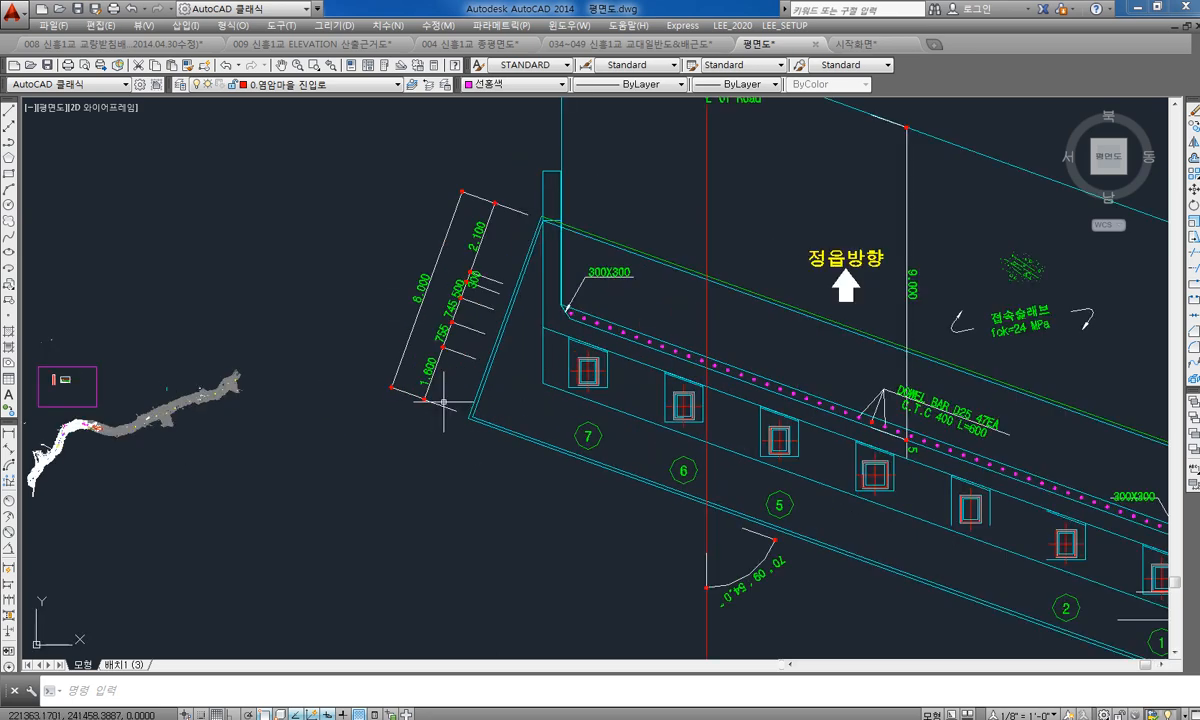
pyautogui.scroll(-5, 461, 399)
pyautogui.click(798, 209)
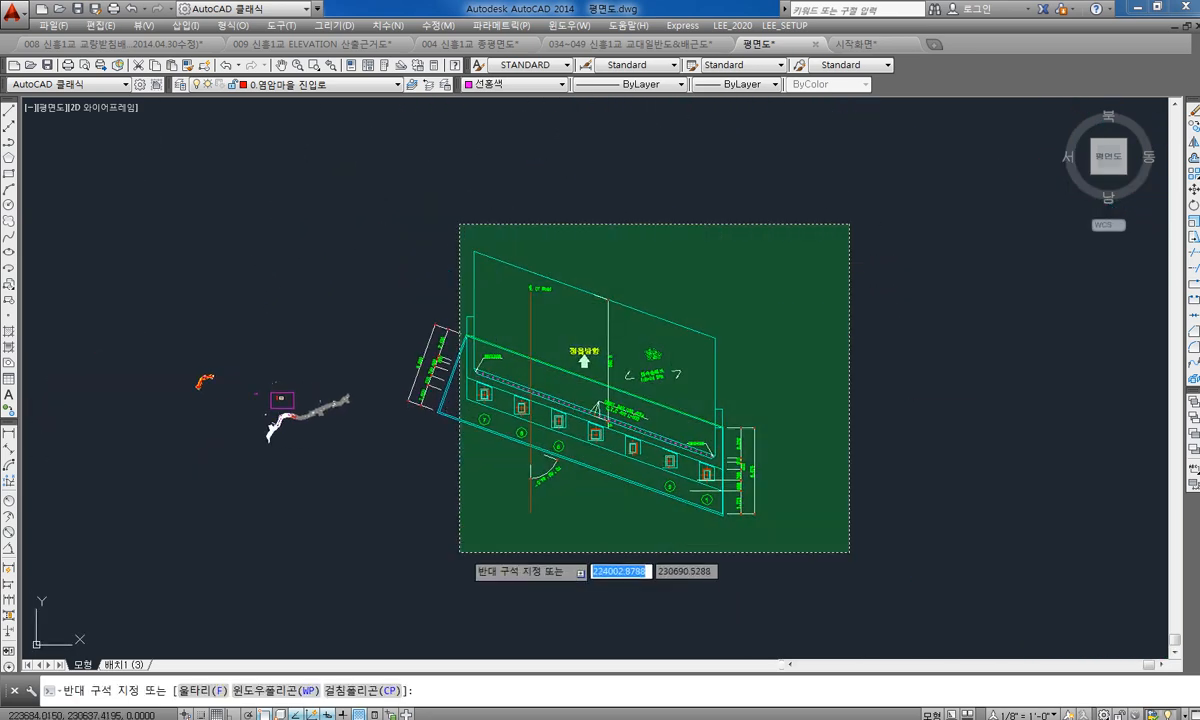
pyautogui.click(368, 518)
pyautogui.write('a')
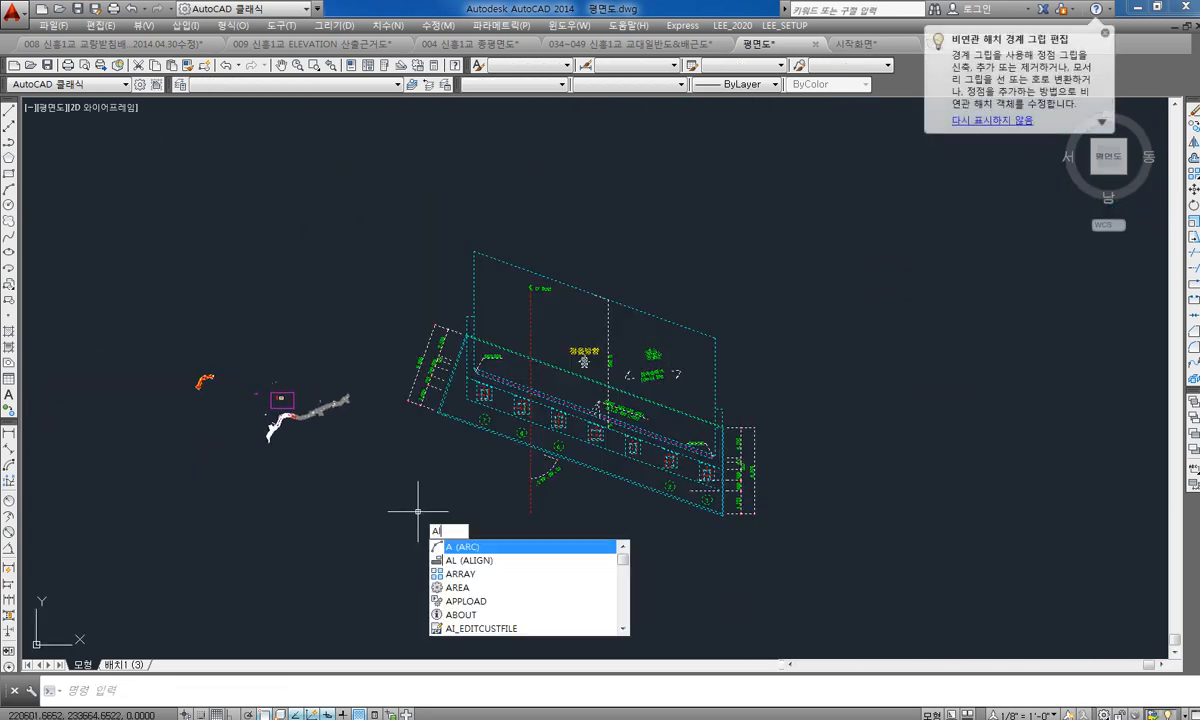
pyautogui.write('l')
pyautogui.click(494, 547)
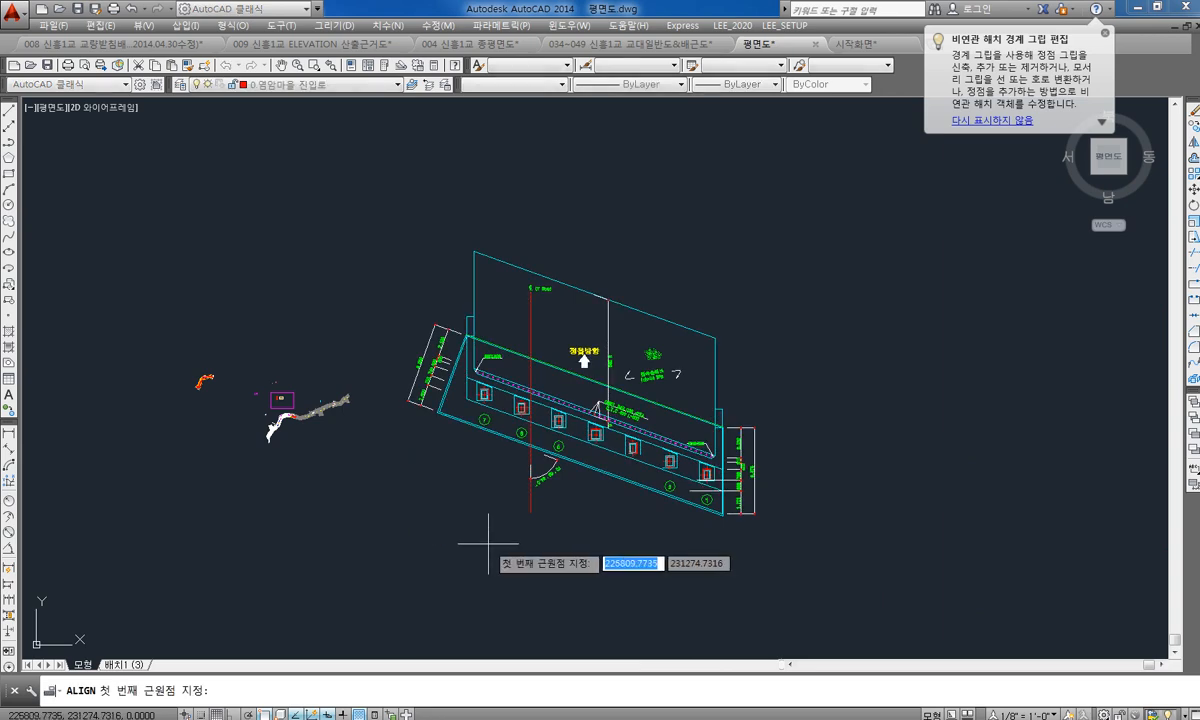
pyautogui.scroll(8, 486, 500)
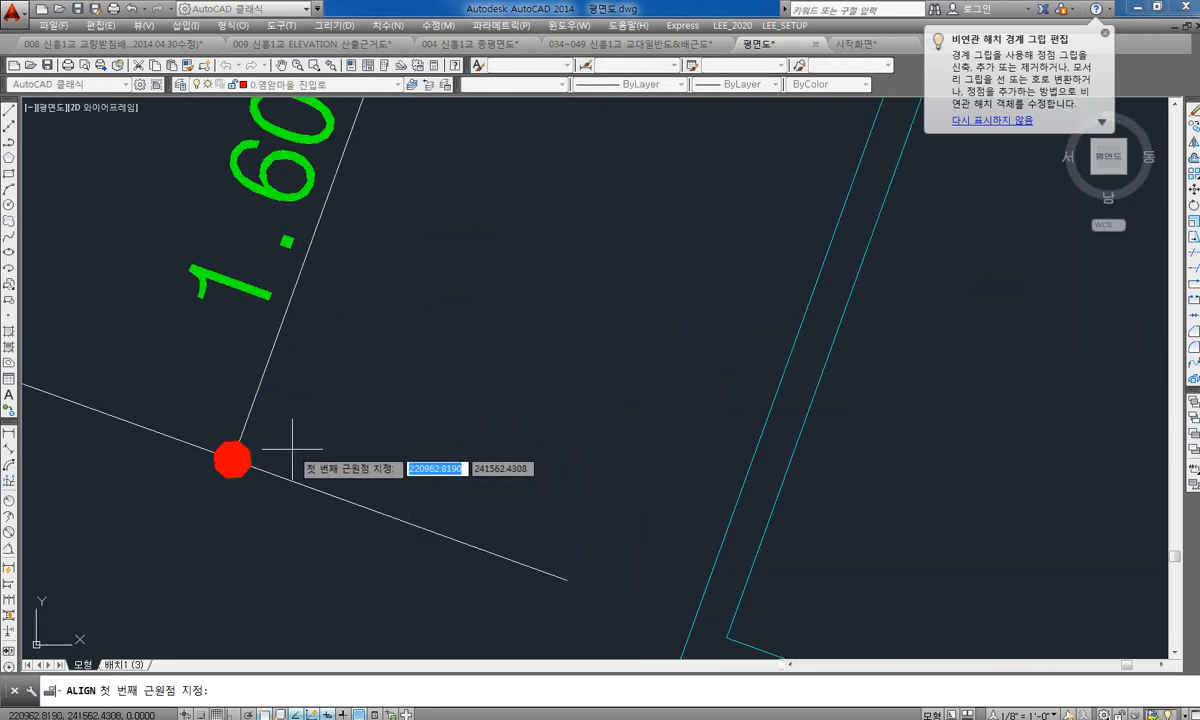
pyautogui.click(232, 459)
pyautogui.scroll(4, 517, 493)
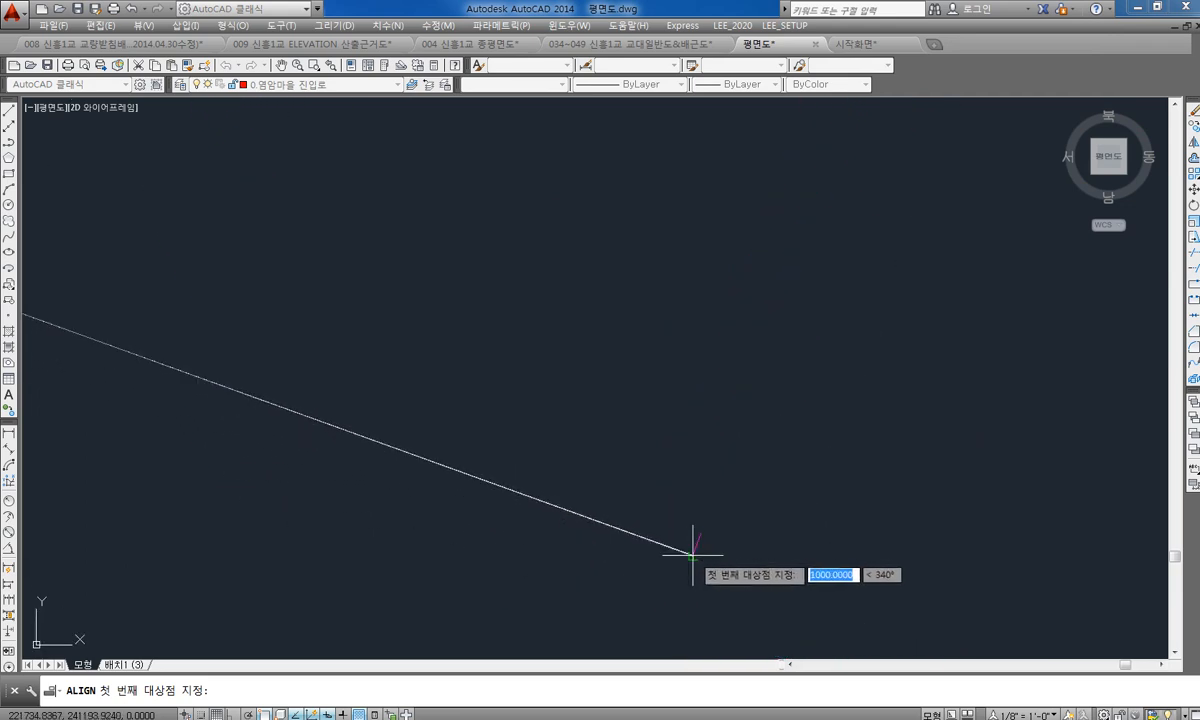
pyautogui.click(691, 553)
# Step: Finish aligning the abutment plan view by mapping the 1.600 dimension's upper point to the short polyline's end, scaling the objects to the alignment points
pyautogui.scroll(-5, 685, 545)
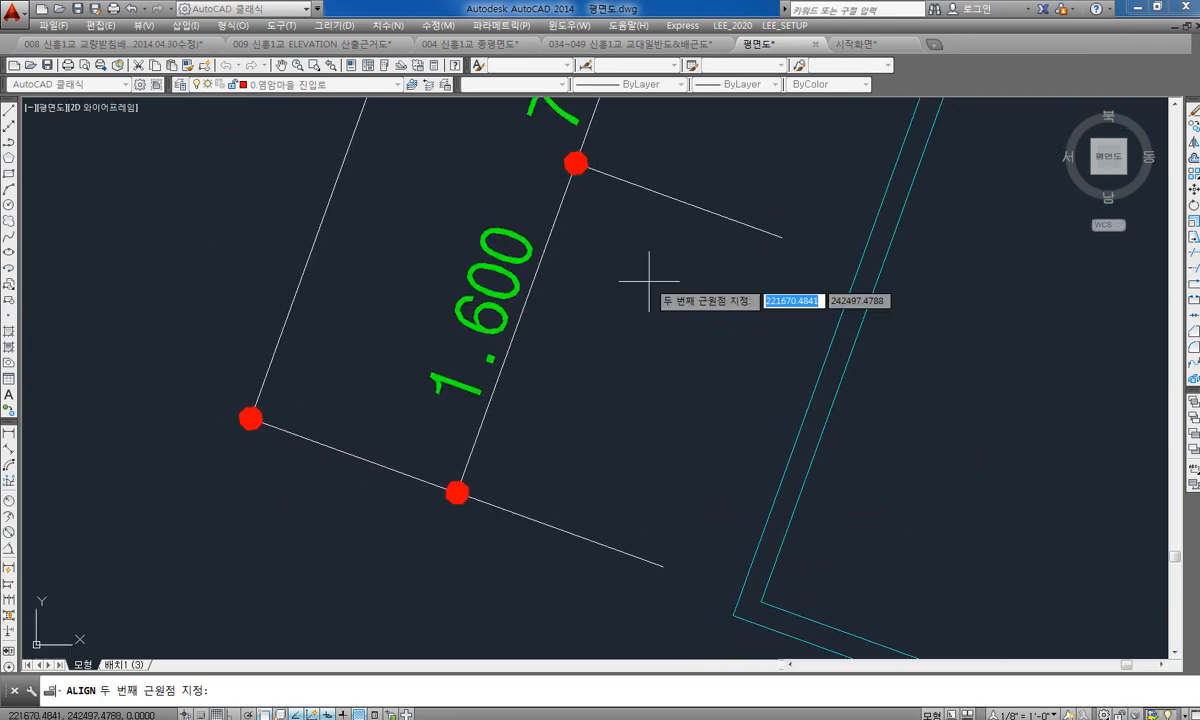
pyautogui.scroll(4, 573, 164)
pyautogui.click(561, 158)
pyautogui.scroll(-5, 610, 250)
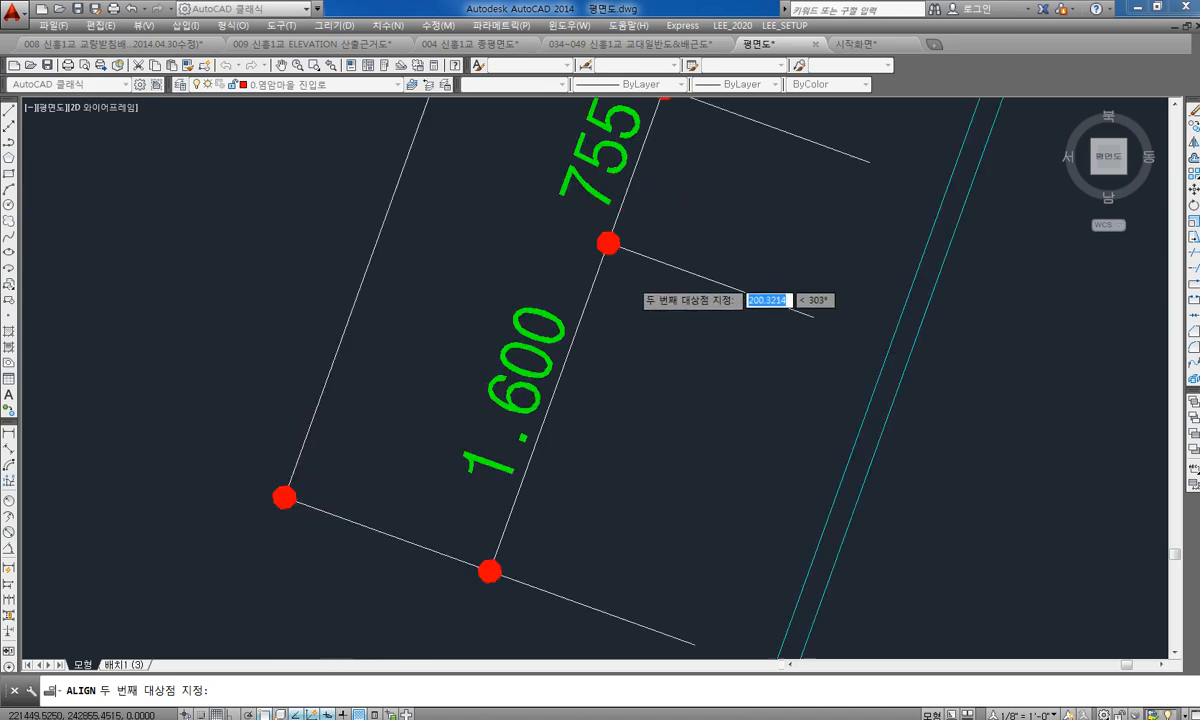
pyautogui.scroll(5, 606, 174)
pyautogui.scroll(2, 585, 372)
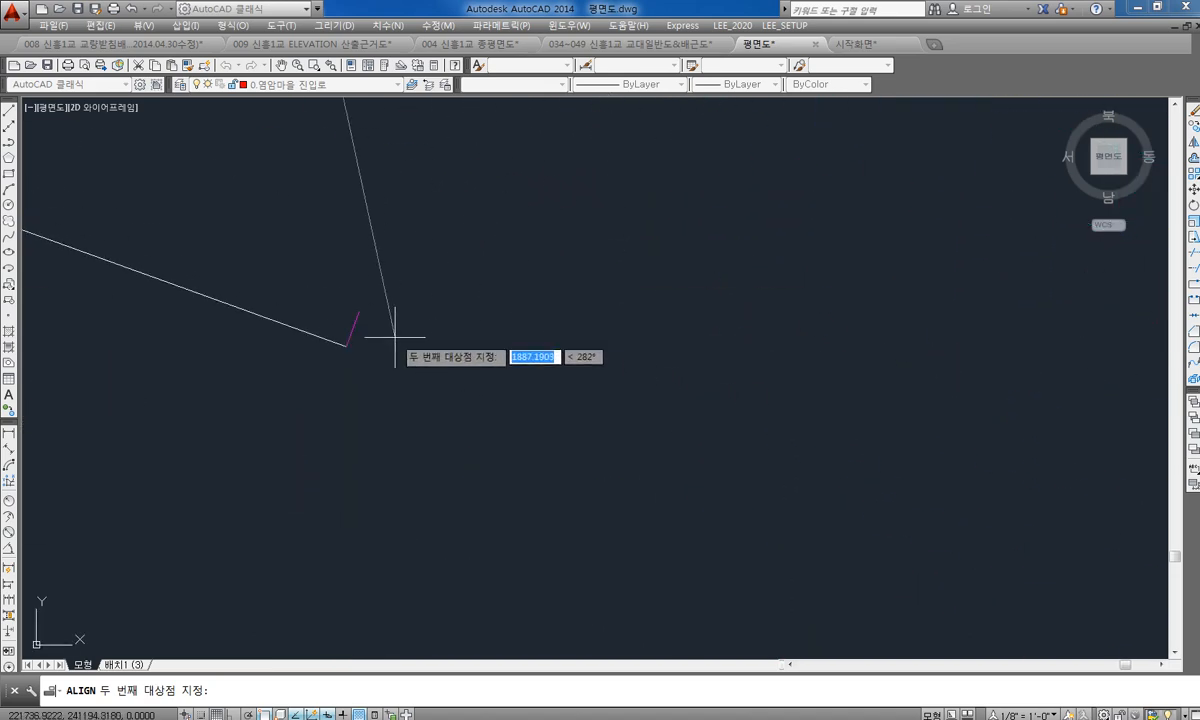
pyautogui.click(358, 311)
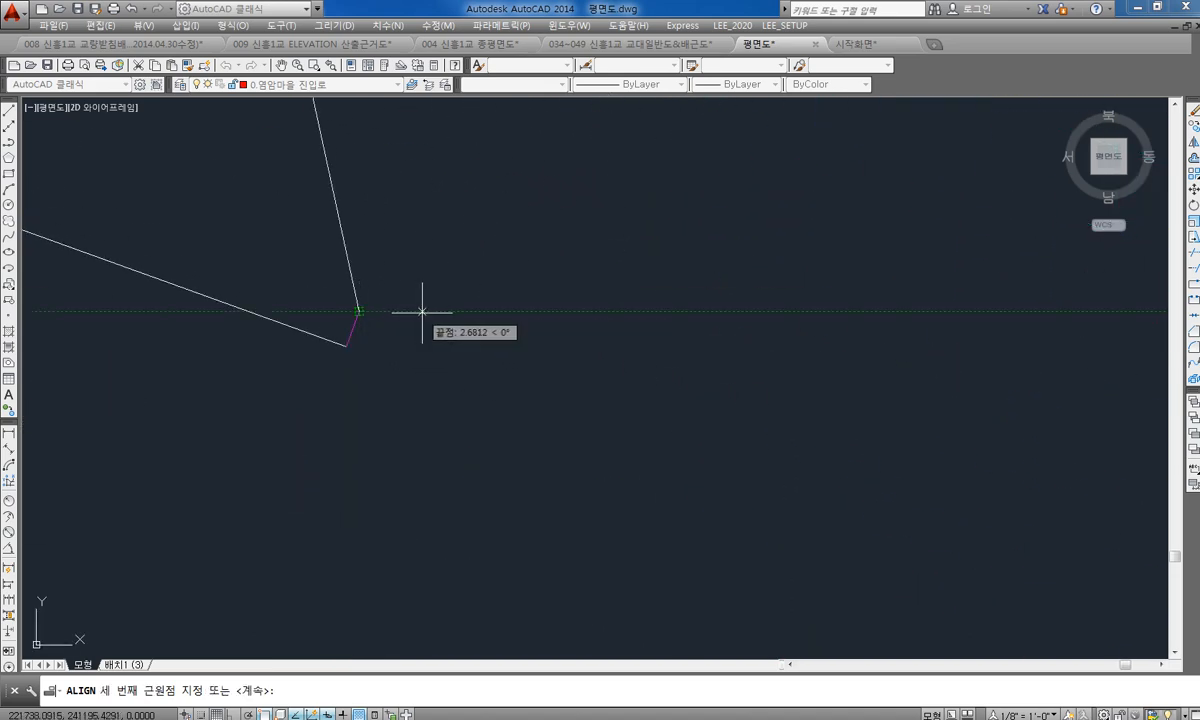
pyautogui.press('Return')
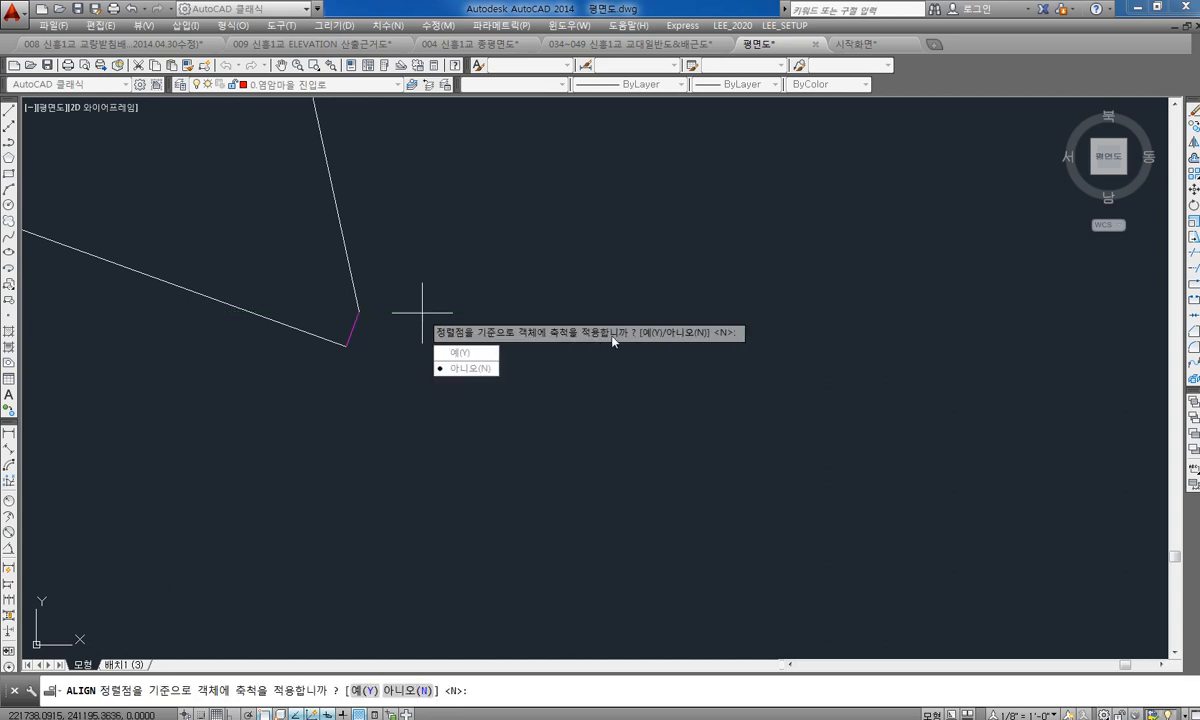
pyautogui.click(479, 357)
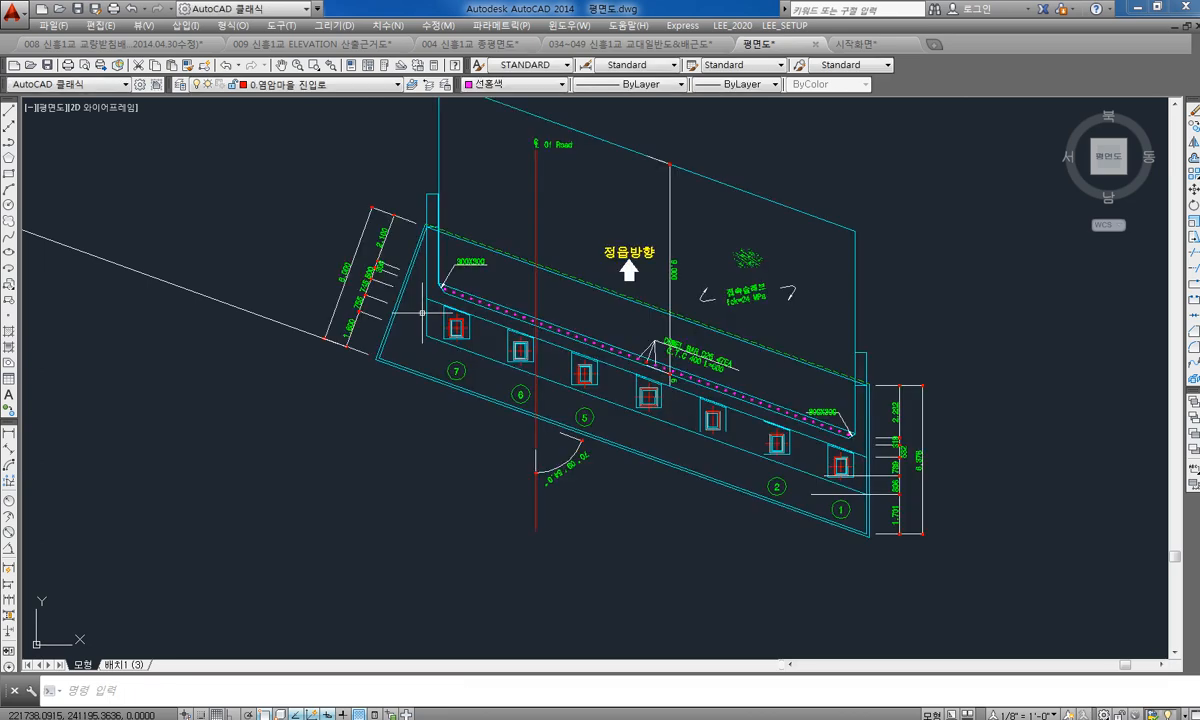
# Step: Inspect the 1.600 dimension and its end points in the aligned abutment plan view
pyautogui.scroll(3, 354, 345)
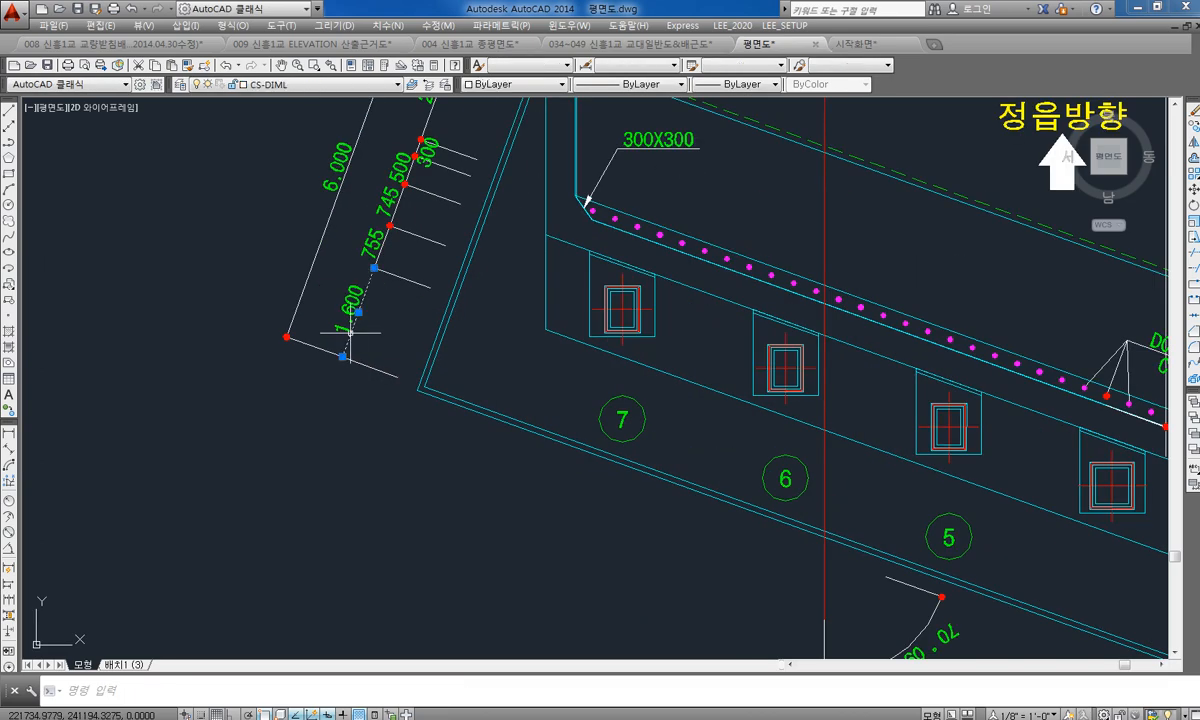
pyautogui.scroll(5, 354, 325)
pyautogui.click(347, 307)
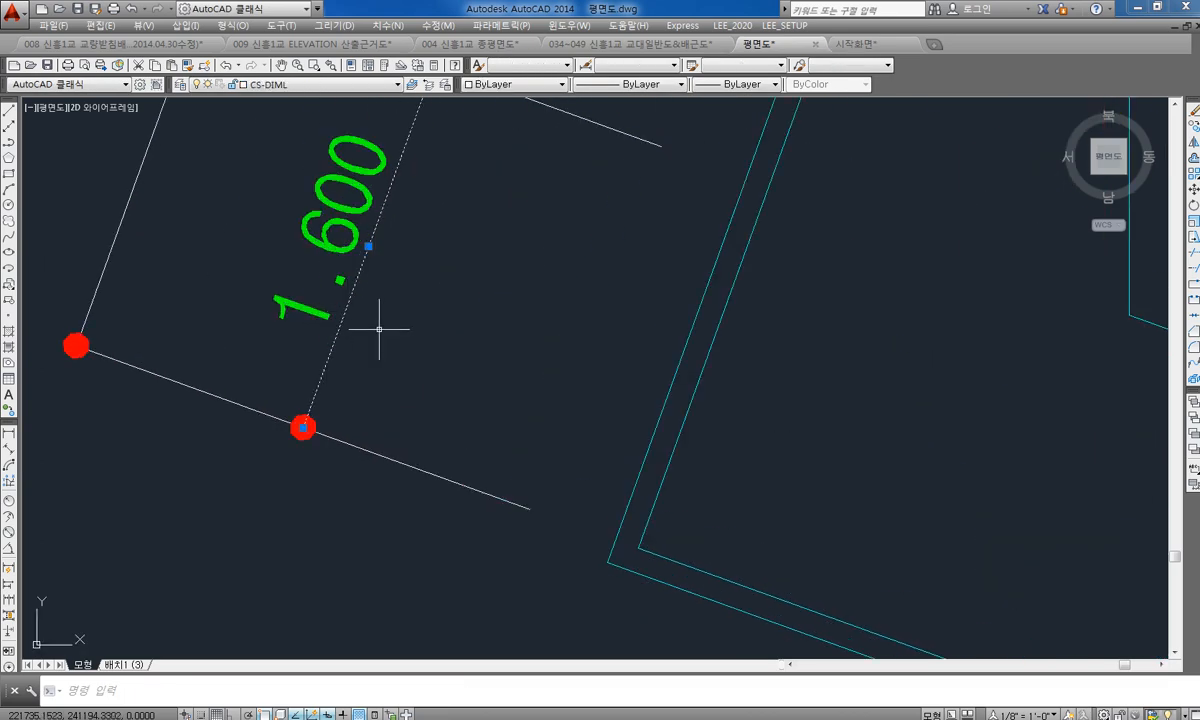
pyautogui.scroll(-3, 461, 396)
pyautogui.scroll(6, 343, 353)
pyautogui.scroll(-5, 250, 340)
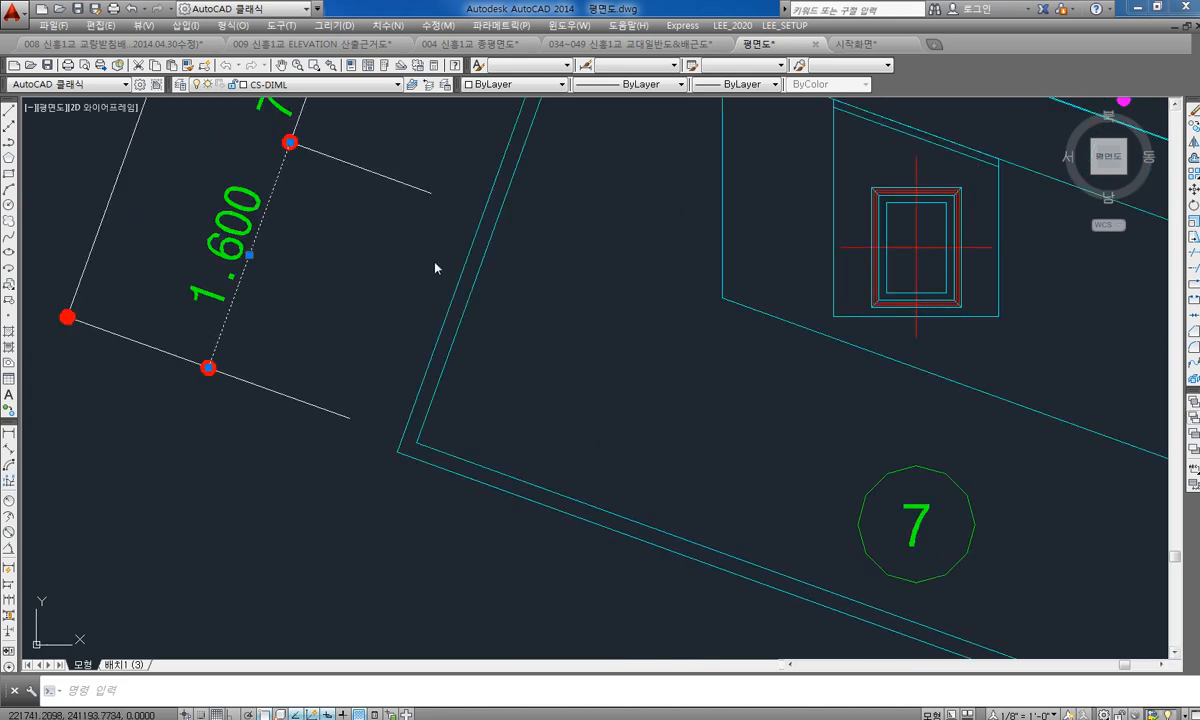
pyautogui.scroll(-5, 285, 192)
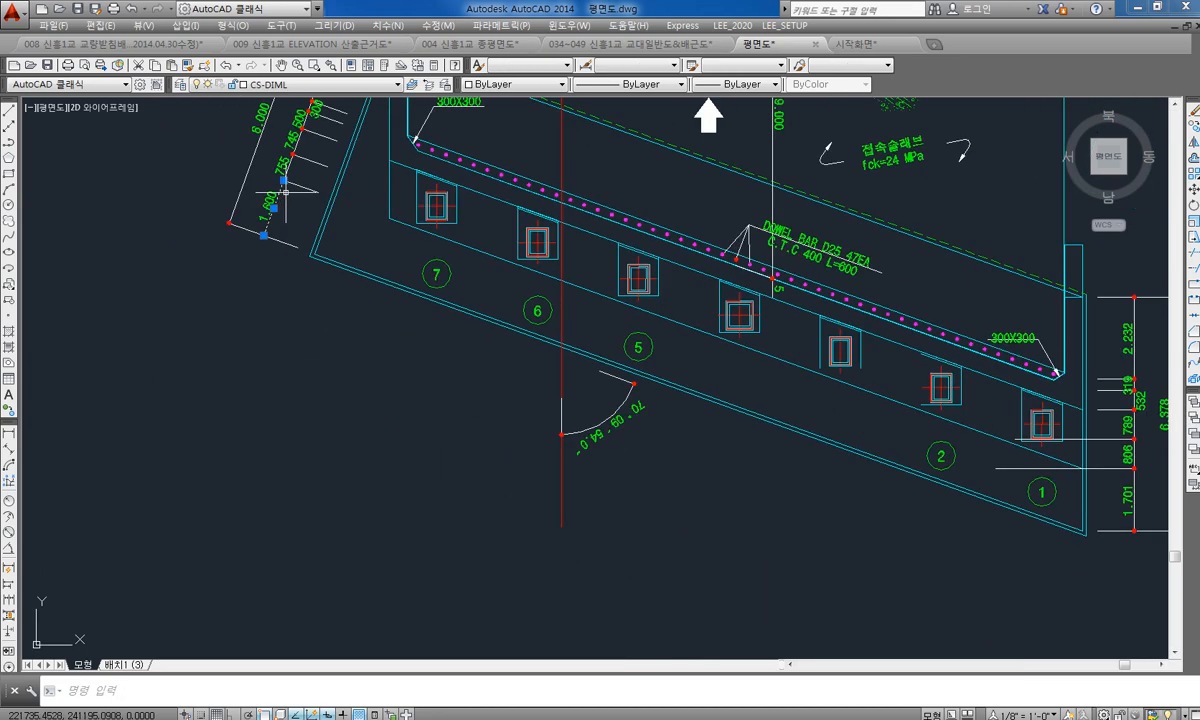
pyautogui.scroll(-5, 300, 198)
pyautogui.scroll(9, 330, 220)
pyautogui.press('Escape')
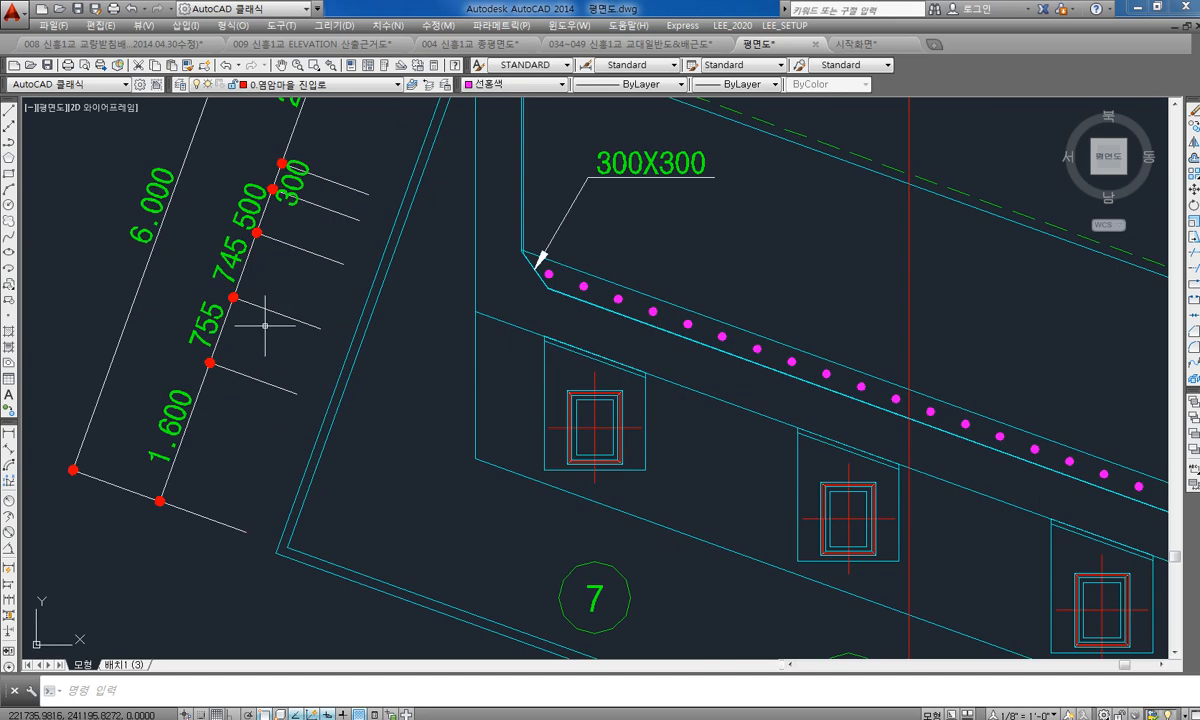
pyautogui.moveTo(265, 325); pyautogui.dragTo(285, 301, button='middle')
pyautogui.write('pl')
pyautogui.press('space')
pyautogui.click(266, 507)
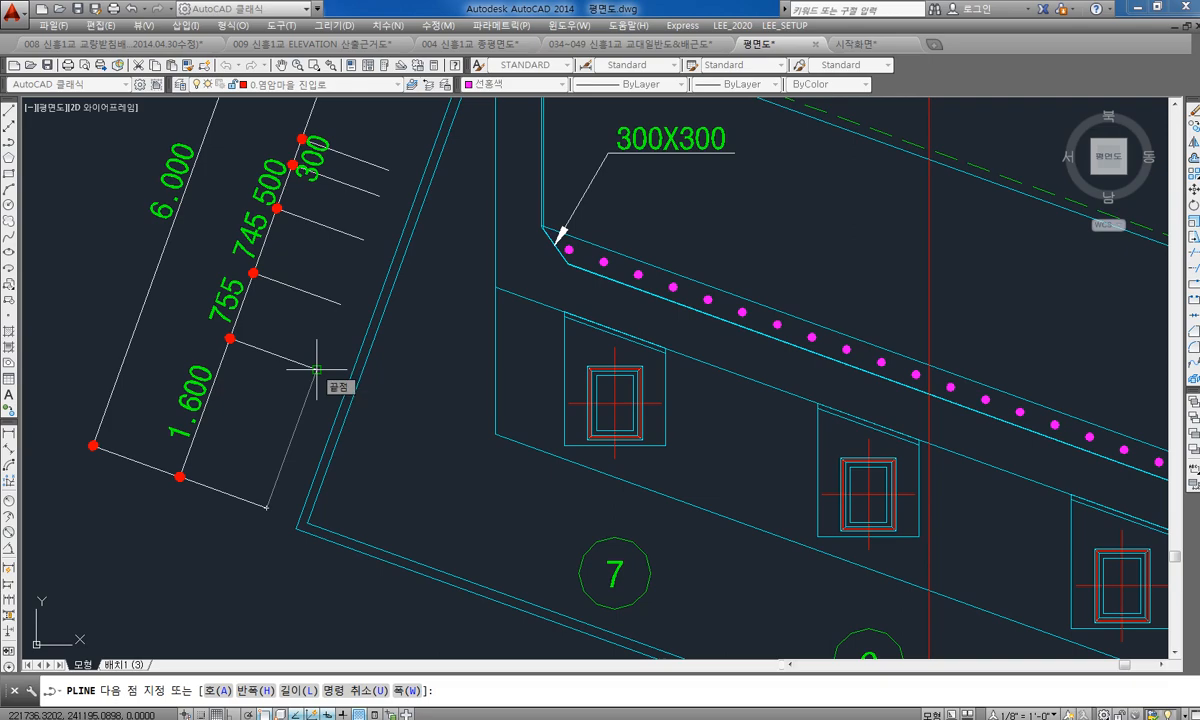
pyautogui.press('Escape')
pyautogui.scroll(-10, 317, 370)
pyautogui.click(427, 290)
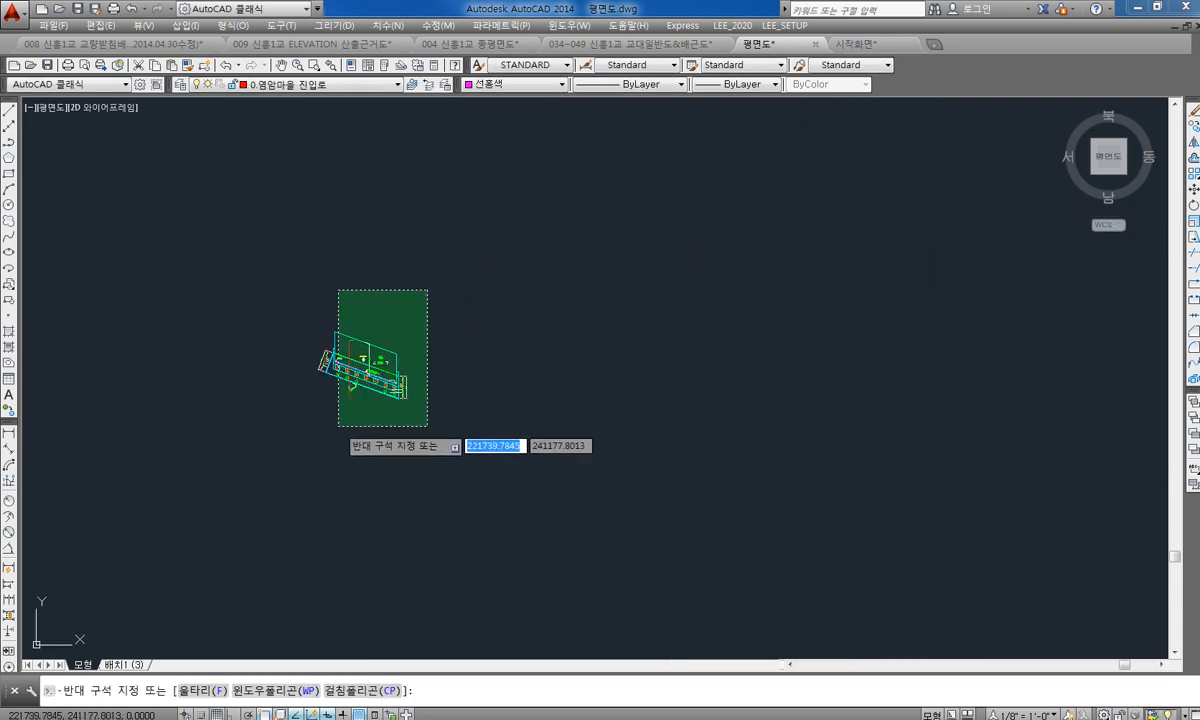
pyautogui.click(306, 430)
pyautogui.scroll(15, 325, 362)
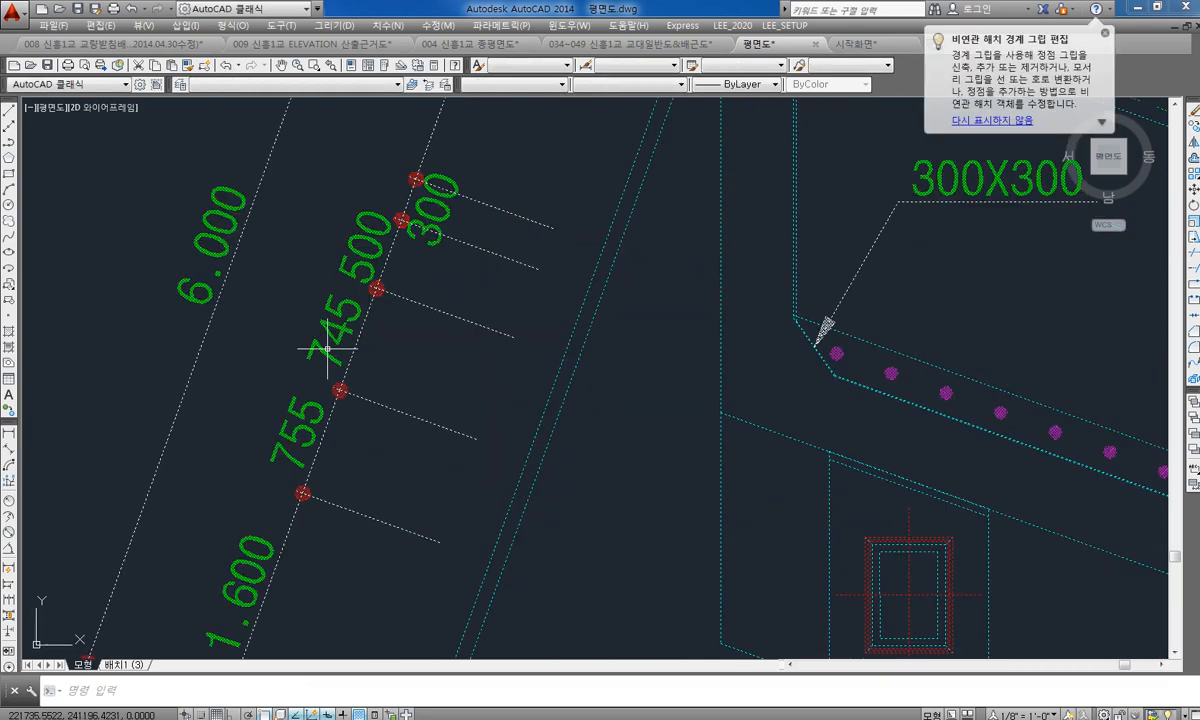
pyautogui.scroll(-4, 321, 343)
pyautogui.press('Escape')
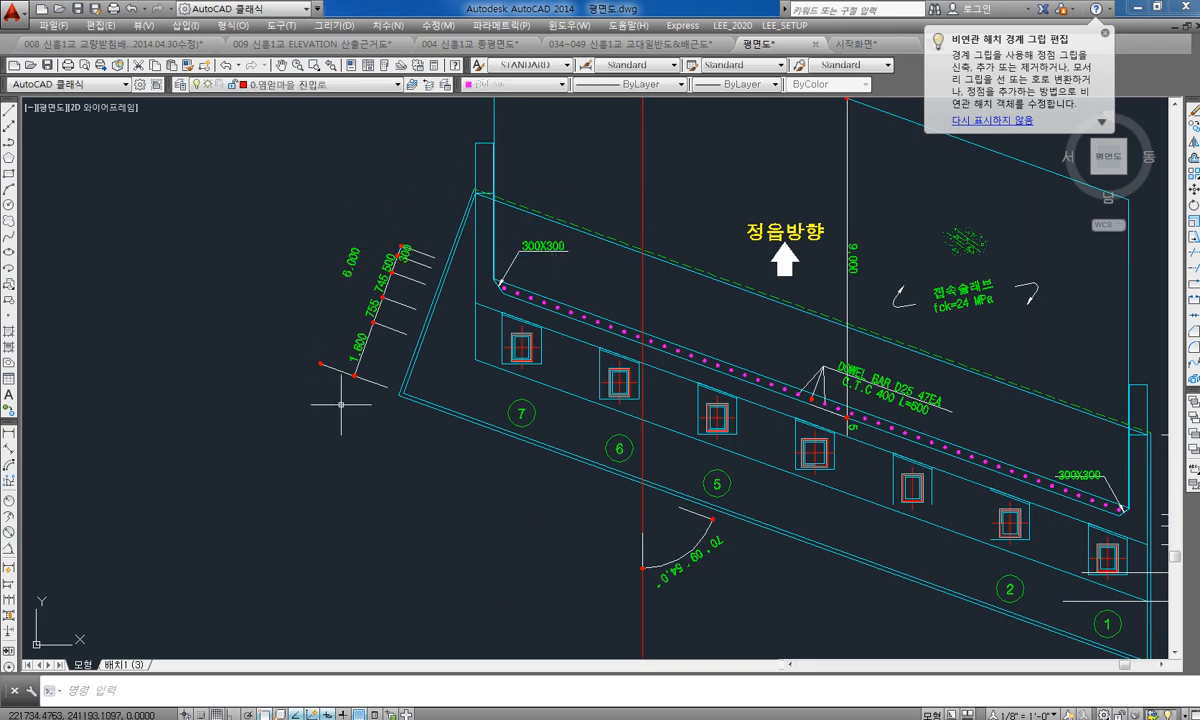
# Step: Delete the inclined dimension chain beside the bearing 7 end, including its 6.000 overall dimension, end dots and extension lines
pyautogui.click(350, 402)
pyautogui.click(309, 194)
pyautogui.press('Delete')
pyautogui.click(419, 217)
pyautogui.click(329, 308)
pyautogui.press('Delete')
pyautogui.click(401, 314)
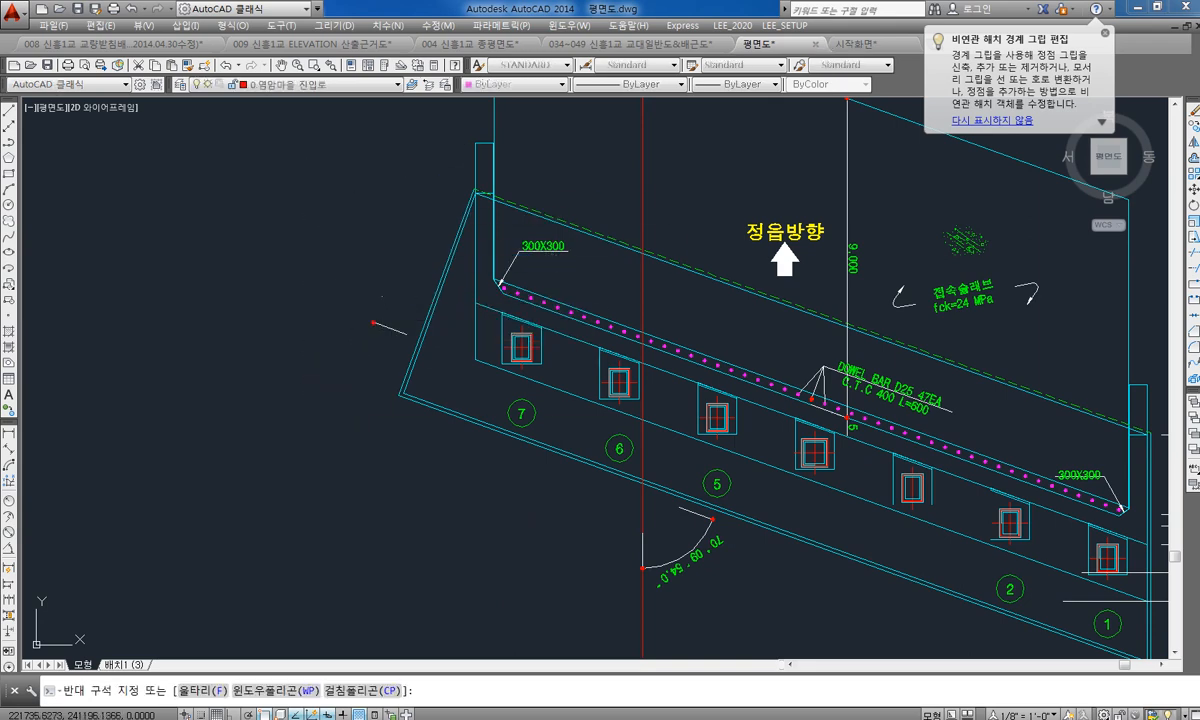
pyautogui.click(385, 340)
pyautogui.press('Delete')
# Step: Delete the vertical dimension chain beside the bearing 1 end of the abutment
pyautogui.moveTo(620, 370); pyautogui.dragTo(216, 194, button='middle')
pyautogui.click(846, 540)
pyautogui.click(779, 238)
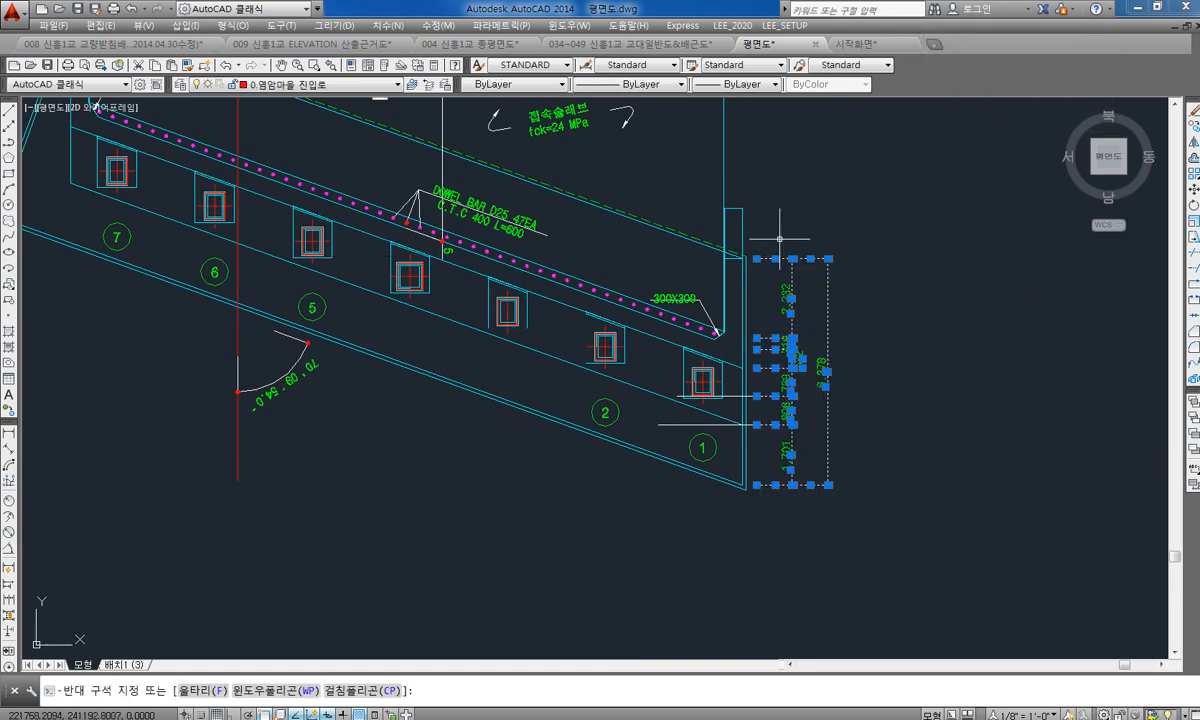
pyautogui.press('Delete')
# Step: Delete the angle dimension between the road centerline and the abutment's front edge
pyautogui.click(380, 447)
pyautogui.click(201, 375)
pyautogui.press('Escape')
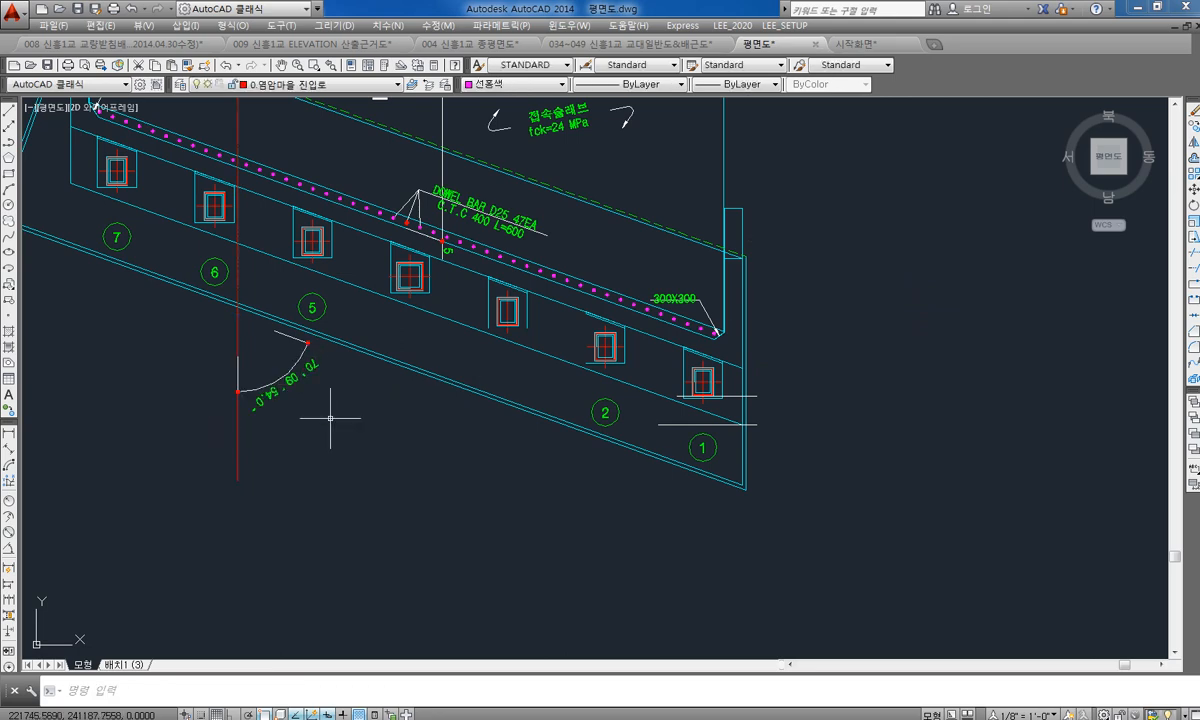
pyautogui.click(328, 418)
pyautogui.click(294, 343)
pyautogui.press('Delete')
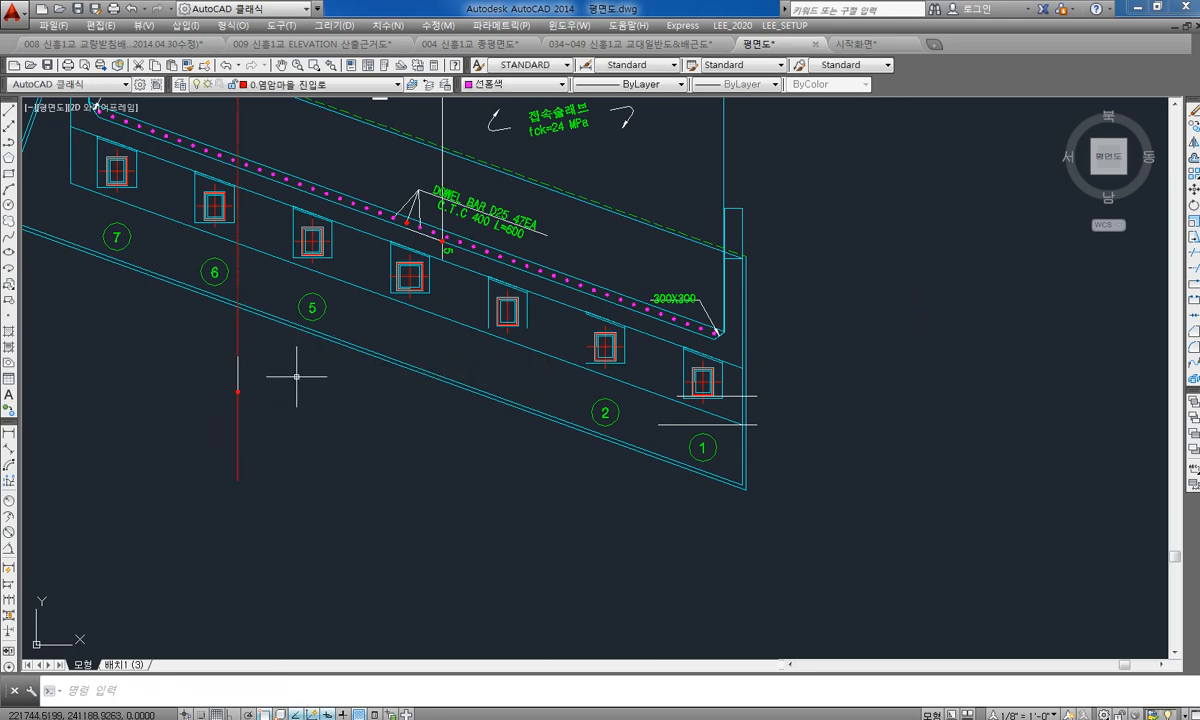
# Step: Delete the 접속슬래브 fck=24 MPa note and the curved marks around it
pyautogui.scroll(-5, 388, 383)
pyautogui.scroll(5, 393, 335)
pyautogui.click(653, 349)
pyautogui.click(507, 253)
pyautogui.press('Delete')
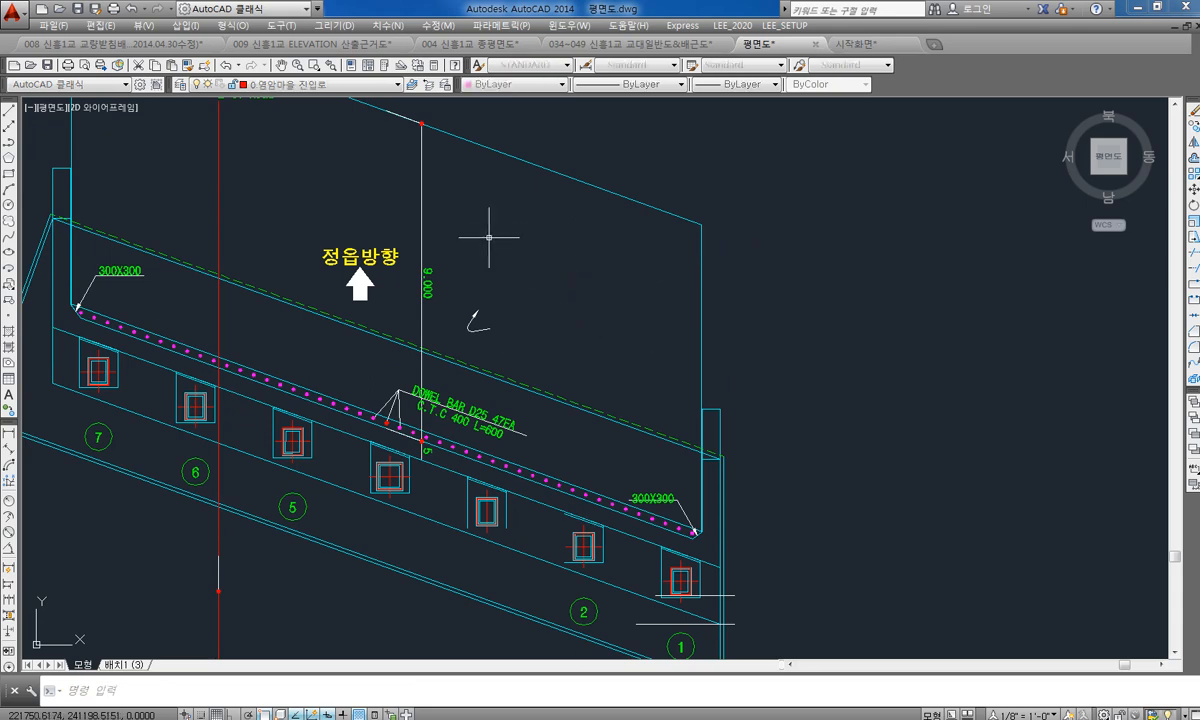
pyautogui.click(525, 225)
pyautogui.click(426, 309)
pyautogui.press('Delete')
pyautogui.click(482, 328)
pyautogui.click(458, 316)
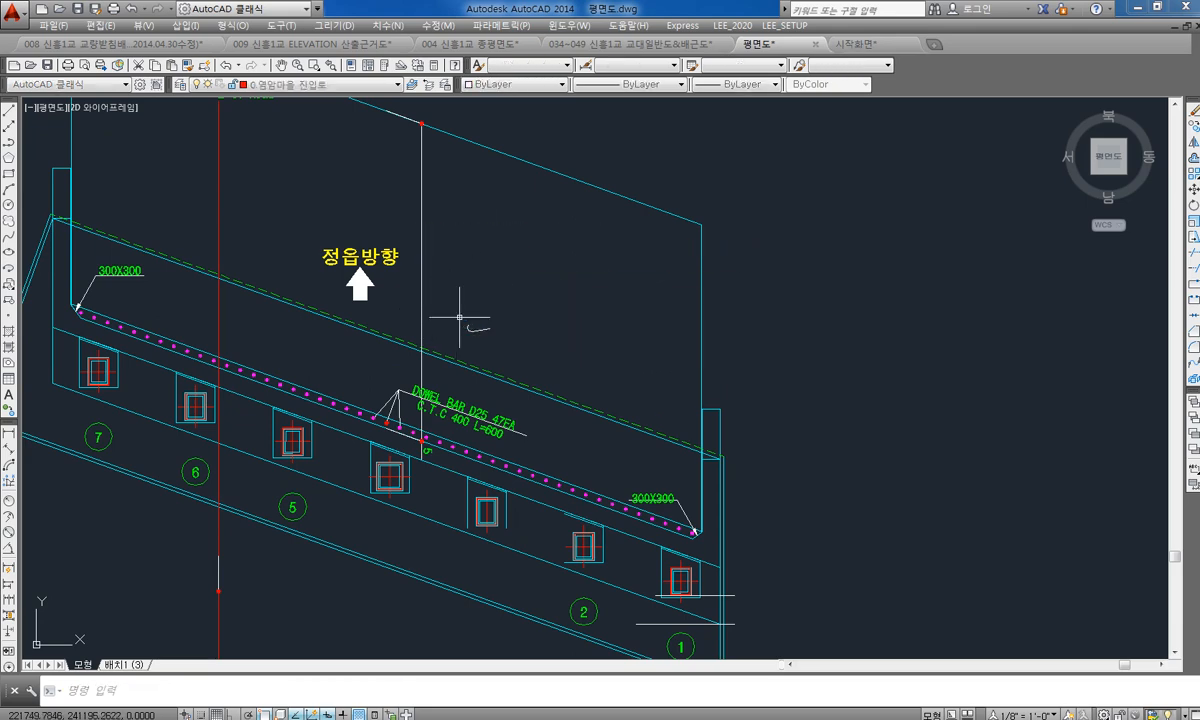
pyautogui.click(484, 334)
pyautogui.click(474, 328)
# Step: Delete the 9.000 approach slab dimension and the Of Road centerline label with its symbol
pyautogui.click(442, 297)
pyautogui.click(413, 287)
pyautogui.press('Delete')
pyautogui.scroll(-5, 418, 284)
pyautogui.scroll(5, 418, 284)
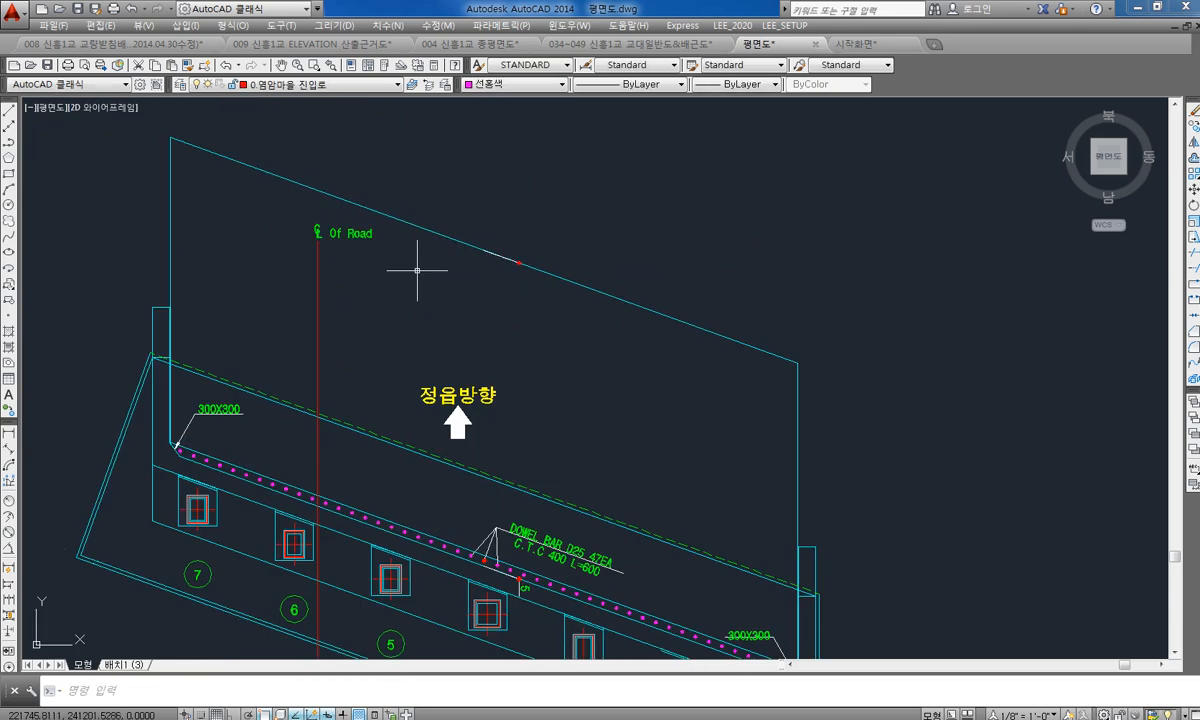
pyautogui.click(348, 234)
pyautogui.press('Delete')
pyautogui.click(332, 226)
pyautogui.click(274, 238)
pyautogui.press('Delete')
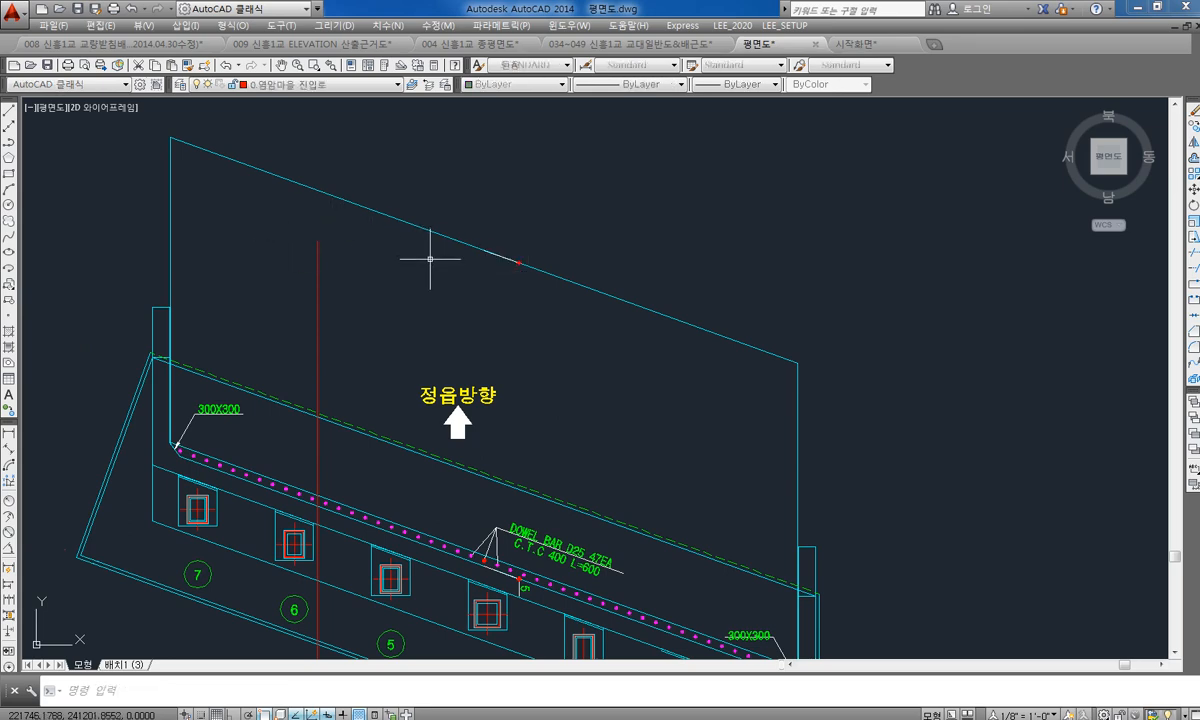
# Step: Delete the DOWEL BAR note with its leader and the 300X300 label near the bearing 1 end
pyautogui.scroll(-2, 502, 281)
pyautogui.scroll(-2, 506, 281)
pyautogui.scroll(6, 505, 380)
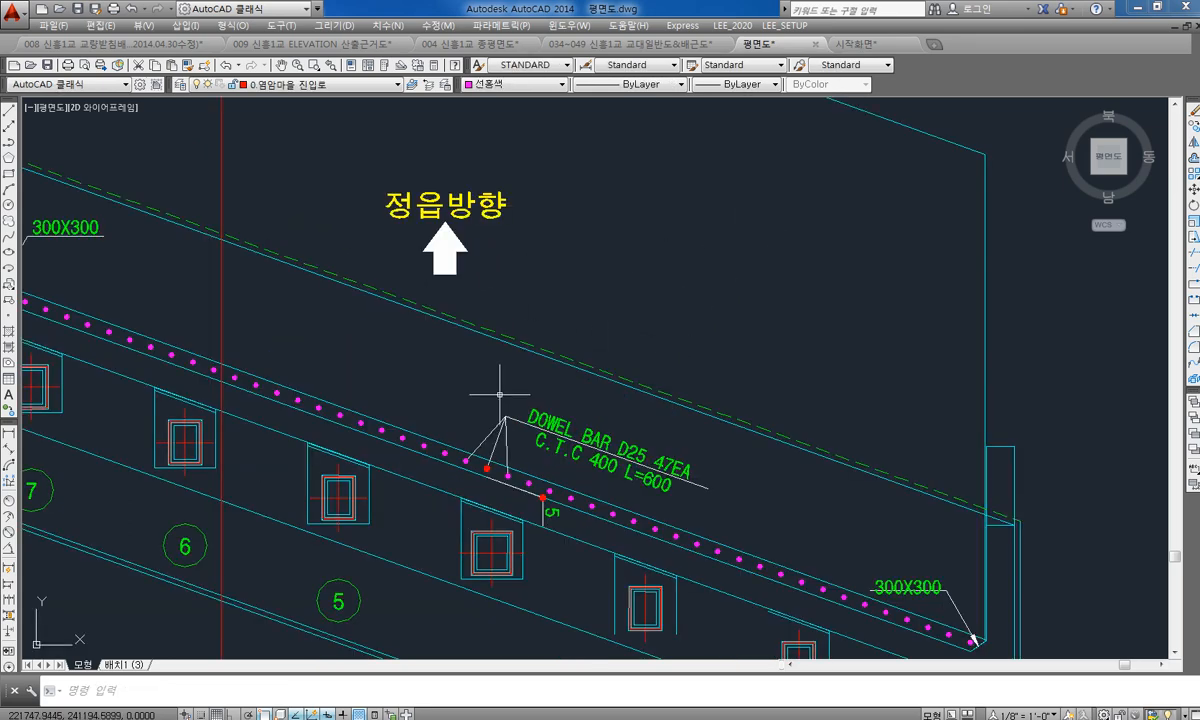
pyautogui.click(563, 399)
pyautogui.click(499, 434)
pyautogui.press('Delete')
pyautogui.moveTo(916, 490); pyautogui.dragTo(810, 405, button='middle')
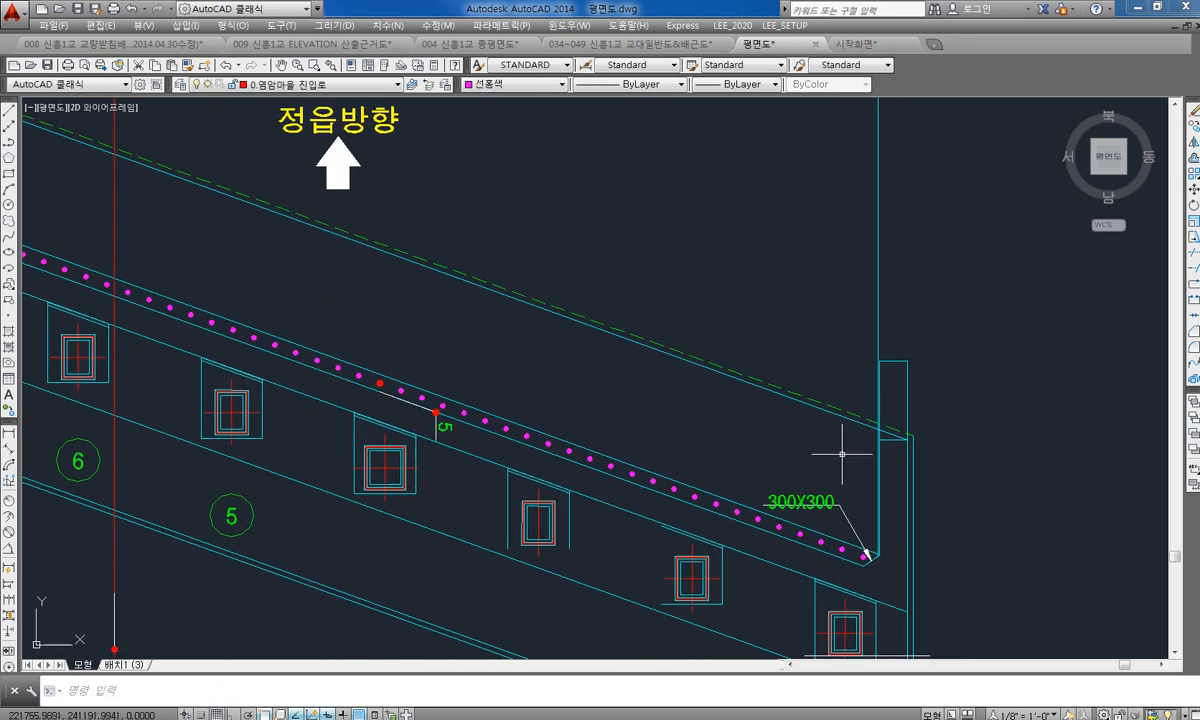
pyautogui.click(818, 503)
pyautogui.press('Delete')
# Step: Delete the small 5 dimension remaining beside the dowel bar row
pyautogui.scroll(-4, 790, 485)
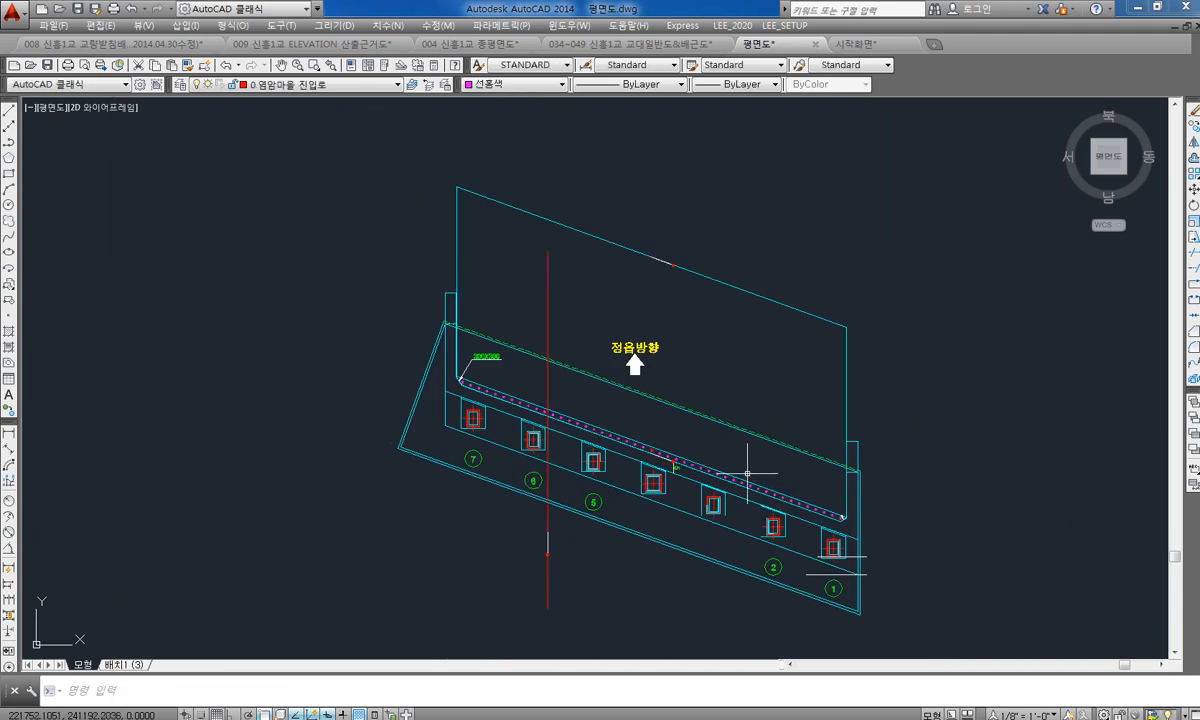
pyautogui.scroll(8, 660, 465)
pyautogui.scroll(2, 674, 470)
pyautogui.click(616, 396)
pyautogui.press('Delete')
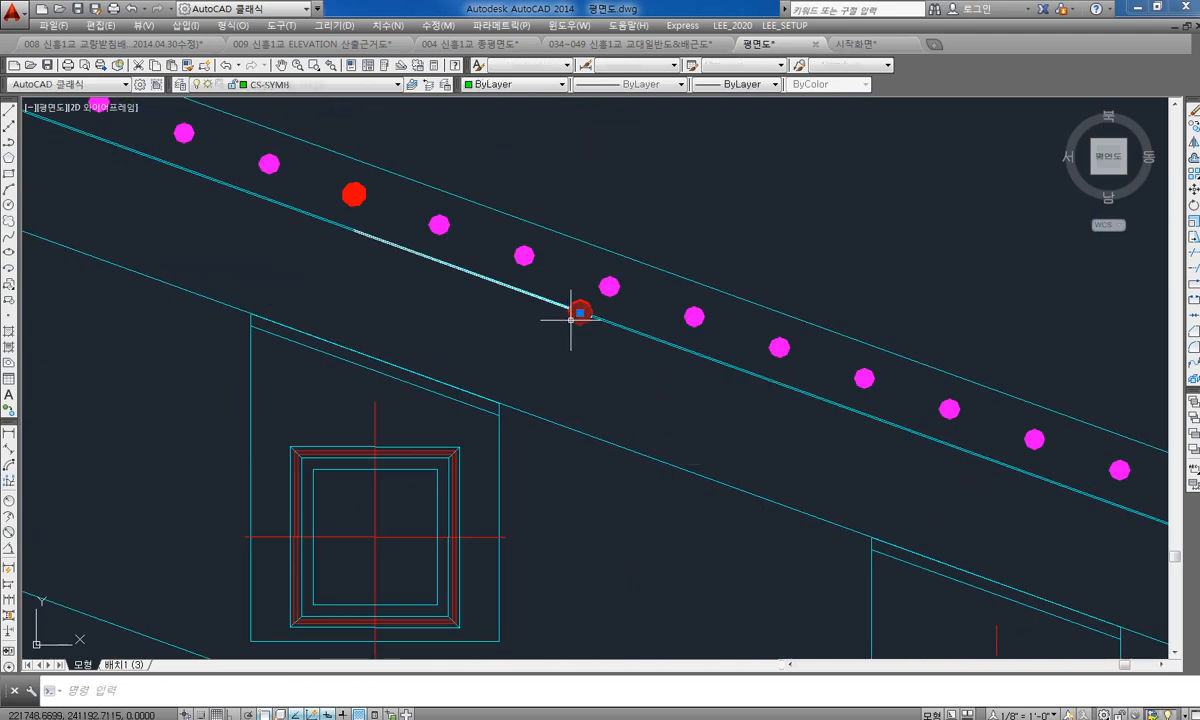
pyautogui.scroll(-6, 610, 378)
pyautogui.scroll(-5, 648, 346)
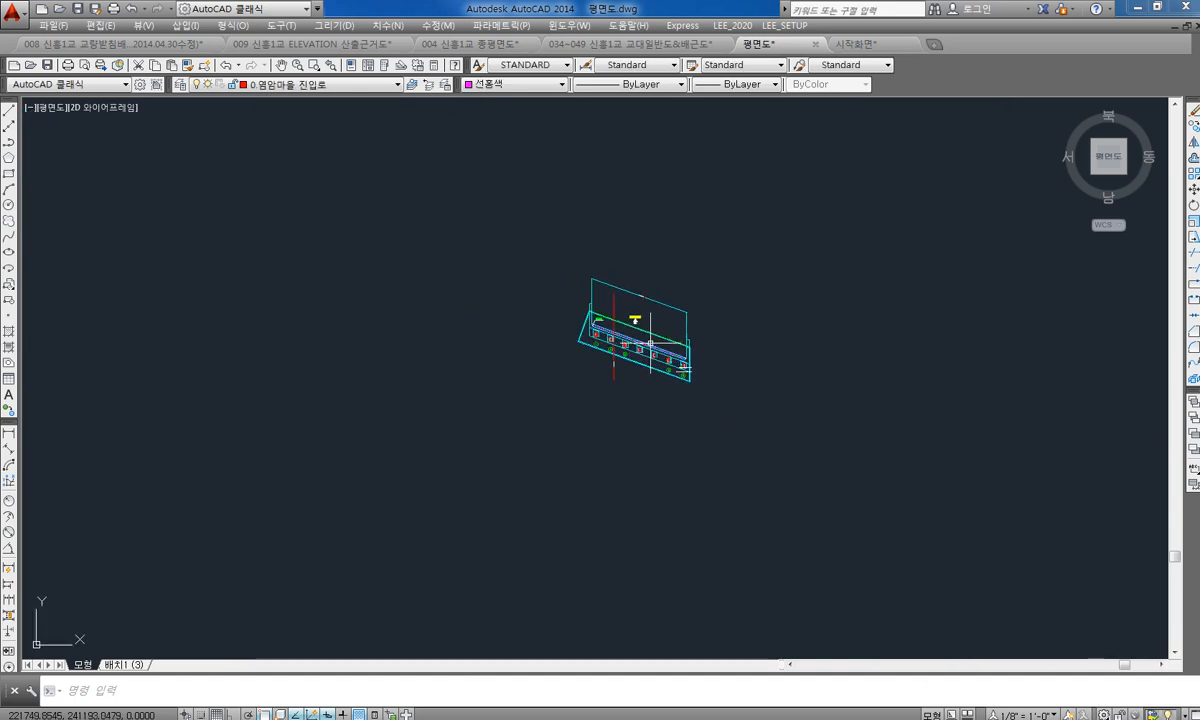
pyautogui.click(745, 266)
pyautogui.click(555, 402)
pyautogui.press('Delete')
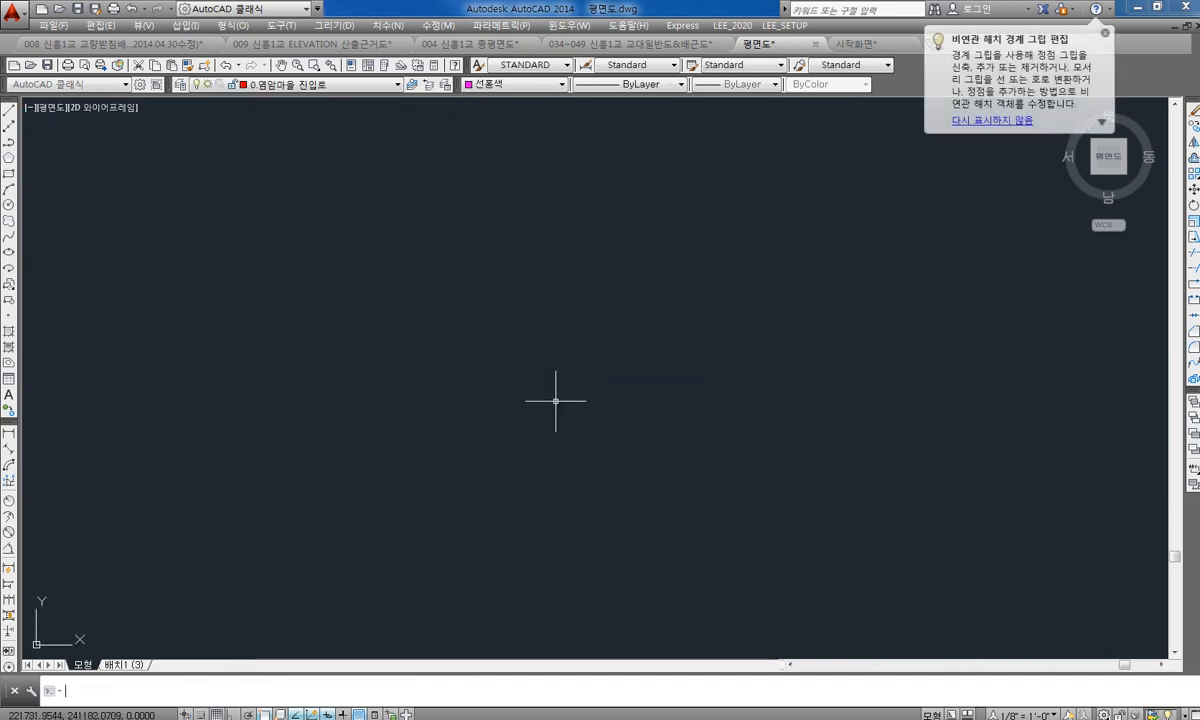
pyautogui.hotkey('ctrl', 'z')
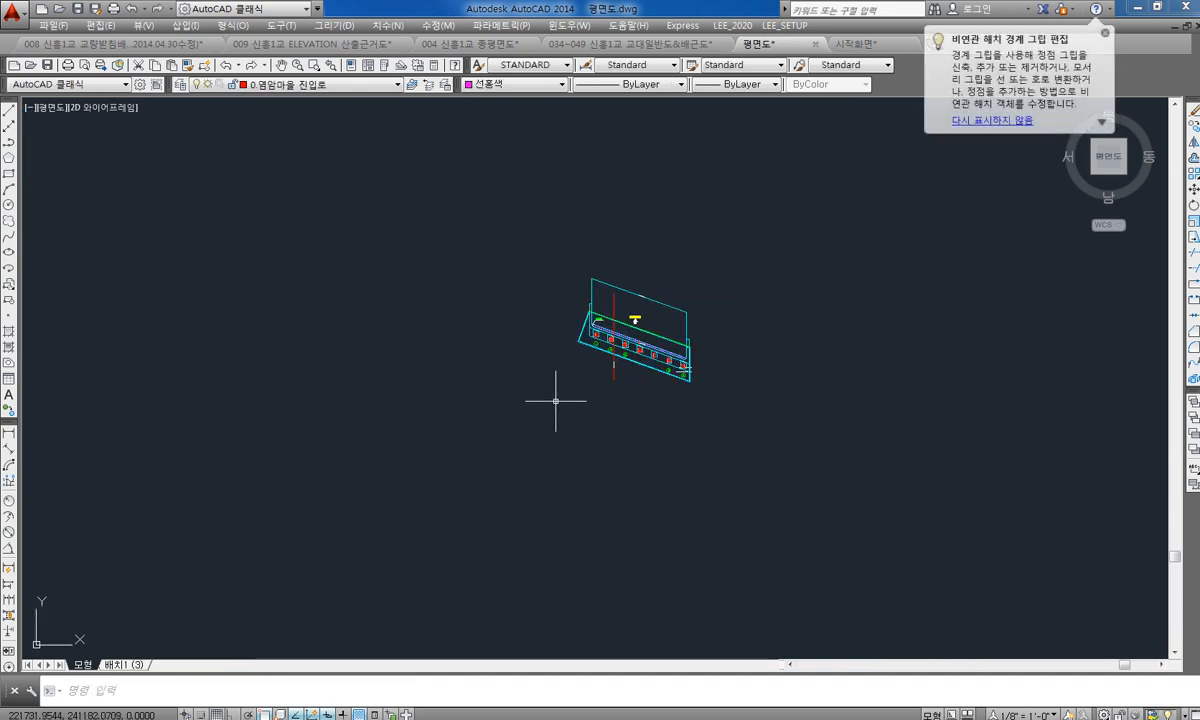
# Step: Convert the whole cleaned-up abutment plan view into a block, entering a1 as the name
pyautogui.click(790, 250)
pyautogui.click(506, 460)
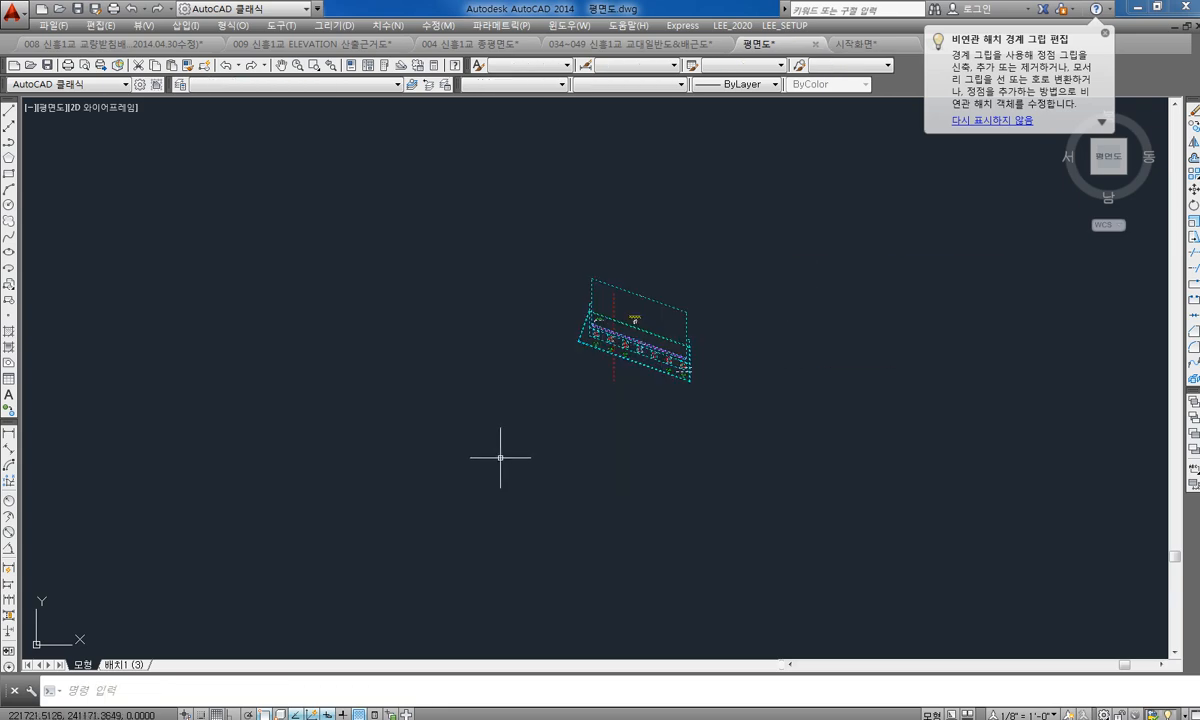
pyautogui.write('b')
pyautogui.press('Return')
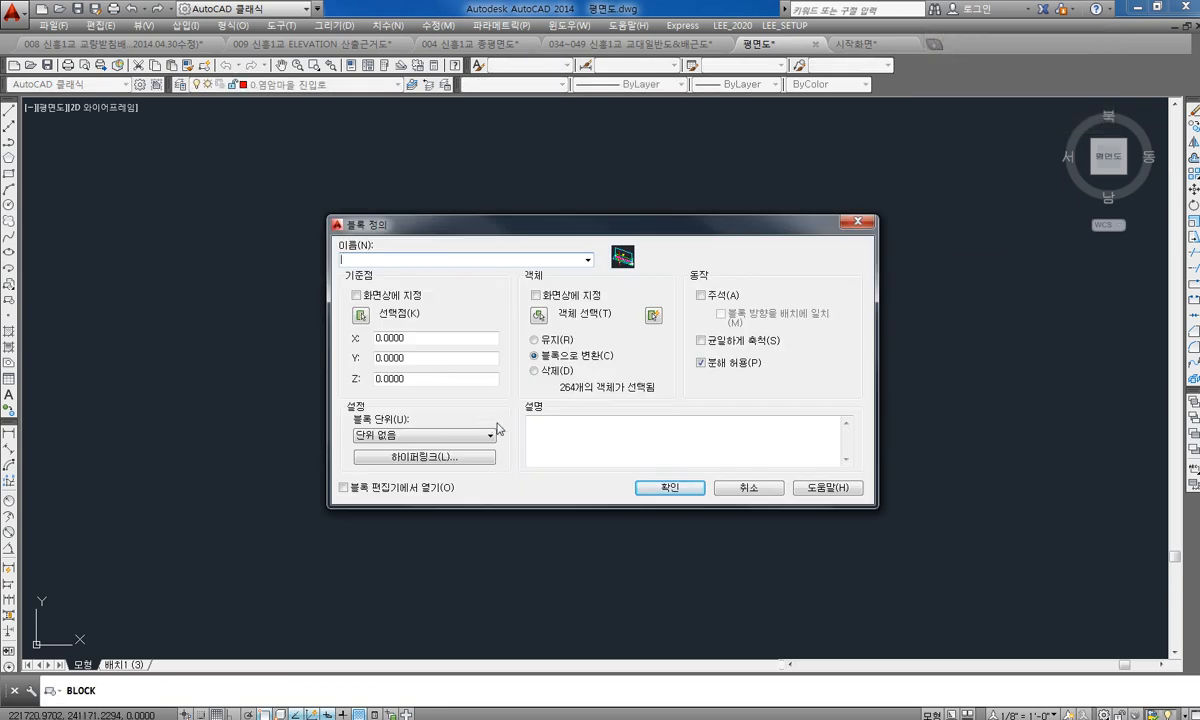
pyautogui.press('Return')
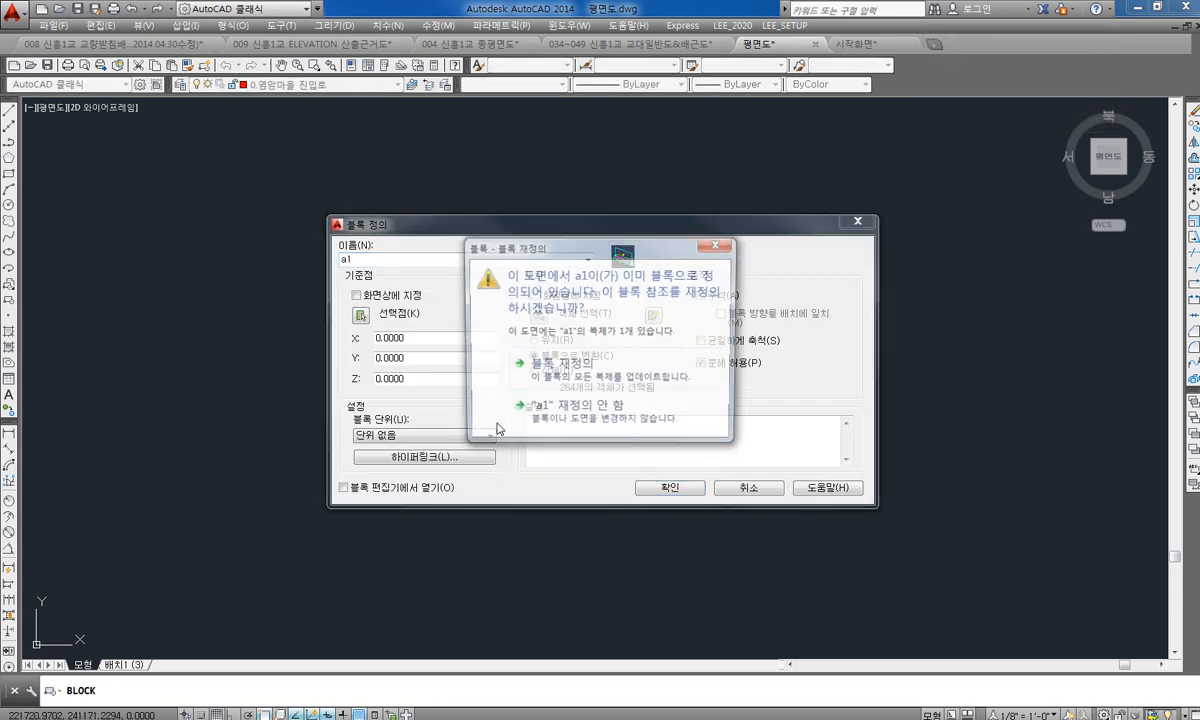
pyautogui.click(480, 398)
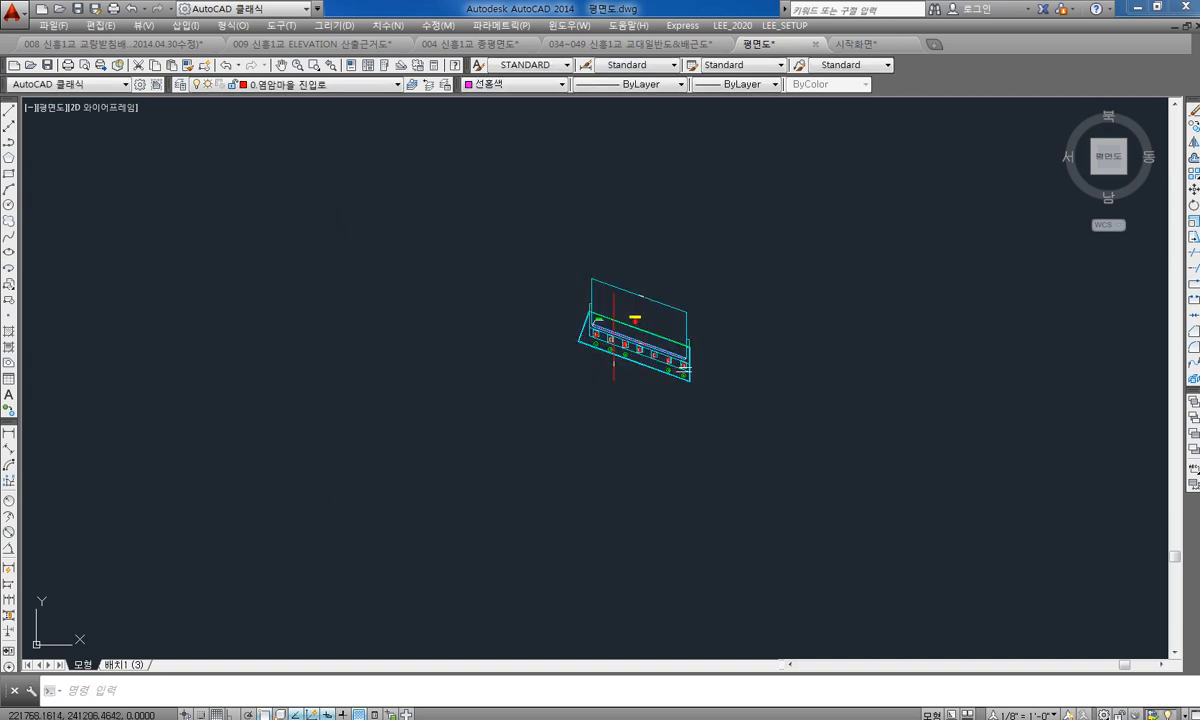
# Step: Move the abutment block onto the site plan, just above the start abutment on the near side of the river
pyautogui.click(775, 240)
pyautogui.click(549, 401)
pyautogui.write('m')
pyautogui.press('Return')
pyautogui.click(612, 332)
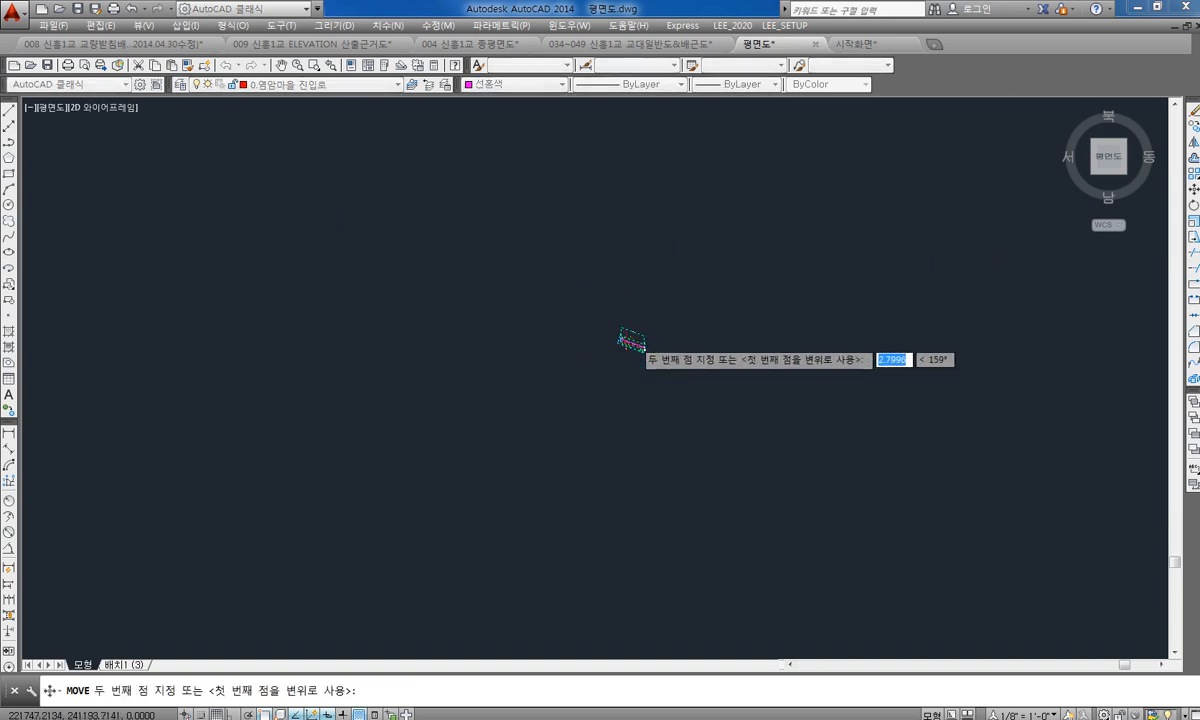
pyautogui.scroll(10, 480, 395)
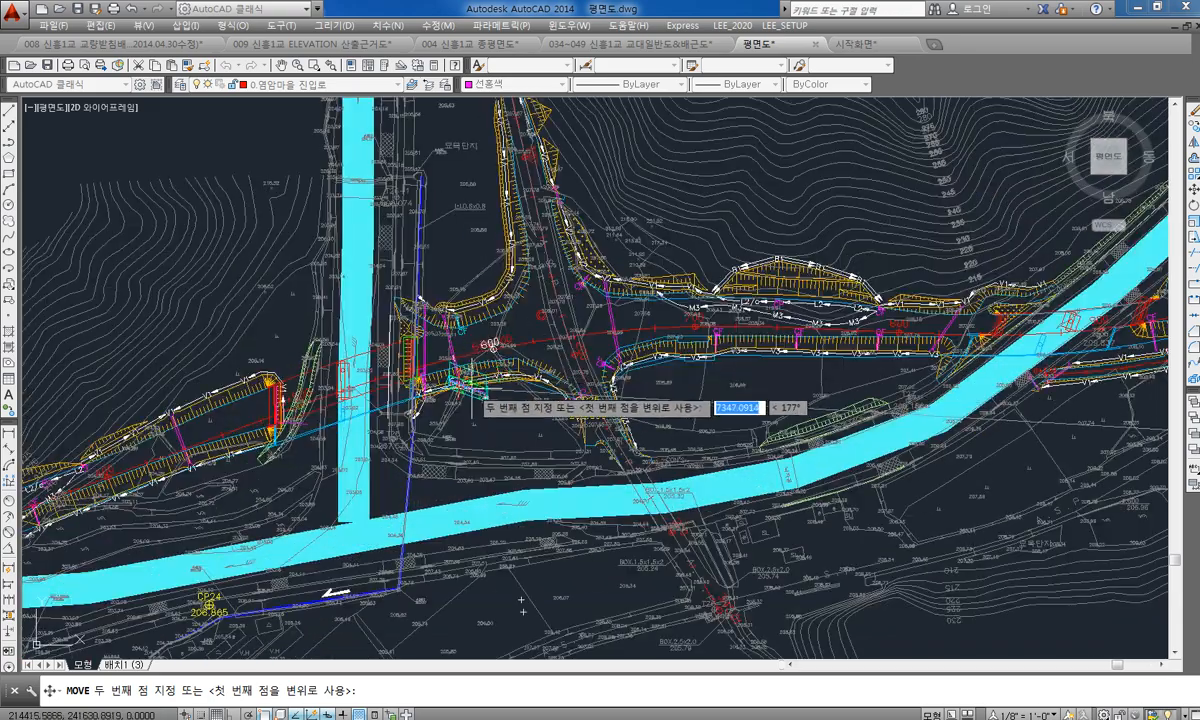
pyautogui.scroll(4, 358, 388)
pyautogui.moveTo(358, 388); pyautogui.dragTo(676, 330, button='middle')
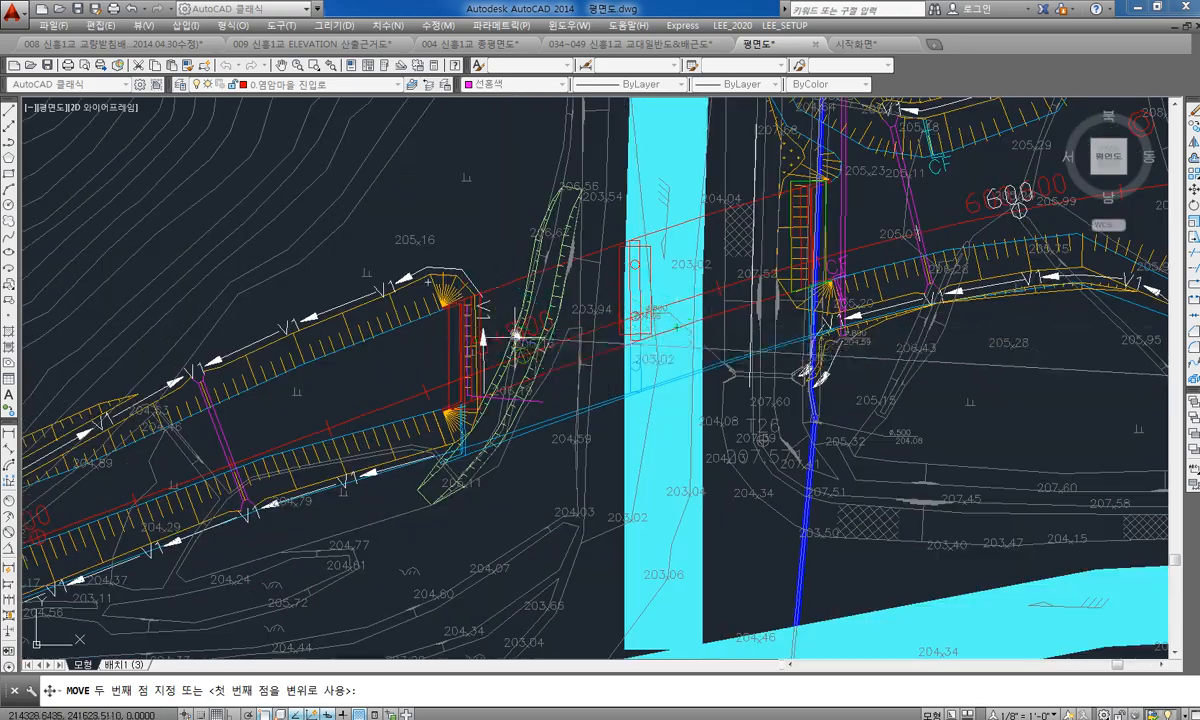
pyautogui.moveTo(516, 337); pyautogui.dragTo(584, 356, button='middle')
pyautogui.click(544, 230)
pyautogui.scroll(3, 533, 289)
pyautogui.scroll(-2, 577, 268)
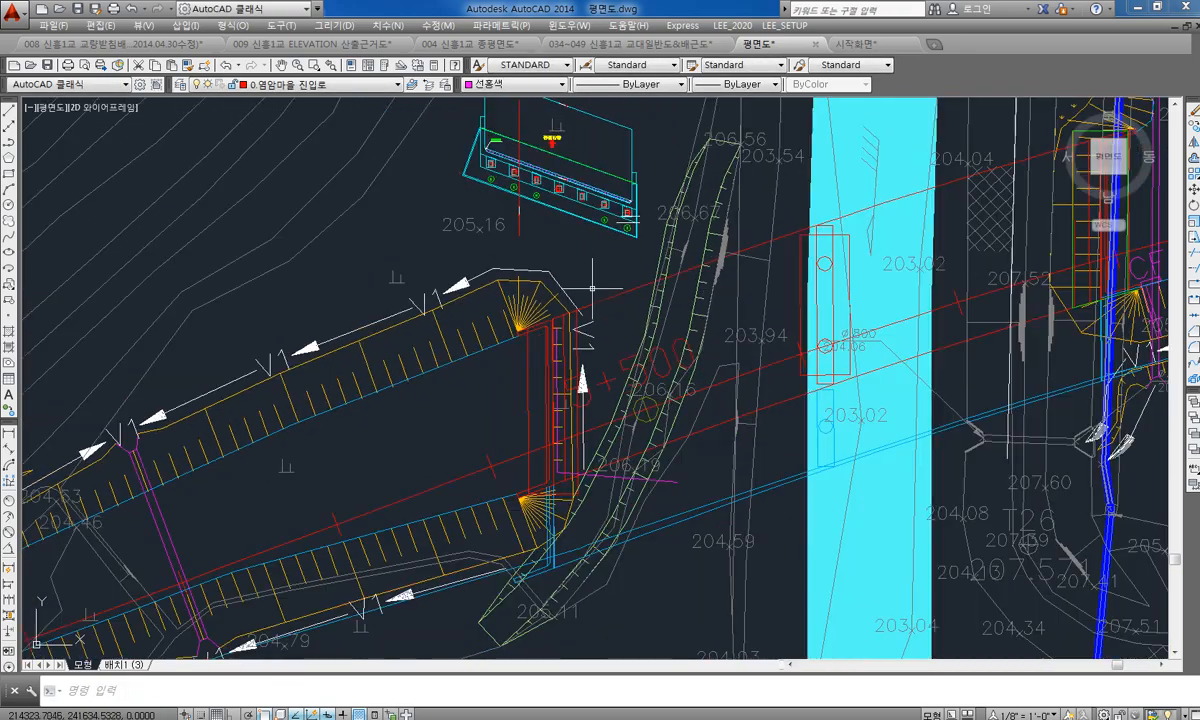
# Step: Examine the moved abutment block and its numbered bearings beside the start abutment outline on the site plan
pyautogui.scroll(3, 484, 158)
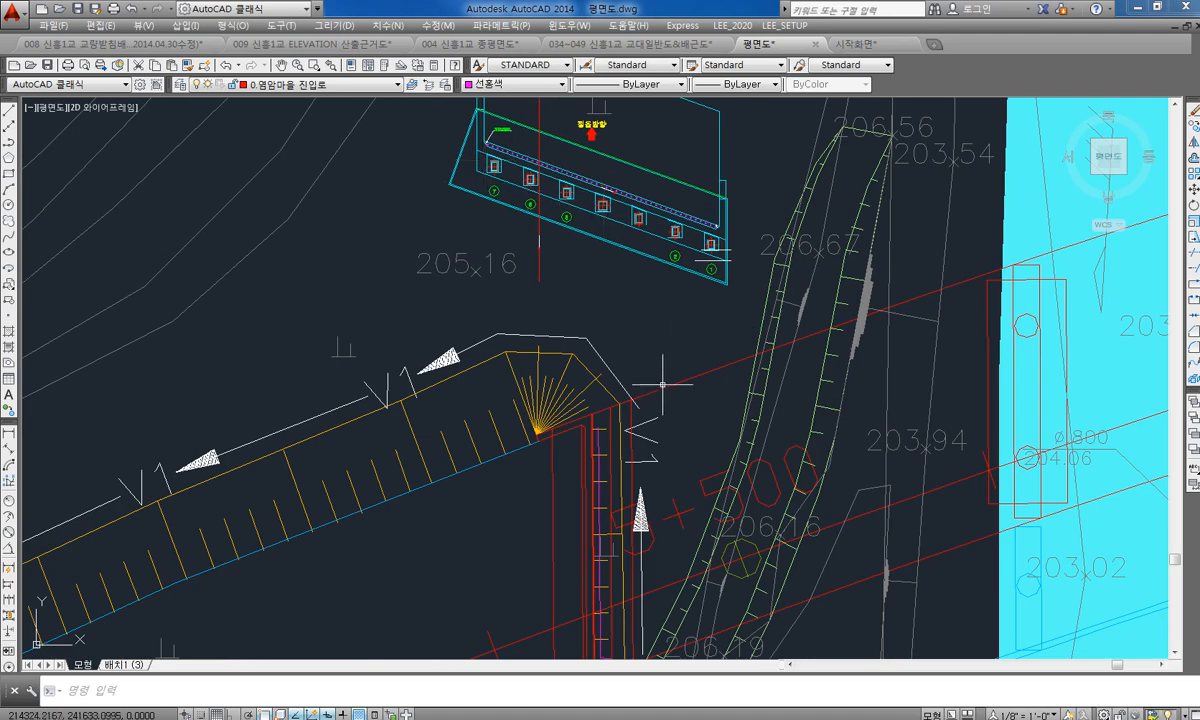
pyautogui.moveTo(659, 382); pyautogui.dragTo(663, 398, button='middle')
pyautogui.click(639, 245)
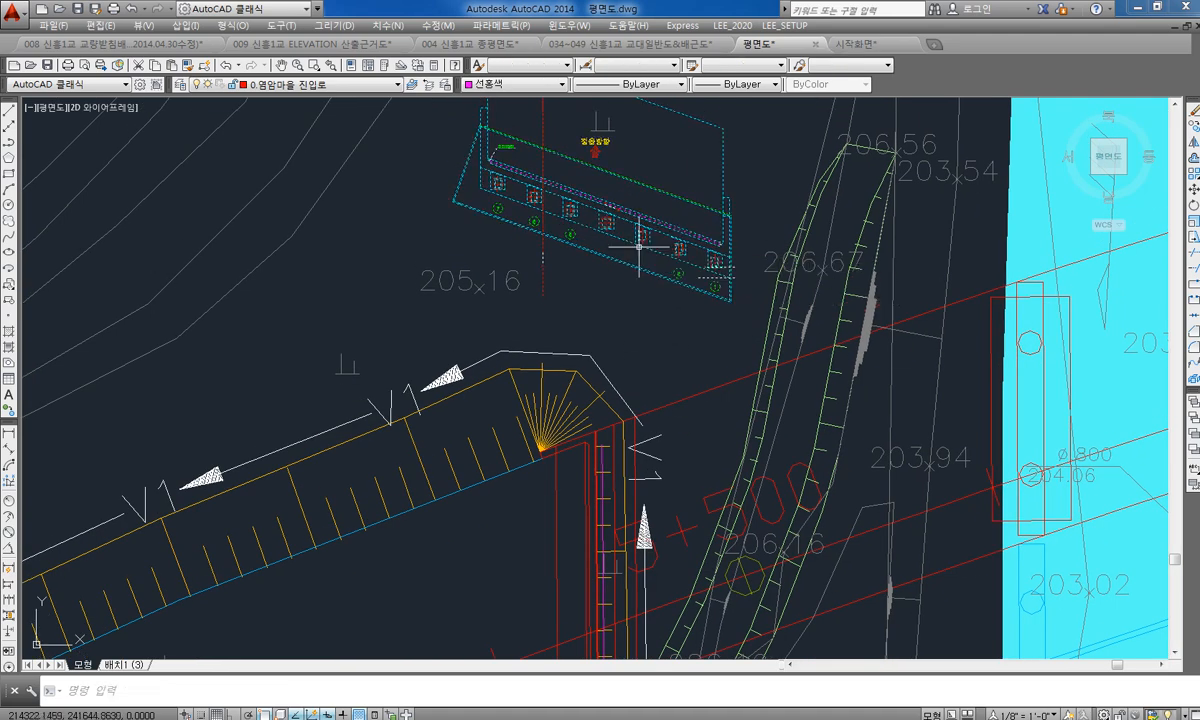
pyautogui.press('Escape')
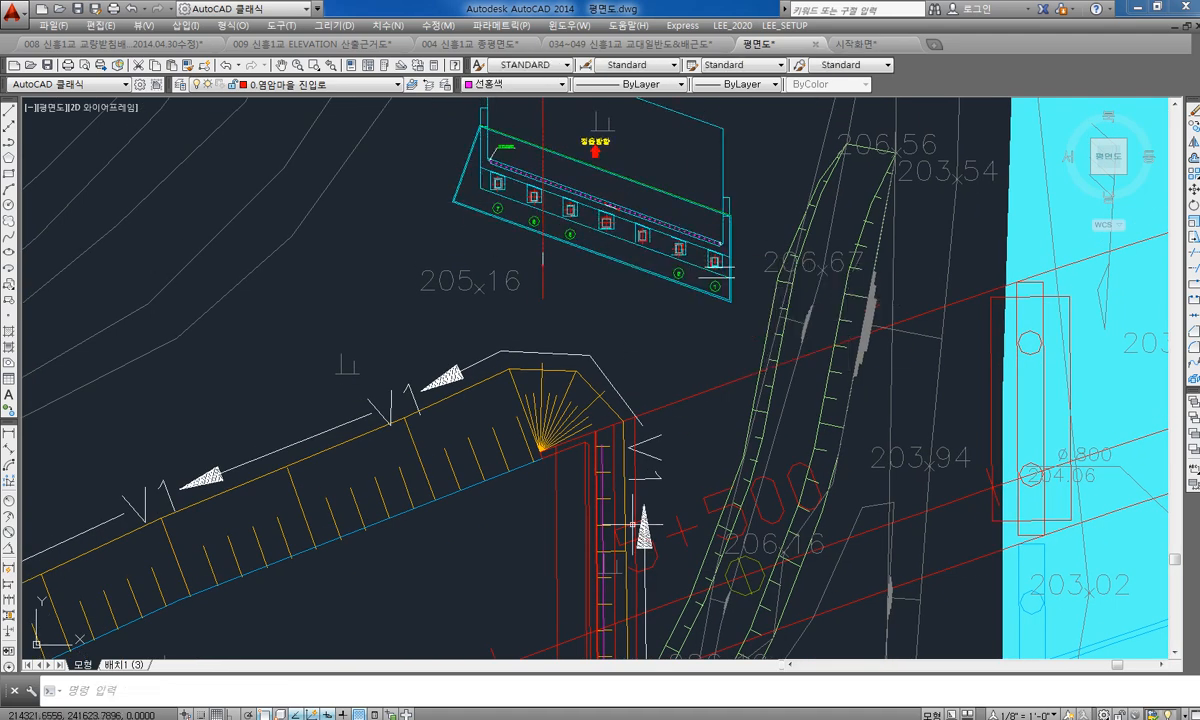
pyautogui.moveTo(615, 336); pyautogui.dragTo(645, 453, button='middle')
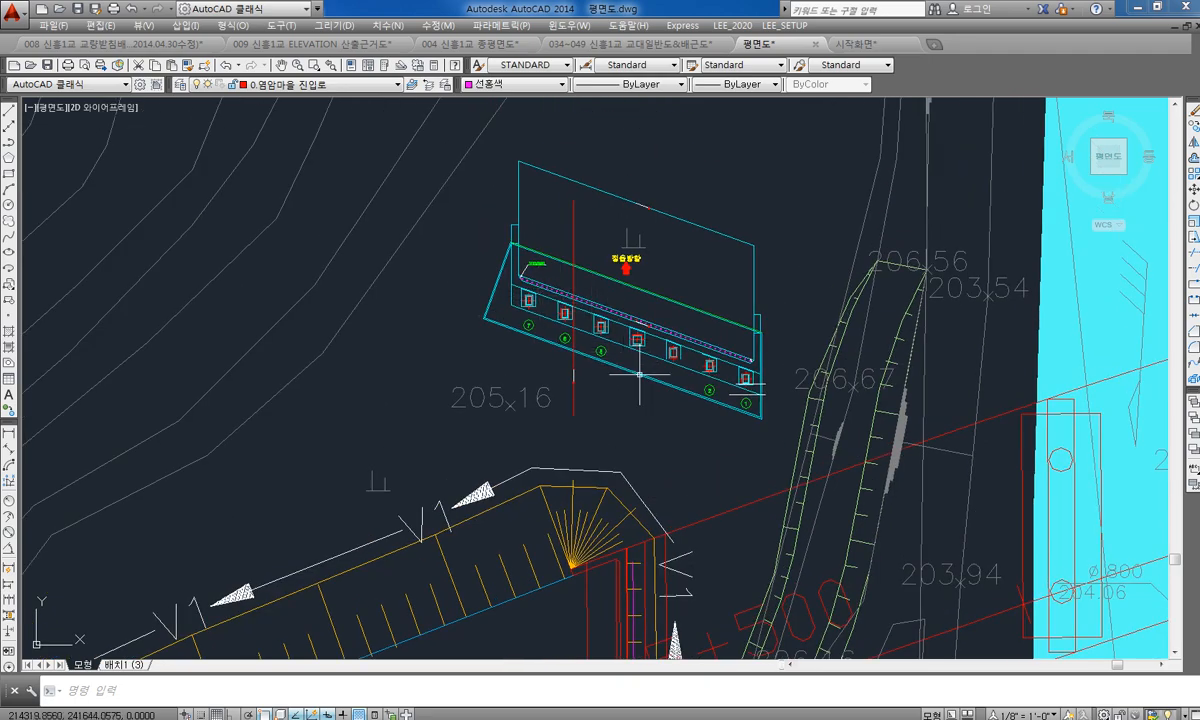
pyautogui.moveTo(638, 374); pyautogui.dragTo(626, 368, button='middle')
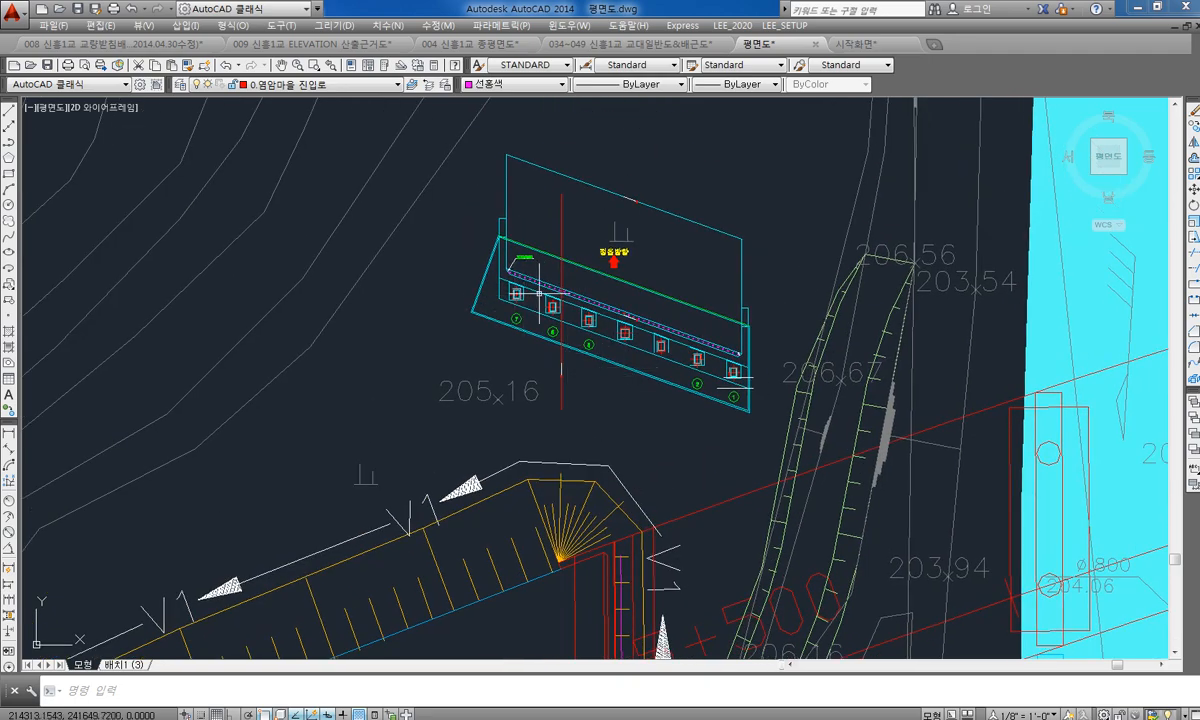
pyautogui.scroll(1, 540, 293)
pyautogui.scroll(5, 482, 296)
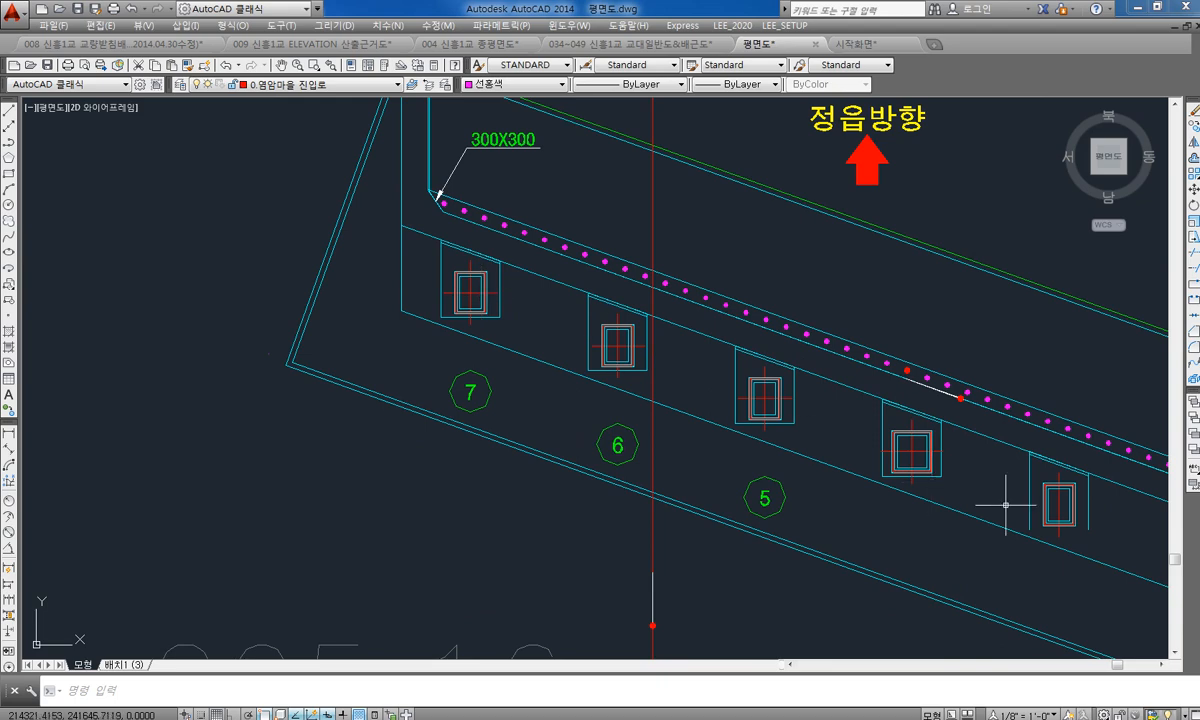
pyautogui.scroll(-3, 995, 495)
pyautogui.moveTo(991, 490); pyautogui.dragTo(555, 430, button='middle')
pyautogui.scroll(3, 660, 402)
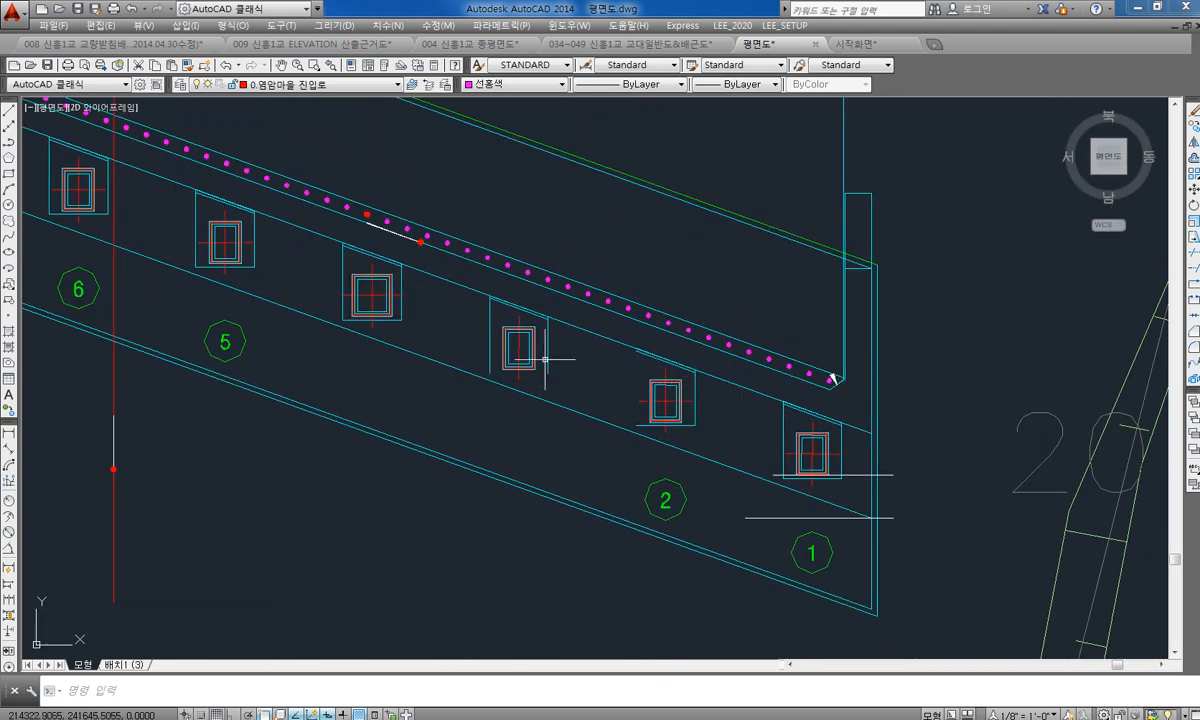
# Step: Switch to the 008 bearing layout drawing and examine the bearing coordinate table from A1 through A2
pyautogui.click(333, 44)
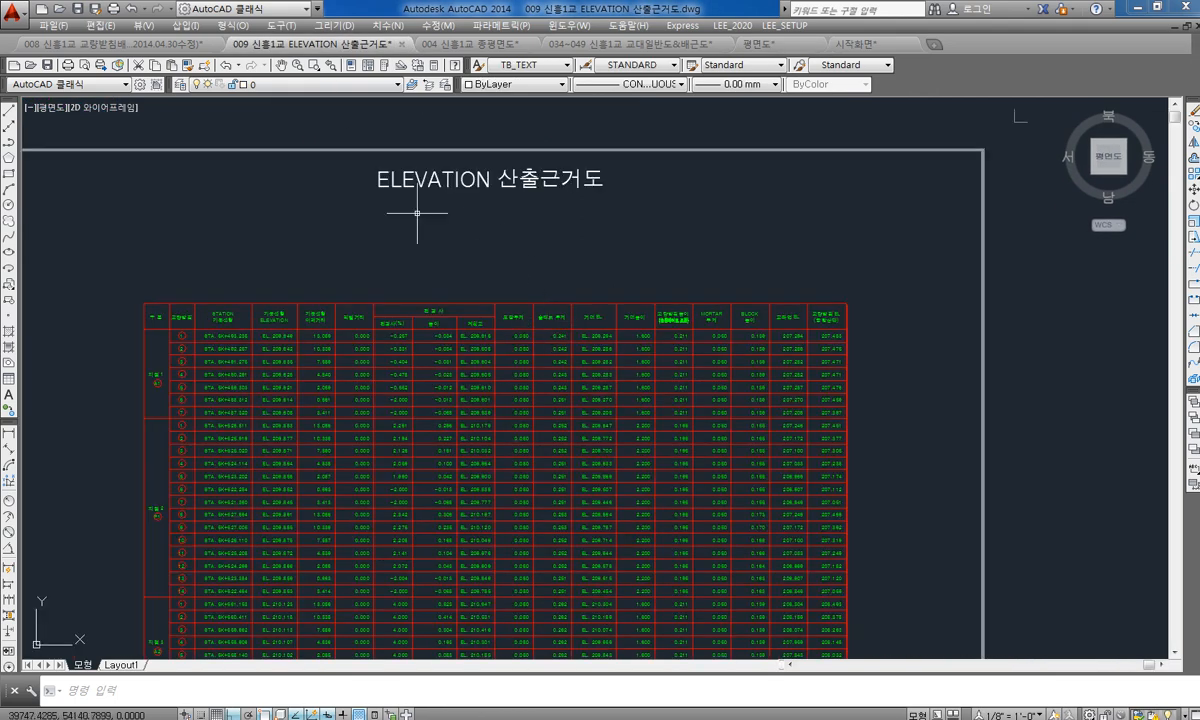
pyautogui.click(142, 43)
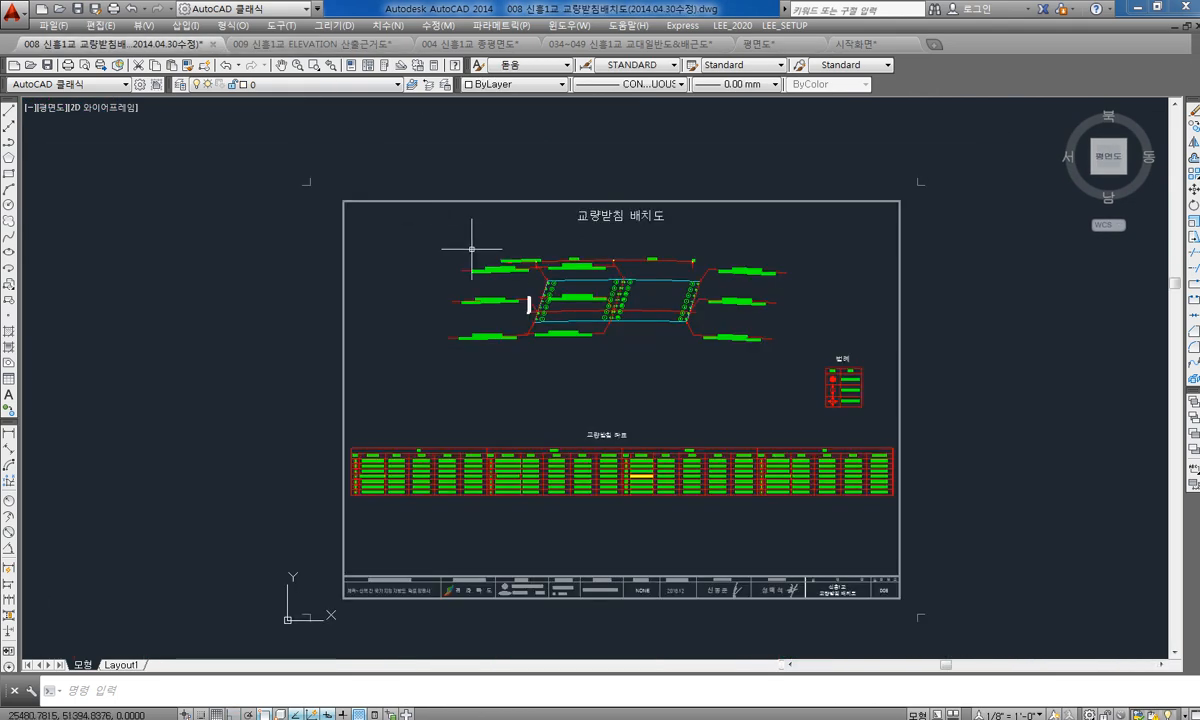
pyautogui.scroll(5, 565, 330)
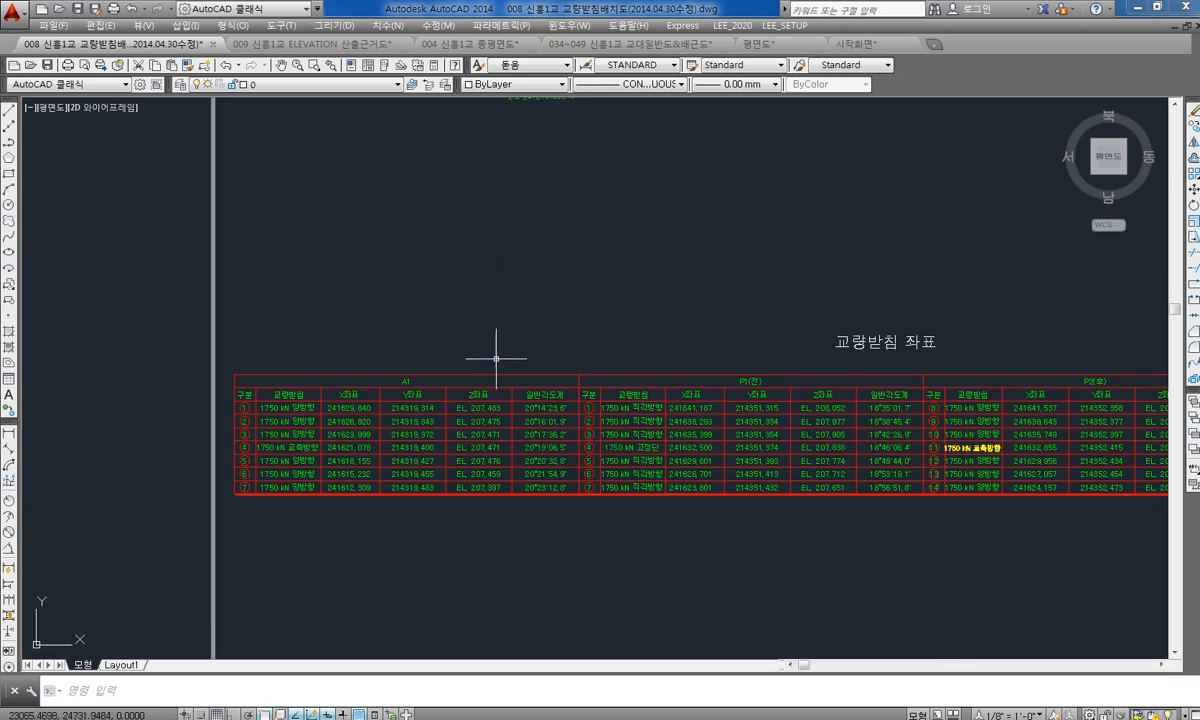
pyautogui.scroll(-2, 526, 358)
pyautogui.scroll(2, 340, 279)
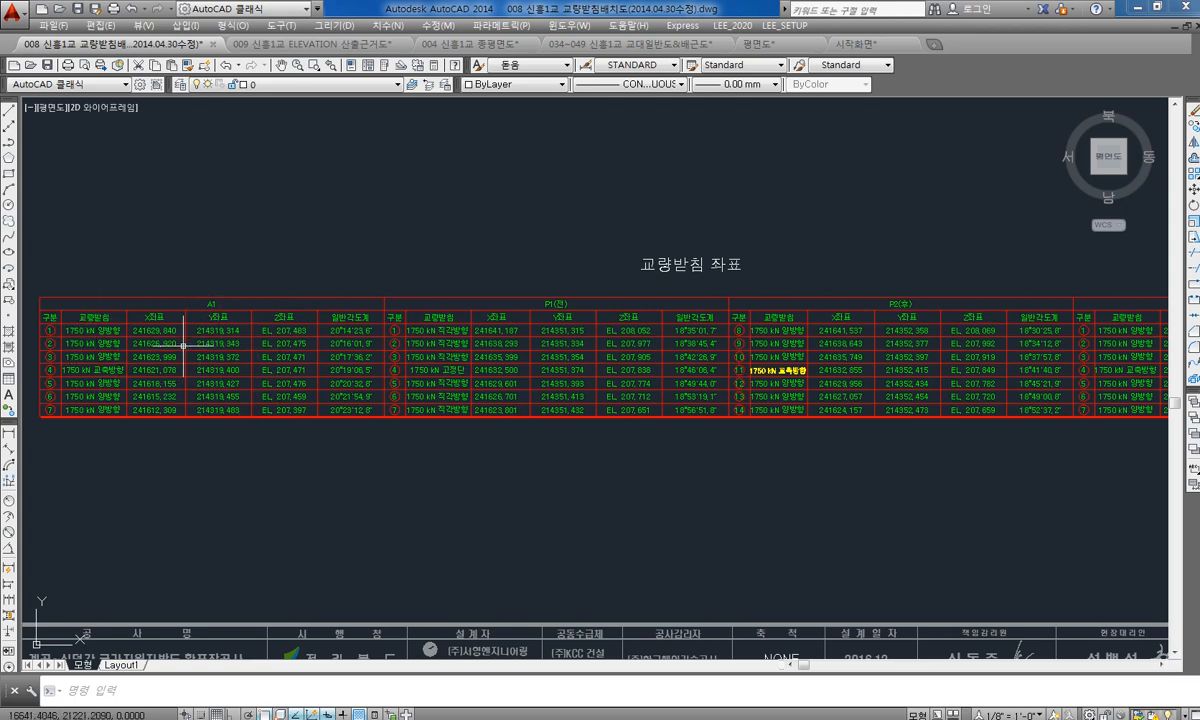
pyautogui.moveTo(521, 388); pyautogui.dragTo(367, 383, button='middle')
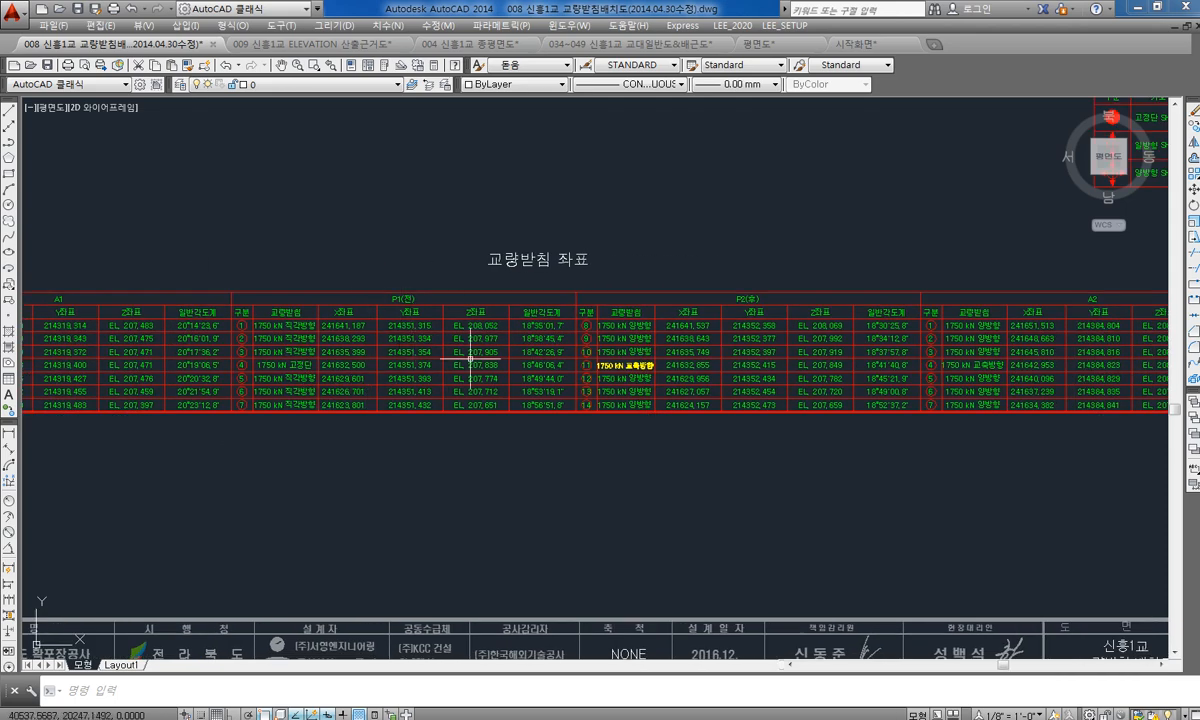
pyautogui.moveTo(698, 353); pyautogui.dragTo(359, 361, button='middle')
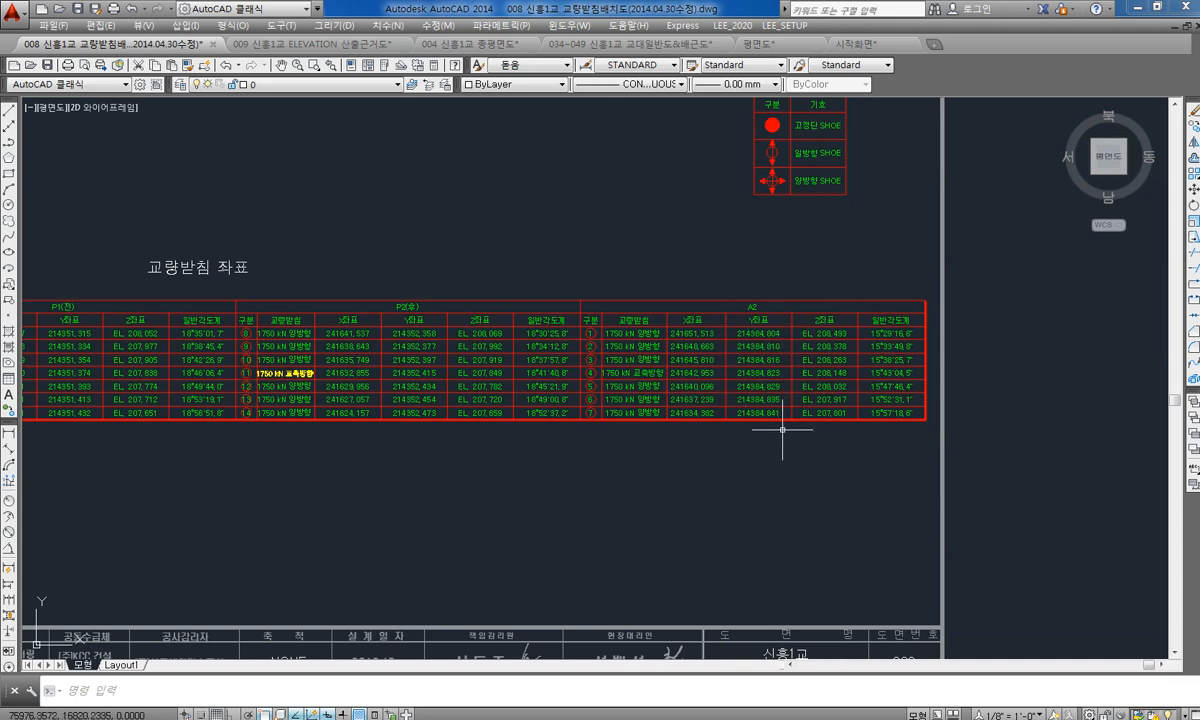
pyautogui.scroll(-5, 782, 429)
pyautogui.moveTo(694, 402); pyautogui.dragTo(696, 407, button='middle')
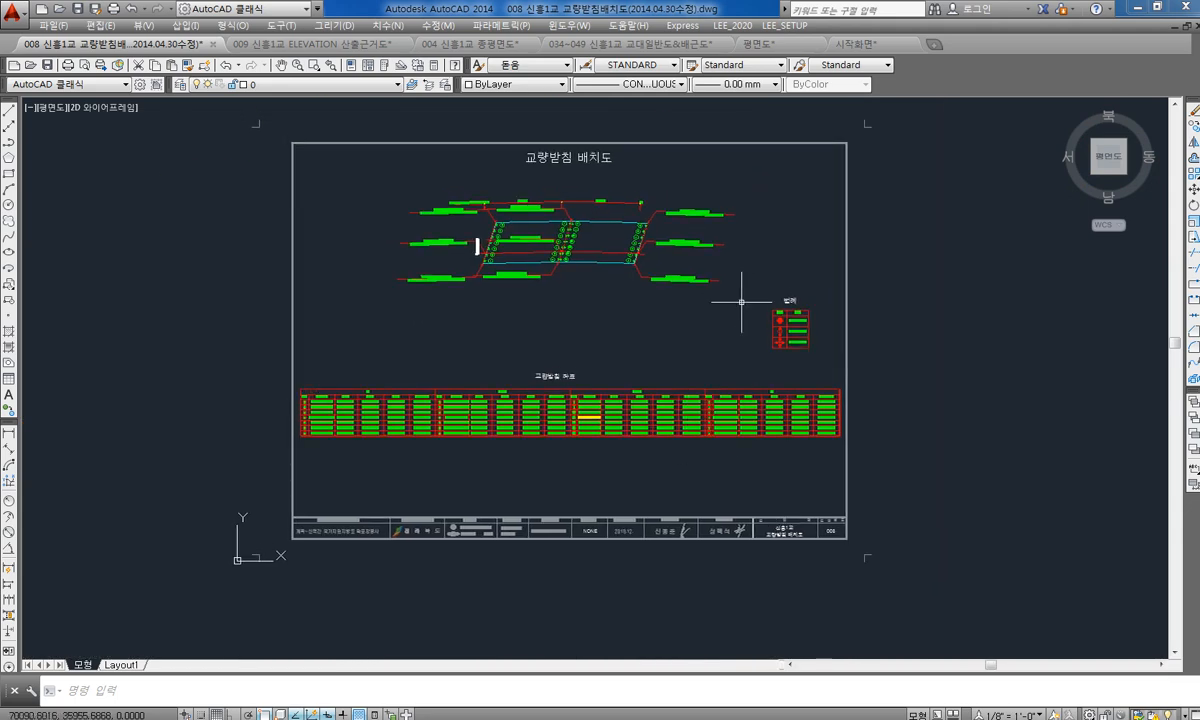
# Step: Export the whole bearing coordinate table to Excel with the CAD 2 EXCEL command
pyautogui.click(740, 27)
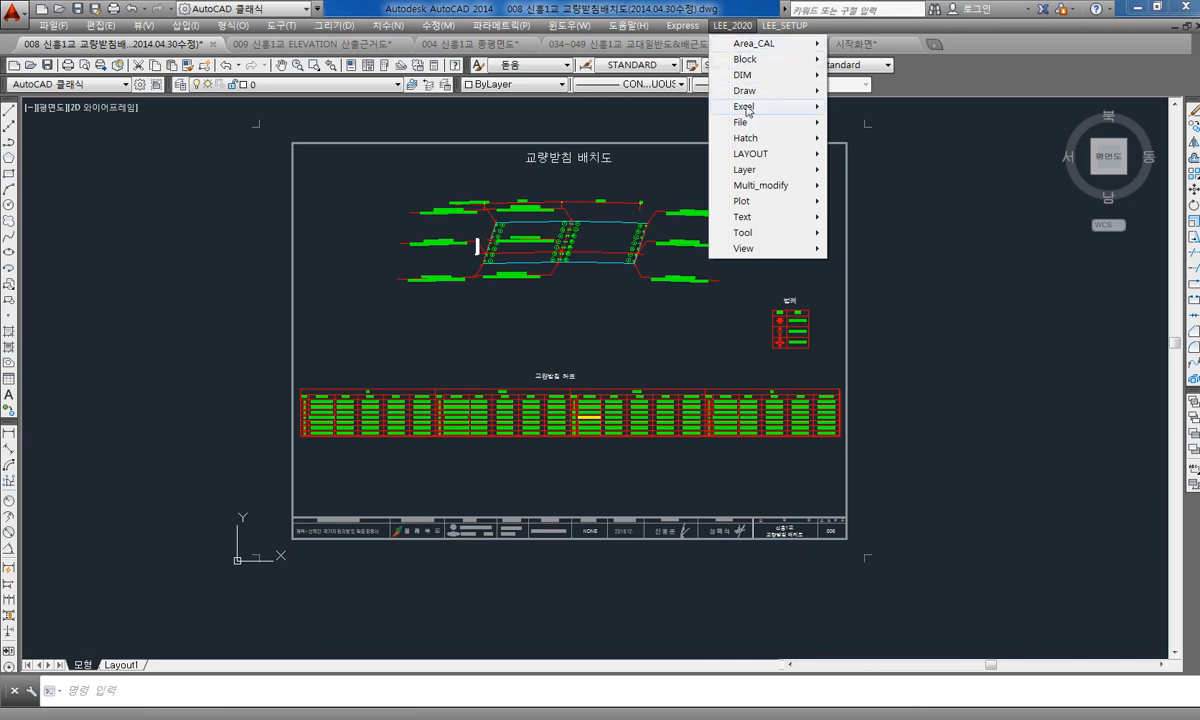
pyautogui.moveTo(748, 111)
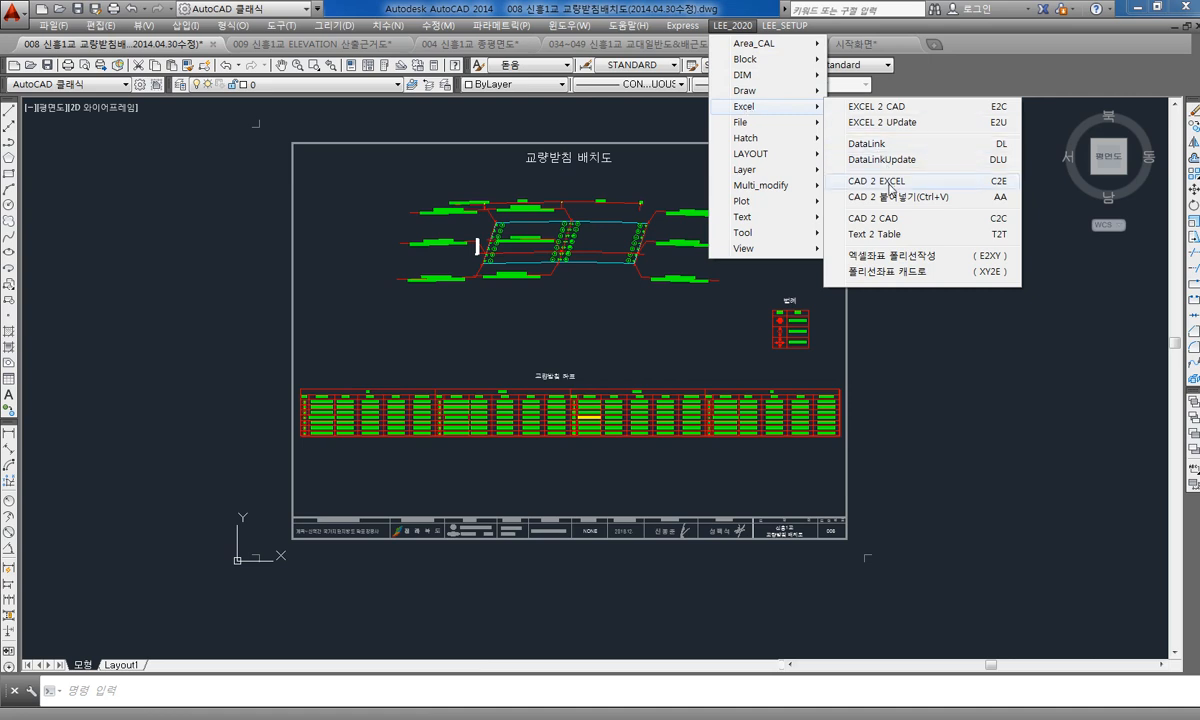
pyautogui.click(889, 183)
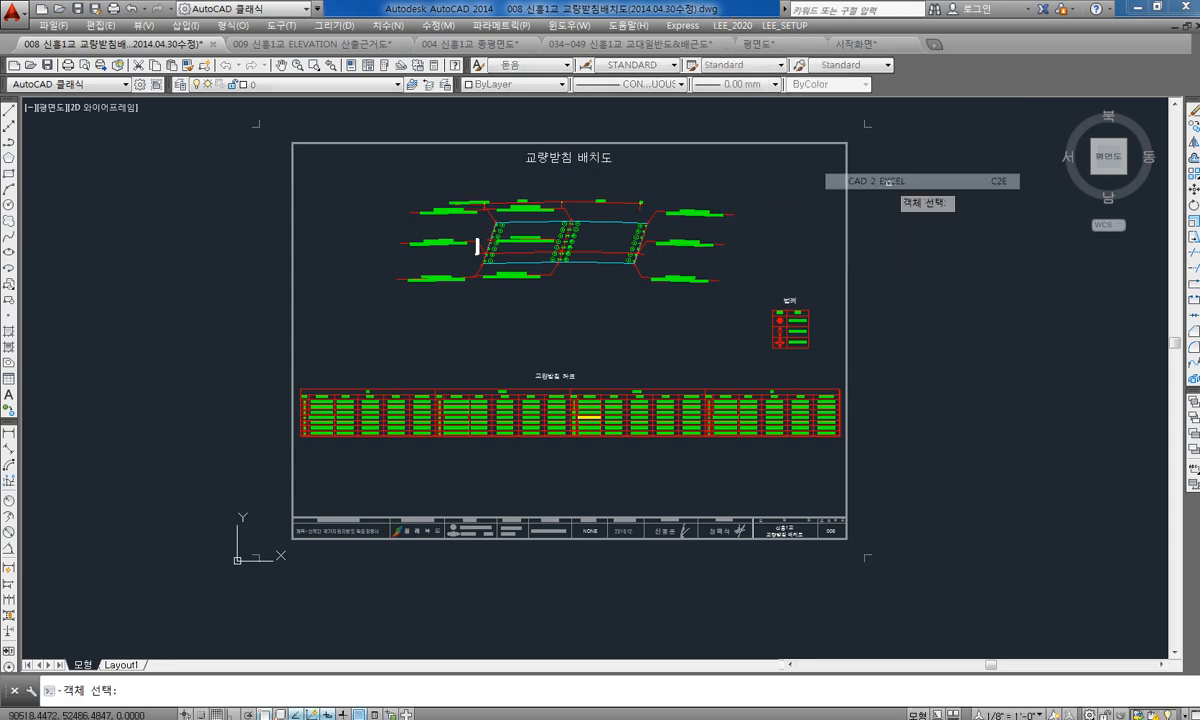
pyautogui.click(296, 379)
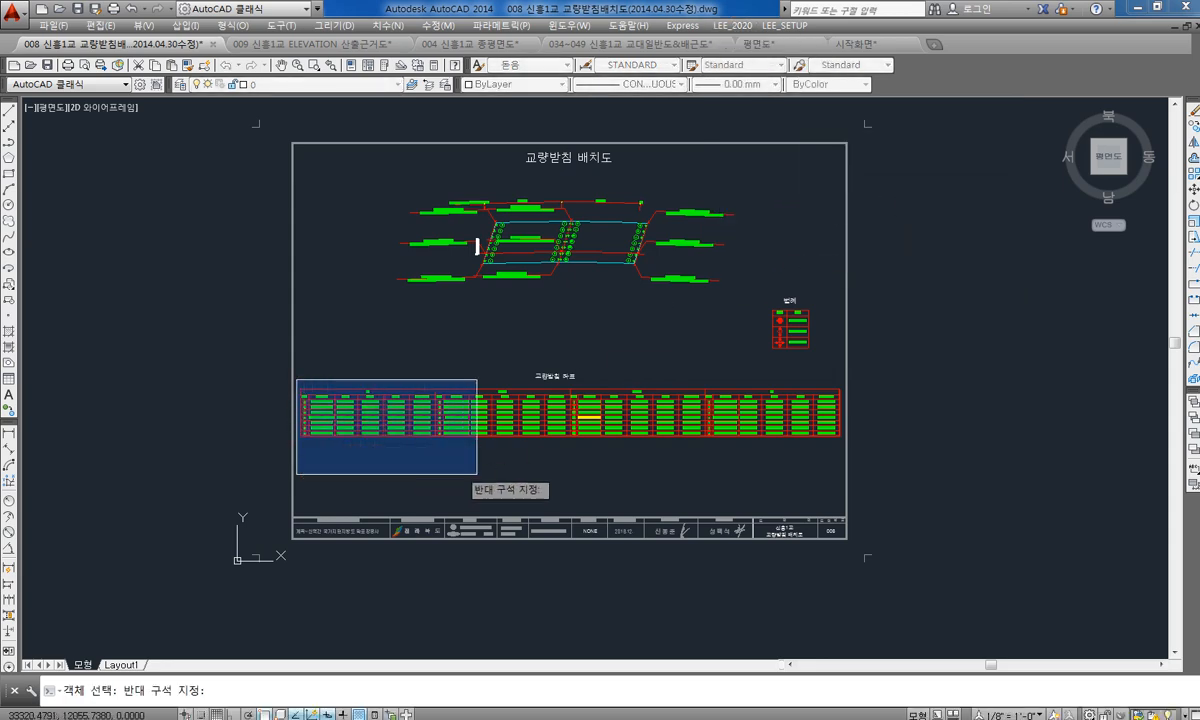
pyautogui.click(845, 462)
pyautogui.press('Return')
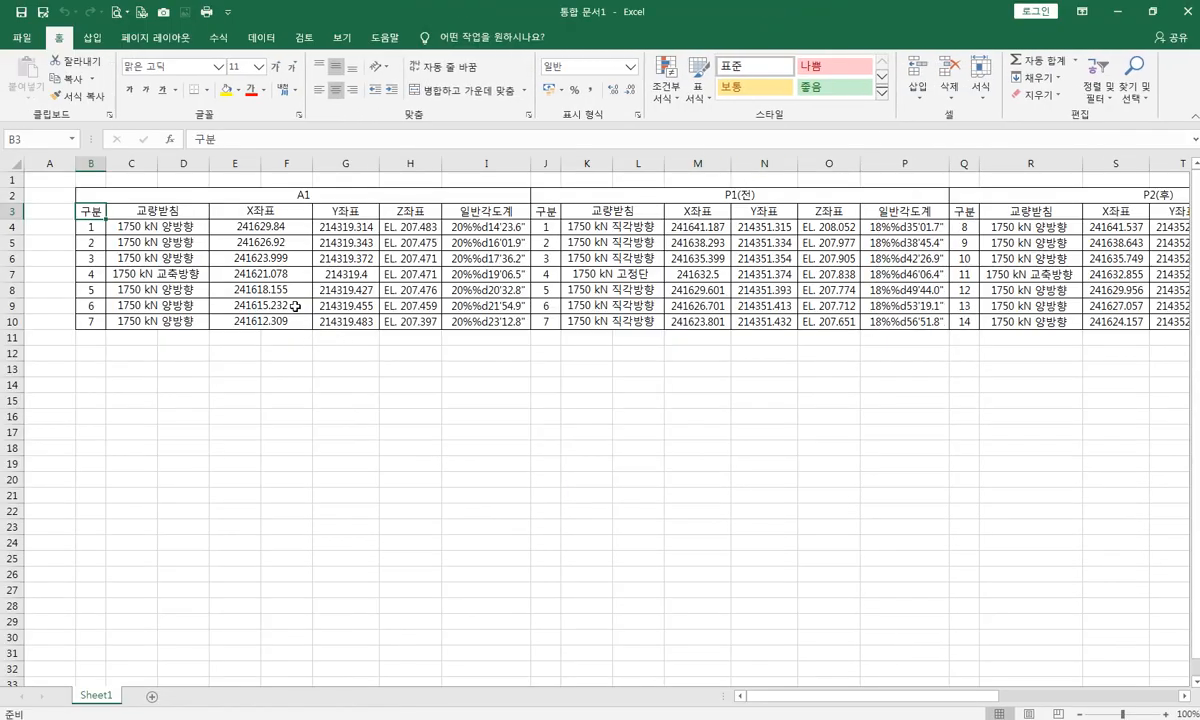
# Step: Examine the exported A1 bearing coordinates, comparing the X and Y columns for bearing 1
pyautogui.click(292, 290)
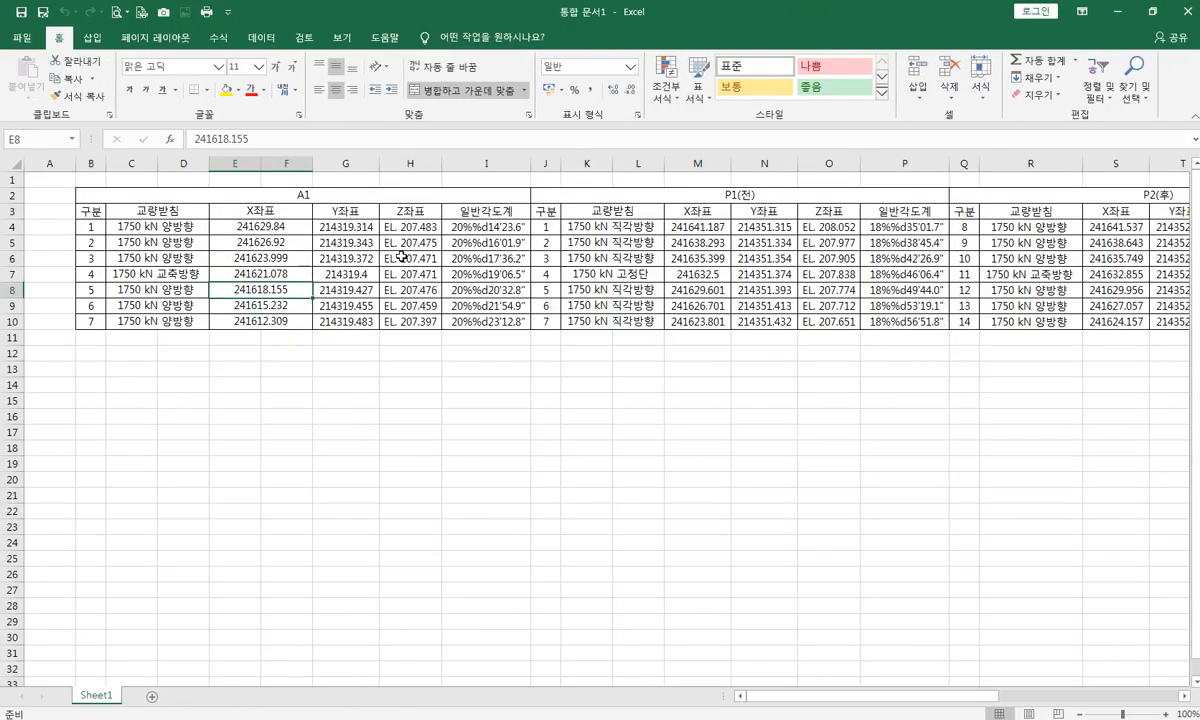
pyautogui.press('Right')
pyautogui.press('Right')
pyautogui.press('Right')
pyautogui.press('Right')
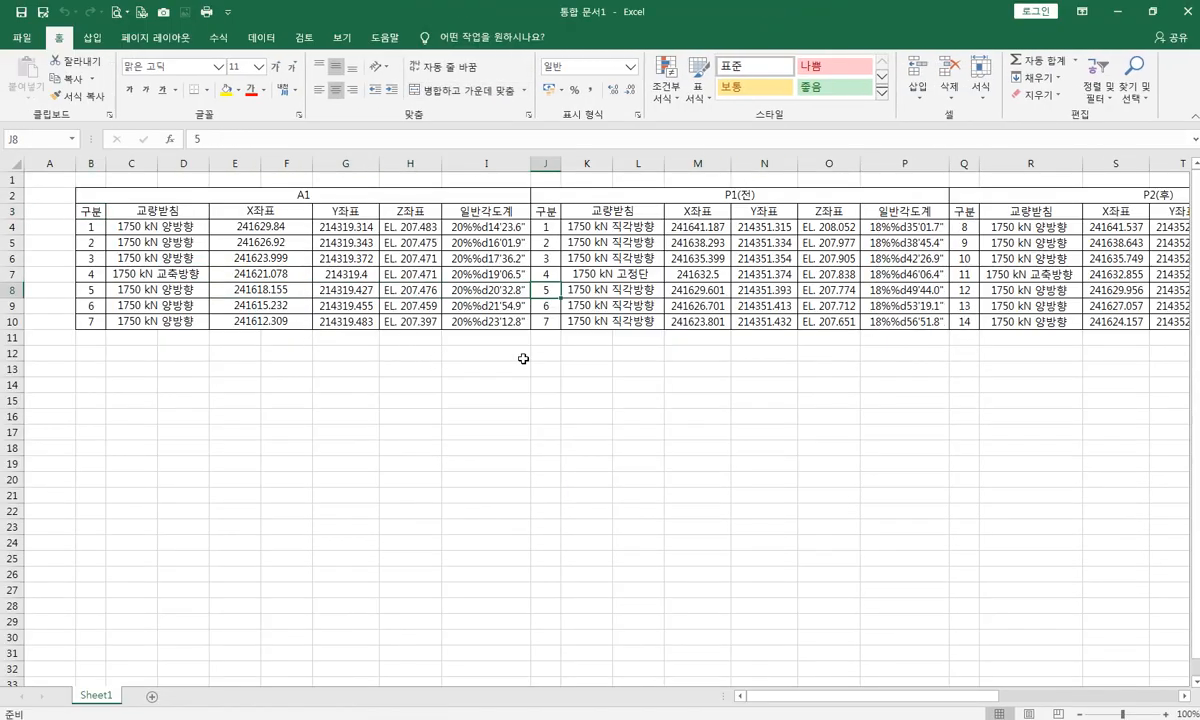
pyautogui.click(284, 367)
pyautogui.click(303, 196)
pyautogui.click(248, 354)
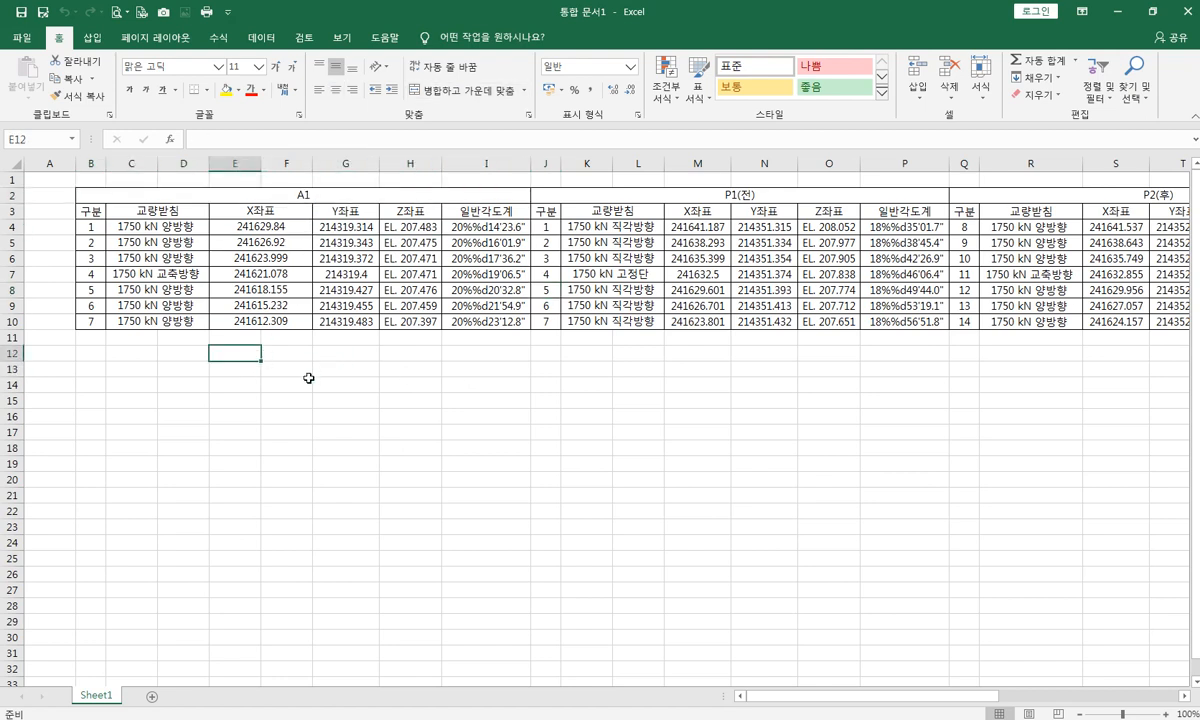
pyautogui.click(291, 228)
pyautogui.click(333, 231)
pyautogui.click(294, 229)
pyautogui.click(331, 229)
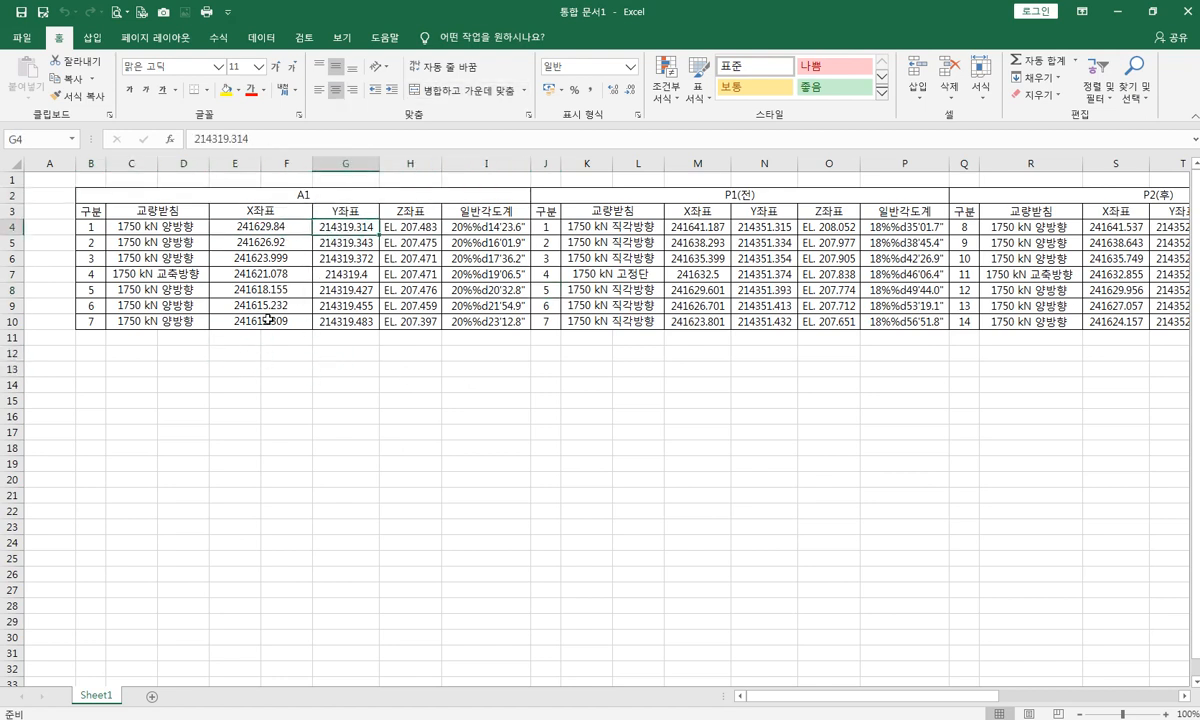
# Step: Enter a comma in cell D13 below the table as the separator for the coordinate pairs
pyautogui.click(224, 380)
pyautogui.click(233, 367)
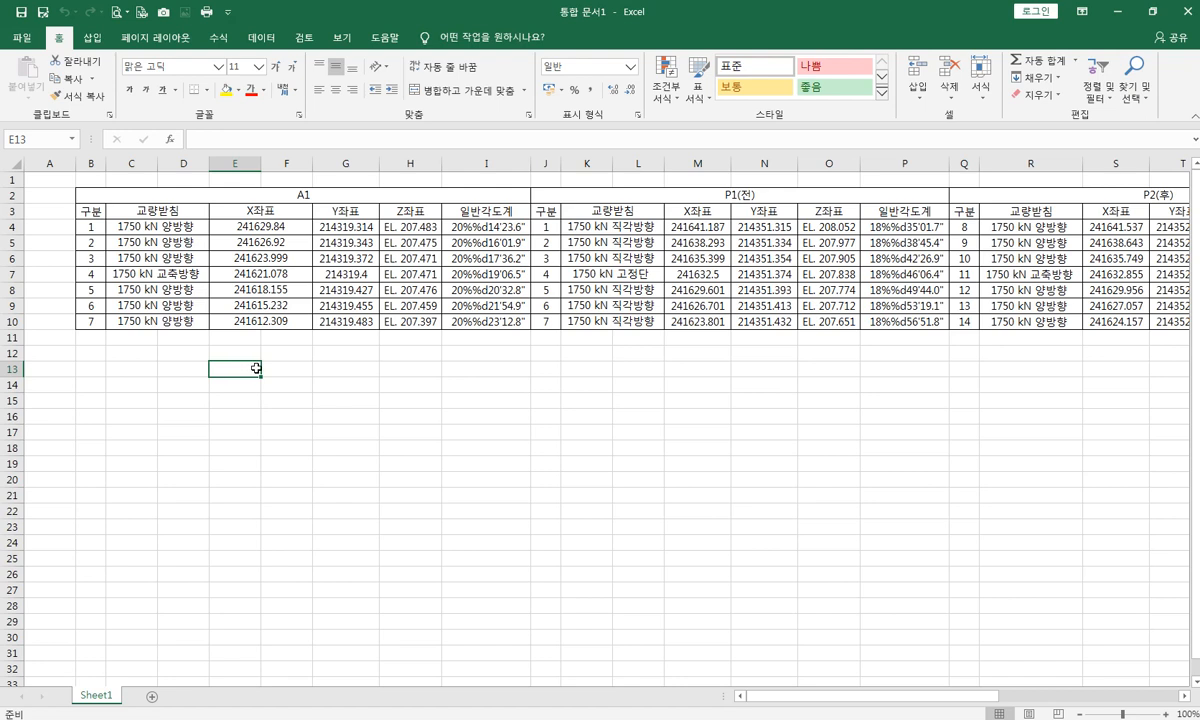
pyautogui.write('=')
pyautogui.press('Escape')
pyautogui.press('Left')
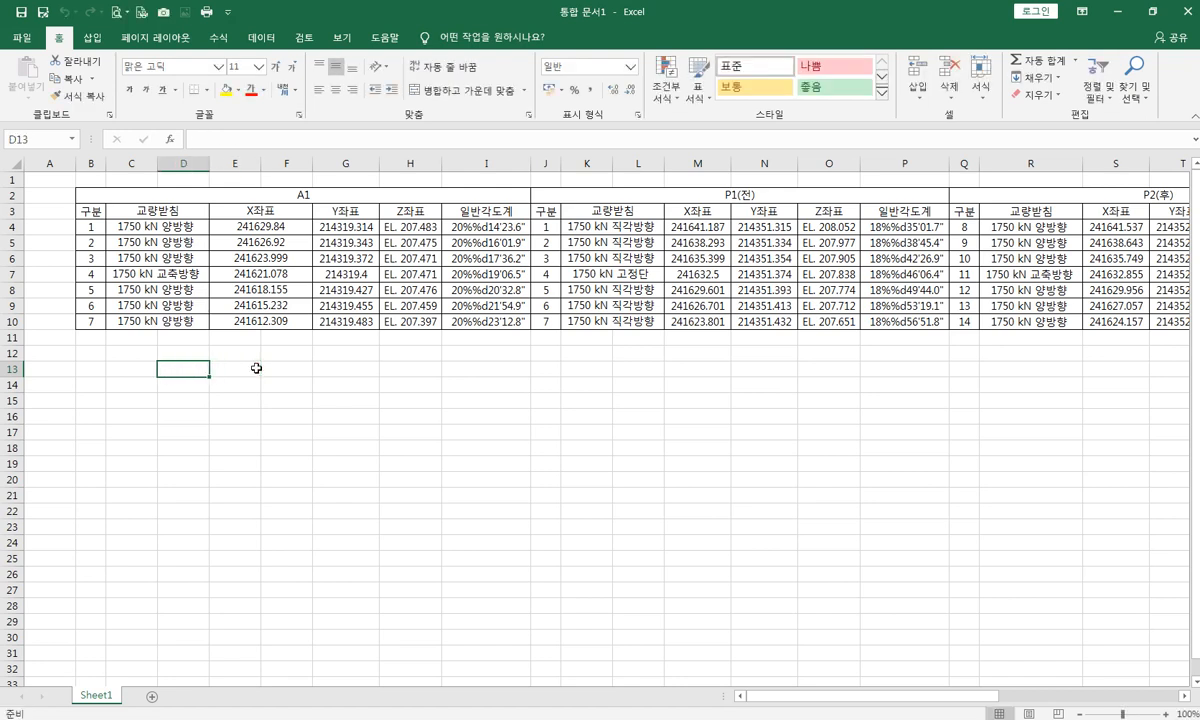
pyautogui.write(',')
pyautogui.press('Right')
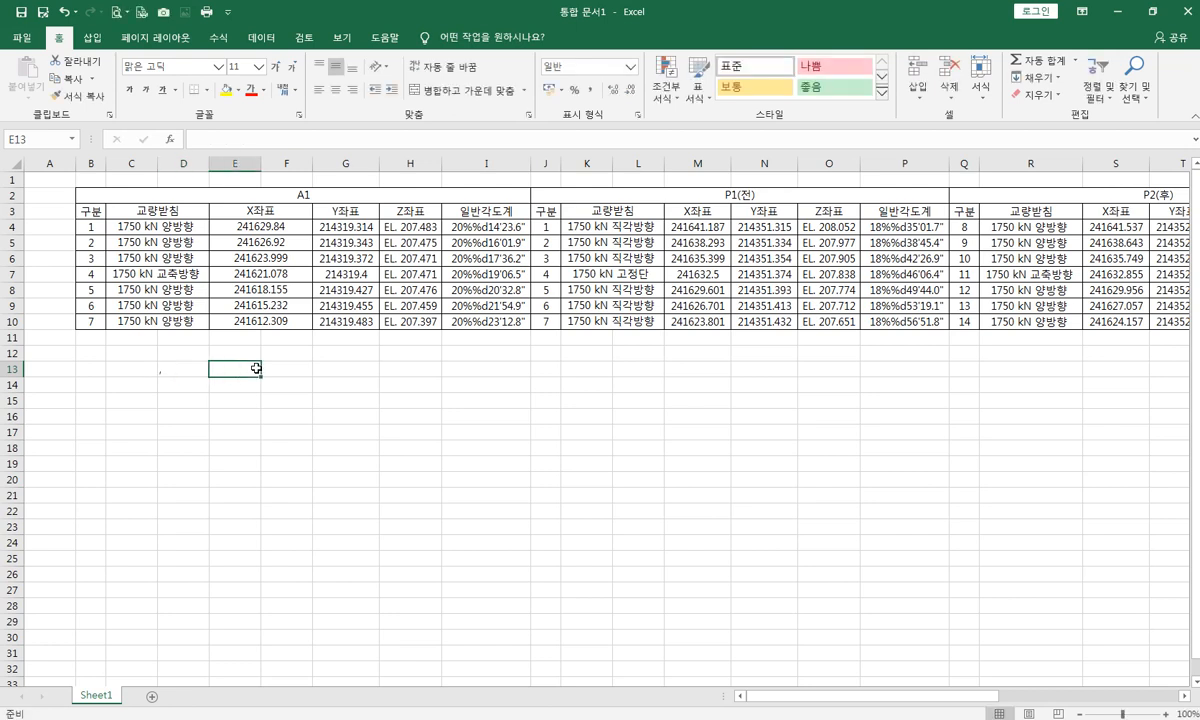
# Step: Join bearing 1's Y coordinate, the comma and its X coordinate in cell E13 with the formula =G4&D13&E4
pyautogui.write('=')
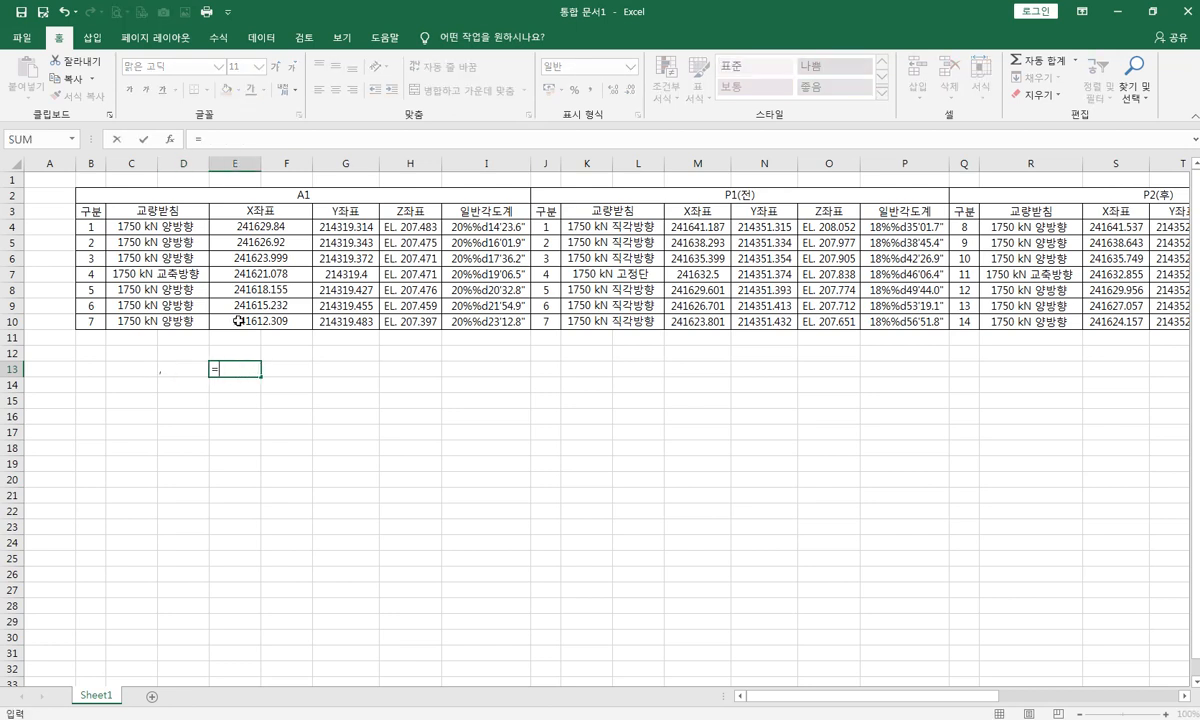
pyautogui.click(368, 229)
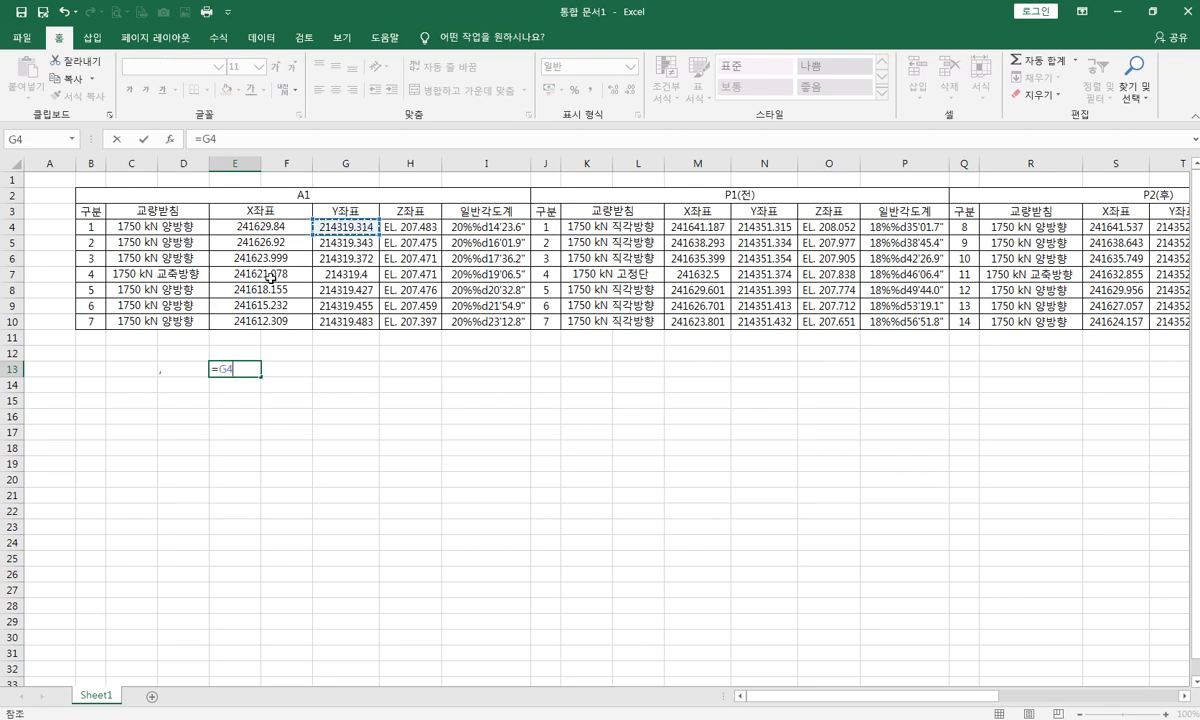
pyautogui.write('&')
pyautogui.click(190, 369)
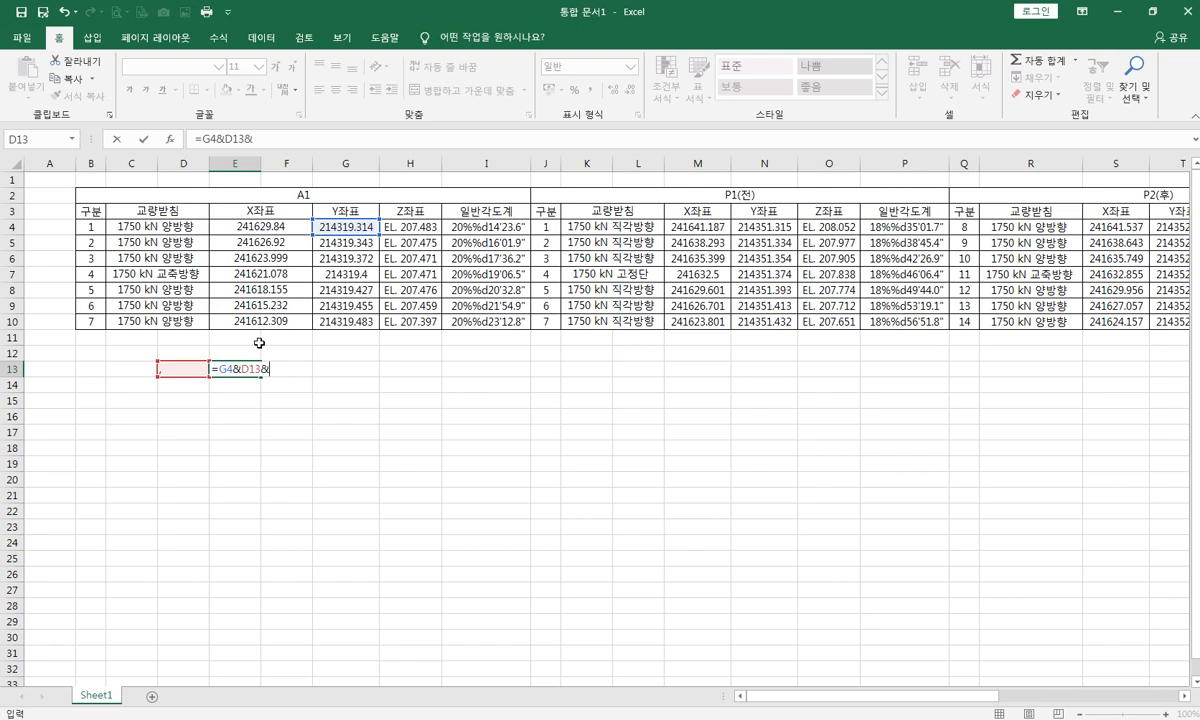
pyautogui.click(302, 234)
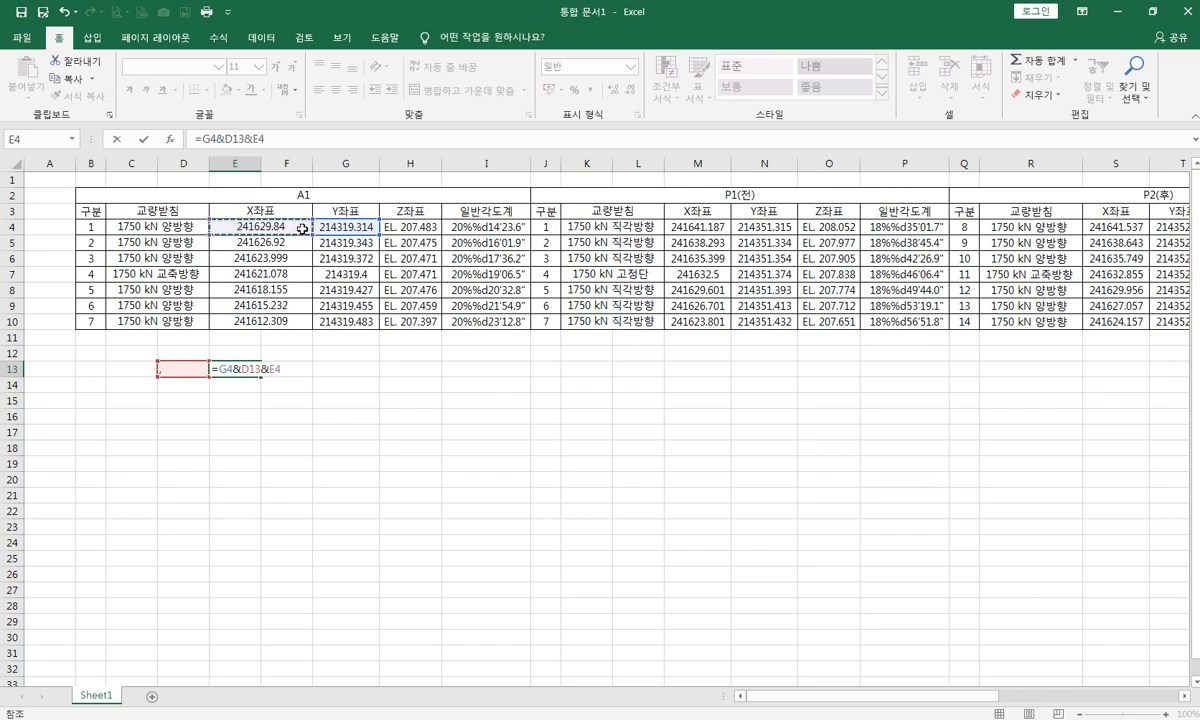
pyautogui.press('Return')
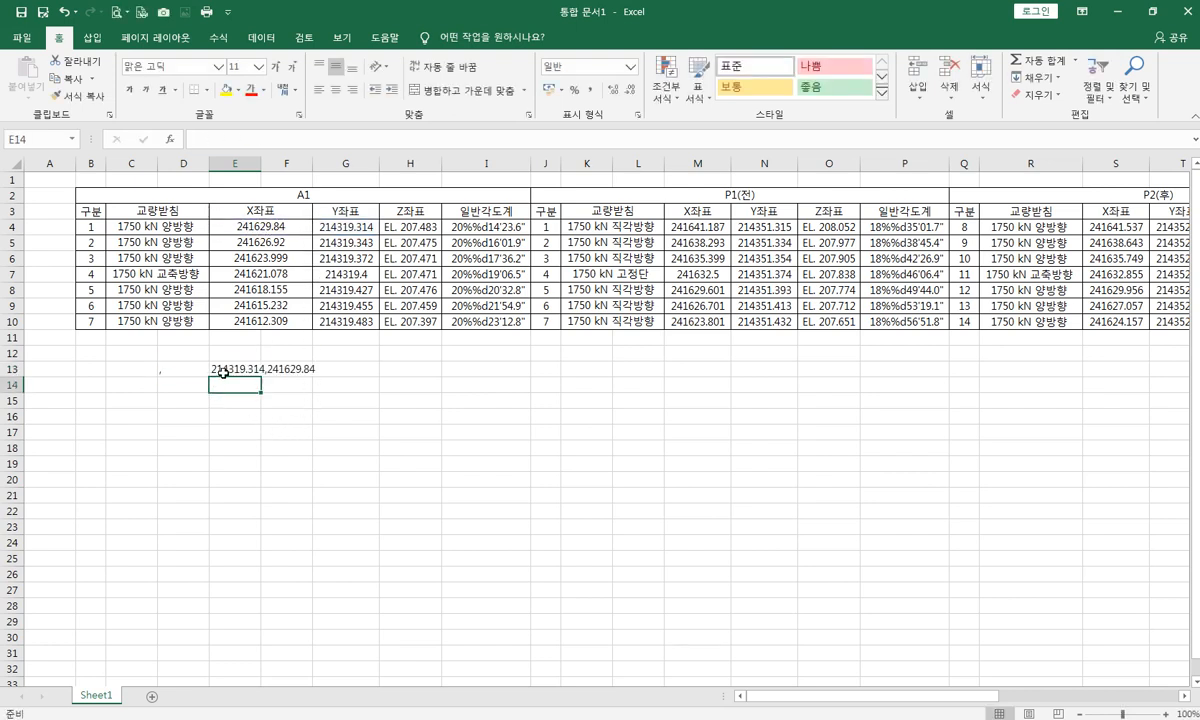
# Step: Fill the comma and the pairing formula down from D13:E13, and clear the surplus cells D20:E22
pyautogui.click(235, 369)
pyautogui.moveTo(196, 370); pyautogui.dragTo(256, 514)
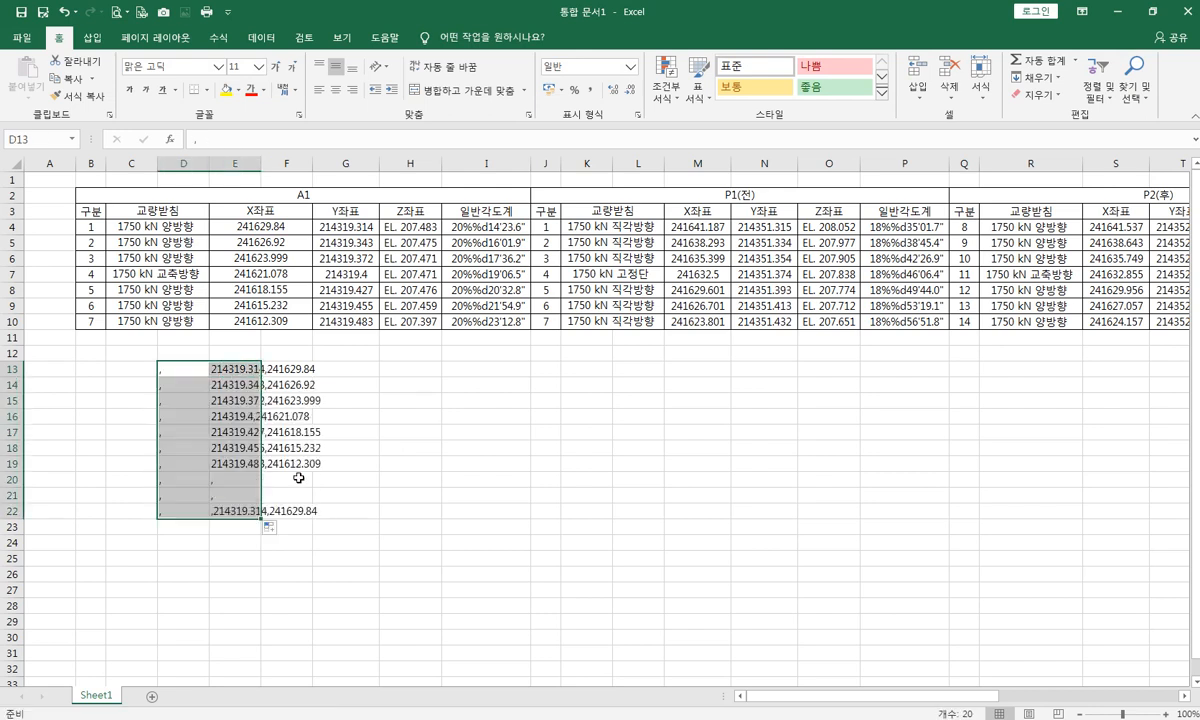
pyautogui.click(285, 481)
pyautogui.doubleClick(239, 479)
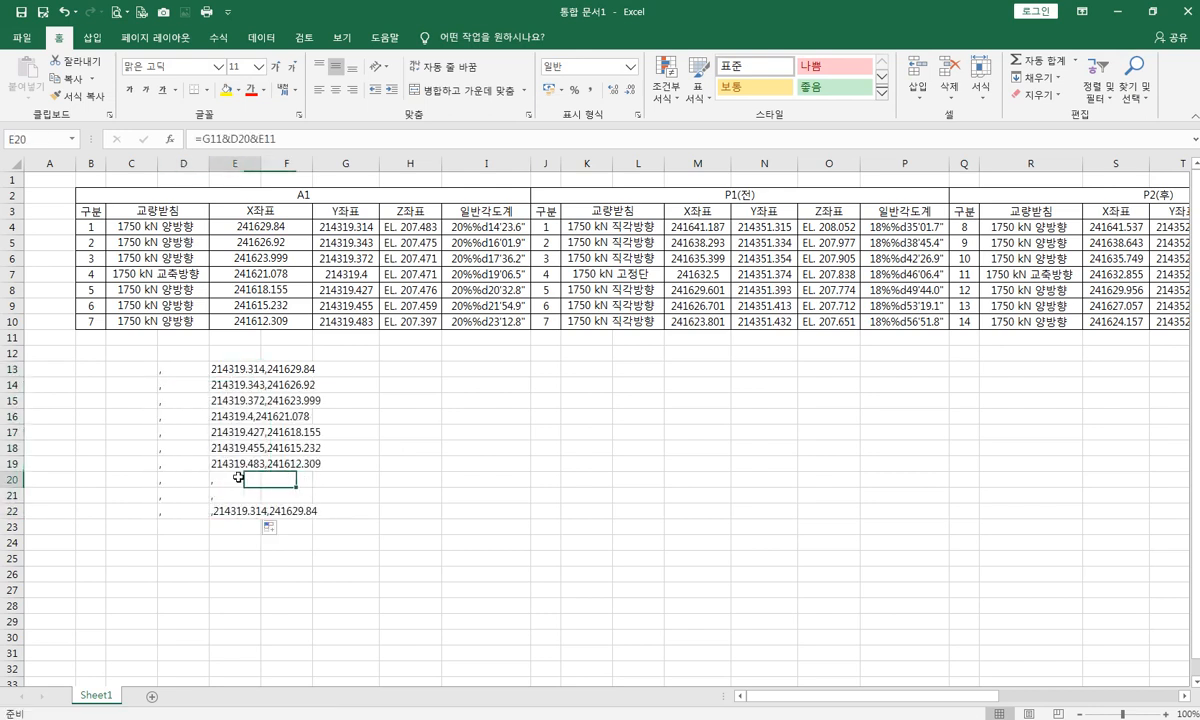
pyautogui.press('Escape')
pyautogui.moveTo(201, 481); pyautogui.dragTo(249, 512)
pyautogui.press('Delete')
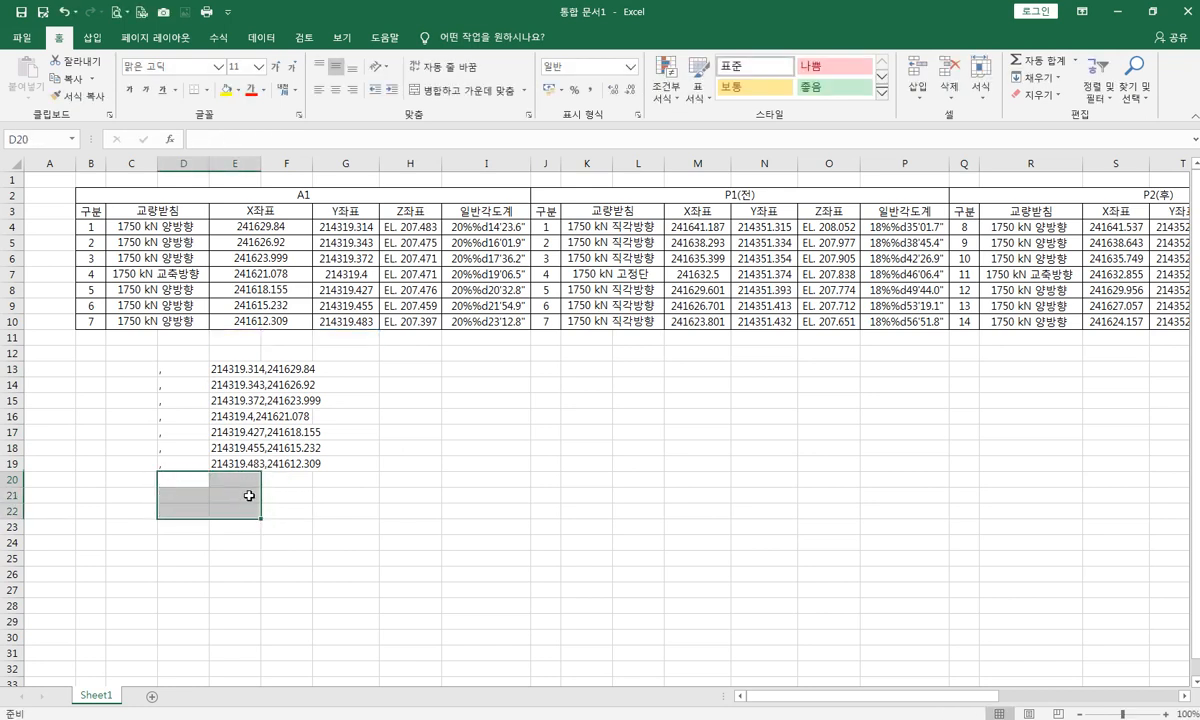
# Step: Check the formula in E19 and copy the seven joined coordinate pairs in E13:E19
pyautogui.doubleClick(231, 462)
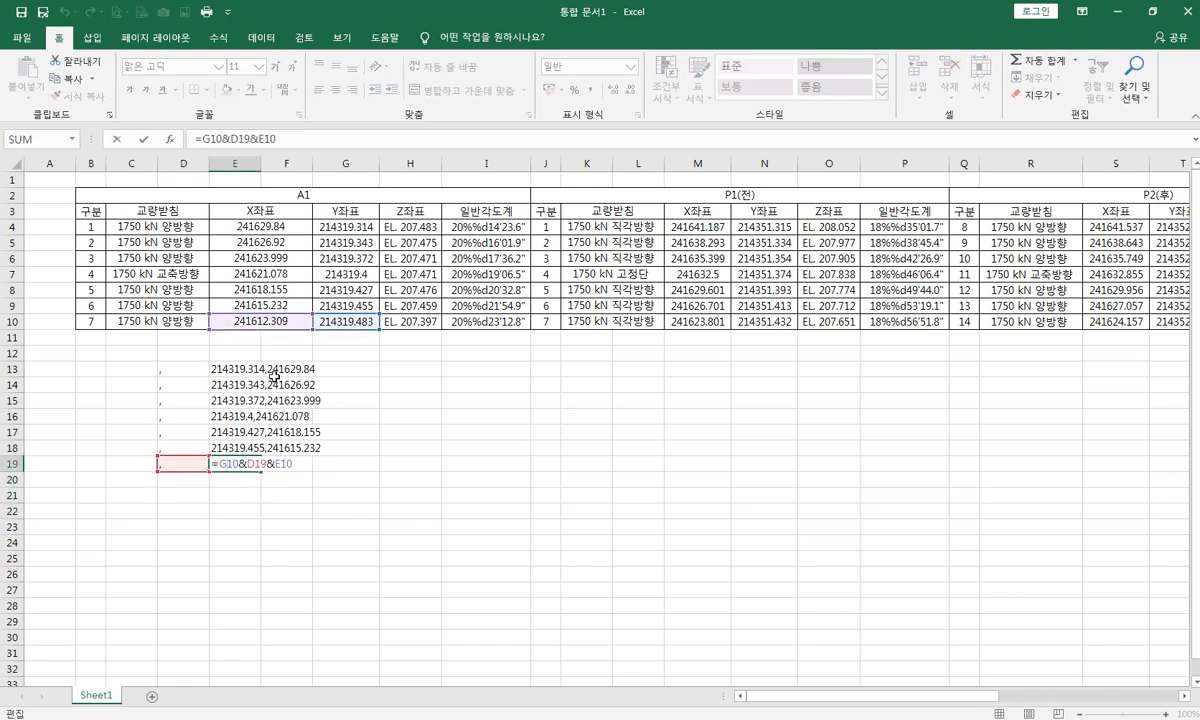
pyautogui.press('Escape')
pyautogui.moveTo(238, 370); pyautogui.dragTo(238, 463)
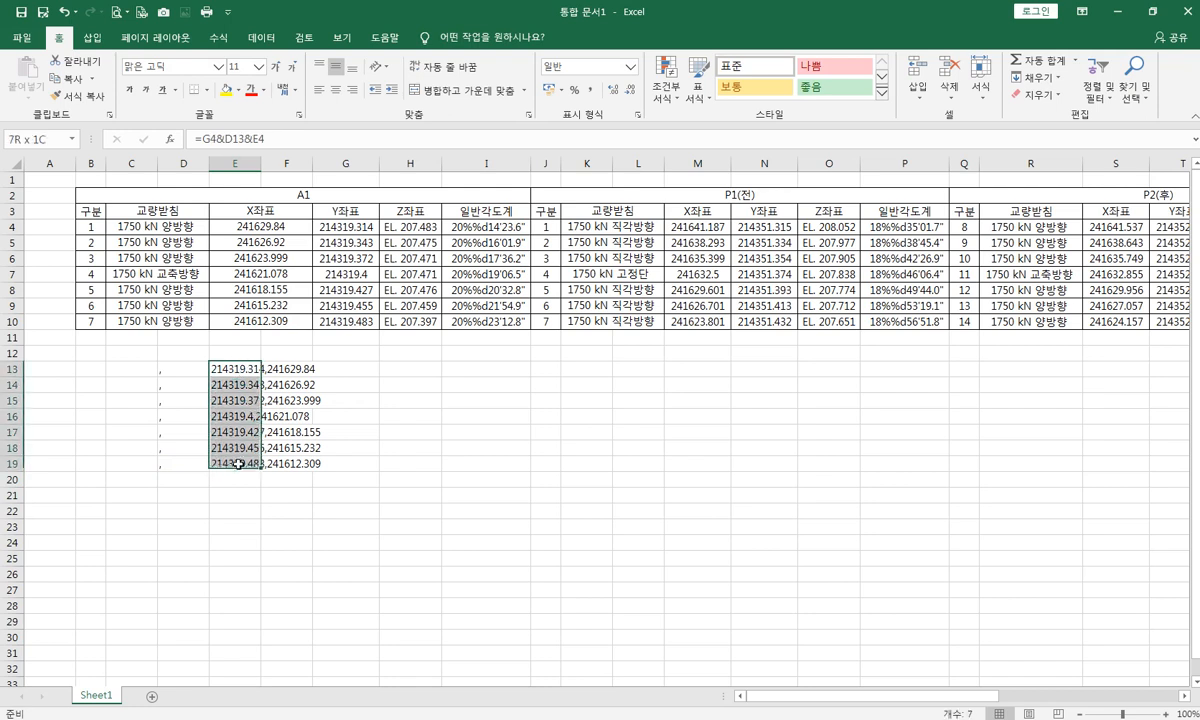
pyautogui.moveTo(243, 365); pyautogui.dragTo(243, 457)
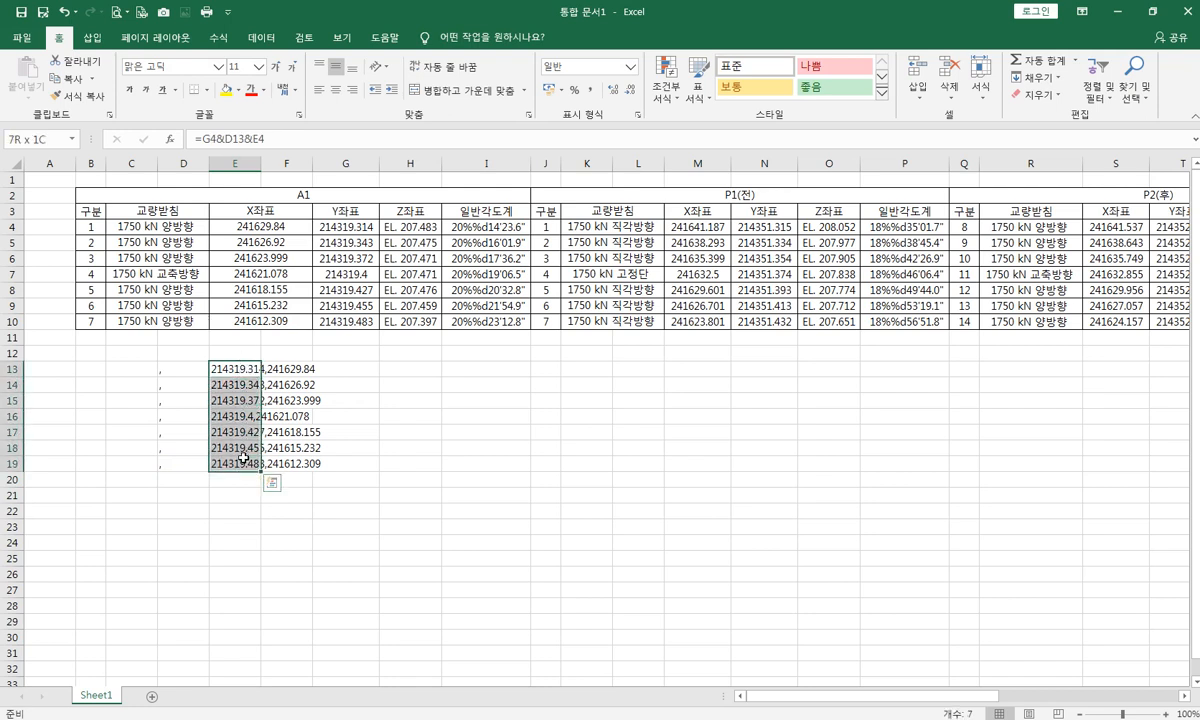
pyautogui.hotkey('ctrl', 'c')
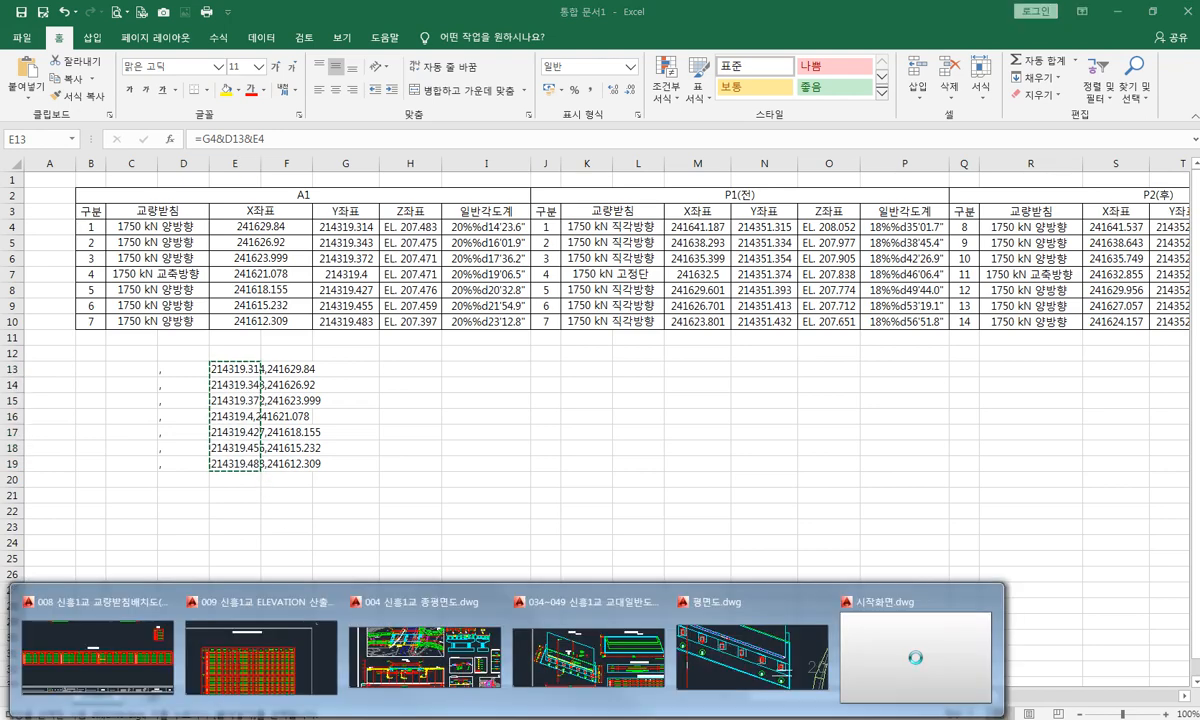
# Step: Switch to the 평면도.dwg drawing in AutoCAD and show the start abutment area of the site plan
pyautogui.click(722, 660)
pyautogui.click(757, 44)
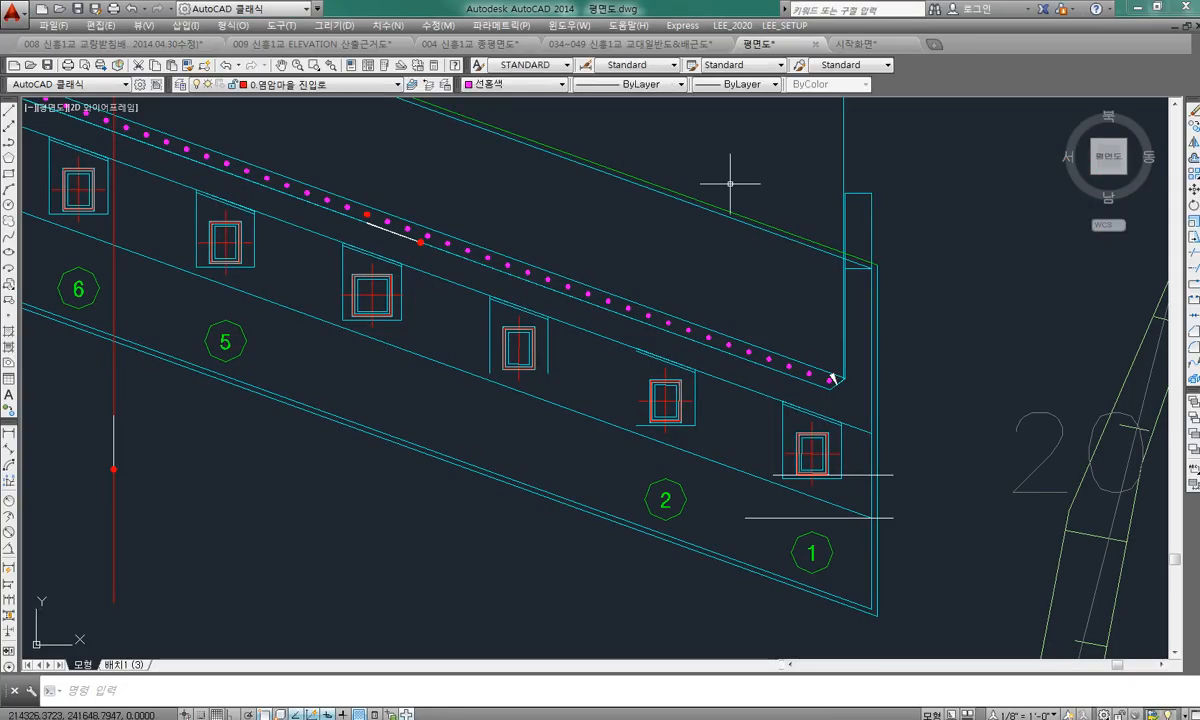
pyautogui.scroll(-12, 645, 284)
pyautogui.scroll(6, 640, 345)
pyautogui.scroll(-1, 630, 290)
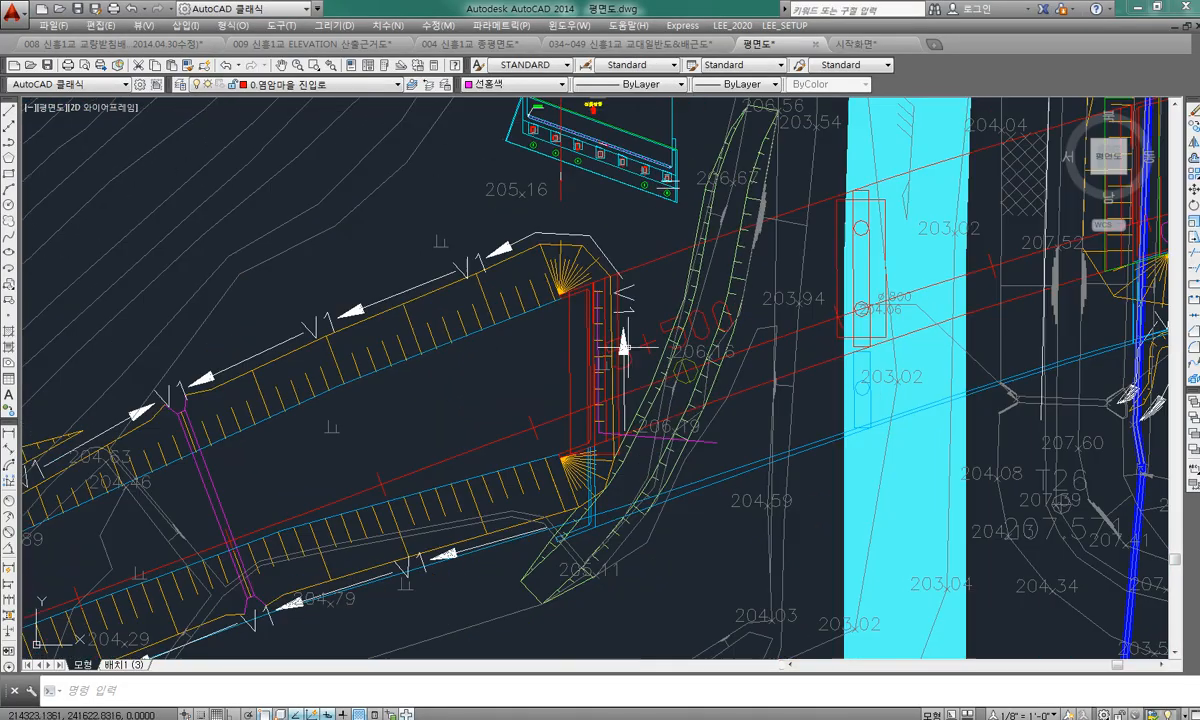
pyautogui.write('p')
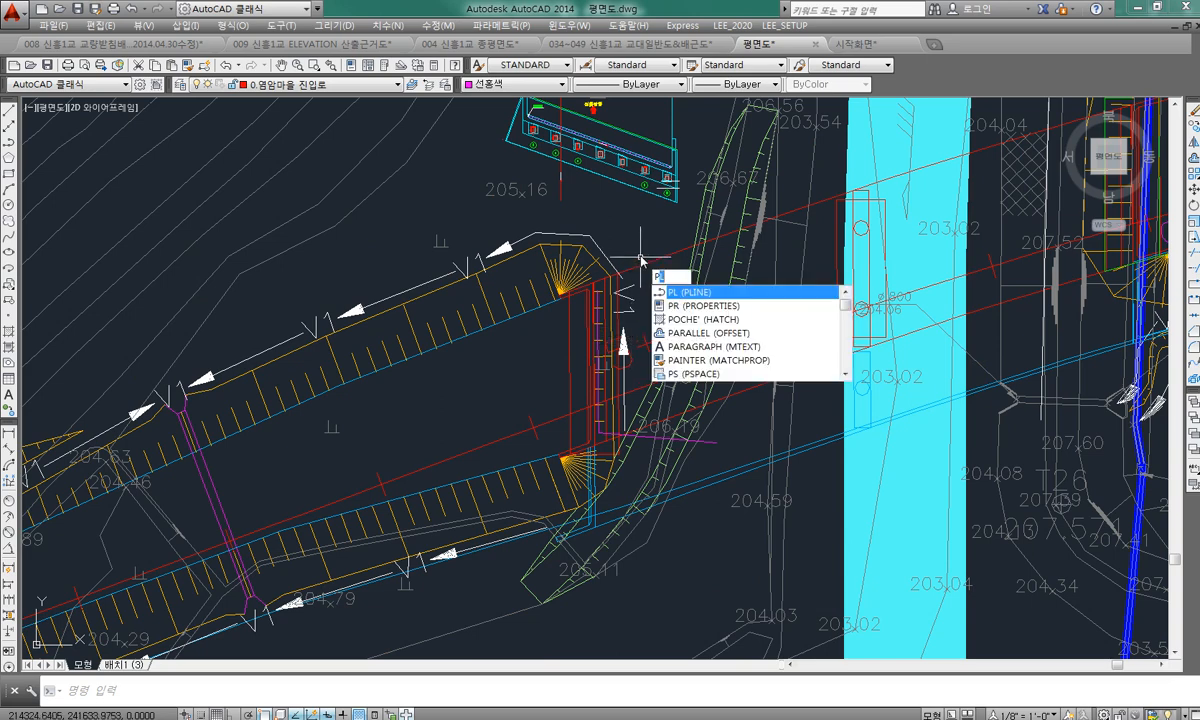
pyautogui.click(718, 293)
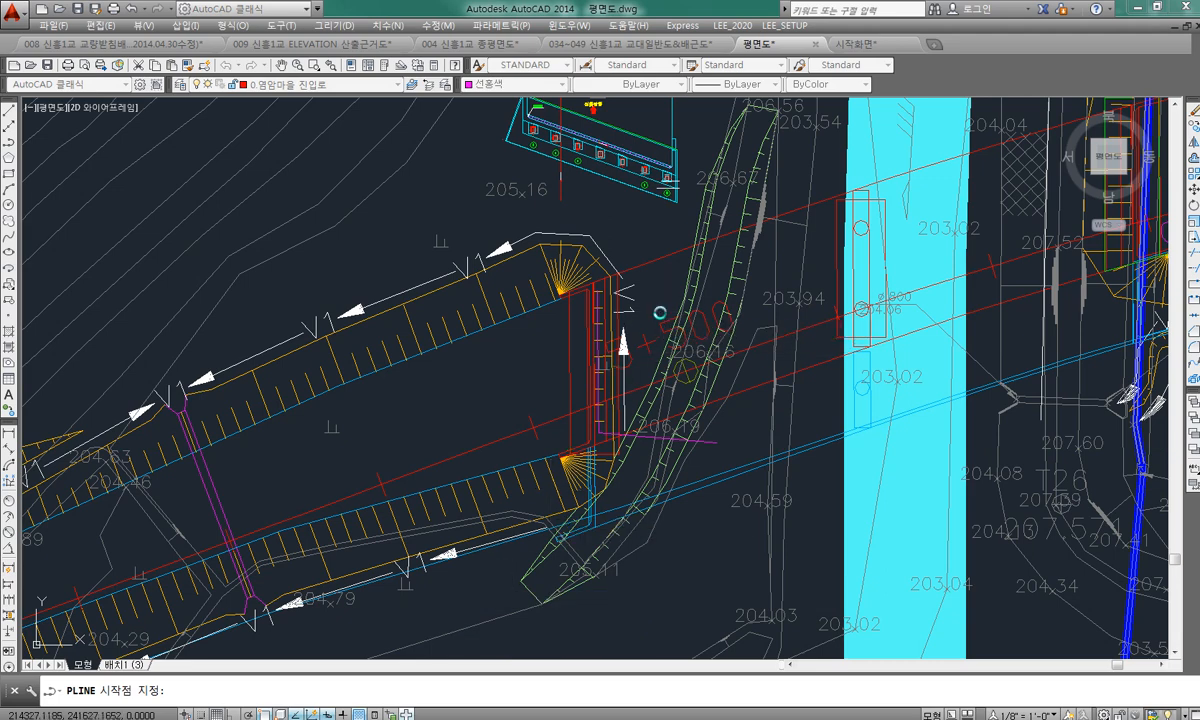
pyautogui.hotkey('ctrl', 'v')
pyautogui.press('Escape')
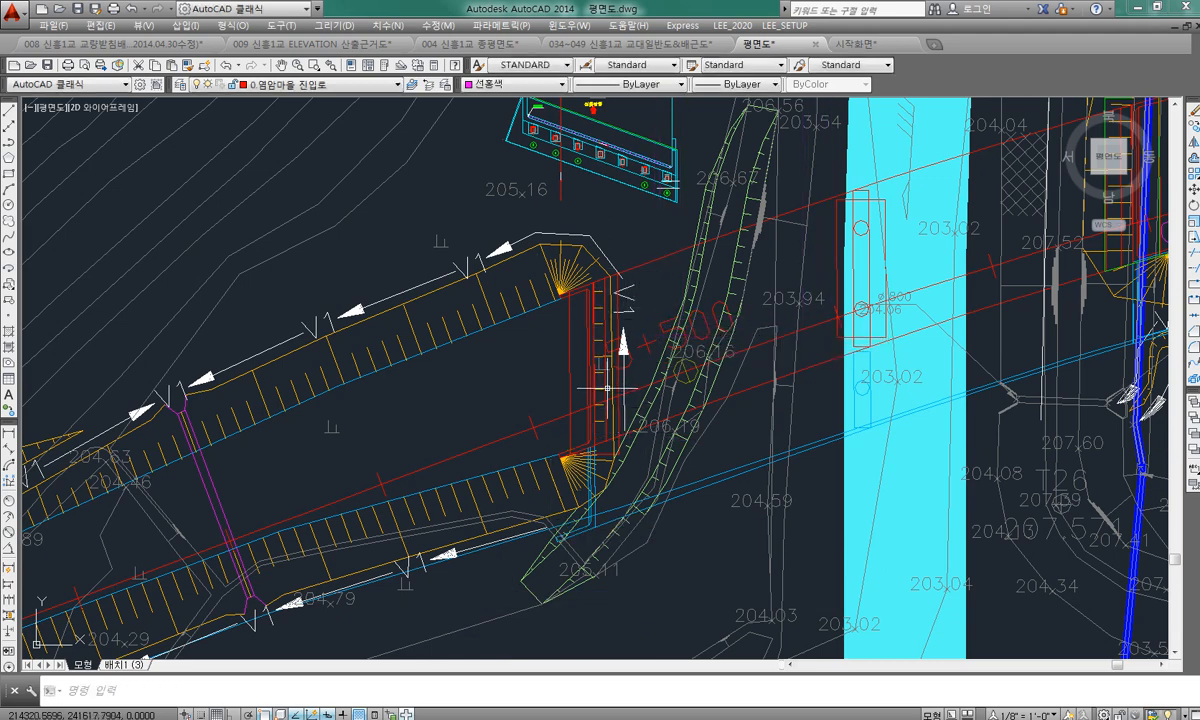
# Step: Draw a polyline through the seven copied bearing coordinate pairs, with one extra end point beside the bearing 7 position
pyautogui.write('pl')
pyautogui.press('Return')
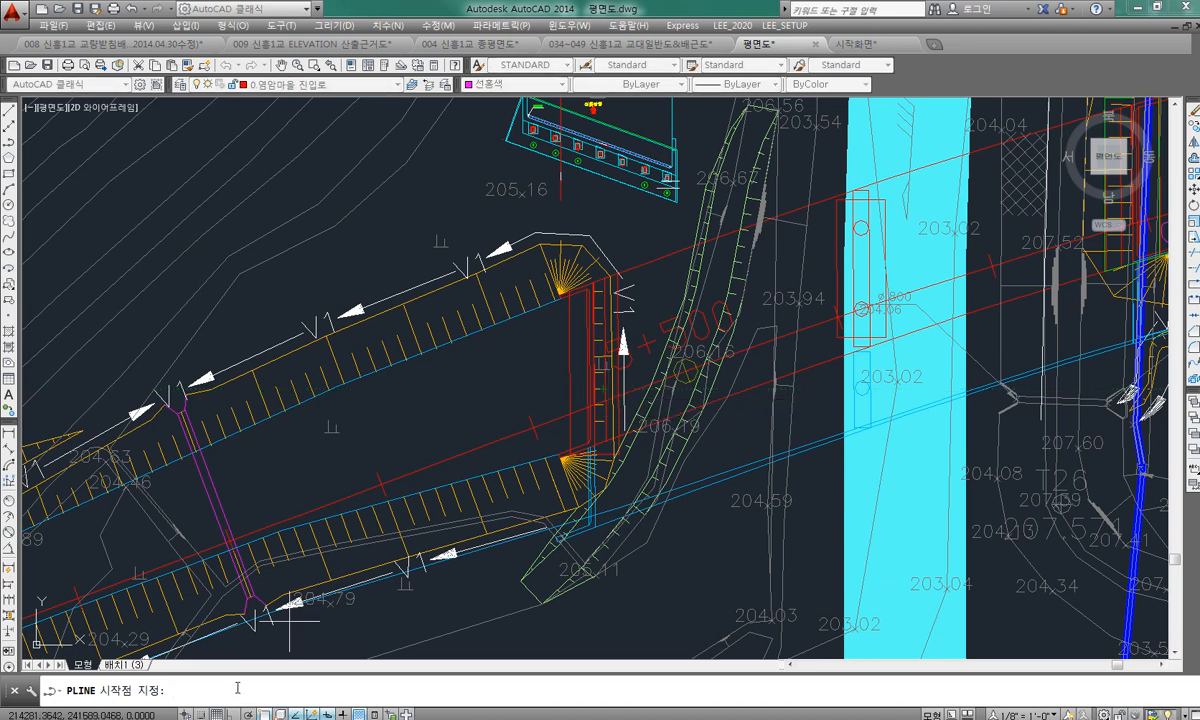
pyautogui.click(612, 436)
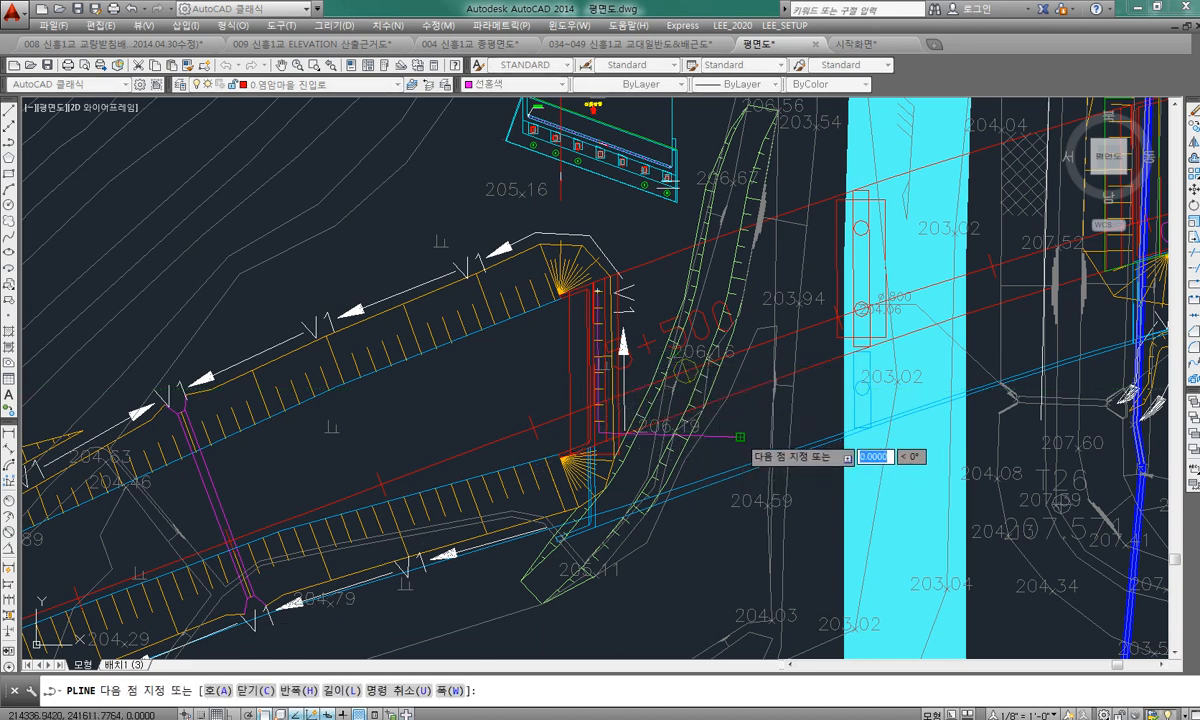
pyautogui.click(740, 436)
pyautogui.press('Return')
# Step: Start aligning the start abutment block, matching the centre of bearing 7 to the polyline's vertex for bearing 7
pyautogui.scroll(4, 588, 331)
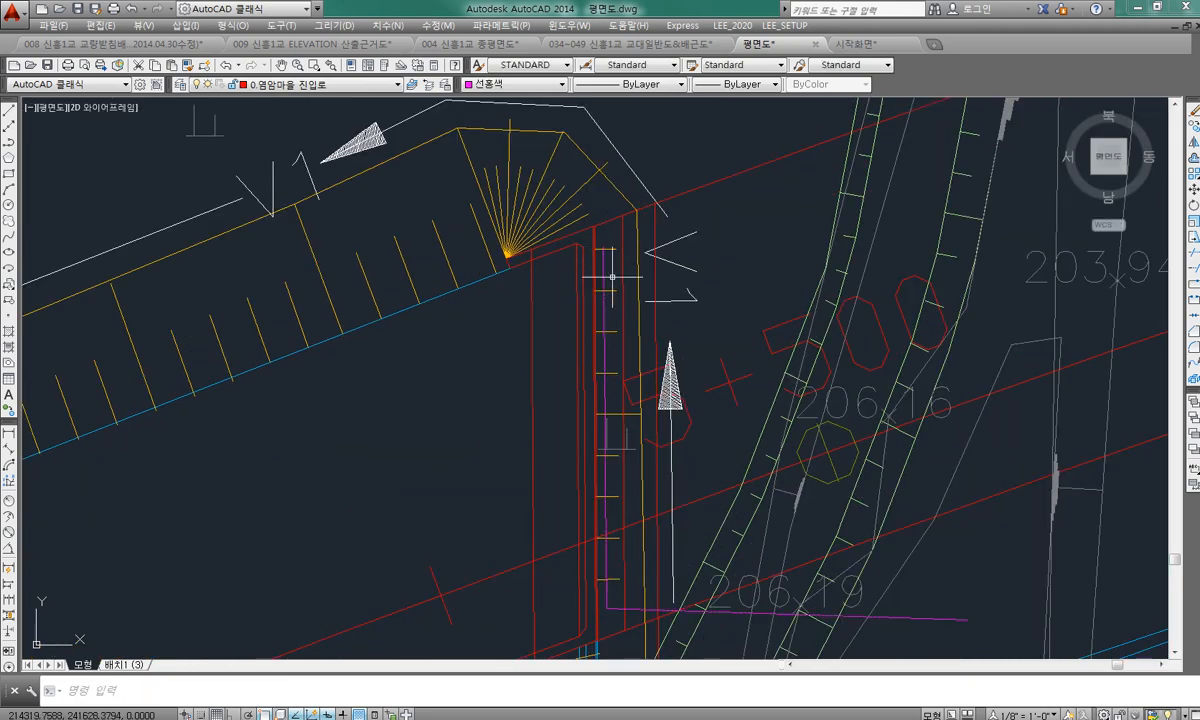
pyautogui.scroll(-4, 611, 268)
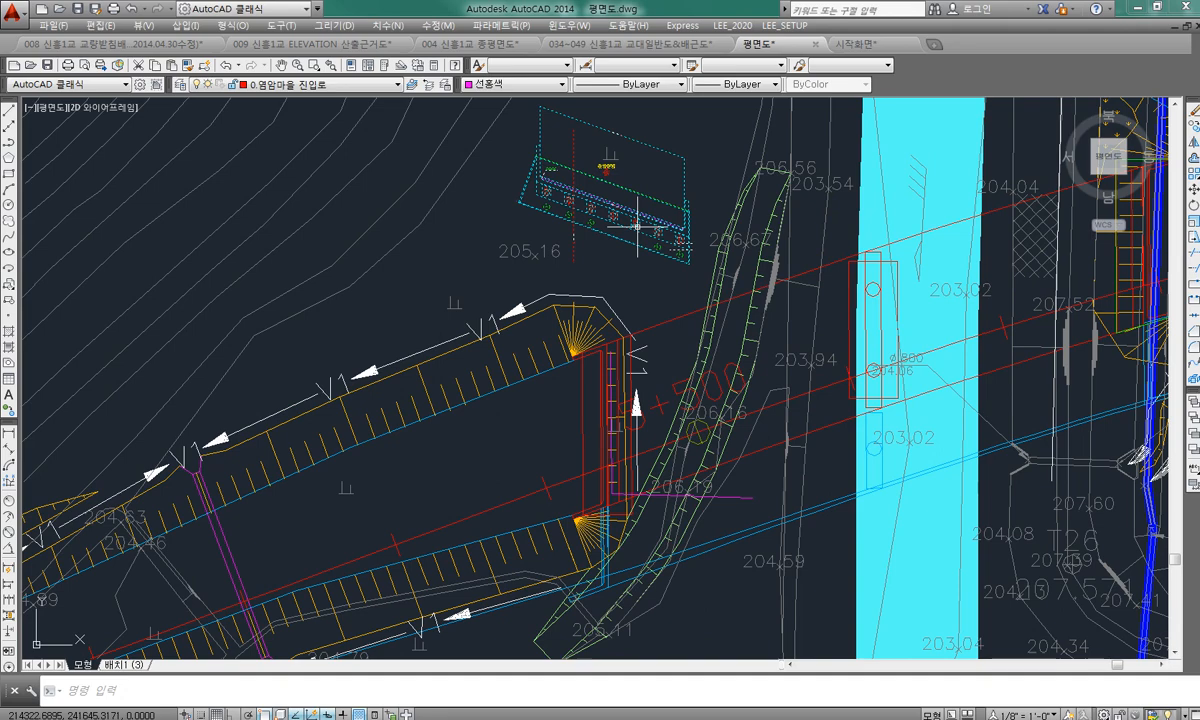
pyautogui.write('al')
pyautogui.press('Return')
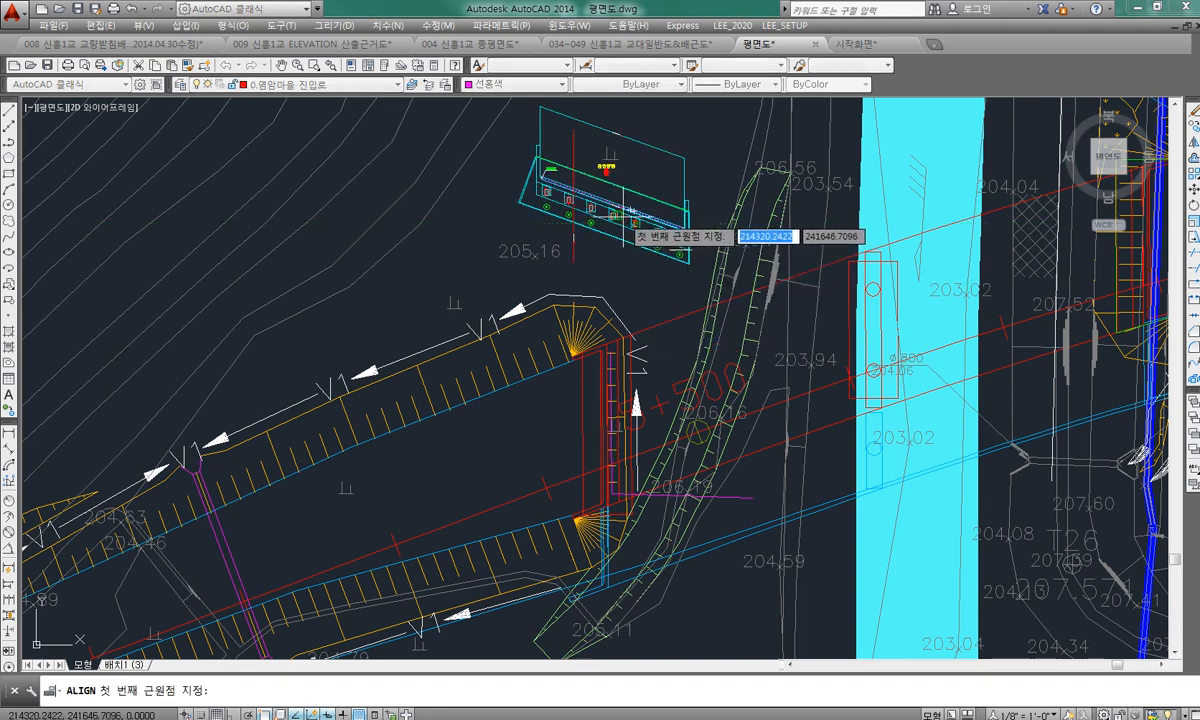
pyautogui.scroll(6, 544, 195)
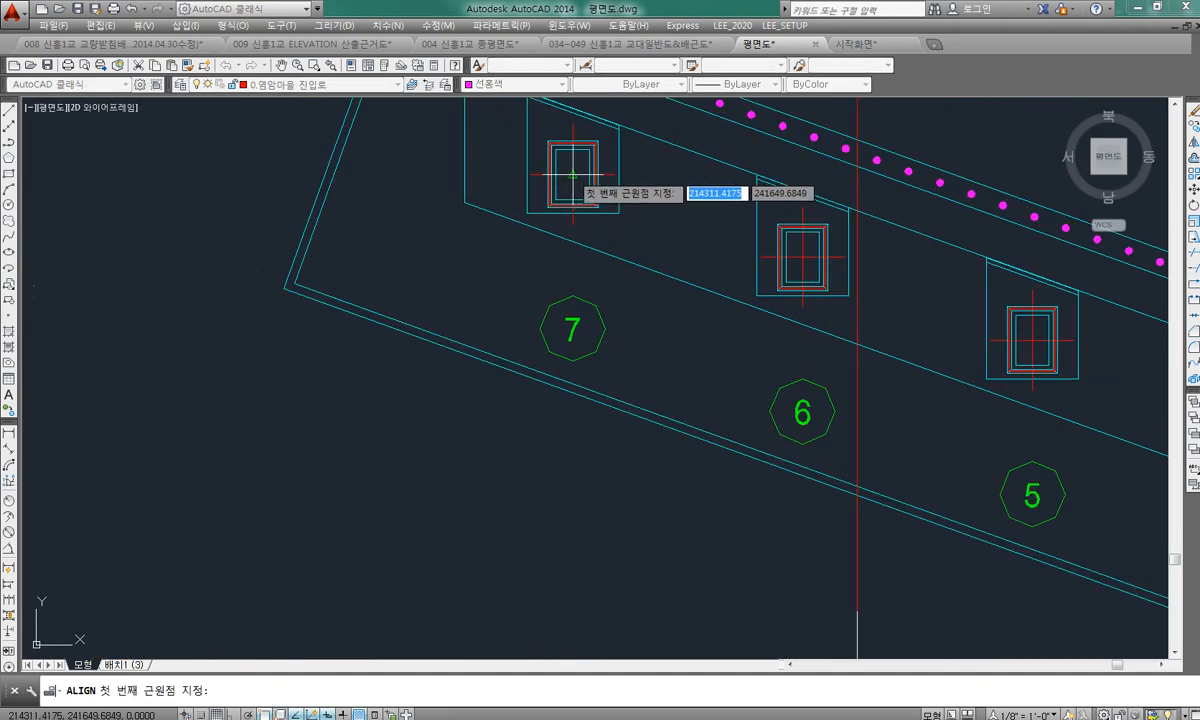
pyautogui.scroll(-8, 607, 231)
pyautogui.moveTo(644, 297)
pyautogui.mouseDown(button='middle')
pyautogui.moveTo(645, 177)
pyautogui.moveTo(645, 259)
pyautogui.mouseUp(button='middle')
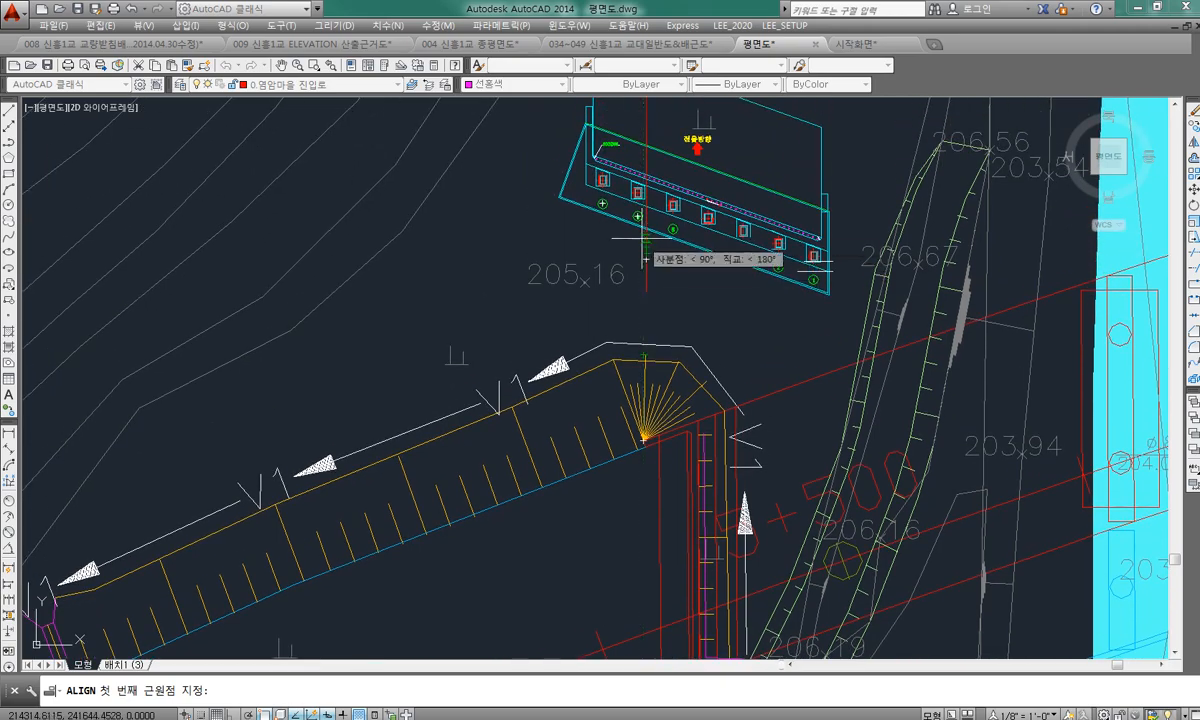
pyautogui.click(645, 258)
pyautogui.scroll(6, 643, 255)
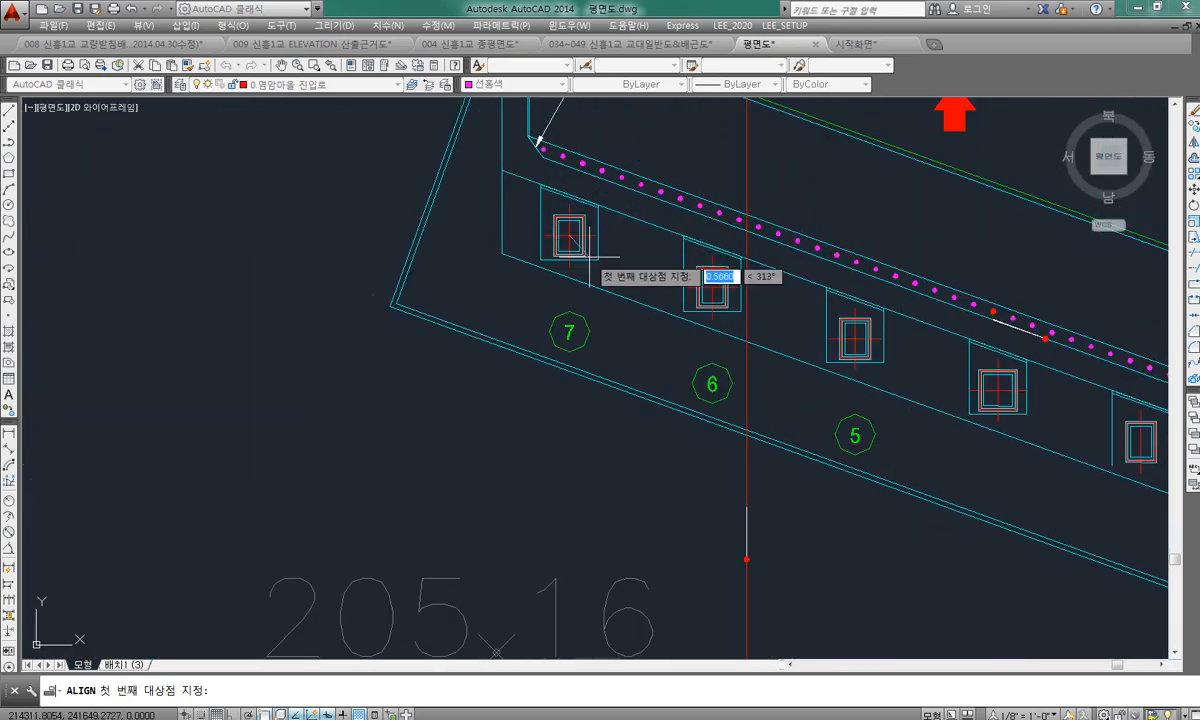
pyautogui.scroll(-6, 588, 256)
pyautogui.moveTo(710, 519); pyautogui.dragTo(702, 470, button='middle')
pyautogui.scroll(5, 702, 430)
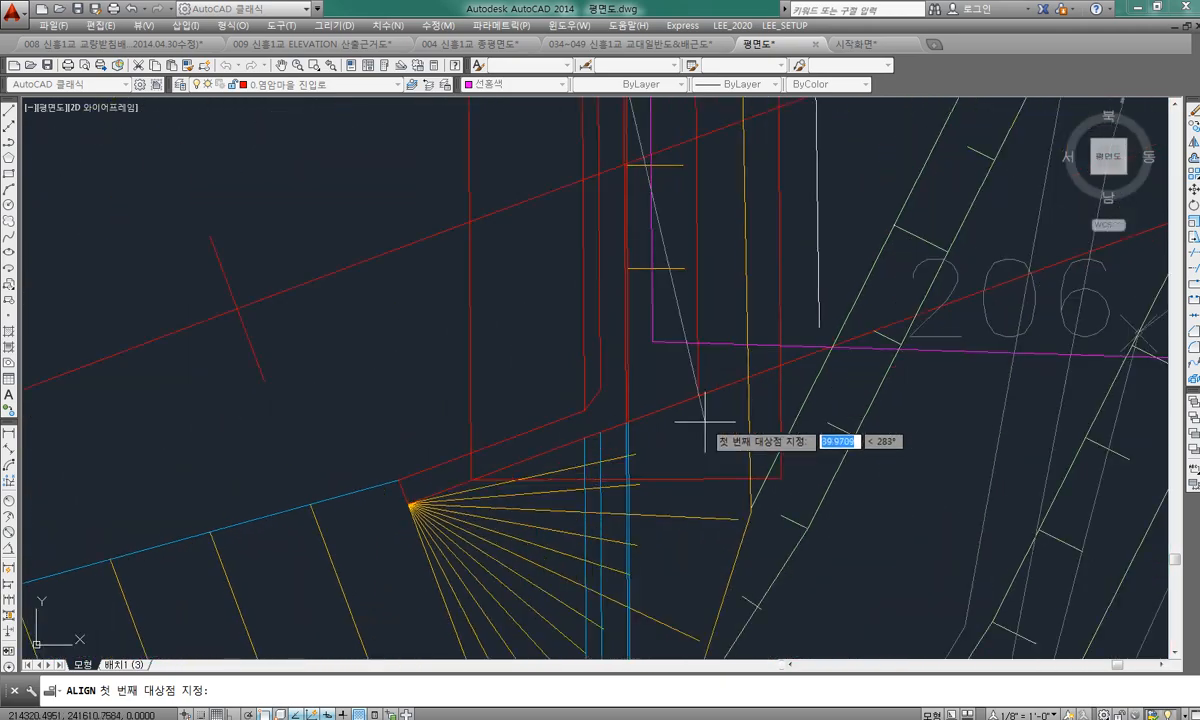
pyautogui.click(652, 342)
# Step: Match the centre of bearing 1 to the polyline's upper end as the second alignment pair, and finish the alignment without scaling
pyautogui.scroll(-6, 685, 342)
pyautogui.moveTo(580, 275); pyautogui.dragTo(580, 444, button='middle')
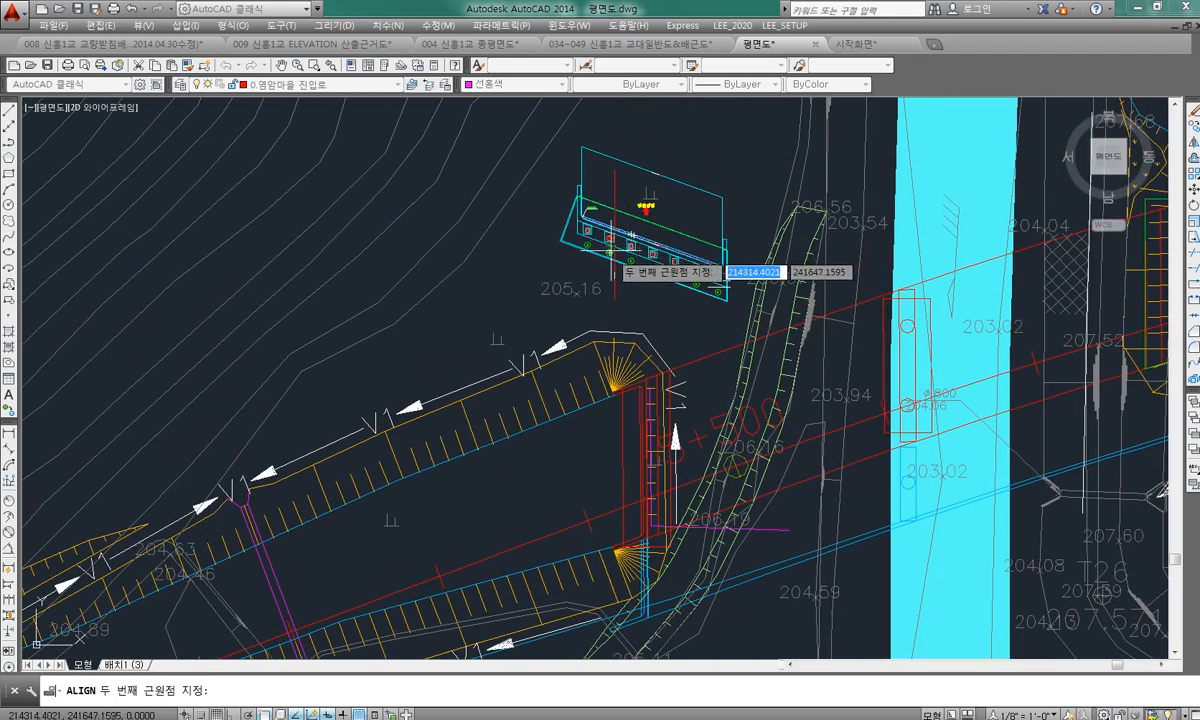
pyautogui.scroll(12, 612, 250)
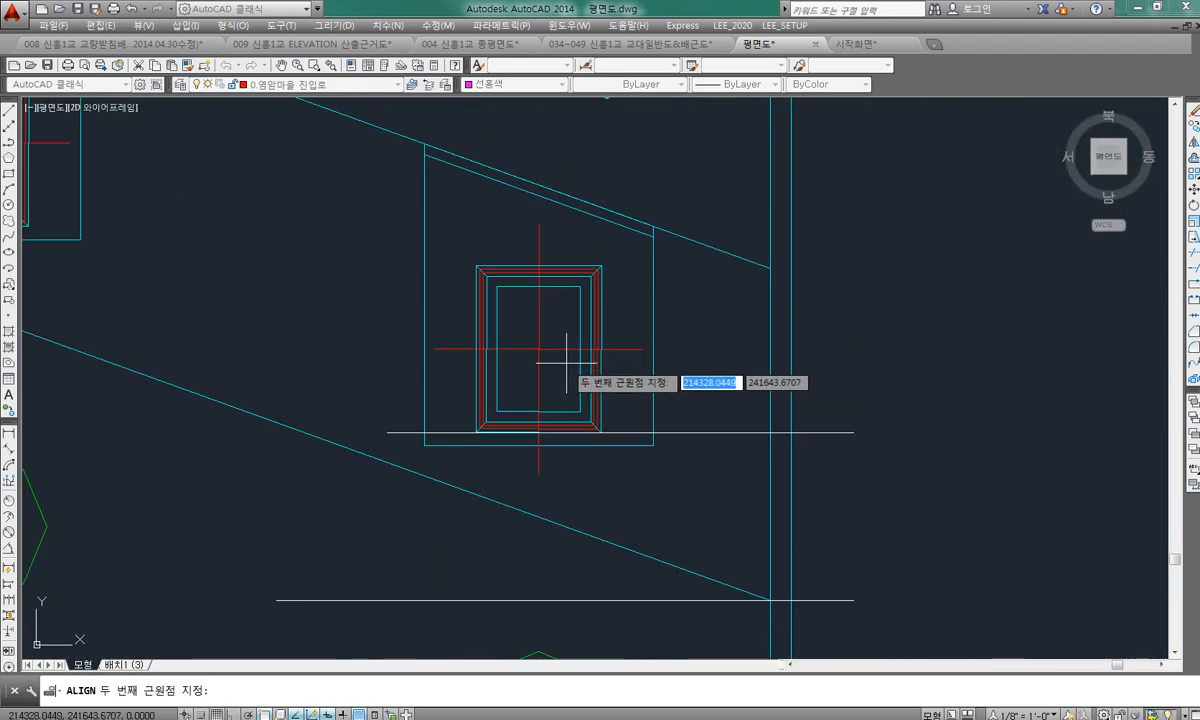
pyautogui.click(582, 366)
pyautogui.moveTo(582, 366); pyautogui.dragTo(679, 130, button='middle')
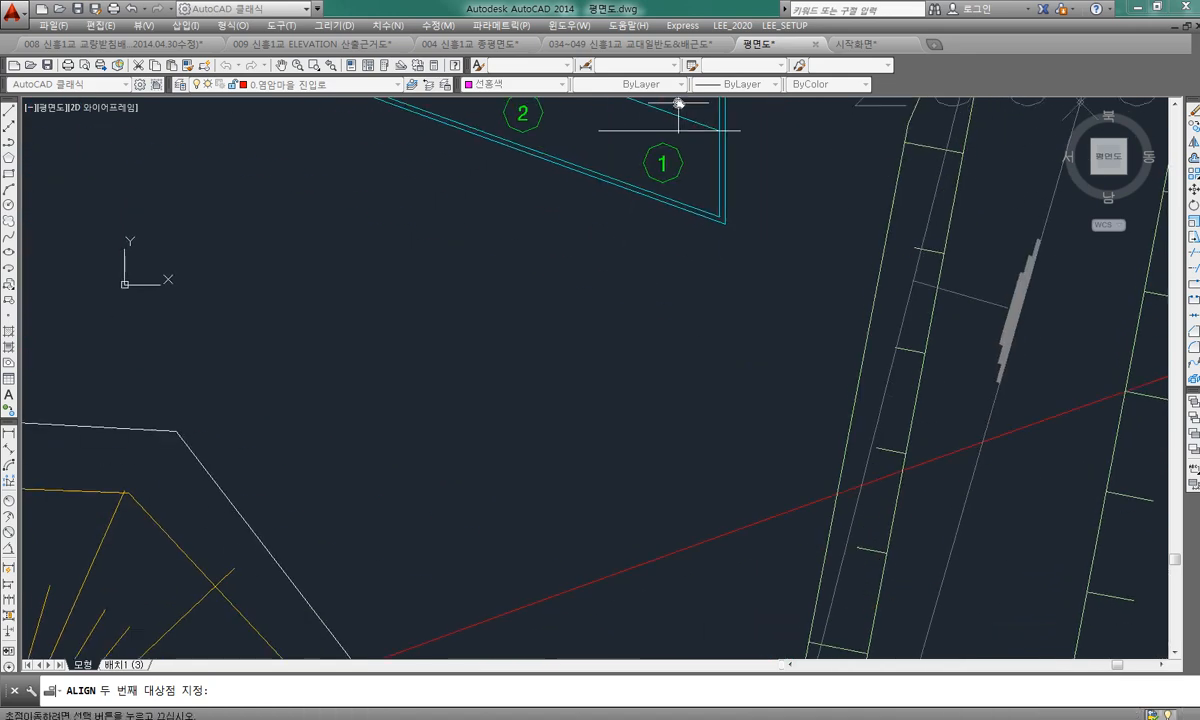
pyautogui.moveTo(631, 525); pyautogui.dragTo(728, 118, button='middle')
pyautogui.moveTo(359, 402); pyautogui.dragTo(437, 260, button='middle')
pyautogui.scroll(6, 397, 242)
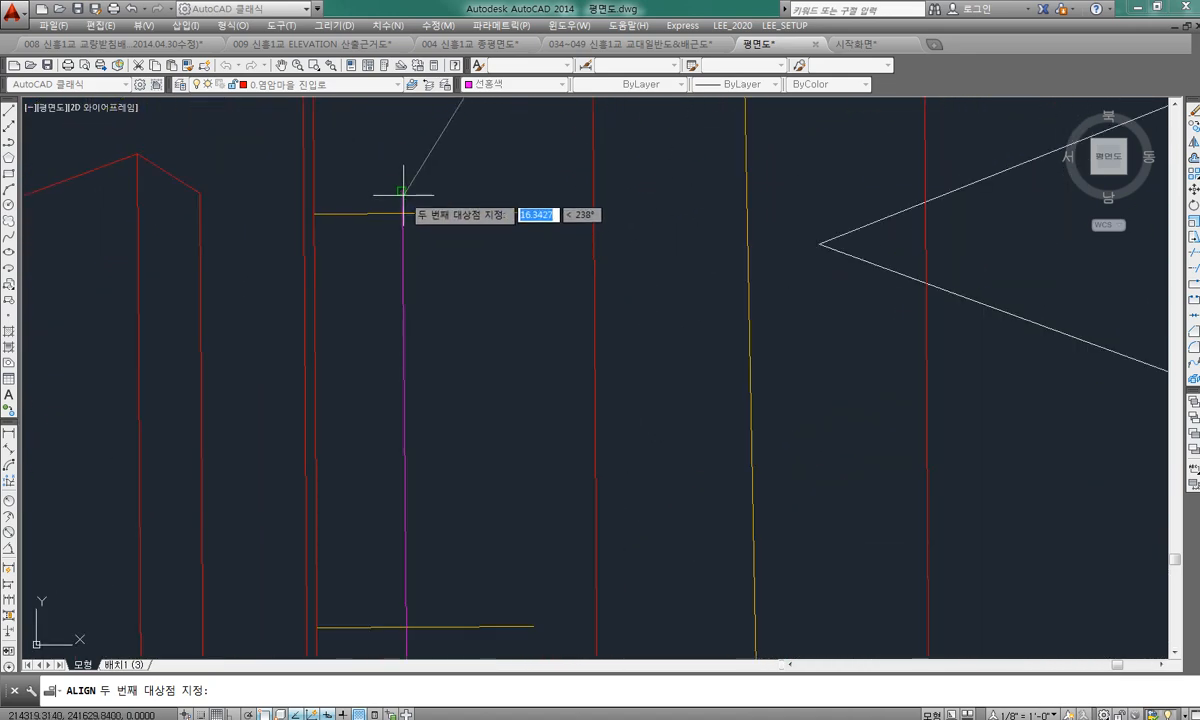
pyautogui.click(401, 190)
pyautogui.press('Return')
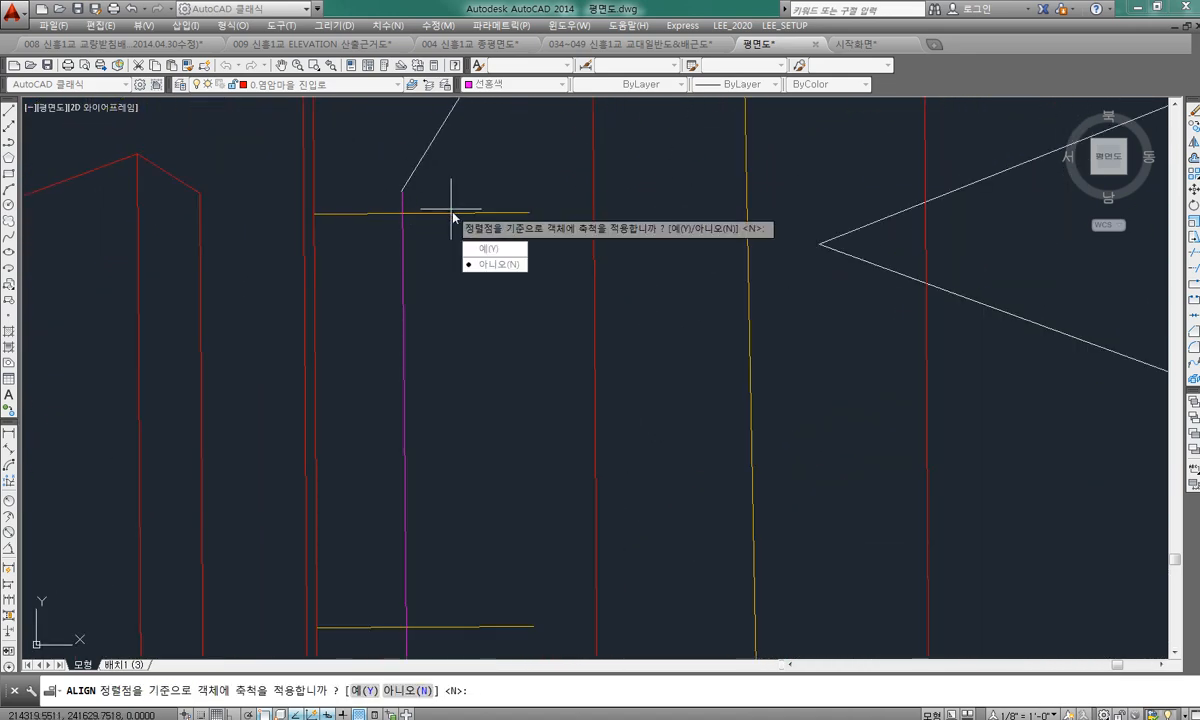
pyautogui.click(509, 265)
# Step: Examine how the polyline's vertices line up with the bearing centres from 1 to 7 on the aligned abutment block
pyautogui.scroll(-3, 544, 256)
pyautogui.scroll(3, 541, 268)
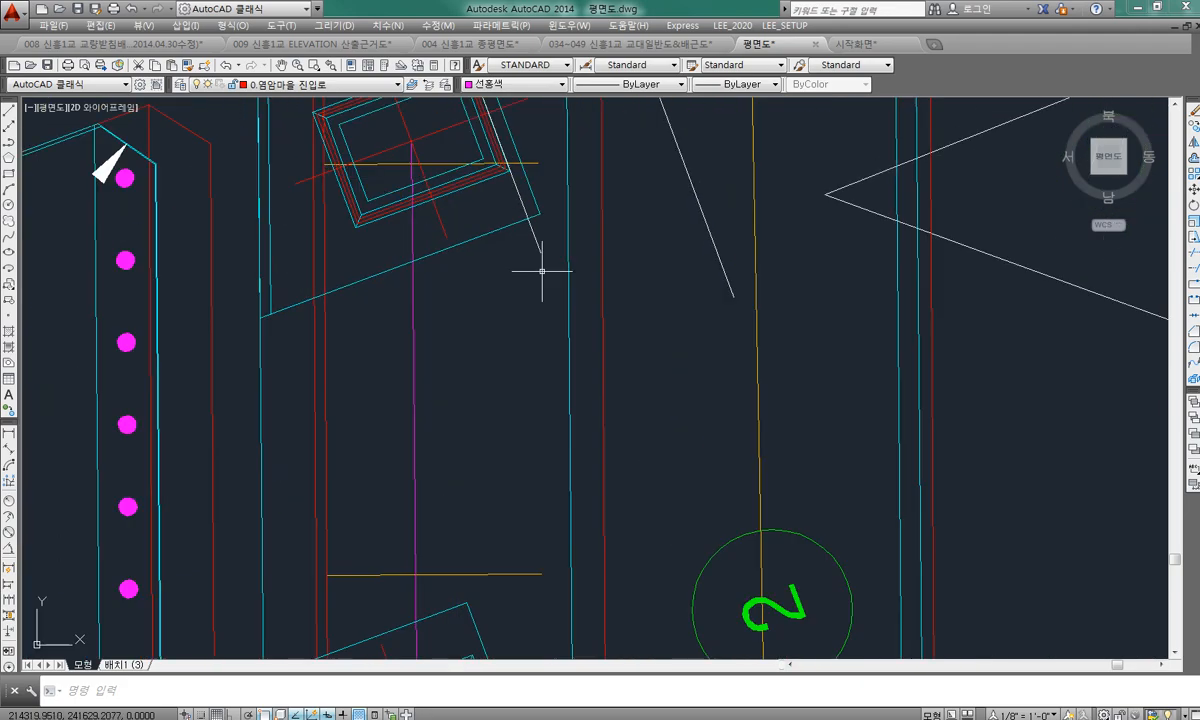
pyautogui.scroll(-2, 533, 263)
pyautogui.click(528, 262)
pyautogui.click(508, 220)
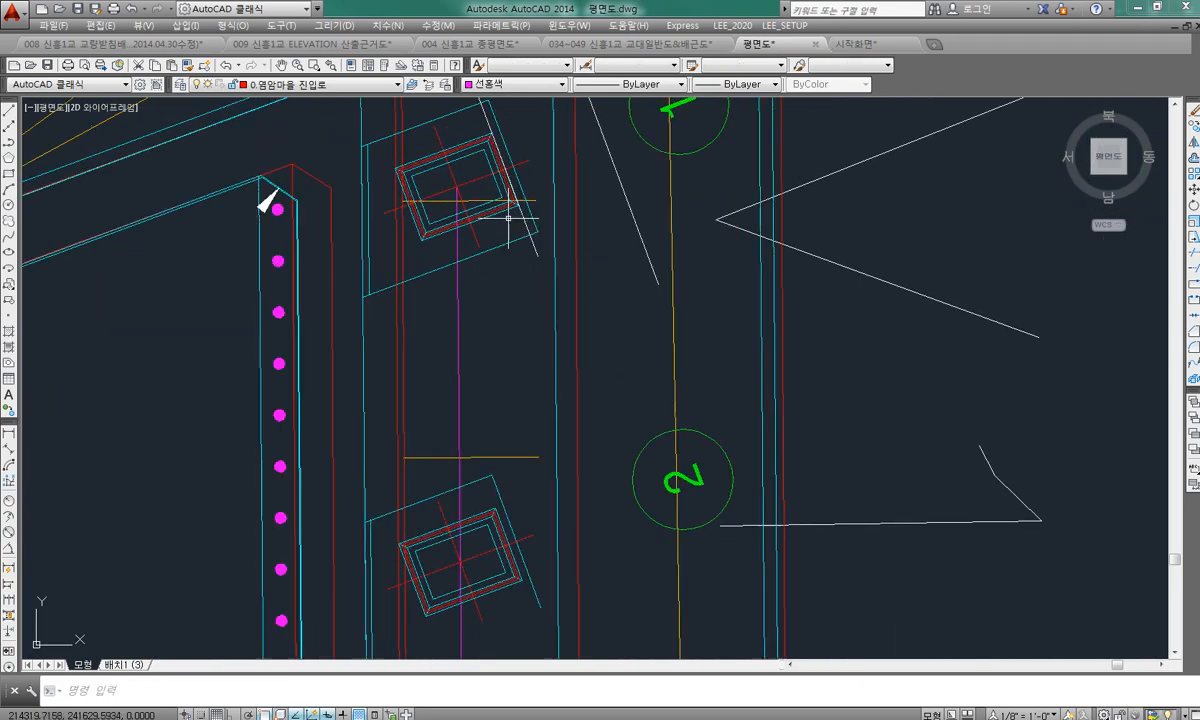
pyautogui.scroll(5, 468, 185)
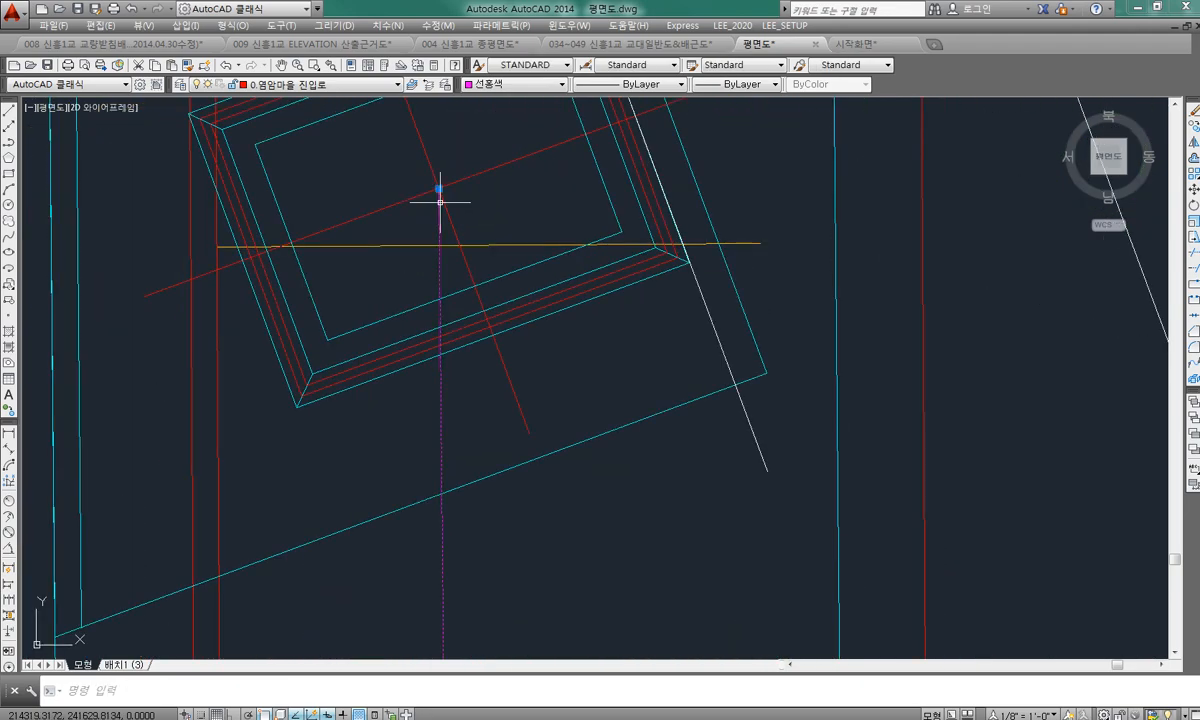
pyautogui.scroll(-3, 510, 142)
pyautogui.moveTo(503, 525); pyautogui.dragTo(508, 423, button='middle')
pyautogui.scroll(4, 508, 423)
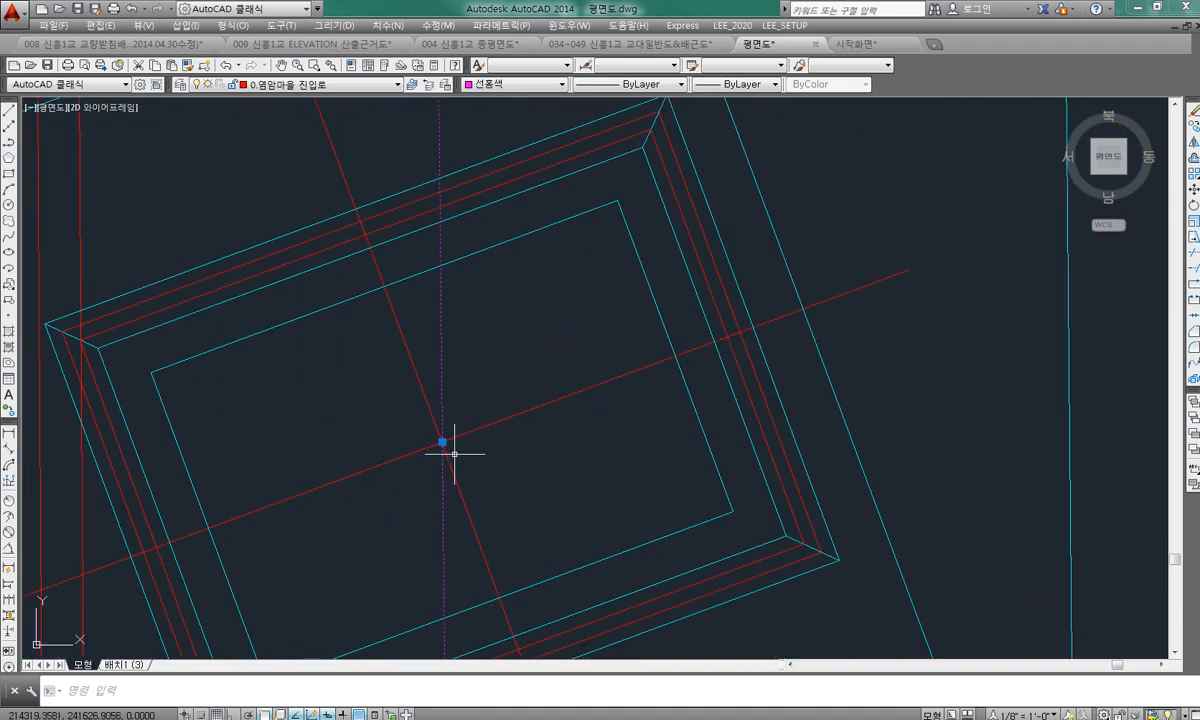
pyautogui.scroll(-2, 449, 458)
pyautogui.scroll(-3, 449, 458)
pyautogui.moveTo(457, 620); pyautogui.dragTo(498, 355, button='middle')
pyautogui.moveTo(498, 549); pyautogui.dragTo(530, 404, button='middle')
pyautogui.scroll(4, 530, 404)
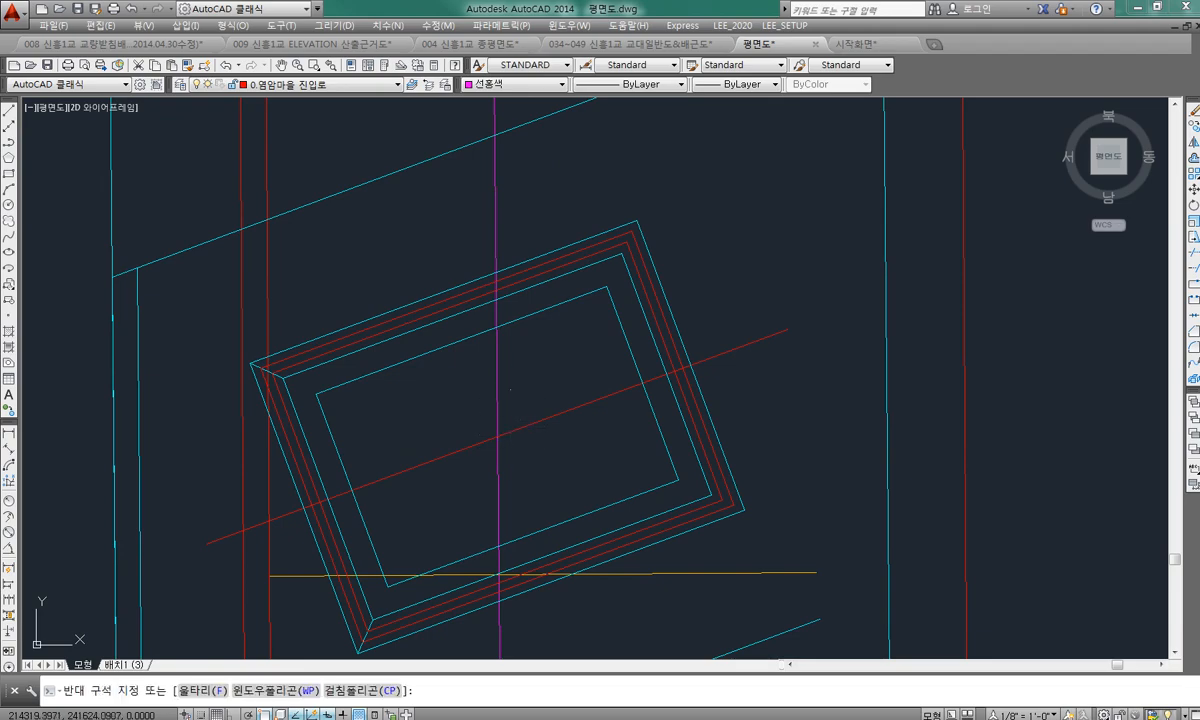
pyautogui.scroll(-4, 537, 425)
pyautogui.moveTo(546, 610); pyautogui.dragTo(551, 298, button='middle')
pyautogui.moveTo(554, 480); pyautogui.dragTo(551, 341, button='middle')
pyautogui.scroll(4, 551, 341)
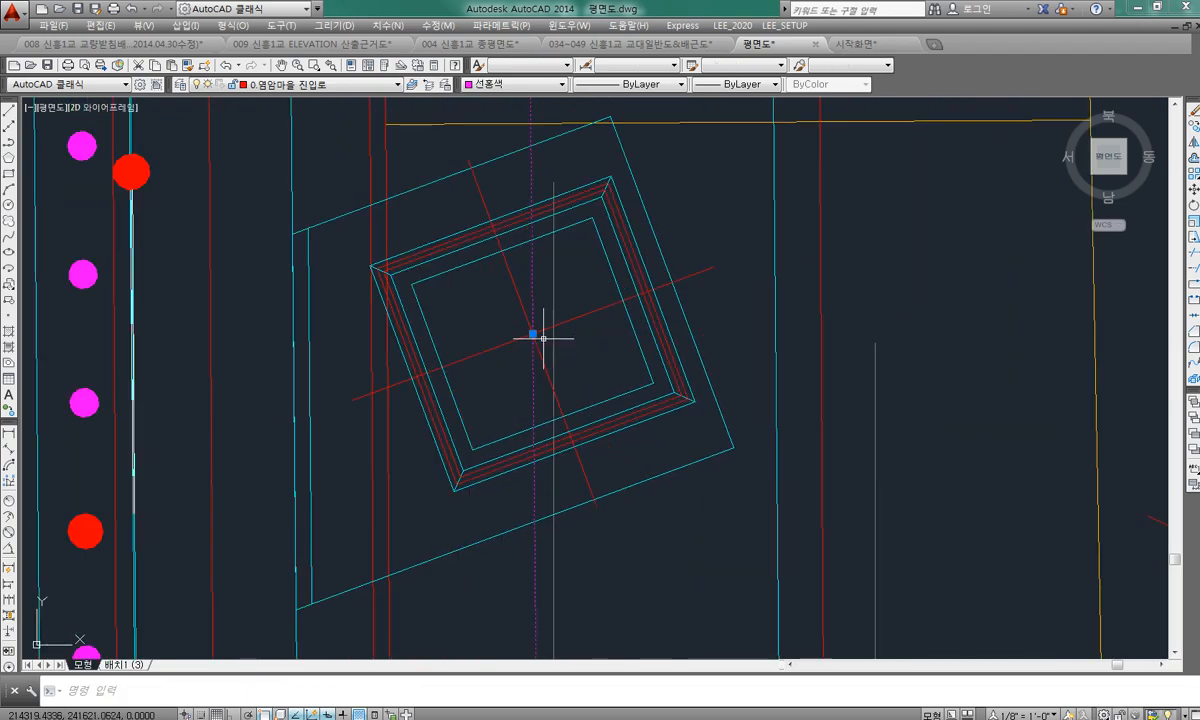
pyautogui.scroll(-4, 543, 338)
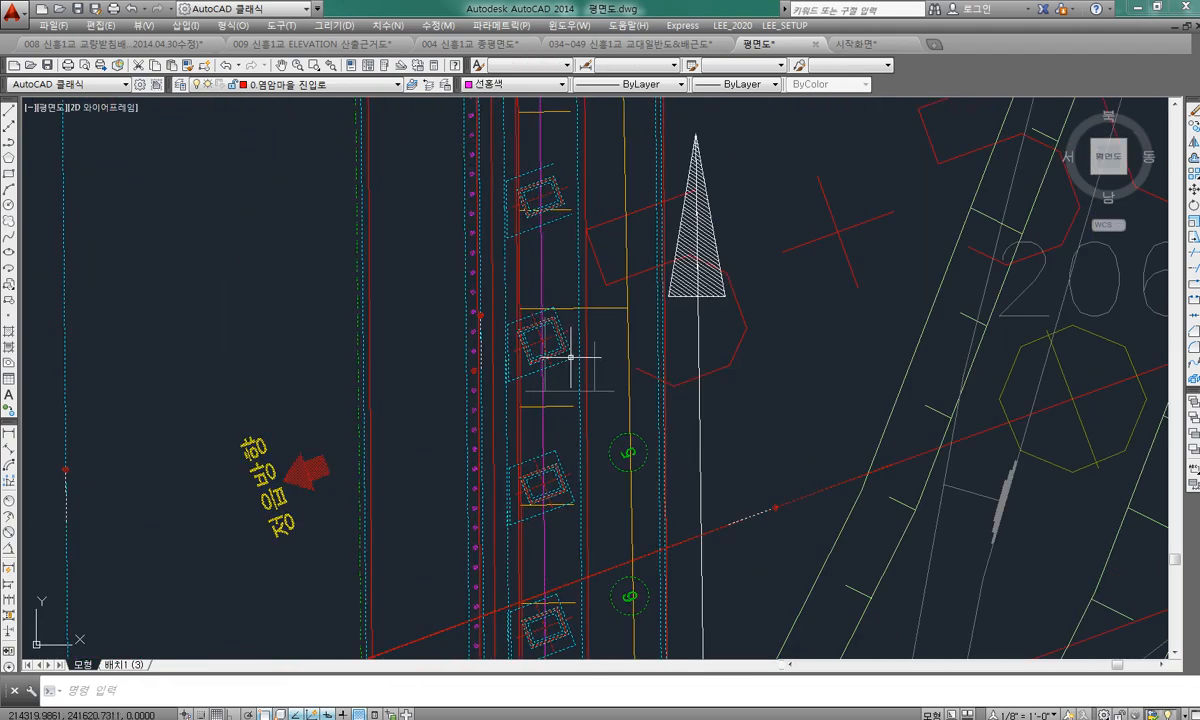
pyautogui.moveTo(570, 356); pyautogui.dragTo(549, 249, button='middle')
pyautogui.scroll(5, 560, 370)
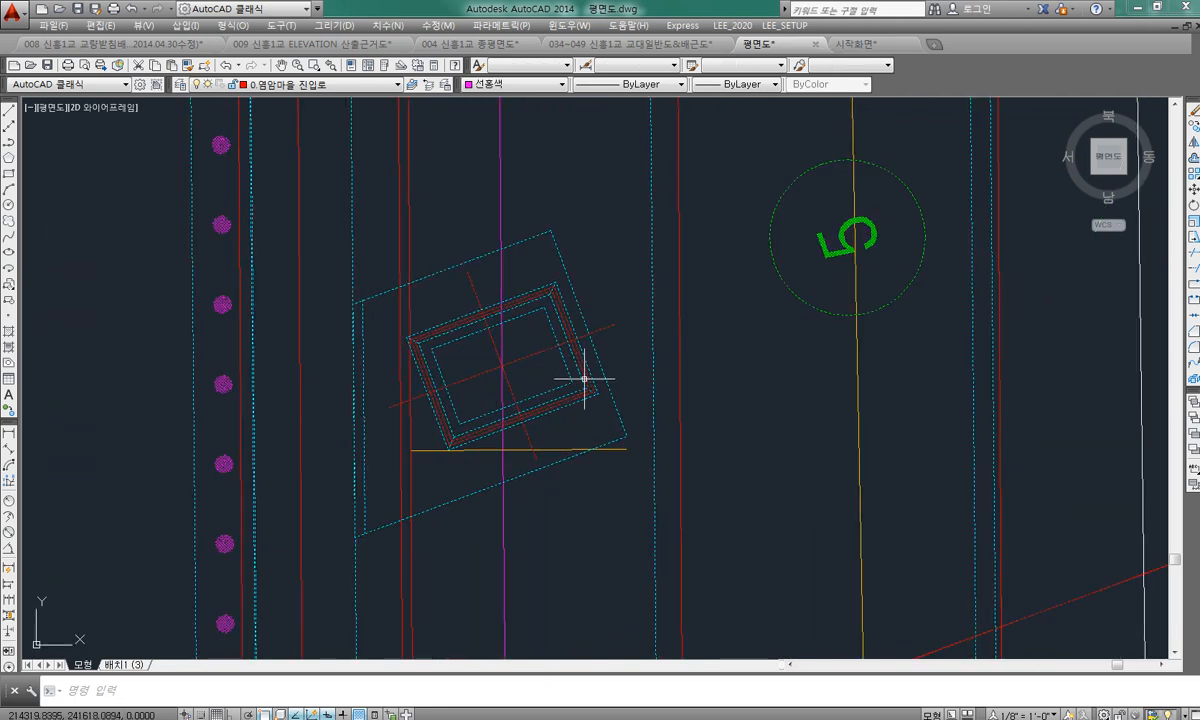
pyautogui.scroll(-5, 584, 378)
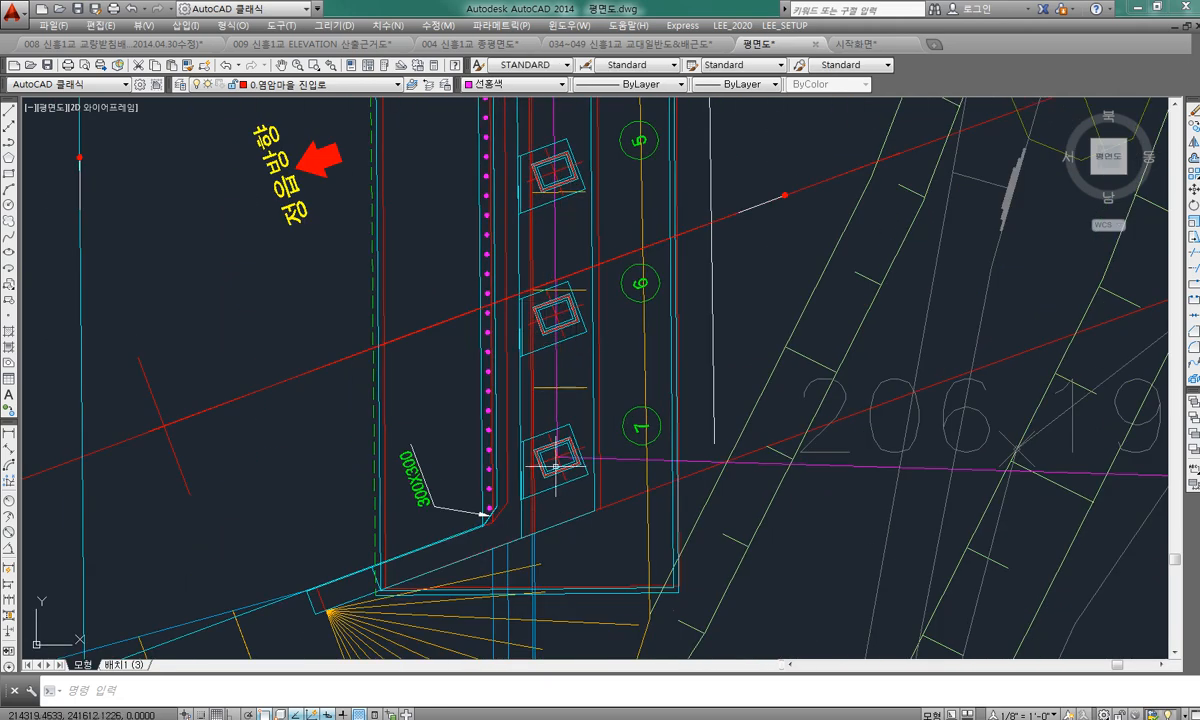
# Step: Examine the aligned abutment block's outline from bearing 7 up to bearing 1, including its outer corners
pyautogui.scroll(2, 559, 494)
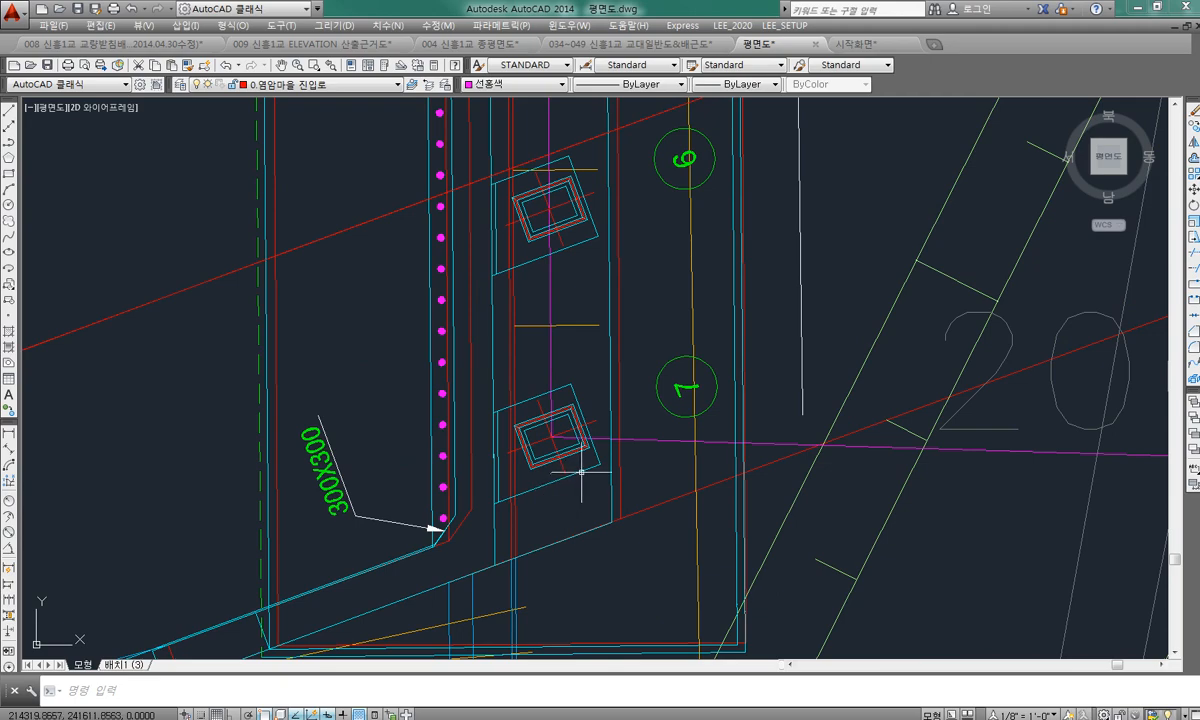
pyautogui.scroll(-5, 578, 458)
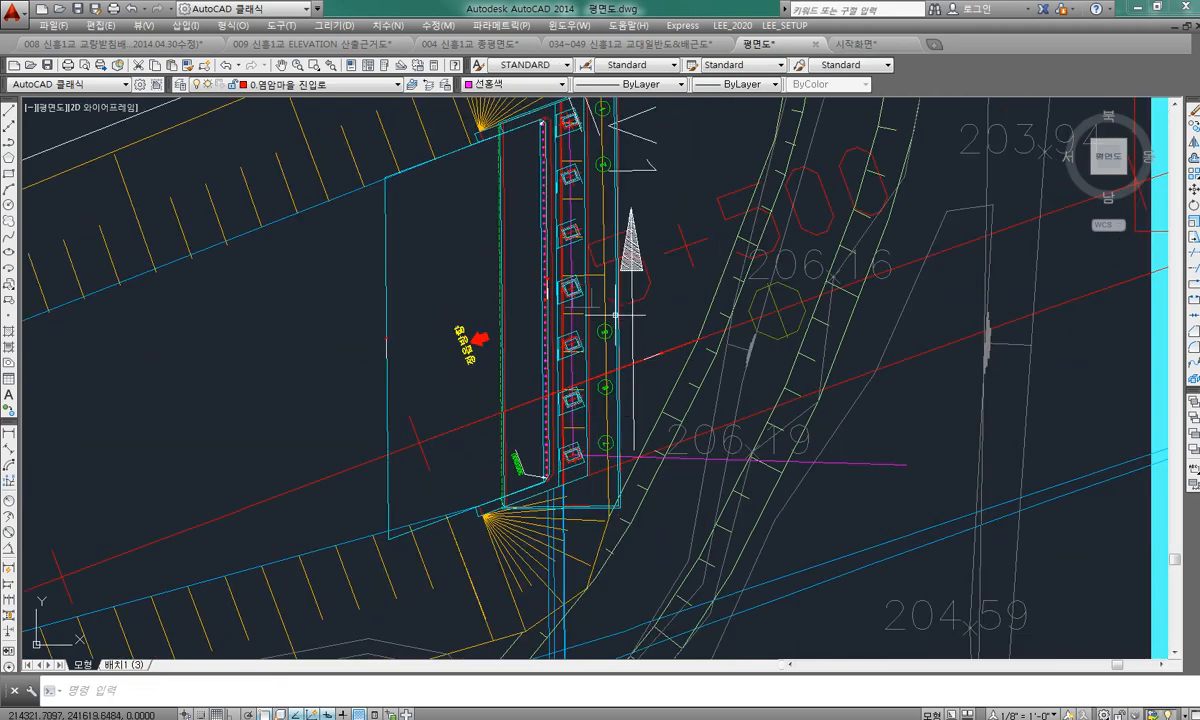
pyautogui.moveTo(530, 108); pyautogui.dragTo(498, 262, button='middle')
pyautogui.scroll(4, 499, 262)
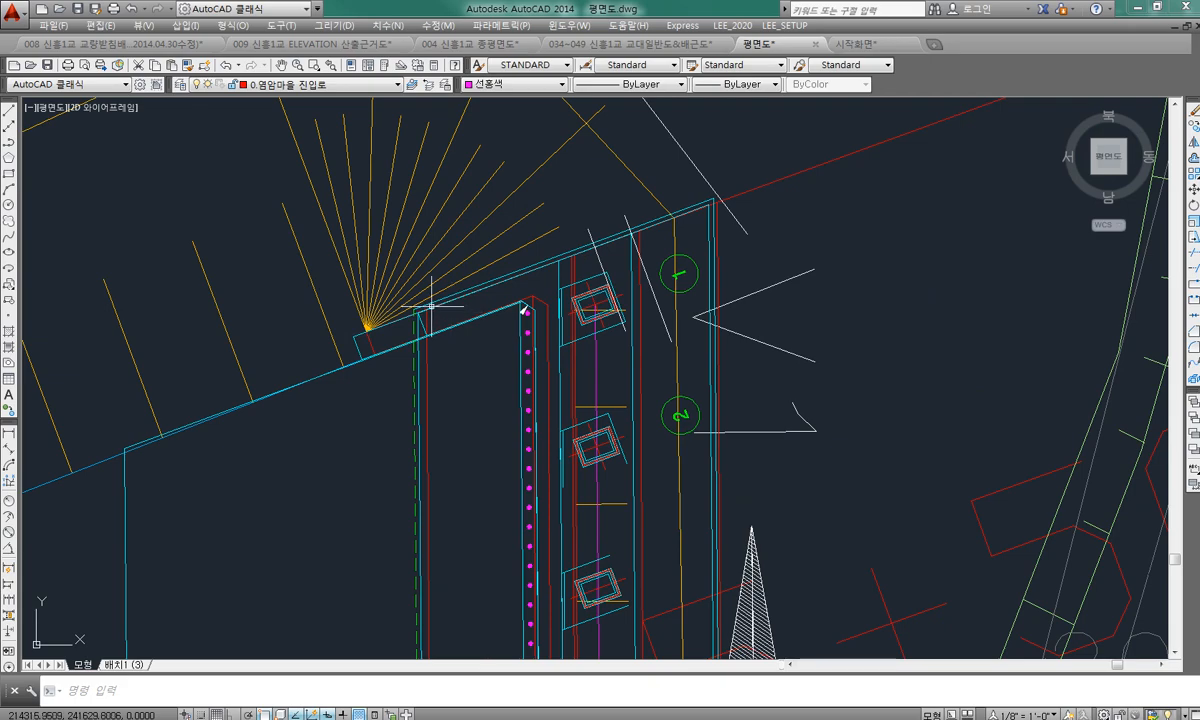
pyautogui.scroll(-2, 431, 305)
pyautogui.scroll(2, 615, 261)
pyautogui.click(599, 236)
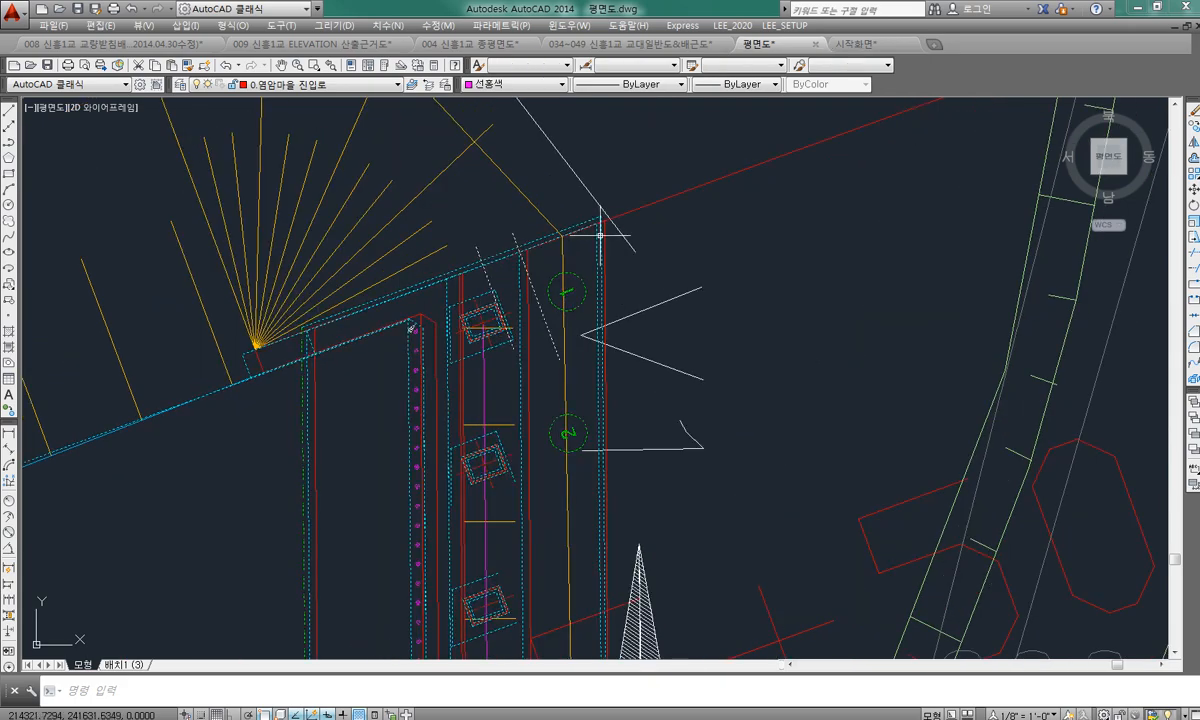
pyautogui.scroll(-4, 599, 236)
pyautogui.moveTo(509, 315); pyautogui.dragTo(476, 217, button='middle')
pyautogui.press('Escape')
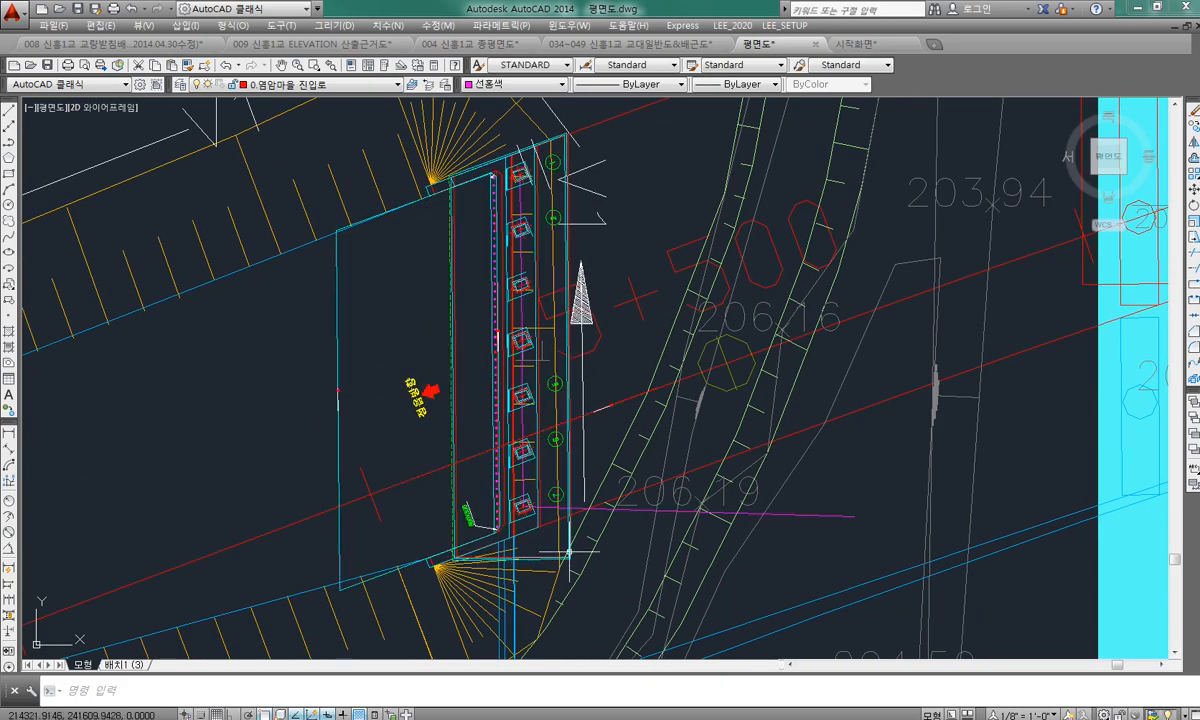
pyautogui.press('Escape')
pyautogui.scroll(4, 461, 255)
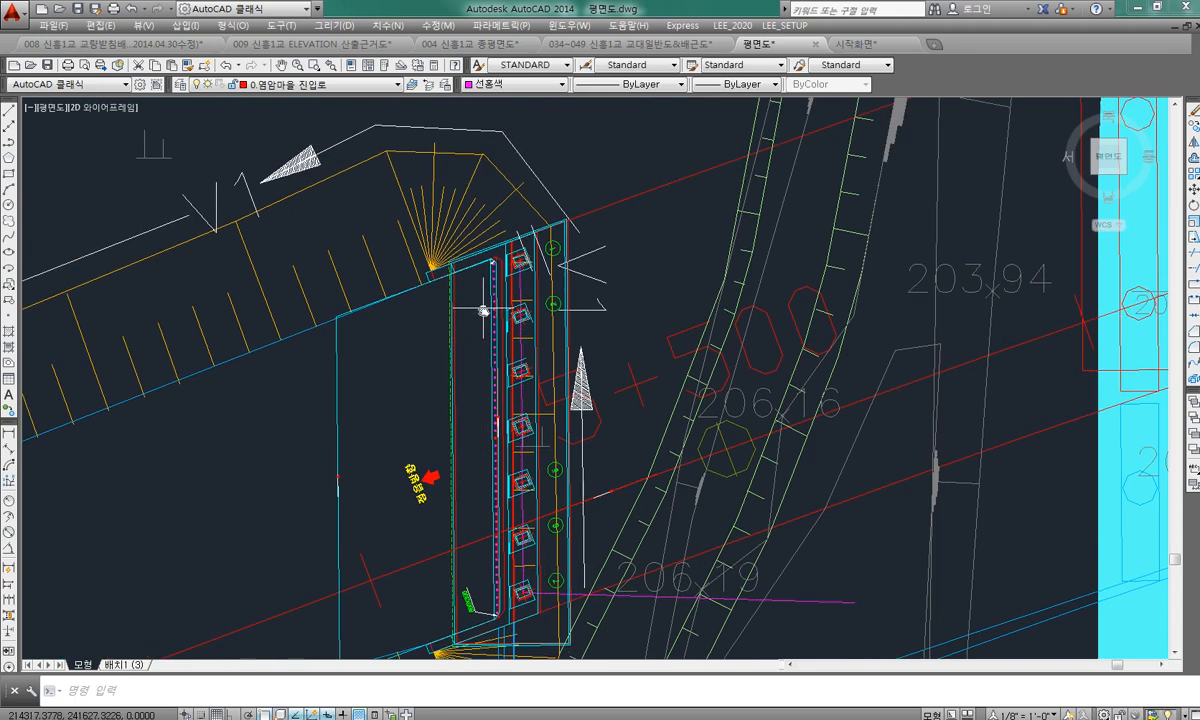
pyautogui.click(432, 295)
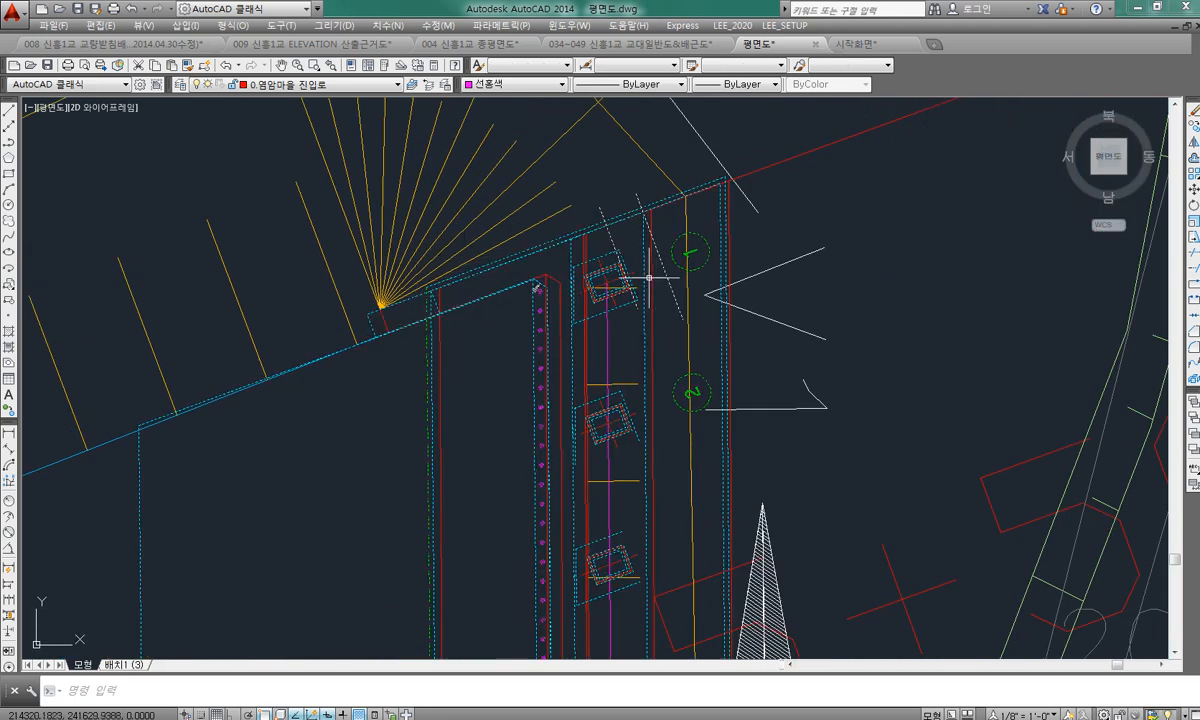
pyautogui.press('Escape')
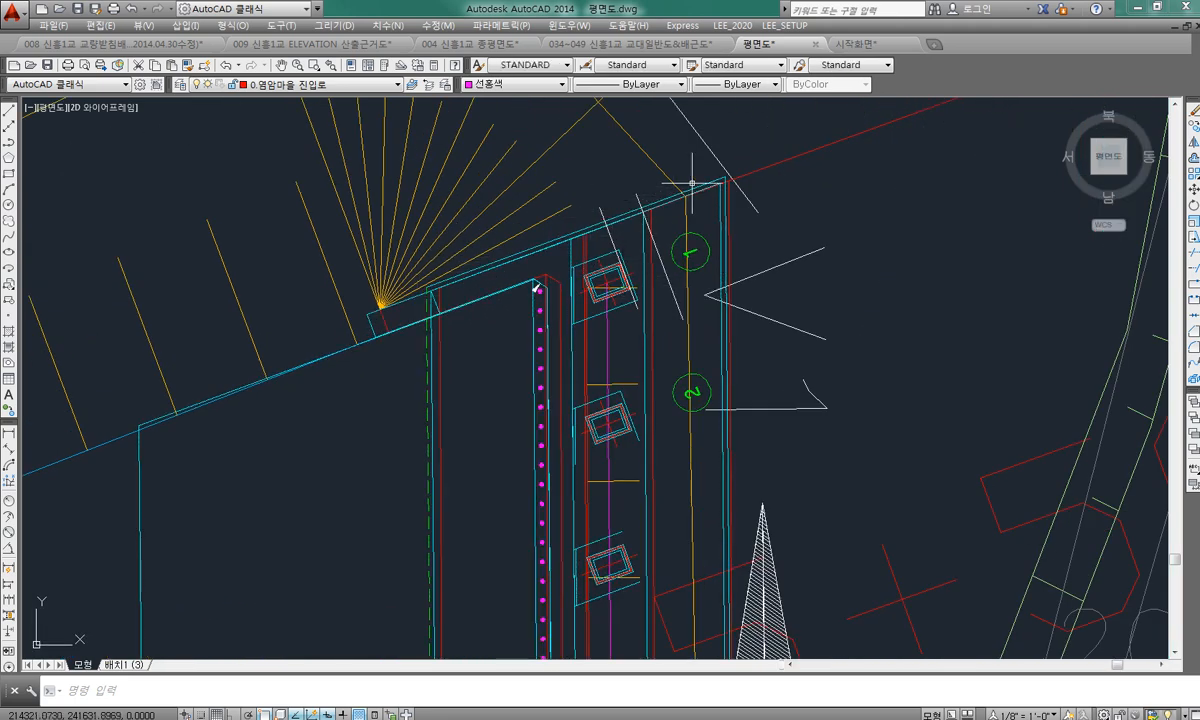
pyautogui.scroll(-5, 731, 200)
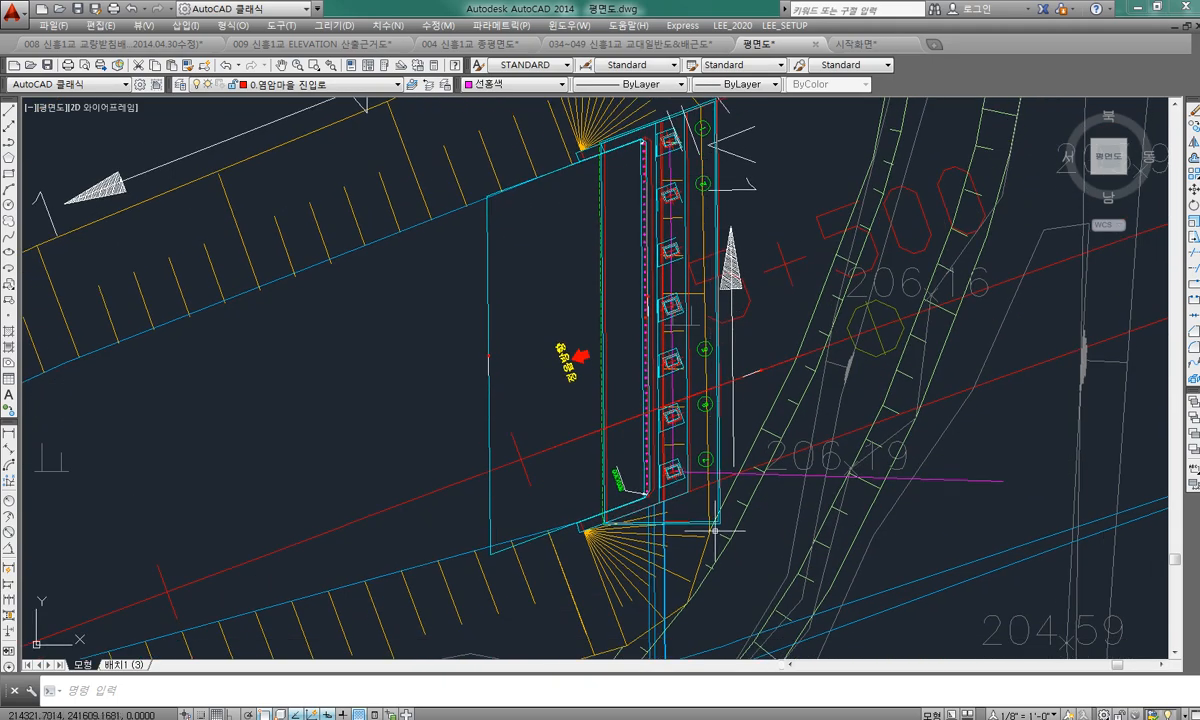
pyautogui.moveTo(620, 221); pyautogui.dragTo(620, 261, button='middle')
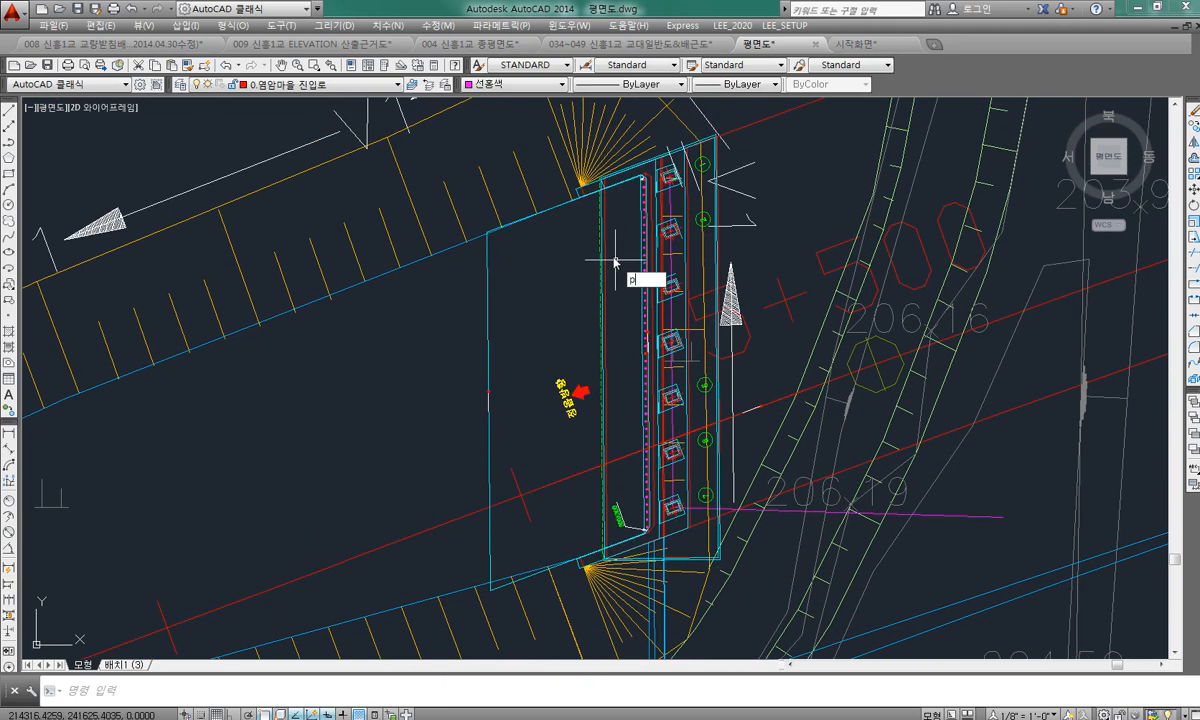
# Step: Start a wide polyline at the abutment outline's upper corner next to the wing wall
pyautogui.write('l')
pyautogui.press('Return')
pyautogui.scroll(2, 598, 197)
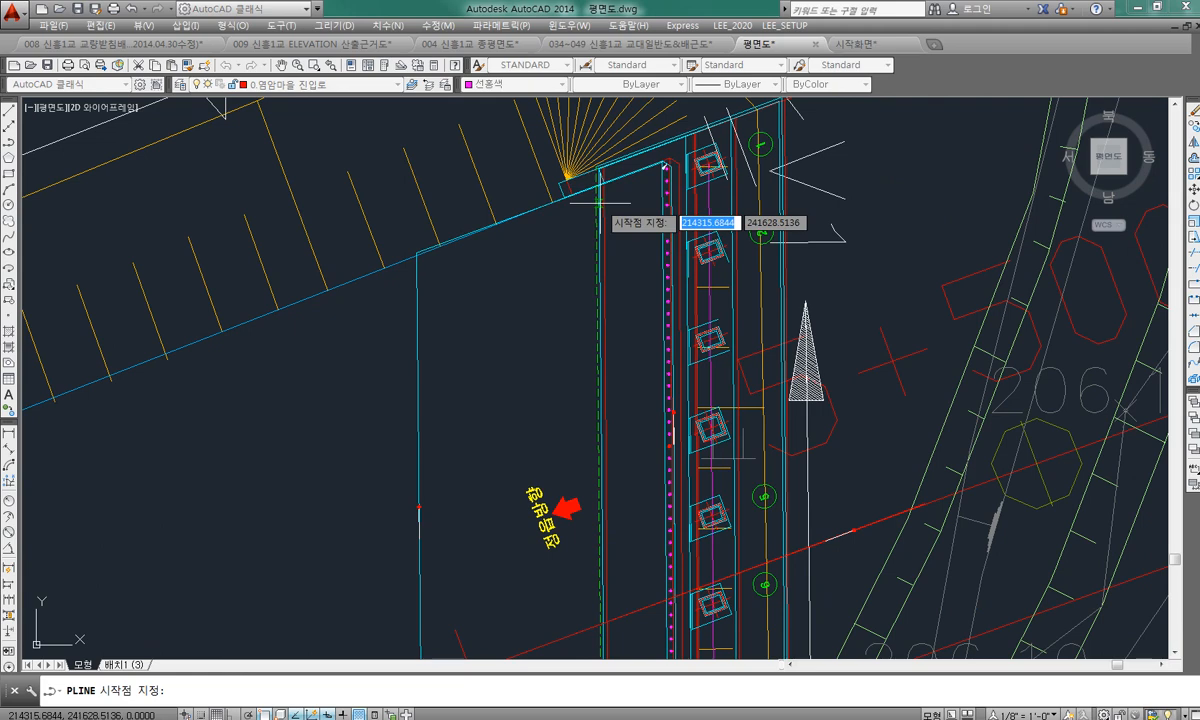
pyautogui.press('Escape')
pyautogui.scroll(3, 604, 175)
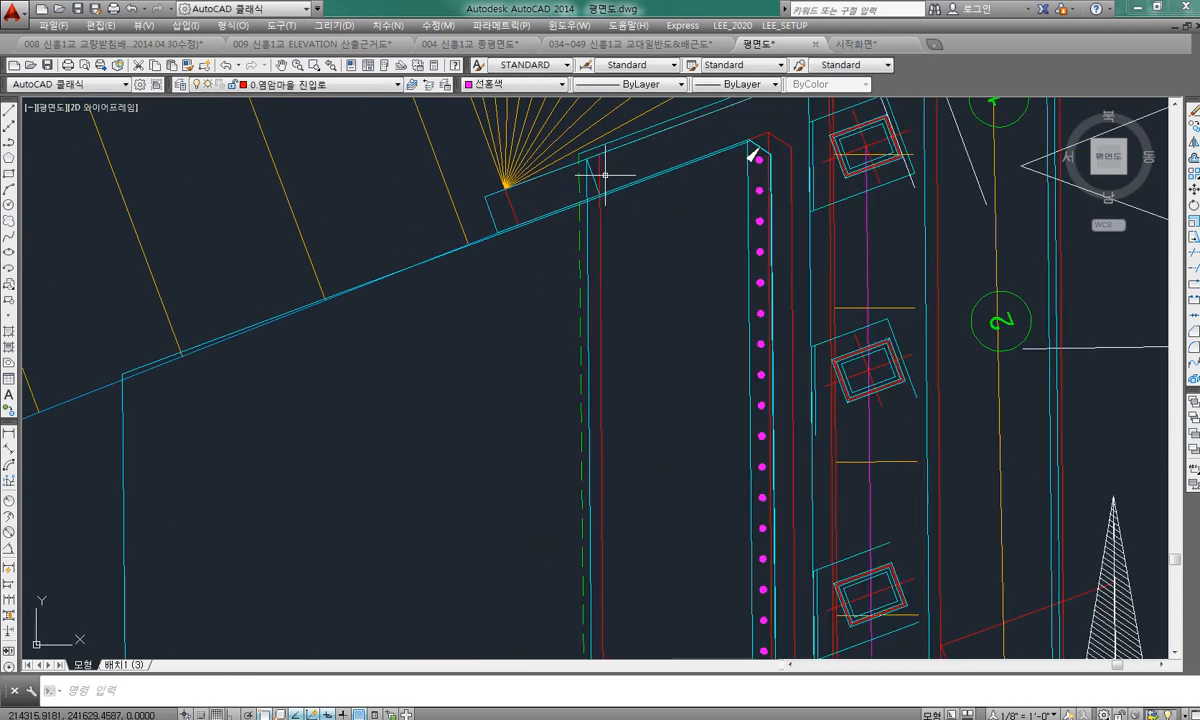
pyautogui.write('pl')
pyautogui.press('Return')
pyautogui.moveTo(605, 175); pyautogui.dragTo(609, 227, button='middle')
pyautogui.click(584, 204)
pyautogui.scroll(-2, 584, 323)
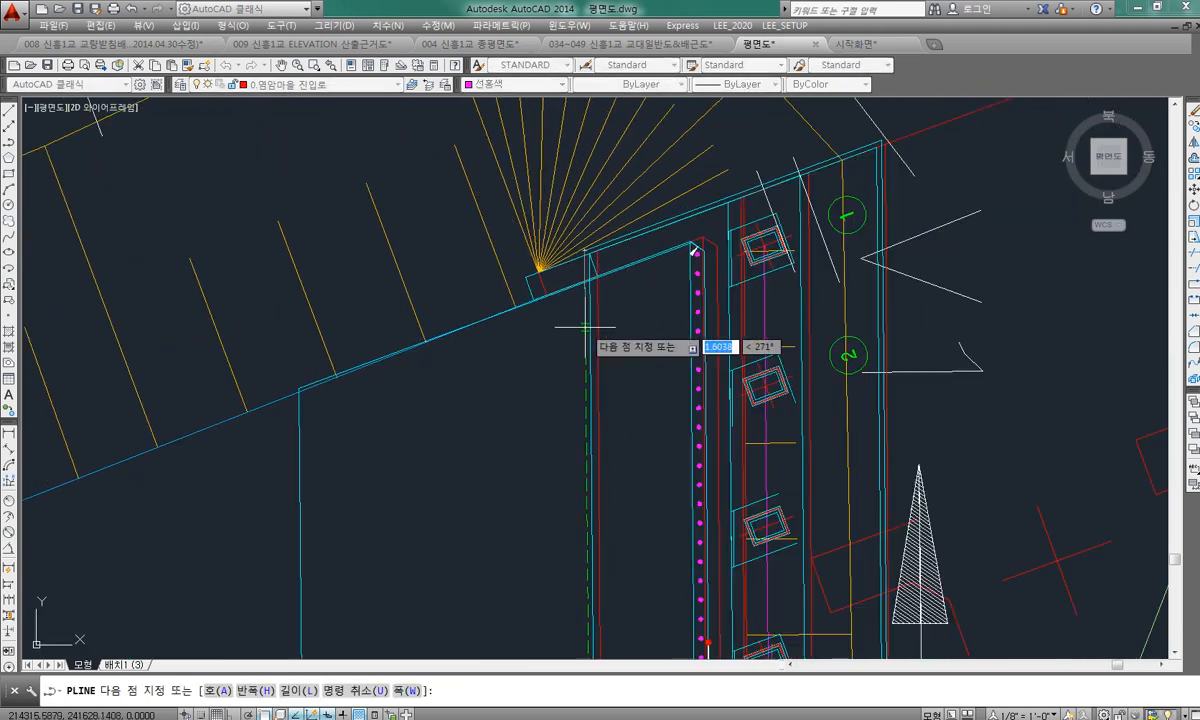
pyautogui.write('w')
pyautogui.press('Return')
pyautogui.moveTo(599, 352); pyautogui.dragTo(595, 324, button='middle')
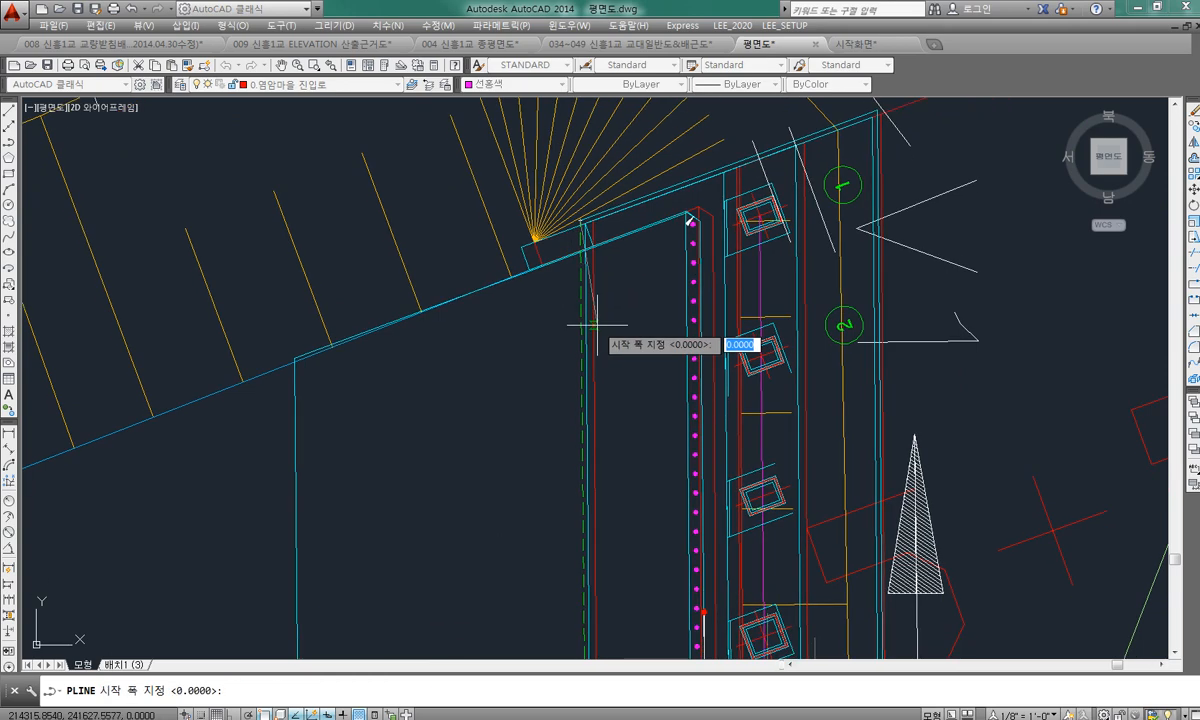
pyautogui.press('Return')
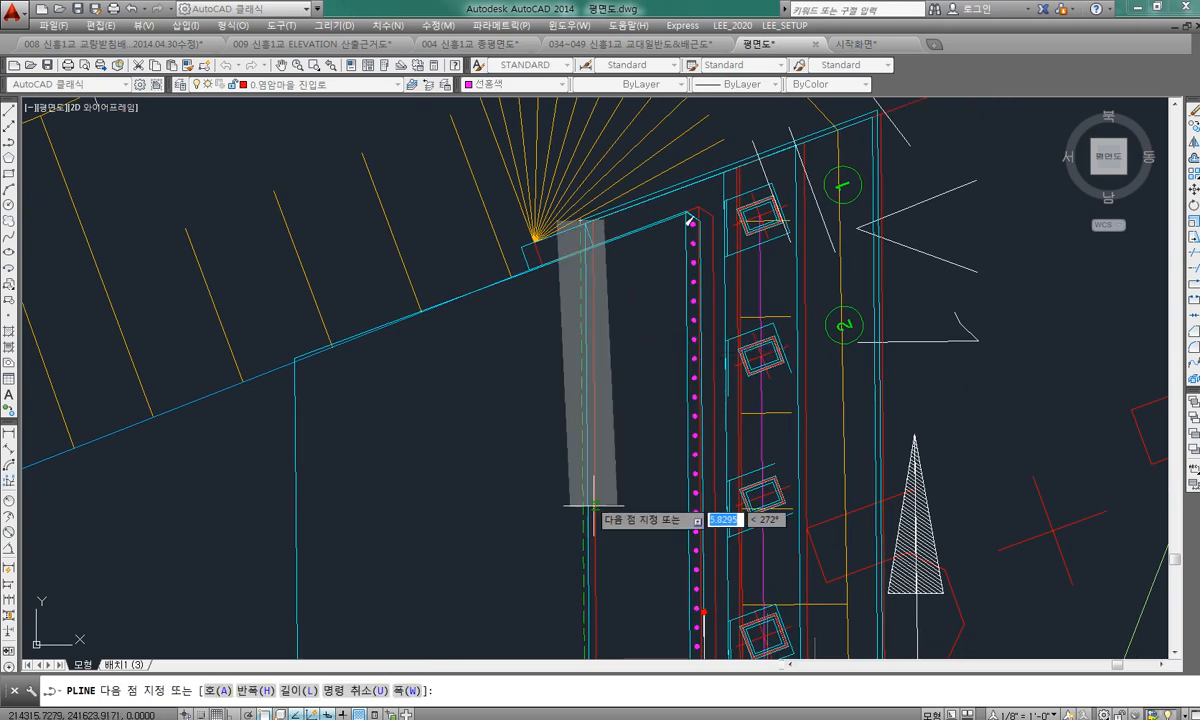
# Step: Trace the wide polyline through the abutment outline's two lower corners and upper outer corner, and close it
pyautogui.scroll(-2, 590, 515)
pyautogui.moveTo(590, 515); pyautogui.dragTo(587, 170, button='middle')
pyautogui.click(712, 618)
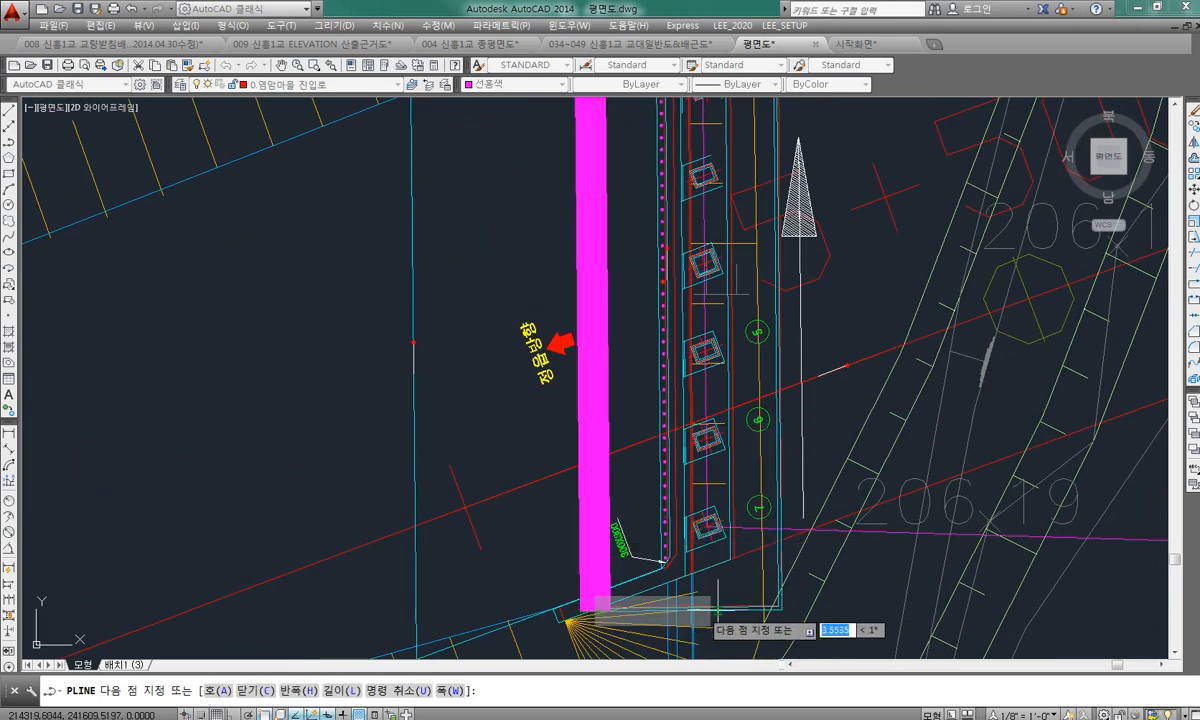
pyautogui.click(781, 603)
pyautogui.moveTo(782, 125); pyautogui.dragTo(753, 408, button='middle')
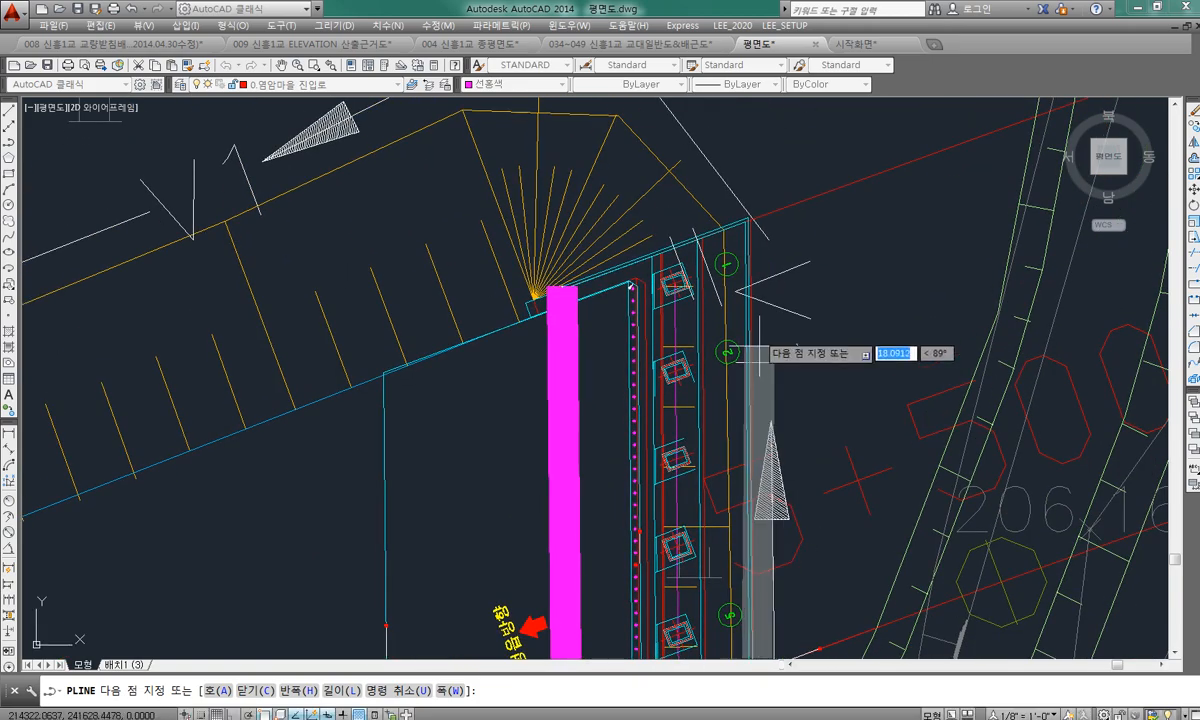
pyautogui.click(748, 217)
pyautogui.write('c')
pyautogui.press('Return')
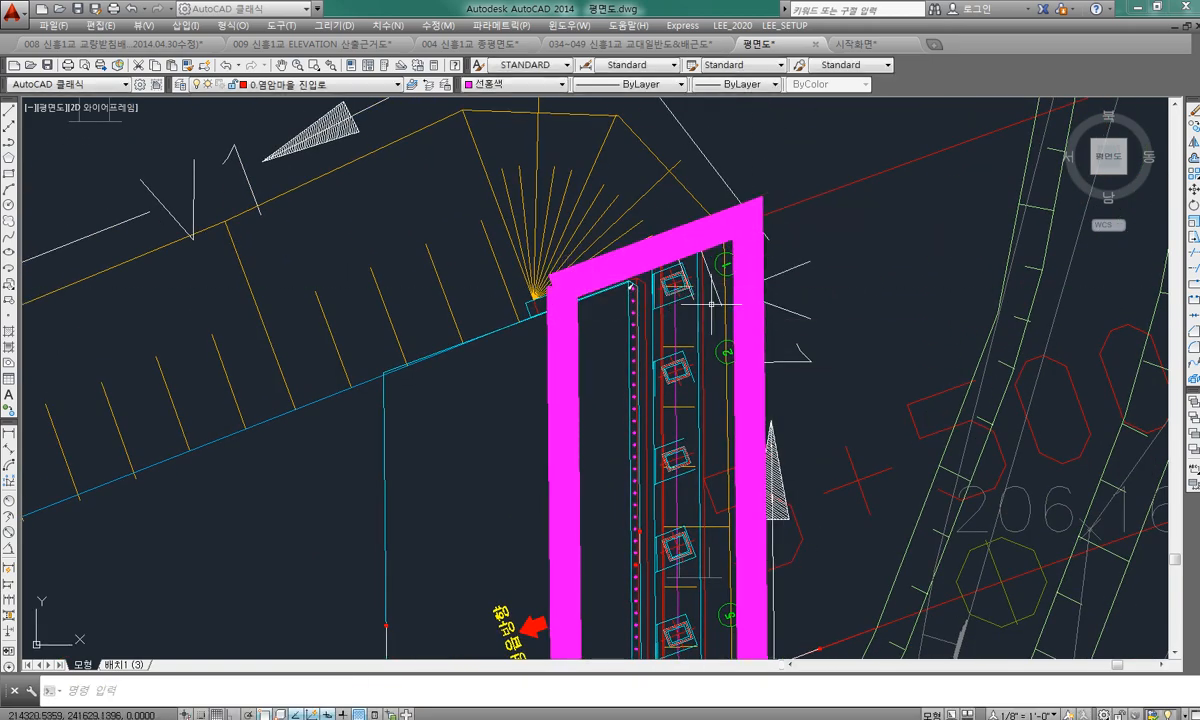
# Step: Move the thick closed outline off the abutment block to the empty area north of it
pyautogui.moveTo(771, 377); pyautogui.dragTo(675, 214, button='middle')
pyautogui.scroll(-4, 679, 278)
pyautogui.scroll(4, 676, 270)
pyautogui.click(670, 252)
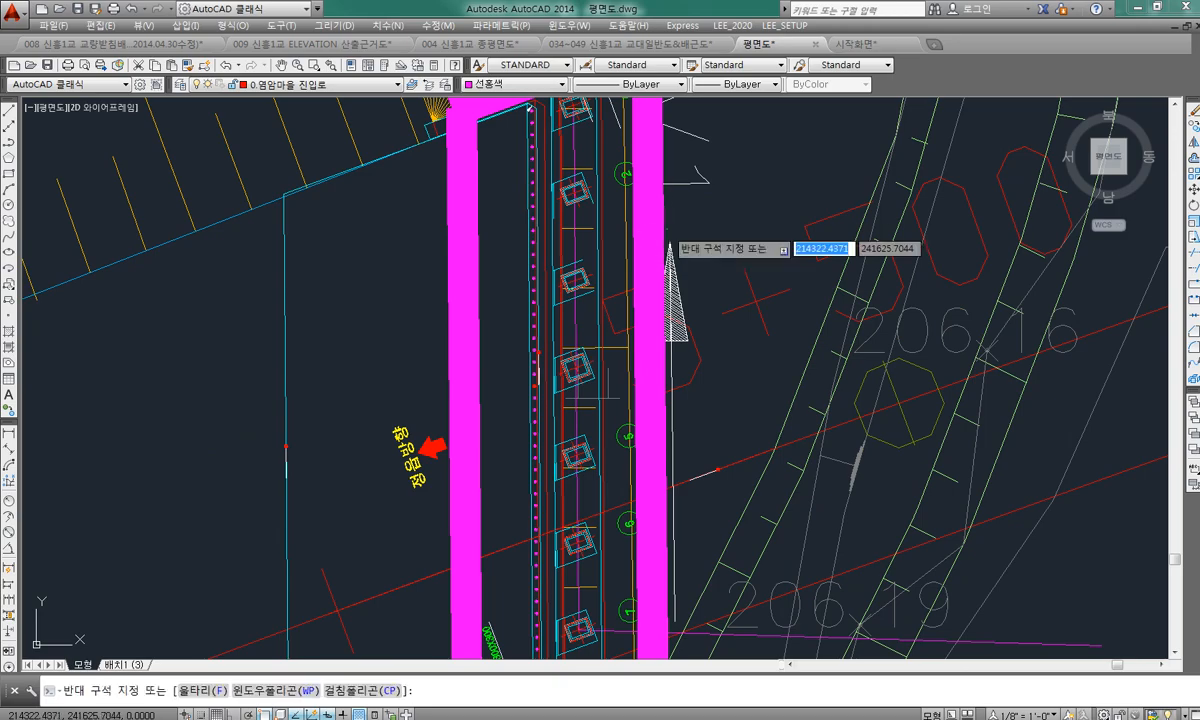
pyautogui.click(654, 214)
pyautogui.scroll(-3, 660, 240)
pyautogui.moveTo(664, 245); pyautogui.dragTo(620, 423, button='middle')
pyautogui.write('m')
pyautogui.press('Return')
pyautogui.click(647, 339)
pyautogui.scroll(-7, 704, 346)
pyautogui.click(634, 281)
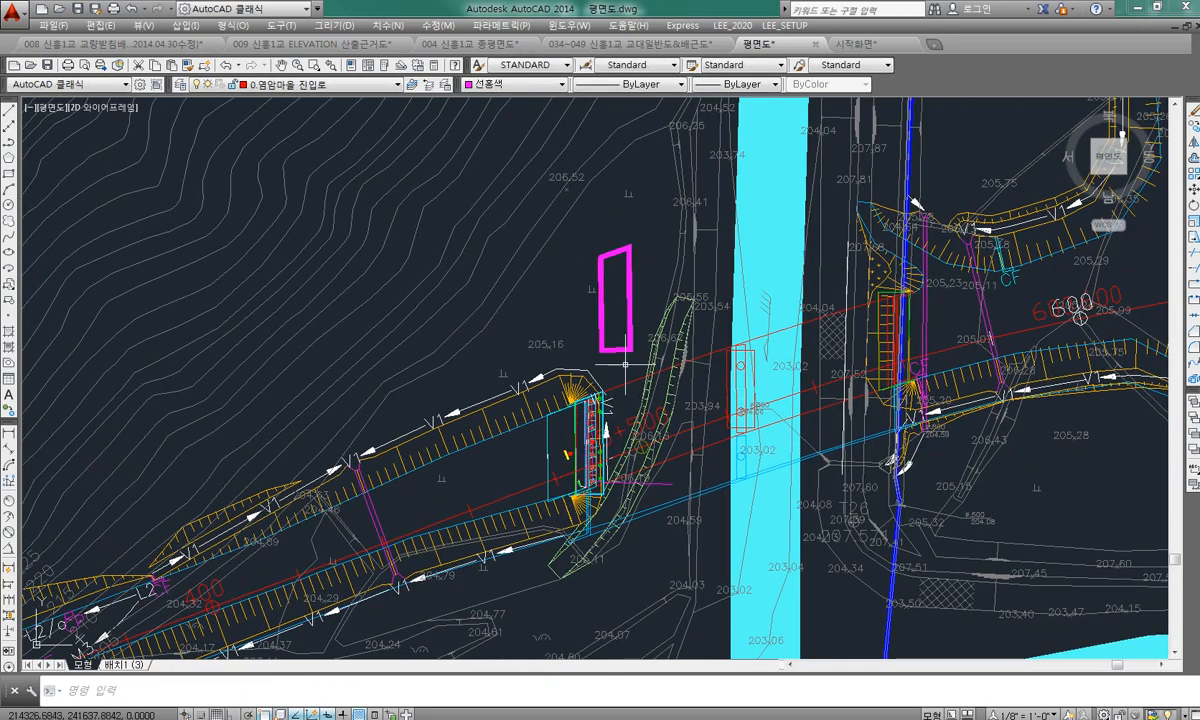
# Step: Draw a small circle inside the moved outline near its lower end
pyautogui.scroll(4, 625, 365)
pyautogui.press('Return')
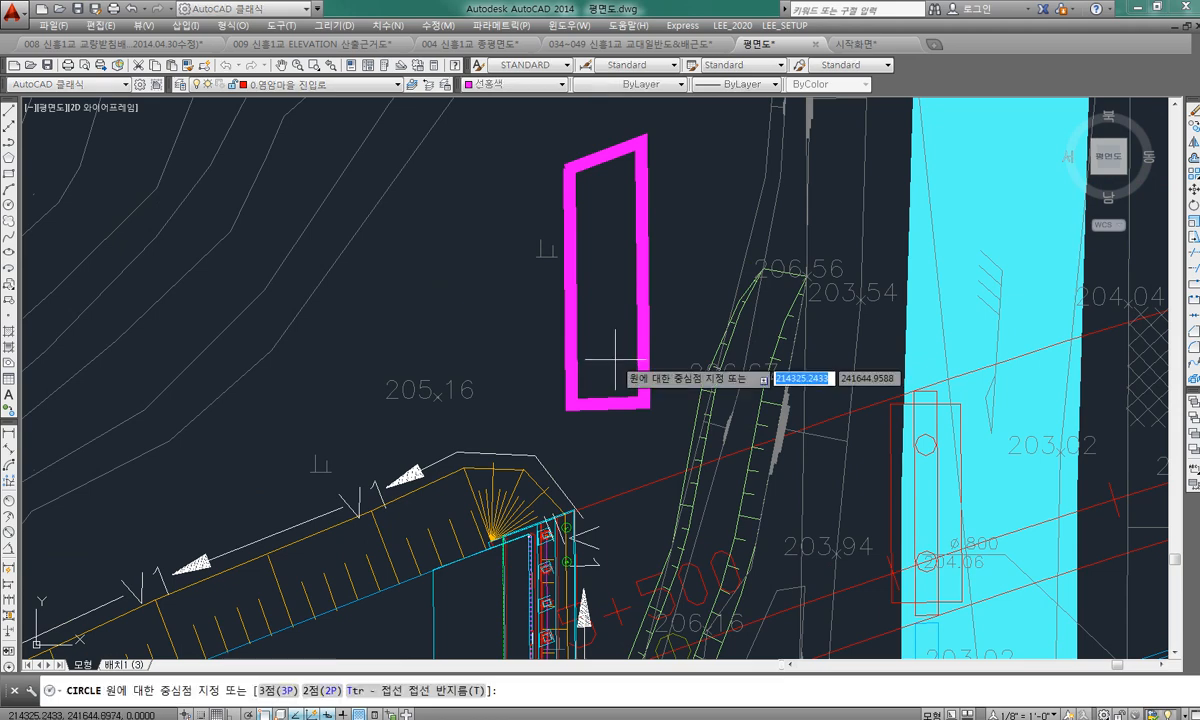
pyautogui.scroll(2, 612, 362)
pyautogui.click(588, 383)
pyautogui.click(596, 383)
pyautogui.click(599, 364)
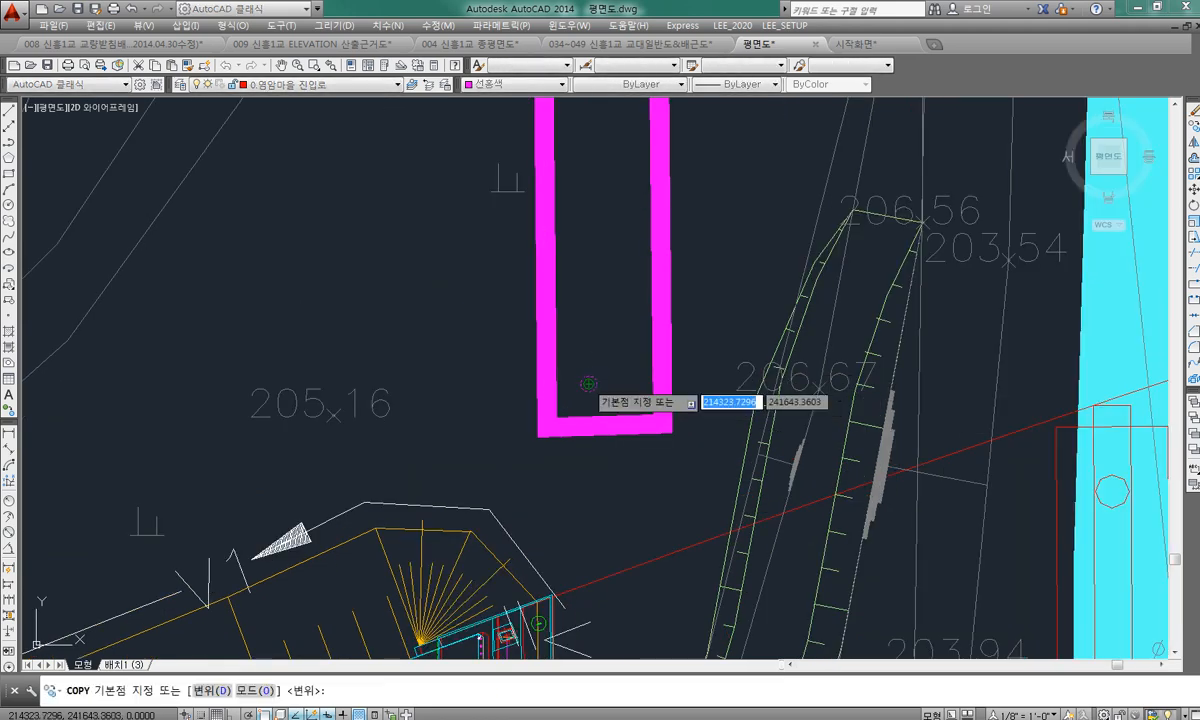
pyautogui.click(584, 397)
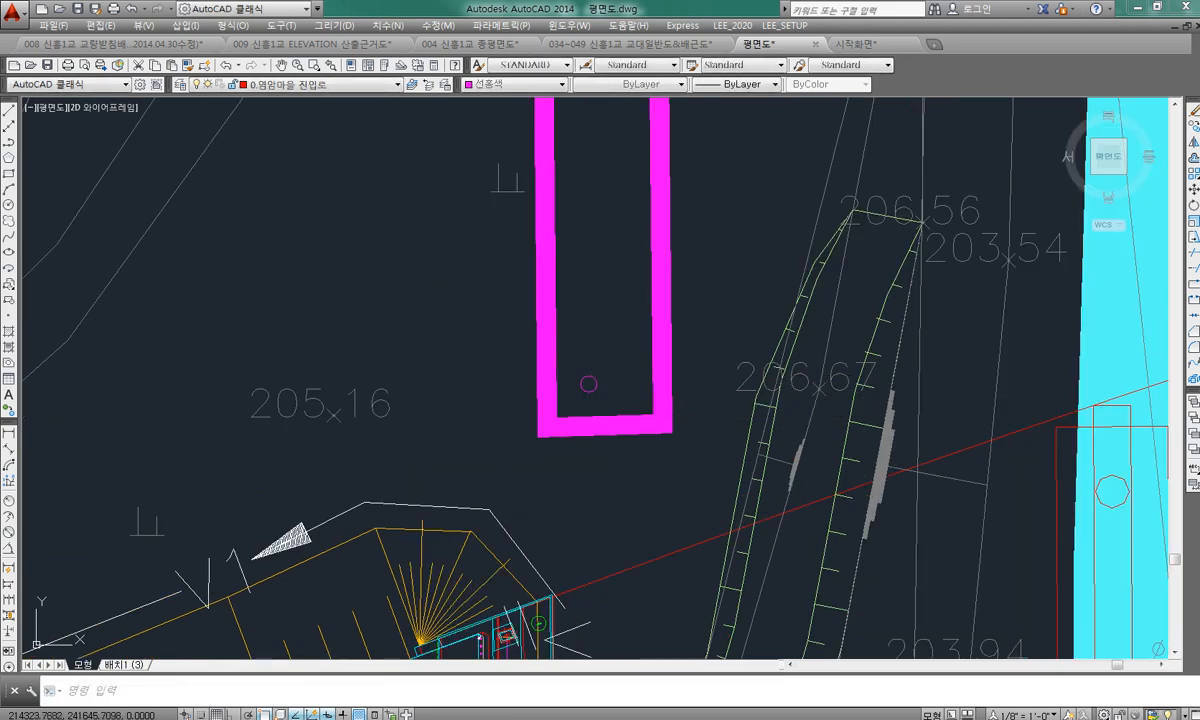
# Step: Copy the small circle six times in a column up the inside of the moved outline
pyautogui.write('co')
pyautogui.press('space')
pyautogui.click(586, 383)
pyautogui.click(590, 355)
pyautogui.click(579, 252)
pyautogui.click(589, 211)
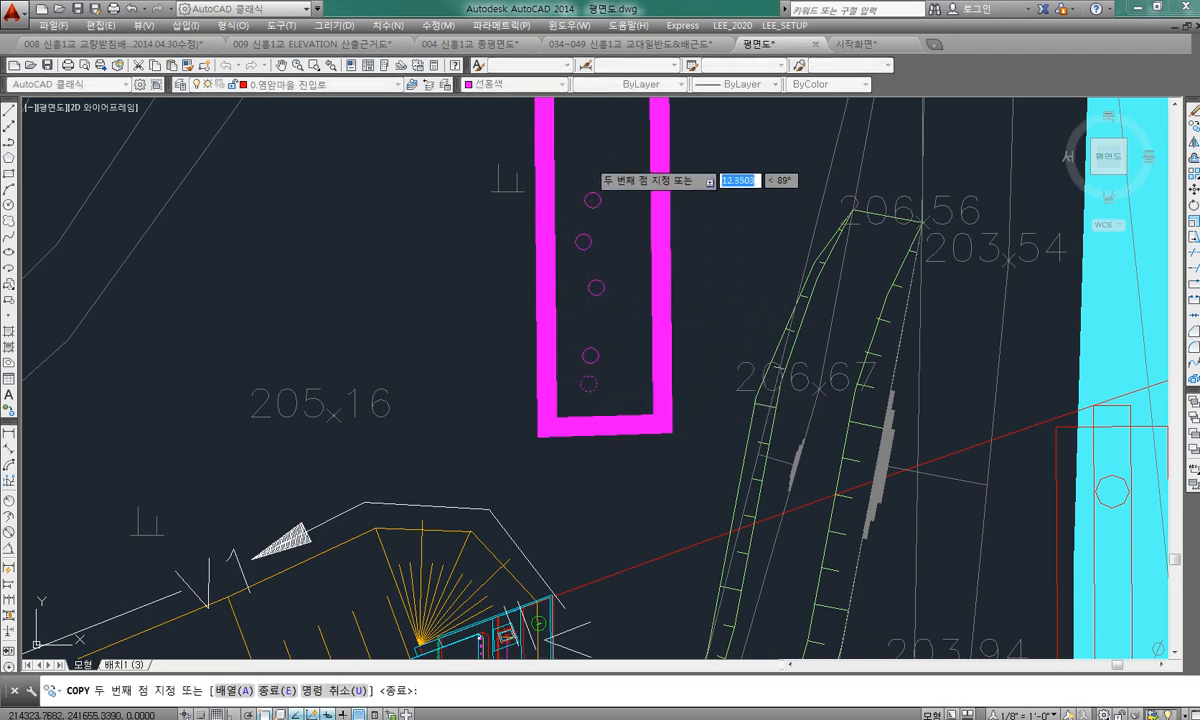
pyautogui.click(590, 167)
pyautogui.moveTo(598, 184); pyautogui.dragTo(603, 324, button='middle')
pyautogui.click(606, 254)
pyautogui.press('space')
# Step: Delete the thick moved outline together with all the small circles inside it
pyautogui.scroll(-2, 667, 442)
pyautogui.moveTo(665, 440); pyautogui.dragTo(688, 222, button='middle')
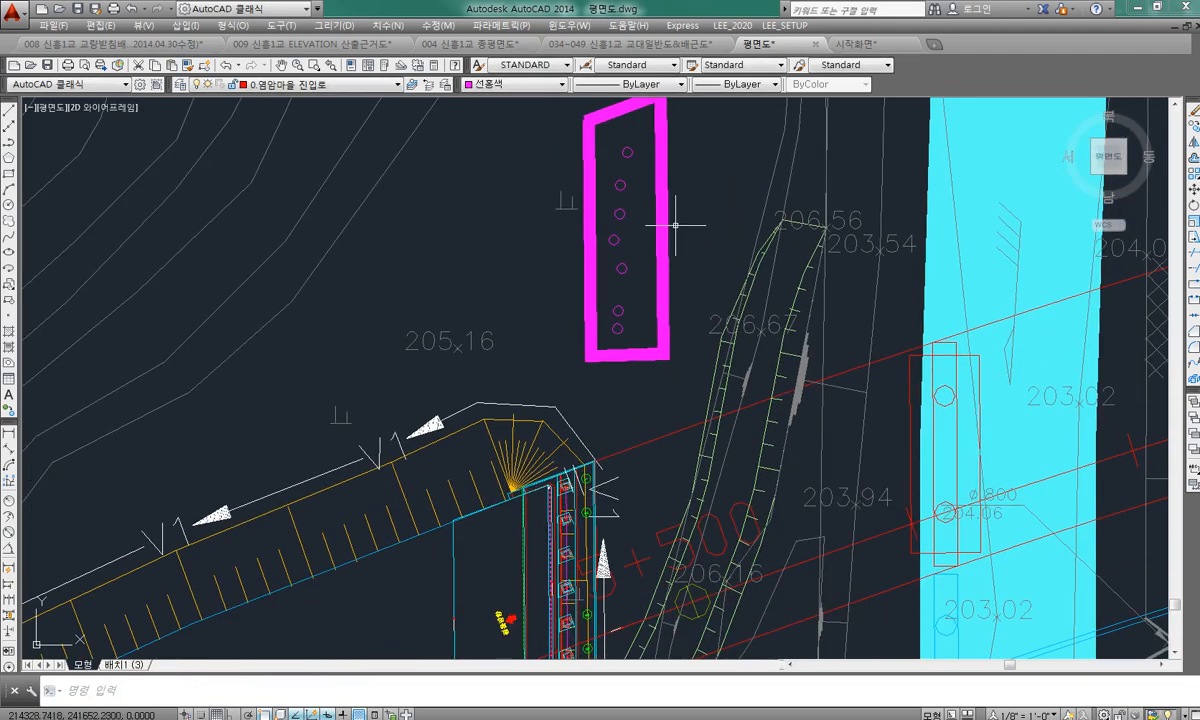
pyautogui.scroll(-2, 584, 470)
pyautogui.scroll(2, 566, 460)
pyautogui.moveTo(568, 551); pyautogui.dragTo(570, 385, button='middle')
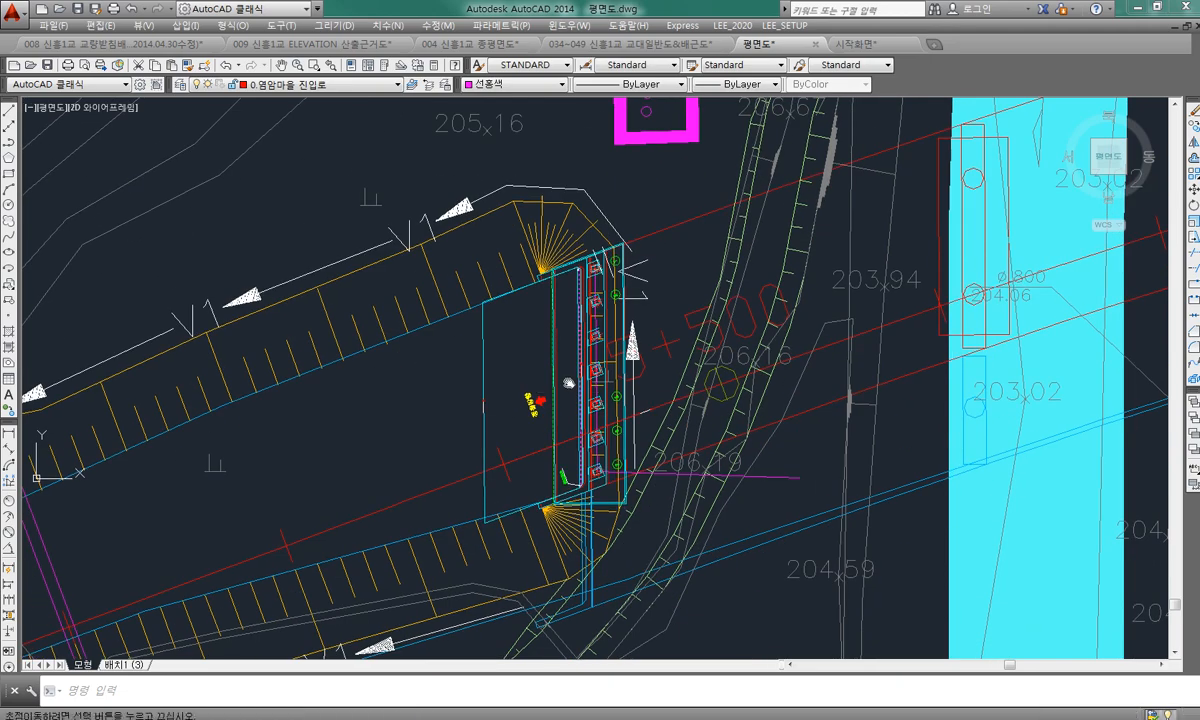
pyautogui.moveTo(646, 290); pyautogui.dragTo(626, 496, button='middle')
pyautogui.click(663, 364)
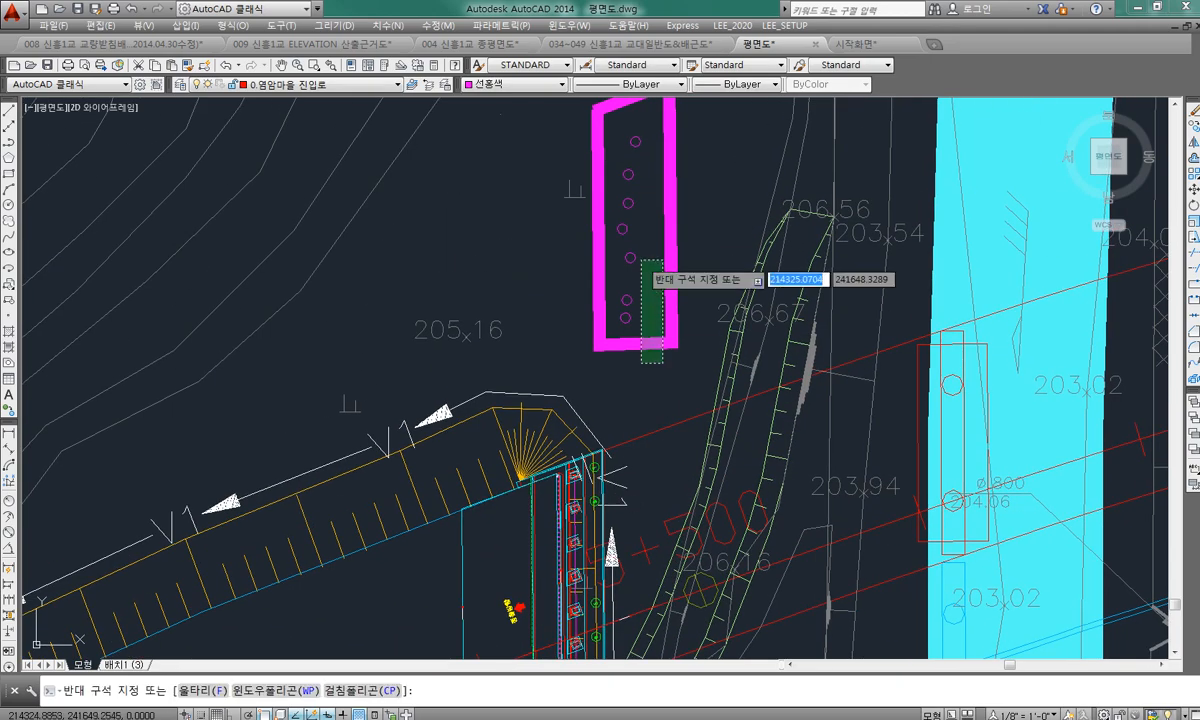
pyautogui.click(622, 200)
pyautogui.press('Delete')
pyautogui.click(645, 251)
pyautogui.click(639, 140)
pyautogui.press('Delete')
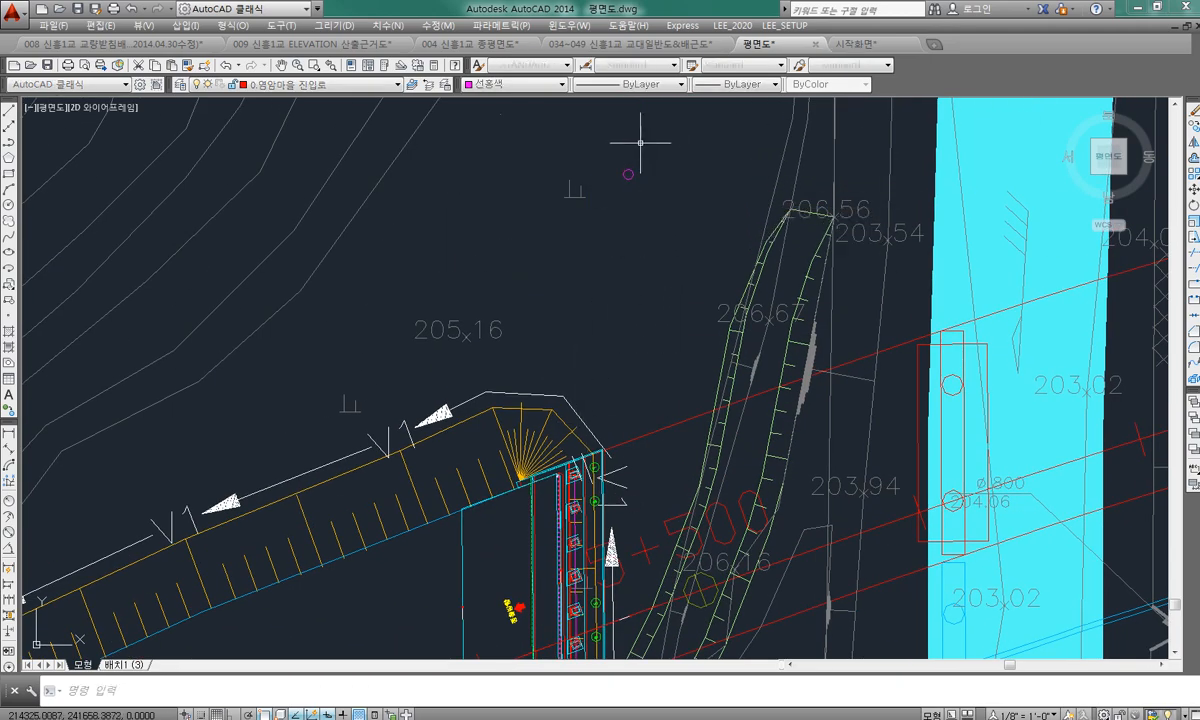
pyautogui.click(643, 148)
pyautogui.click(620, 198)
pyautogui.press('Delete')
# Step: Label the X and Y coordinates of the abutment's upper corner next to the wing wall, with the text above the slope
pyautogui.moveTo(613, 425); pyautogui.dragTo(612, 328, button='middle')
pyautogui.scroll(2, 612, 328)
pyautogui.write('xy')
pyautogui.press('space')
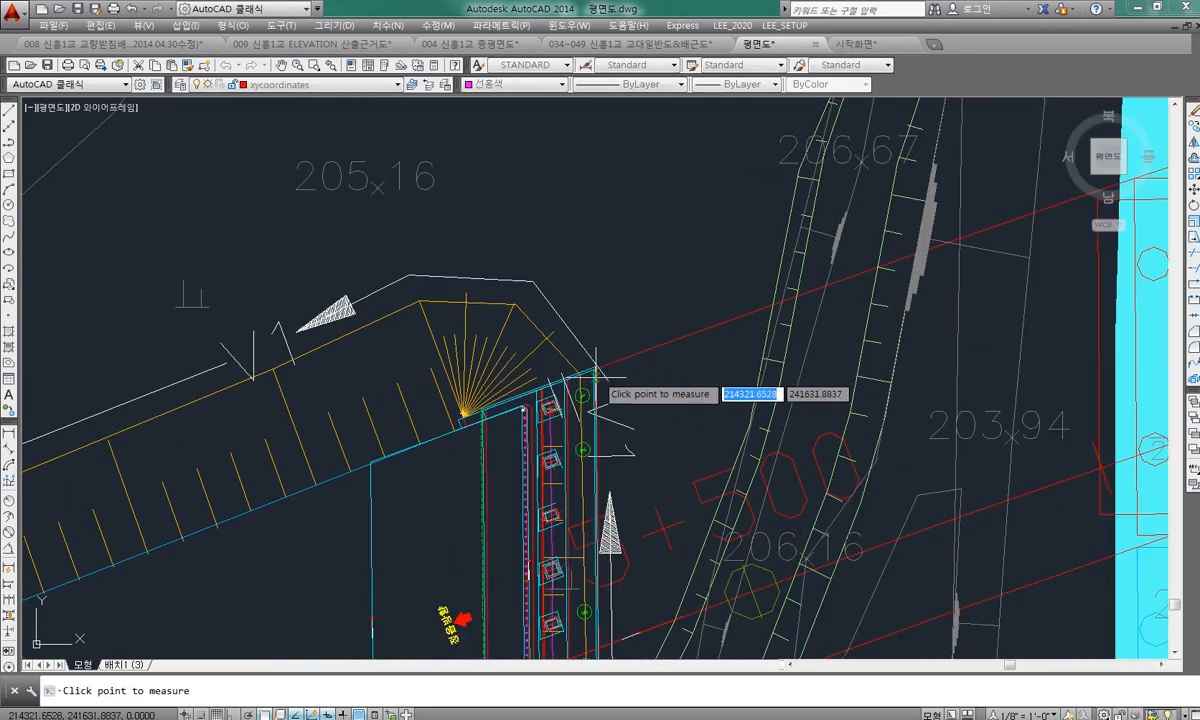
pyautogui.scroll(4, 562, 405)
pyautogui.scroll(2, 356, 417)
pyautogui.scroll(2, 352, 417)
pyautogui.click(349, 405)
pyautogui.scroll(-7, 362, 407)
pyautogui.moveTo(375, 410); pyautogui.dragTo(447, 420, button='middle')
pyautogui.click(345, 268)
pyautogui.click(240, 266)
pyautogui.press('Escape')
# Step: Label the X and Y coordinates of the abutment's upper outer corner beside bearing 1, with the text outside the block
pyautogui.press('space')
pyautogui.scroll(6, 541, 377)
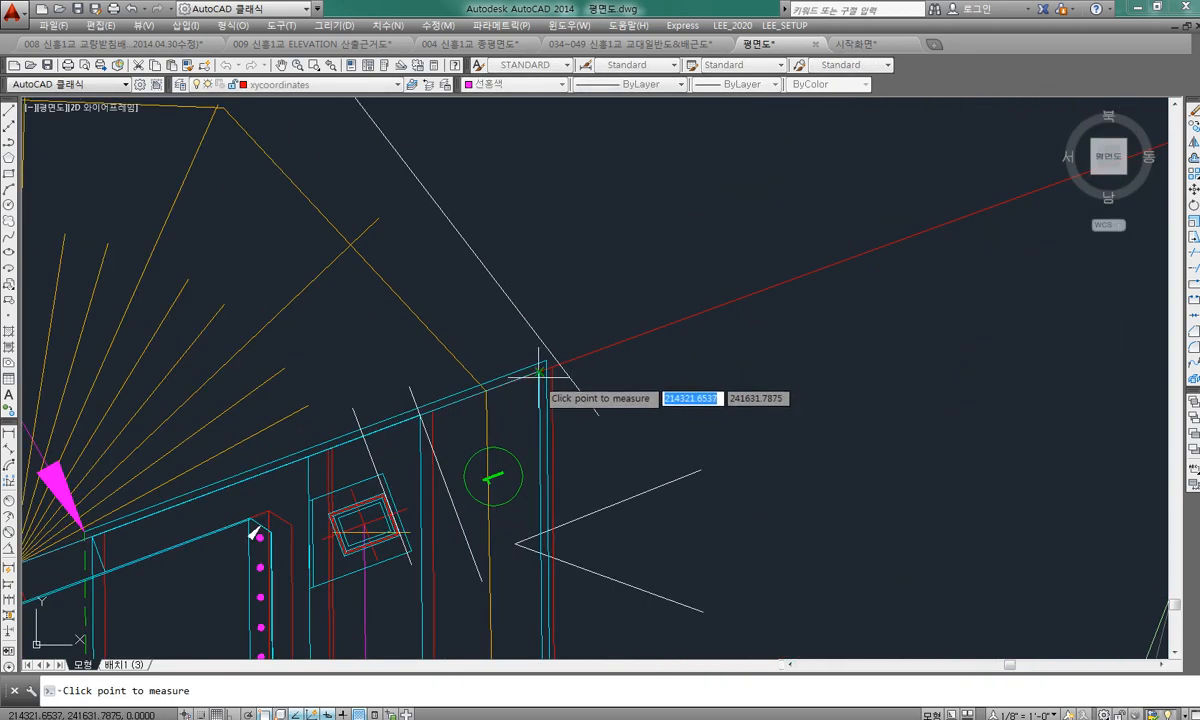
pyautogui.click(548, 361)
pyautogui.click(651, 236)
pyautogui.scroll(-3, 688, 326)
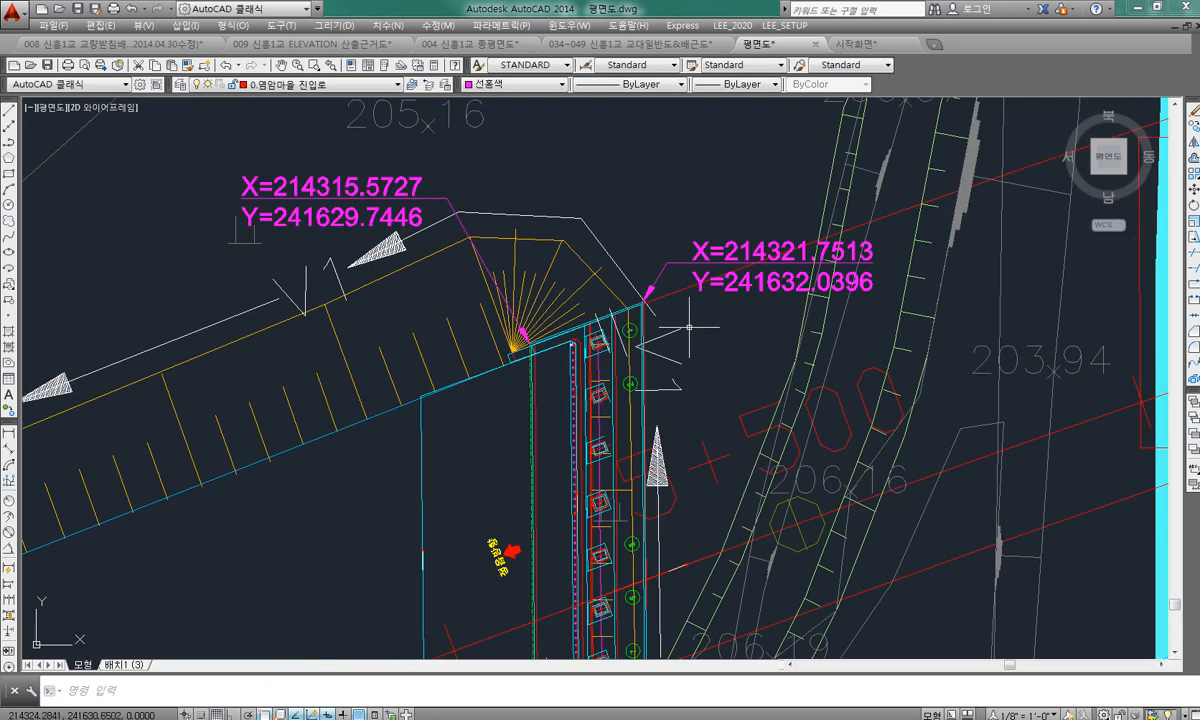
# Step: Delete the two X/Y coordinate labels at the abutment's upper corners
pyautogui.moveTo(624, 278); pyautogui.dragTo(592, 169, button='middle')
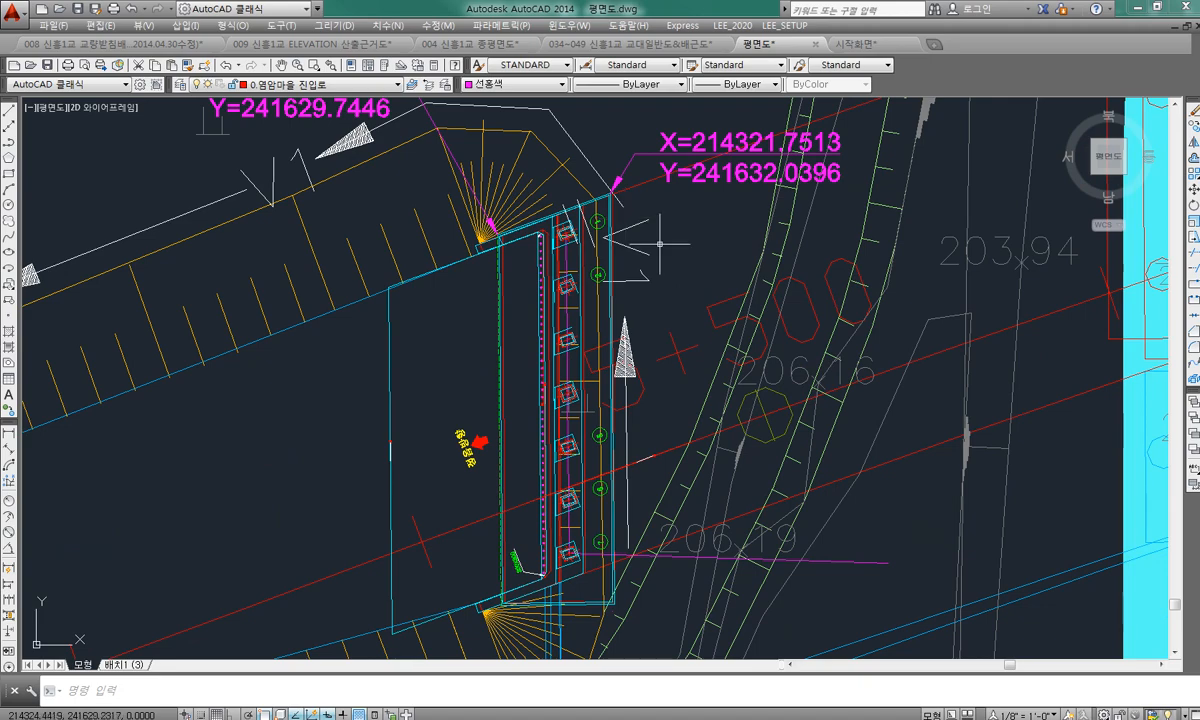
pyautogui.moveTo(660, 243)
pyautogui.mouseDown(button='middle')
pyautogui.moveTo(504, 309)
pyautogui.moveTo(405, 280)
pyautogui.mouseUp(button='middle')
pyautogui.scroll(-2, 504, 309)
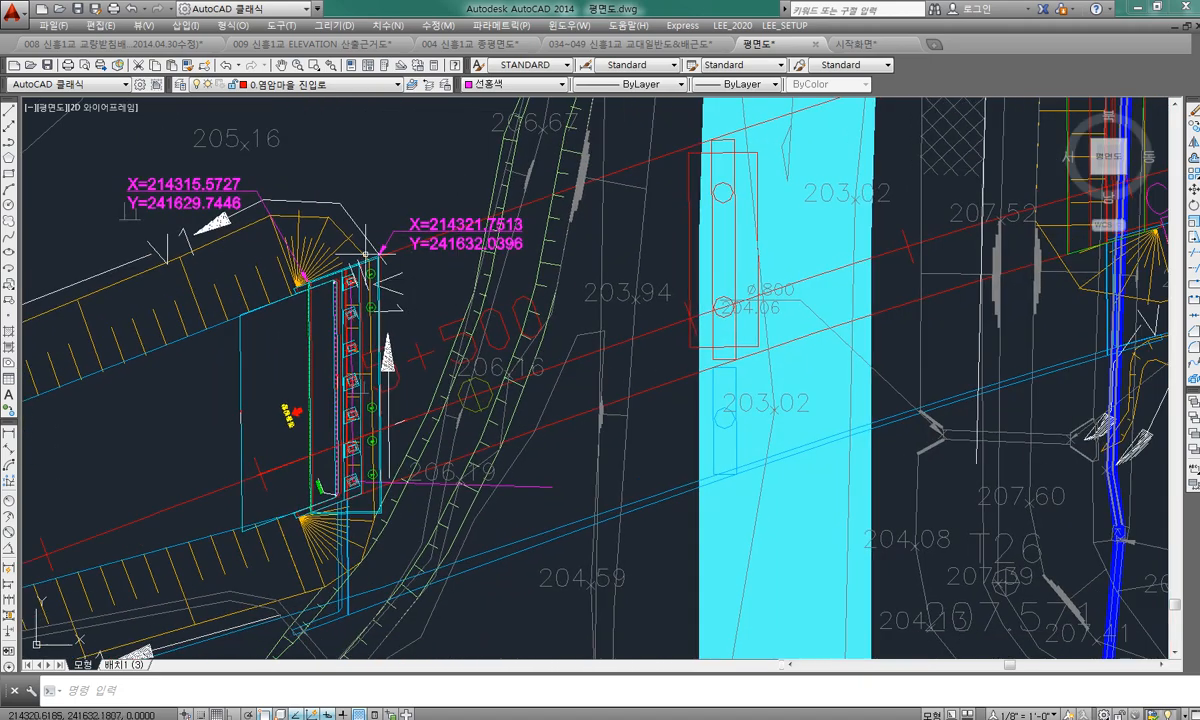
pyautogui.scroll(4, 361, 277)
pyautogui.scroll(-2, 361, 277)
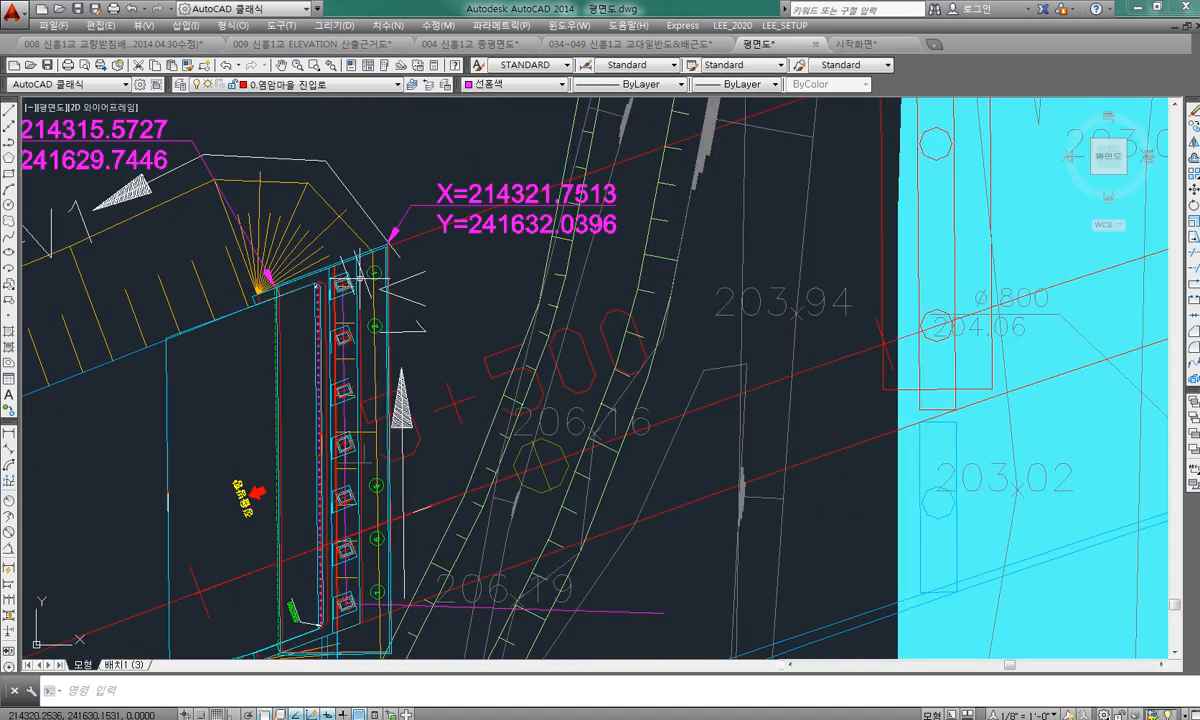
pyautogui.click(410, 216)
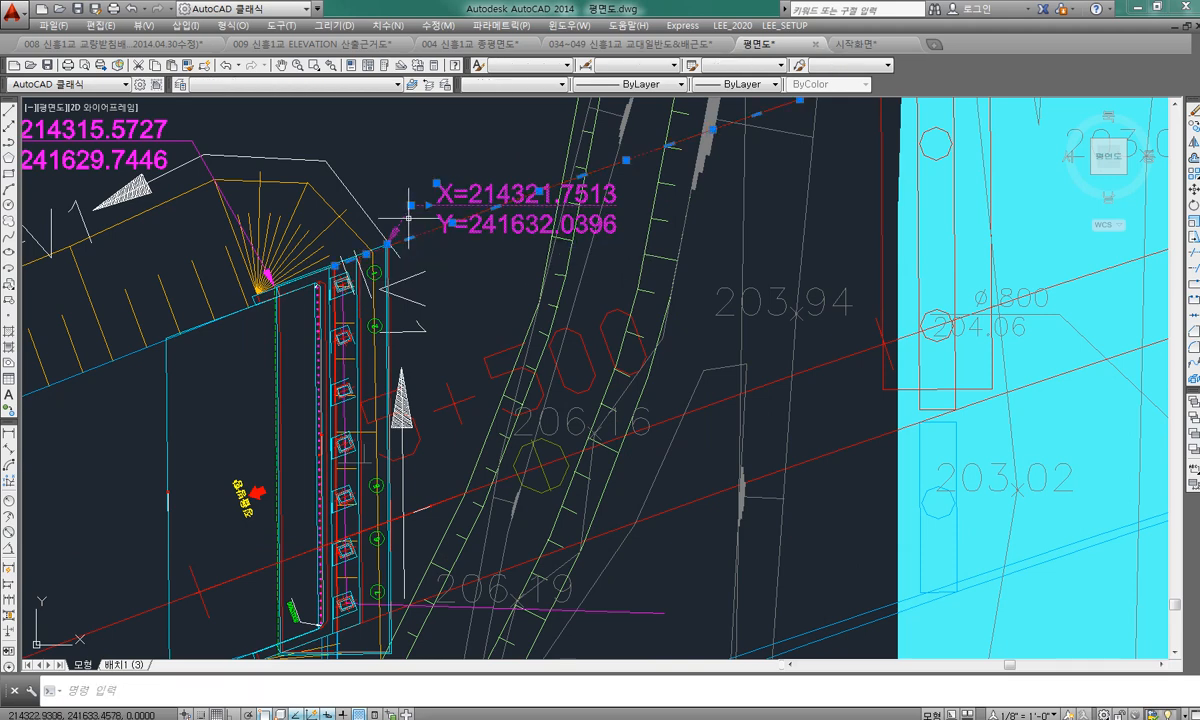
pyautogui.press('Delete')
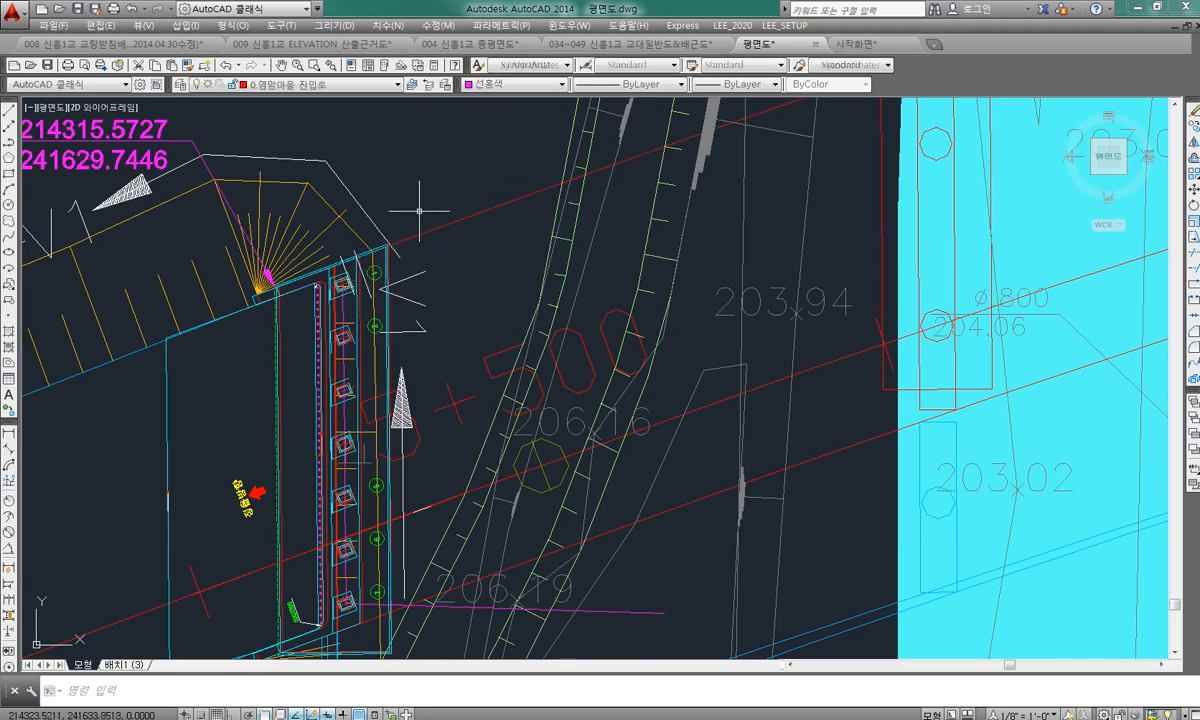
pyautogui.moveTo(273, 168); pyautogui.dragTo(442, 268, button='middle')
pyautogui.click(381, 219)
pyautogui.click(322, 245)
pyautogui.press('Delete')
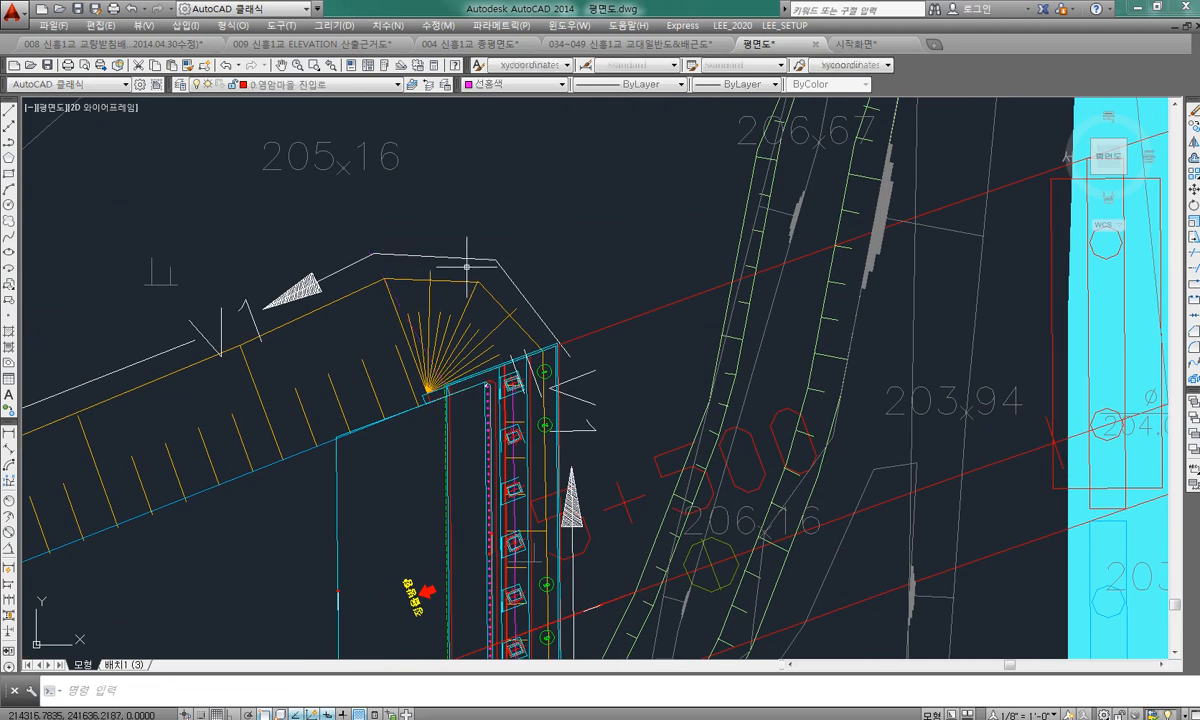
# Step: Draw a thick polyline from bearing 1 across the pier into the cyan band, and delete it again
pyautogui.moveTo(526, 361); pyautogui.dragTo(451, 311, button='middle')
pyautogui.scroll(2, 451, 311)
pyautogui.scroll(-4, 522, 320)
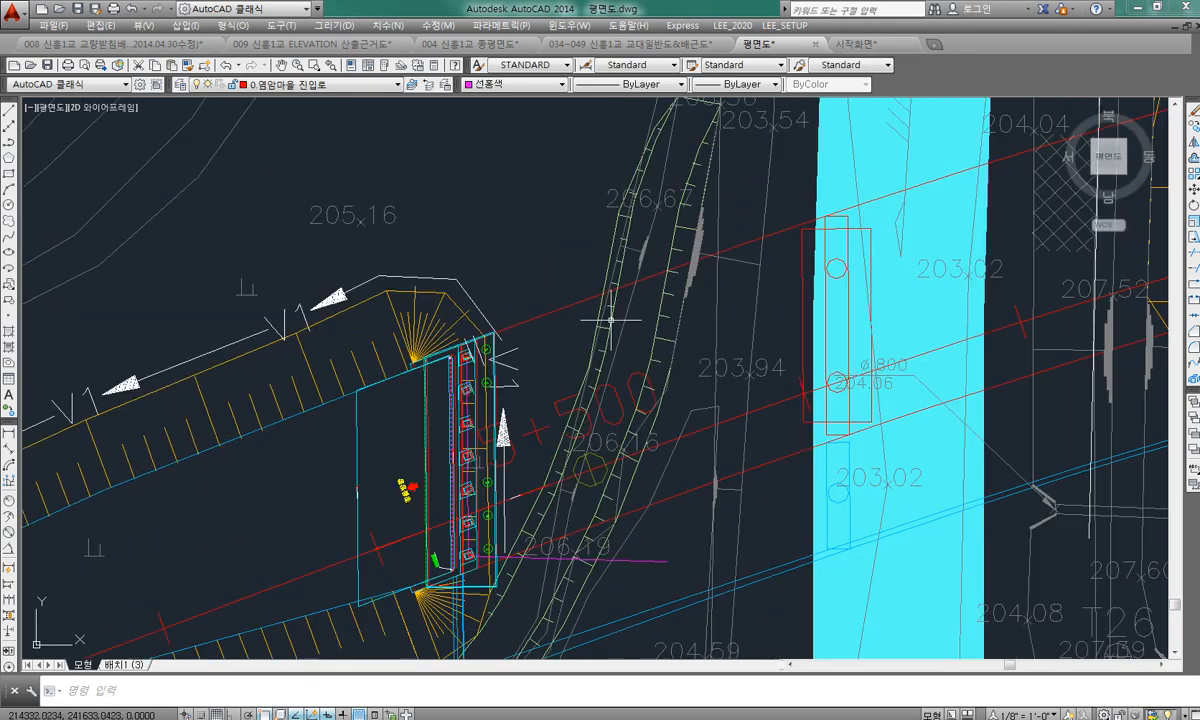
pyautogui.moveTo(801, 553); pyautogui.dragTo(491, 588, button='middle')
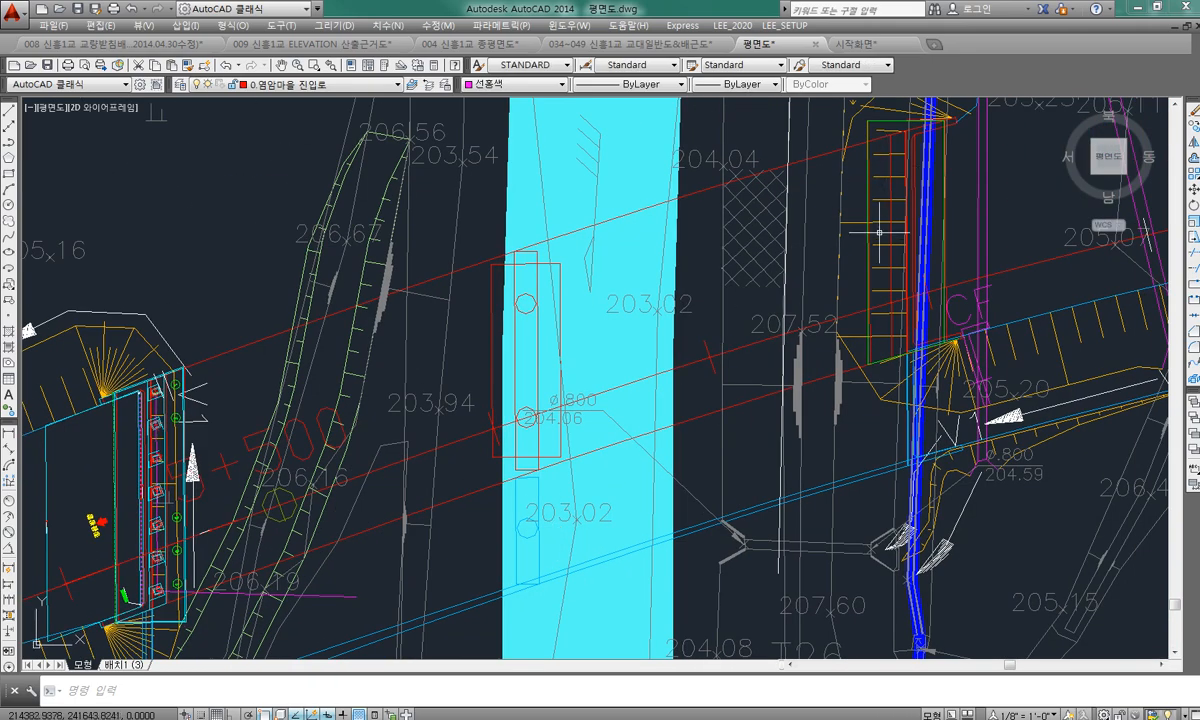
pyautogui.write('pl')
pyautogui.press('space')
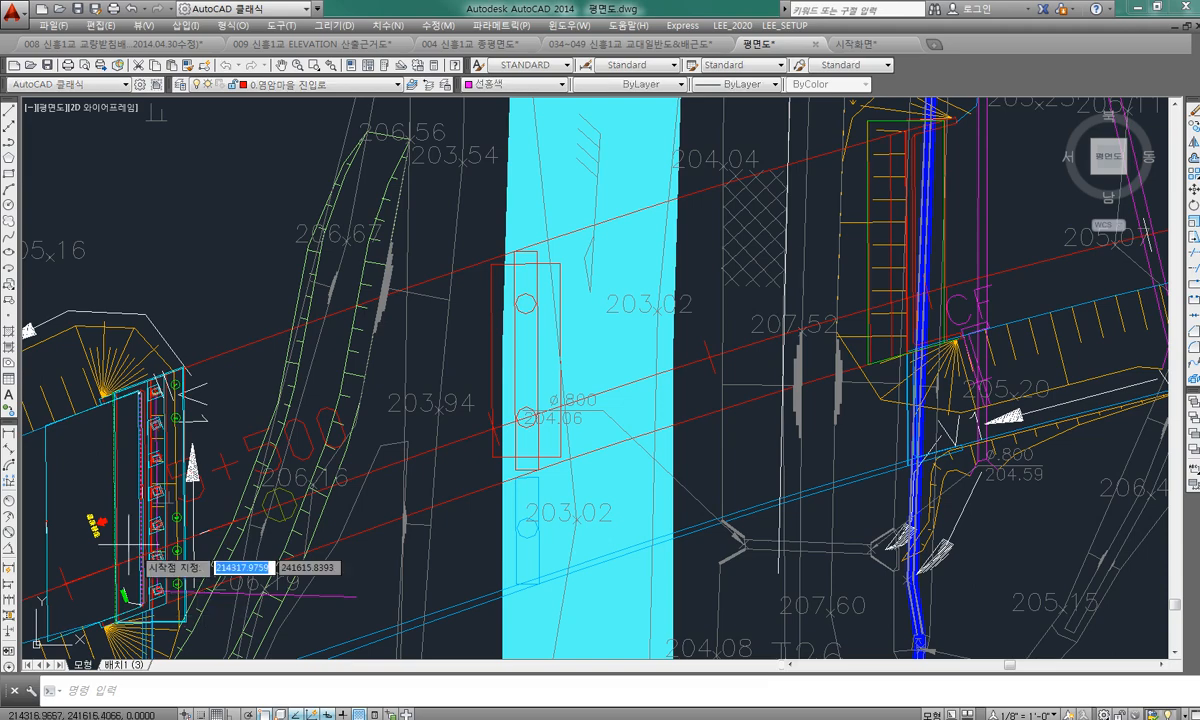
pyautogui.scroll(6, 150, 420)
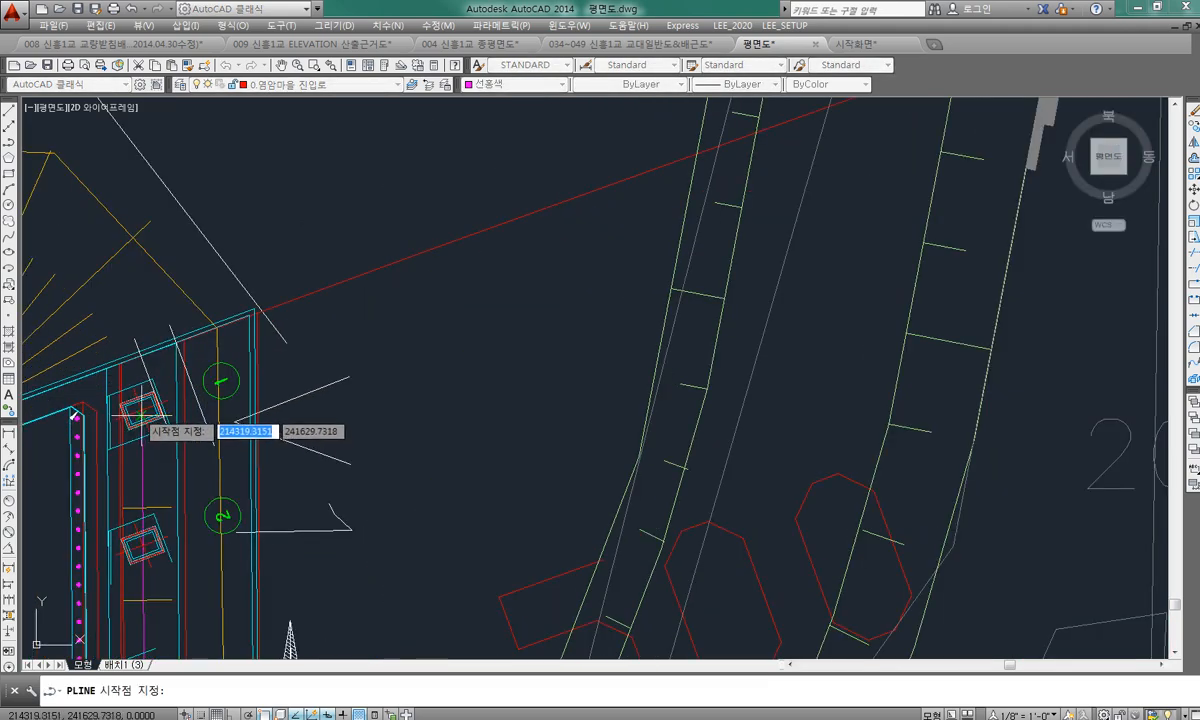
pyautogui.click(140, 413)
pyautogui.scroll(-5, 440, 420)
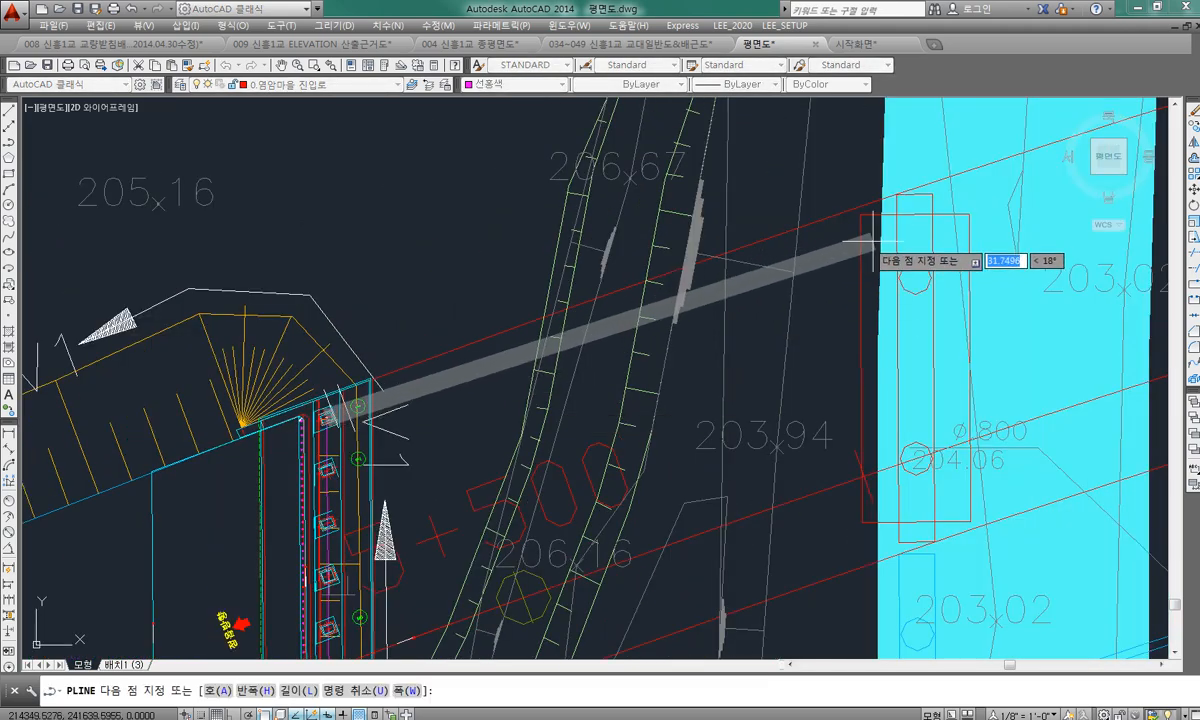
pyautogui.click(1015, 245)
pyautogui.press('space')
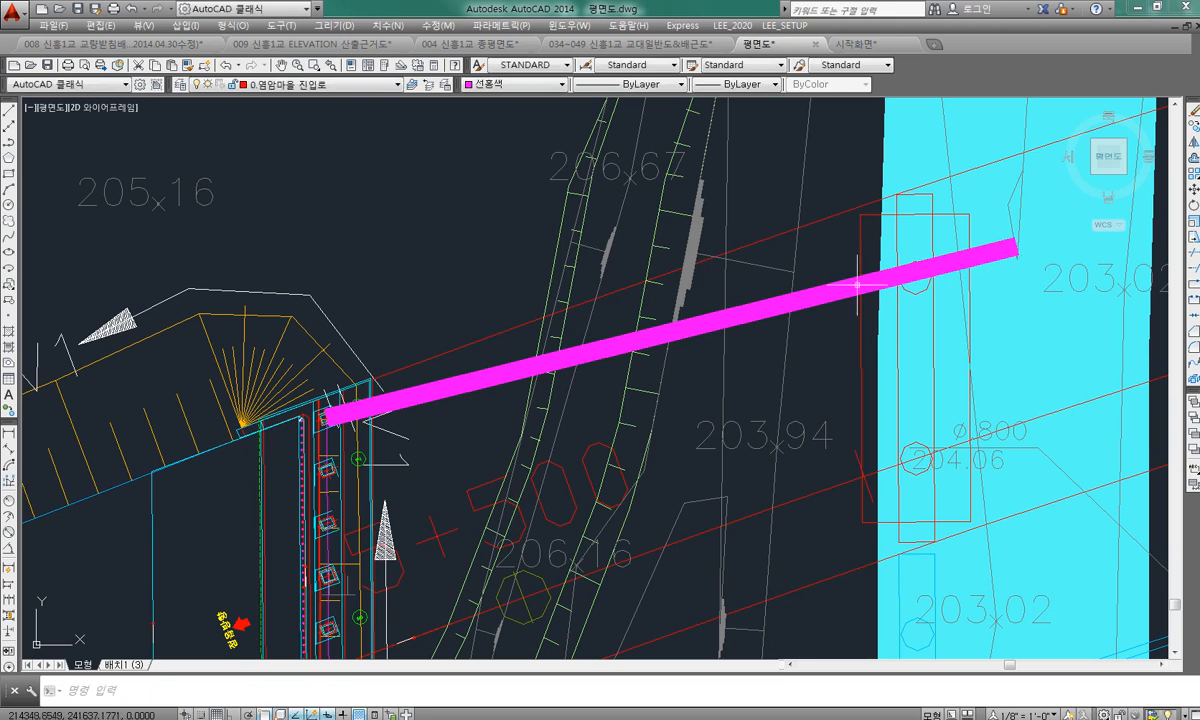
pyautogui.click(1012, 250)
pyautogui.press('Delete')
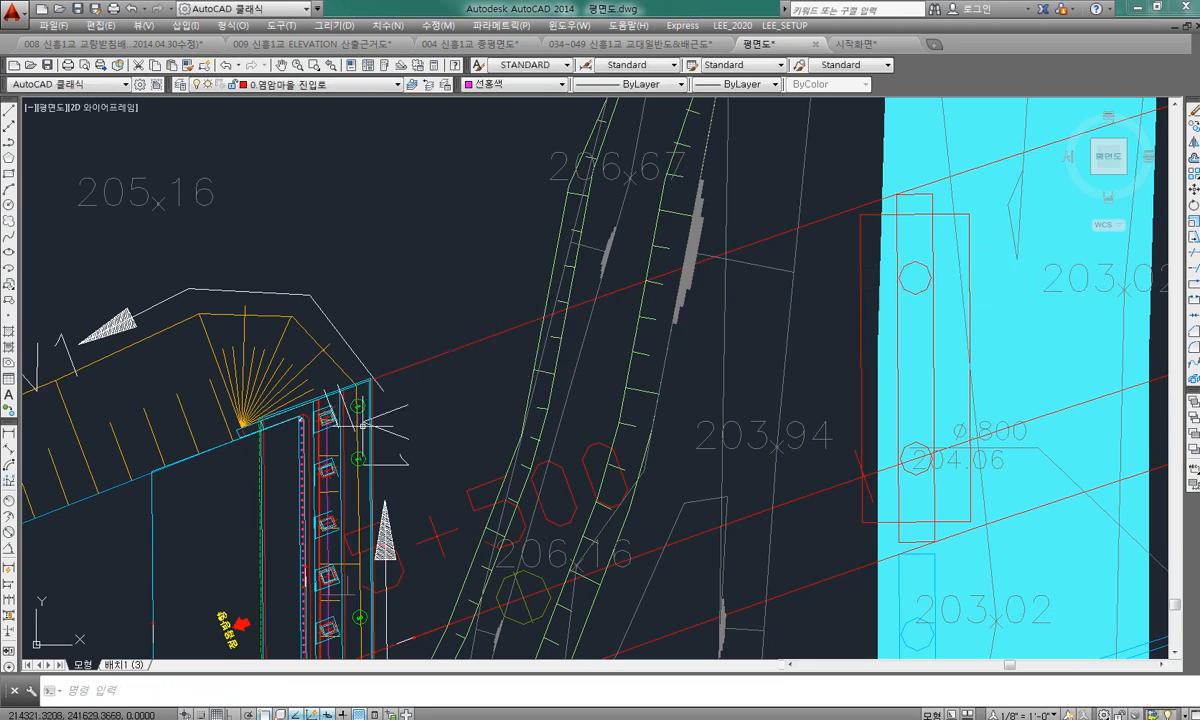
# Step: Draw a thick polyline from the abutment's bearing 1 past the pier into the cyan band
pyautogui.write('pl')
pyautogui.press('space')
pyautogui.click(357, 400)
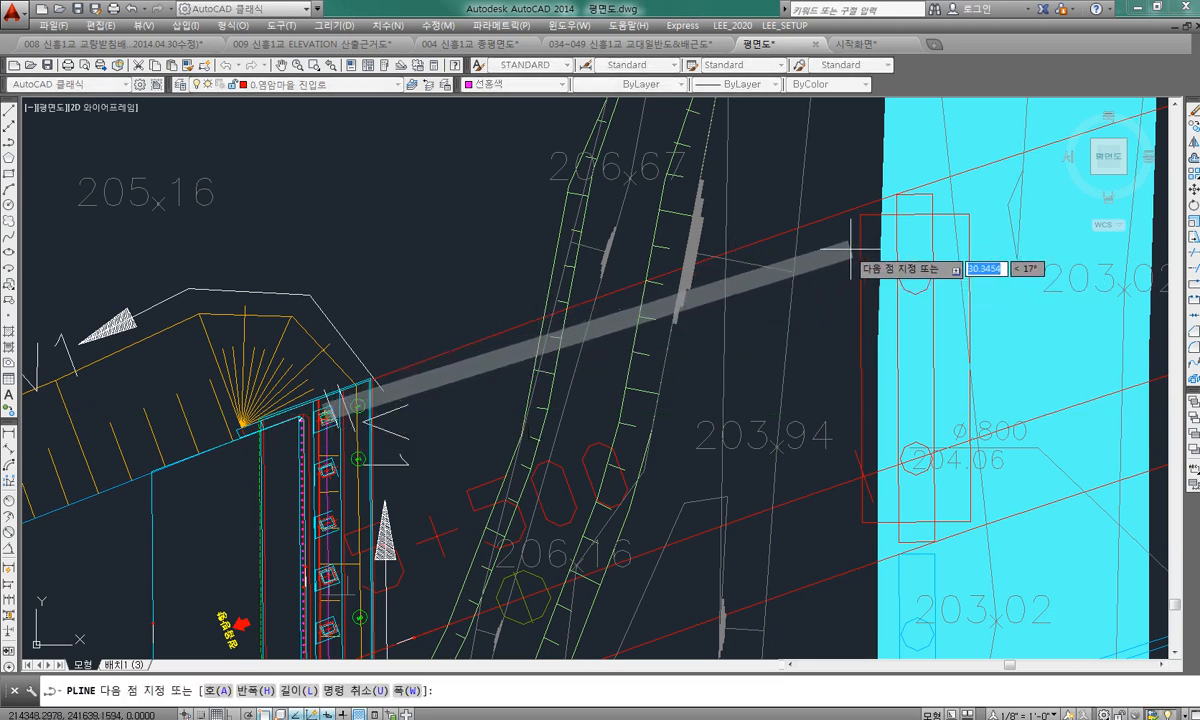
pyautogui.click(874, 243)
pyautogui.press('space')
# Step: Pull the thick polyline's far end back to just before the pier's upper column
pyautogui.click(842, 269)
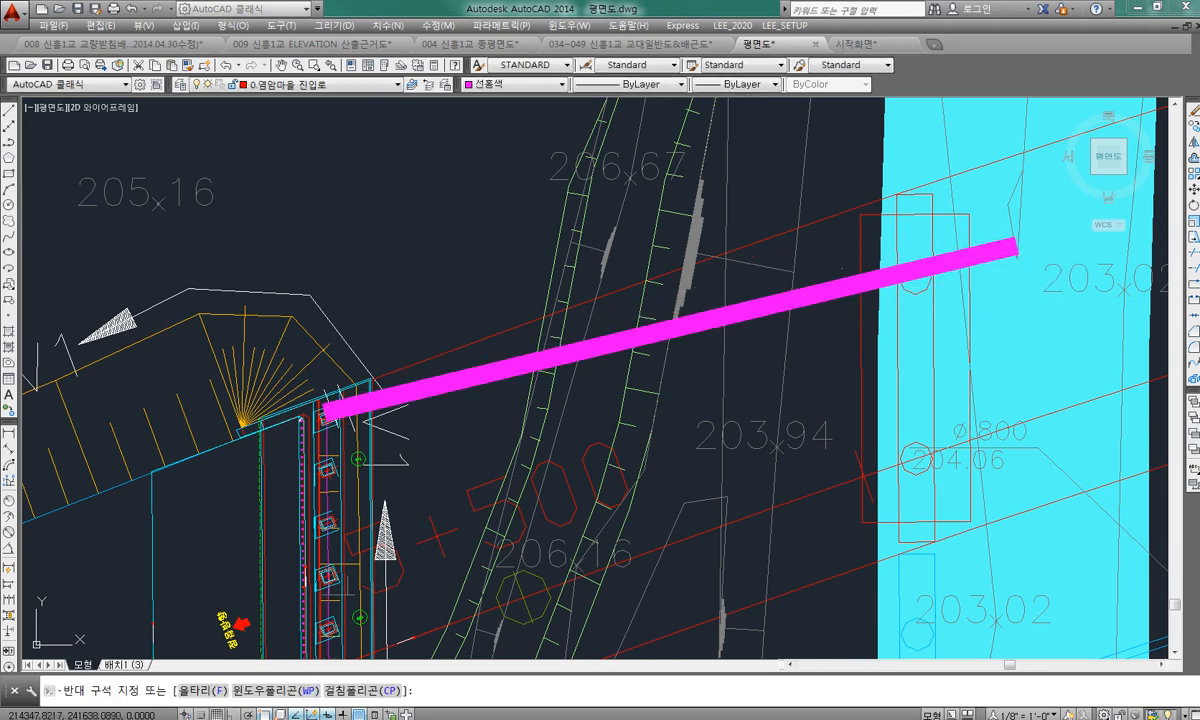
pyautogui.click(856, 279)
pyautogui.moveTo(857, 279); pyautogui.dragTo(728, 338, button='middle')
pyautogui.click(893, 299)
pyautogui.scroll(4, 753, 299)
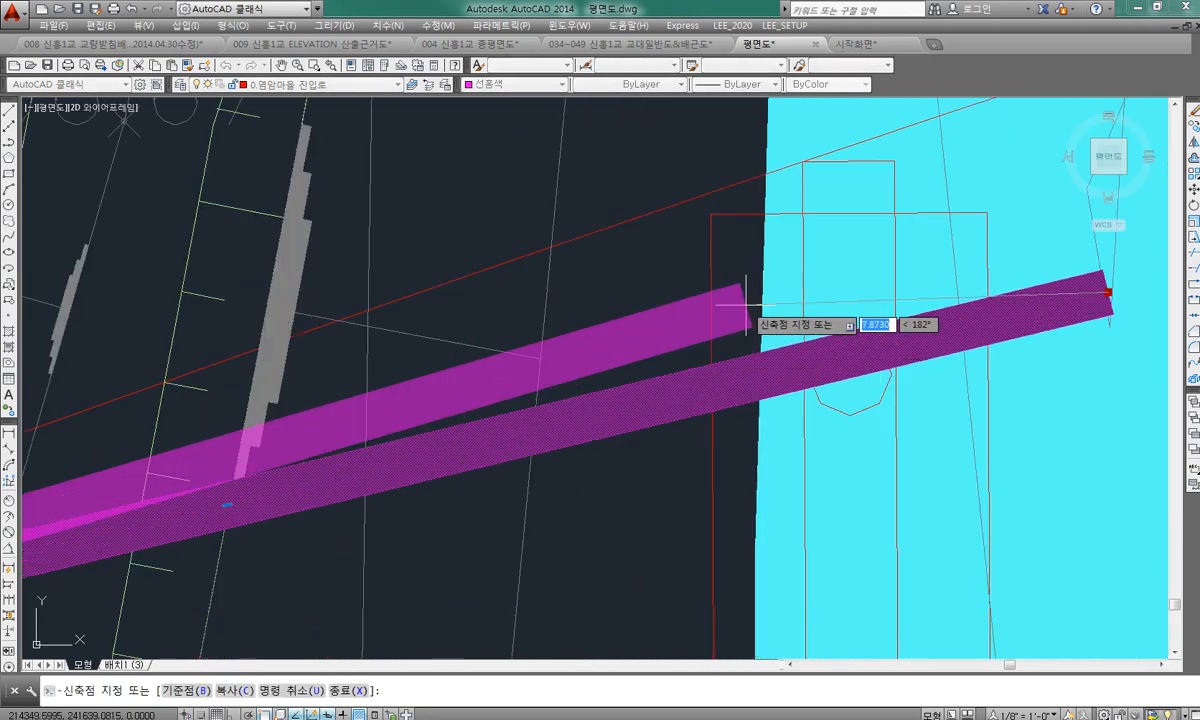
pyautogui.click(748, 287)
pyautogui.press('Escape')
# Step: Move the thick polyline's abutment-side end onto the centre of bearing 1
pyautogui.scroll(-8, 745, 340)
pyautogui.scroll(4, 600, 365)
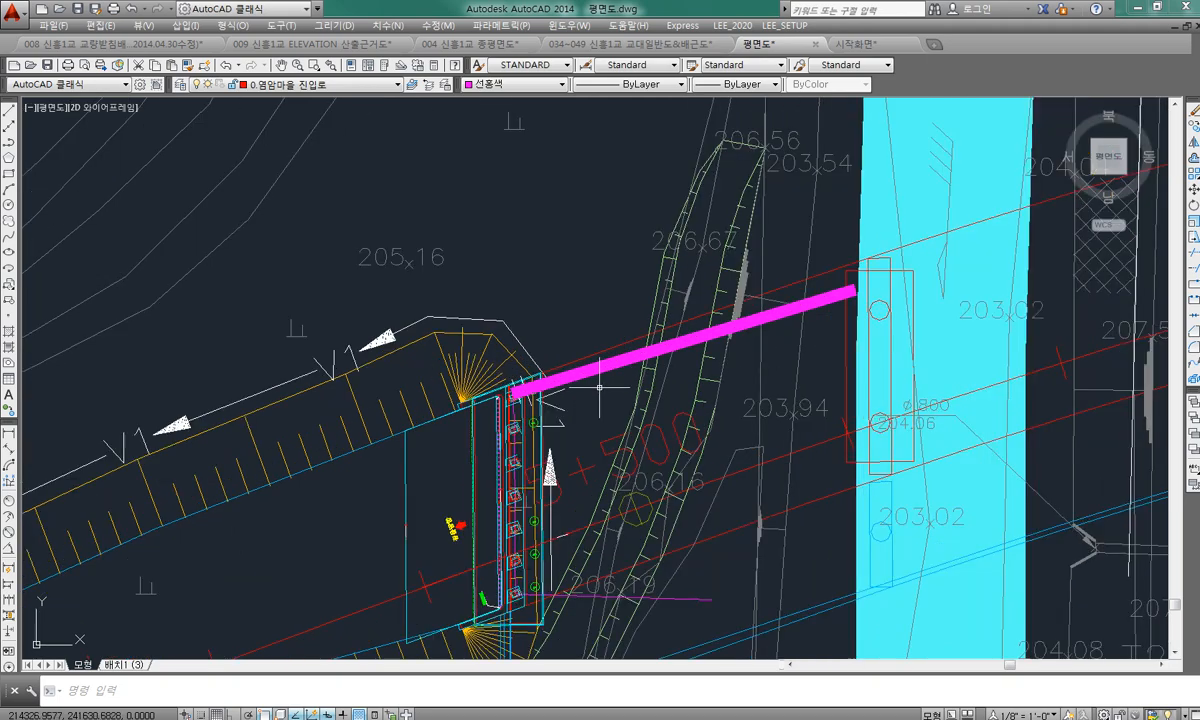
pyautogui.click(895, 246)
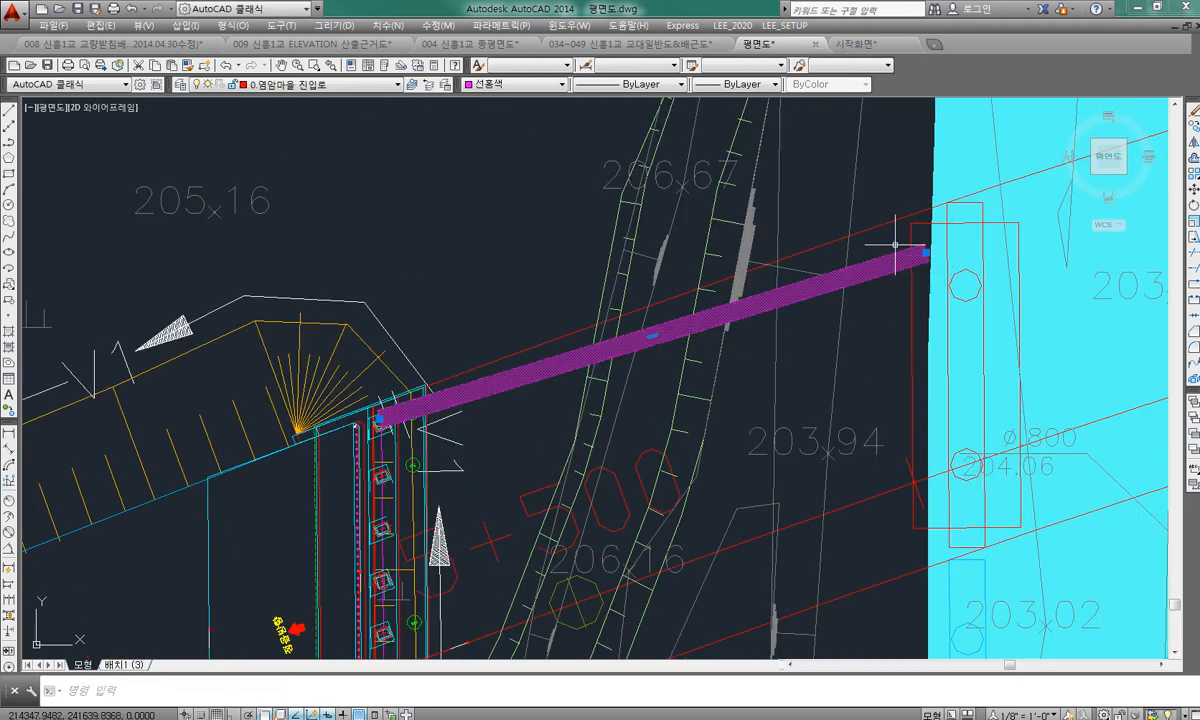
pyautogui.press('Escape')
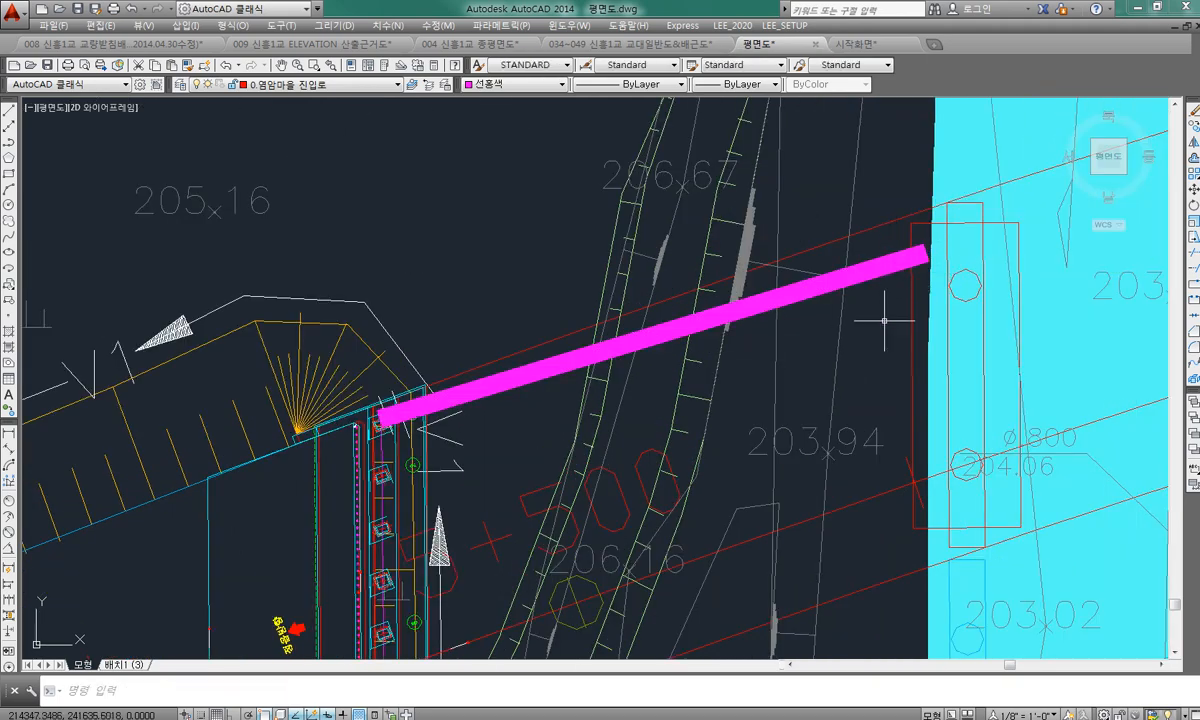
pyautogui.click(865, 278)
pyautogui.click(379, 419)
pyautogui.scroll(3, 379, 419)
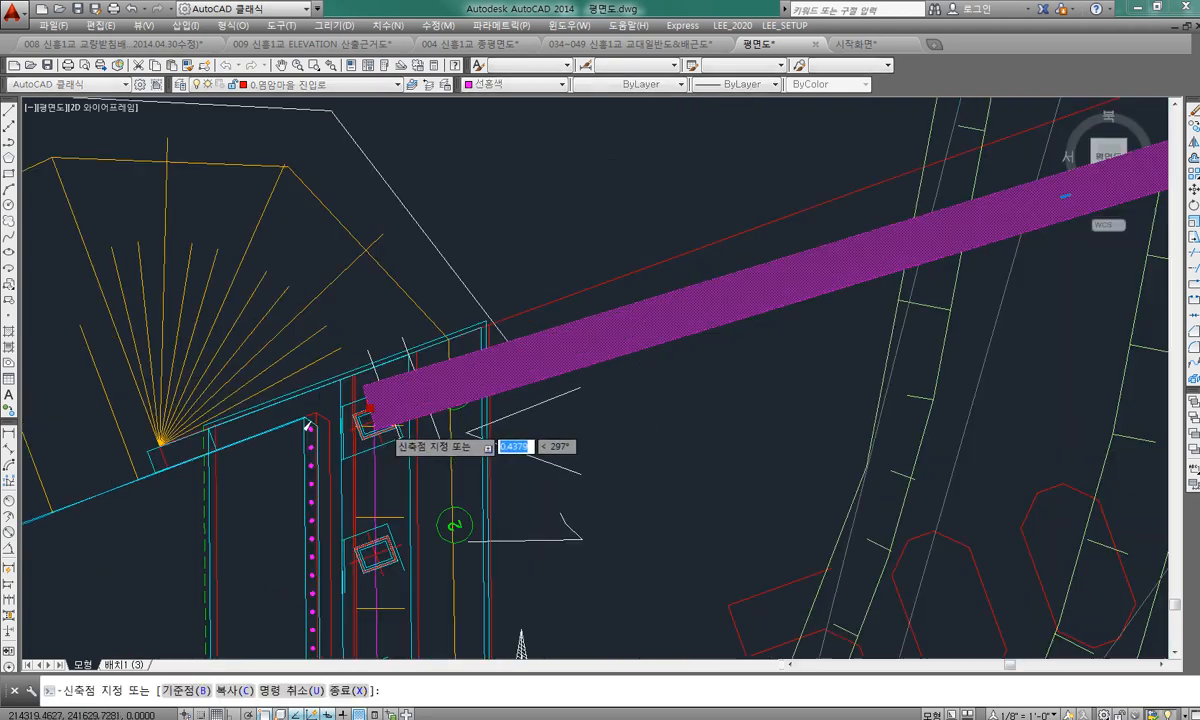
pyautogui.click(370, 415)
pyautogui.press('Escape')
pyautogui.scroll(-3, 516, 422)
pyautogui.moveTo(620, 420); pyautogui.dragTo(530, 377, button='middle')
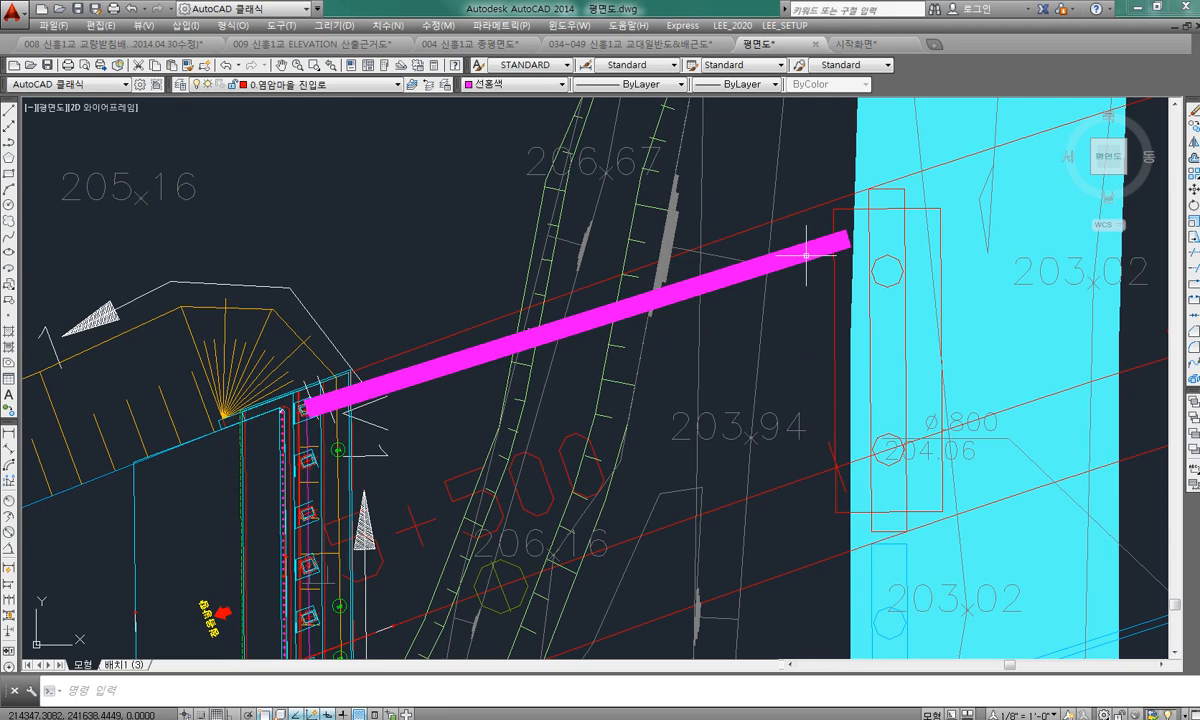
# Step: Copy the thick polyline from its bearing end to the far side of the pier, spanning towards the opposite abutment
pyautogui.moveTo(800, 253); pyautogui.dragTo(664, 324, button='middle')
pyautogui.click(622, 310)
pyautogui.click(445, 385)
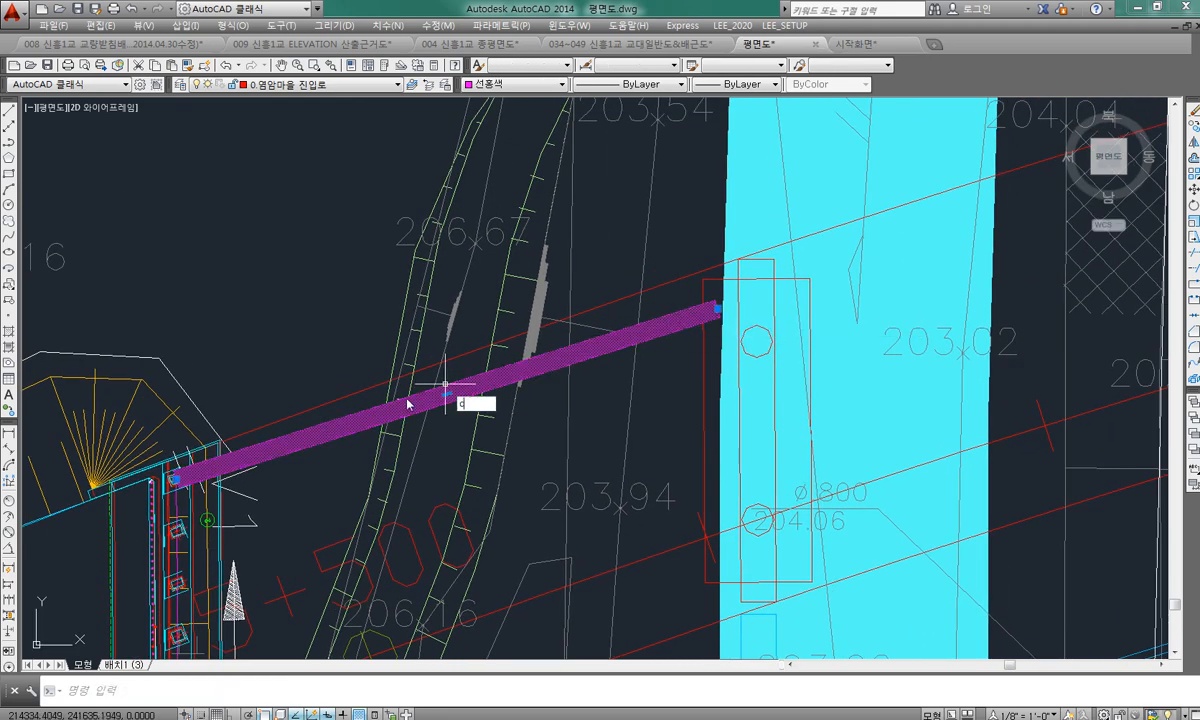
pyautogui.press('space')
pyautogui.click(176, 480)
pyautogui.moveTo(584, 408); pyautogui.dragTo(266, 559, button='middle')
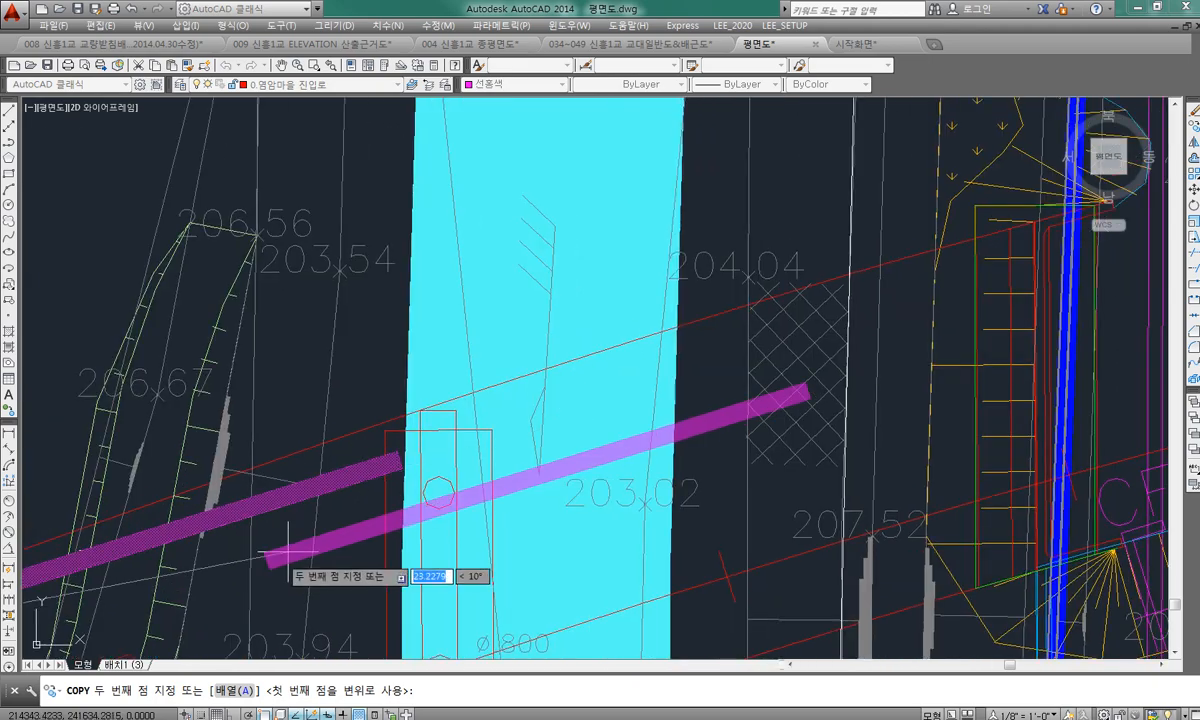
pyautogui.click(477, 441)
pyautogui.press('space')
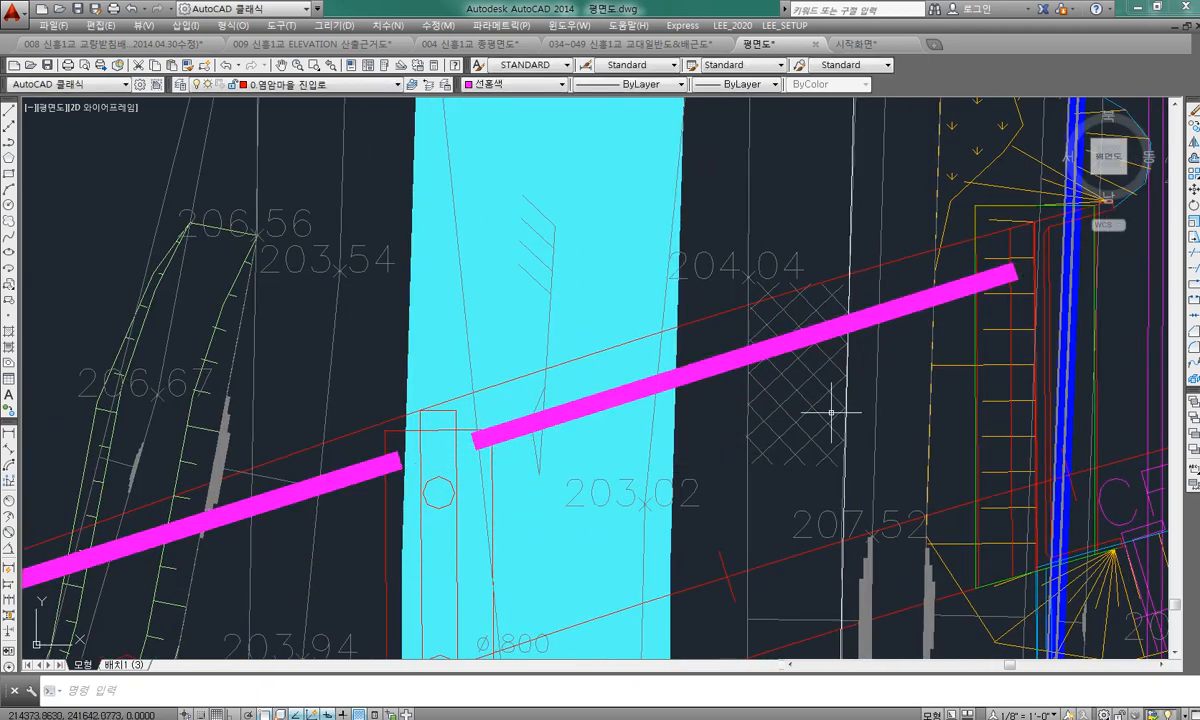
# Step: Delete both thick polylines spanning between the abutments and the pier
pyautogui.click(864, 322)
pyautogui.scroll(-3, 852, 340)
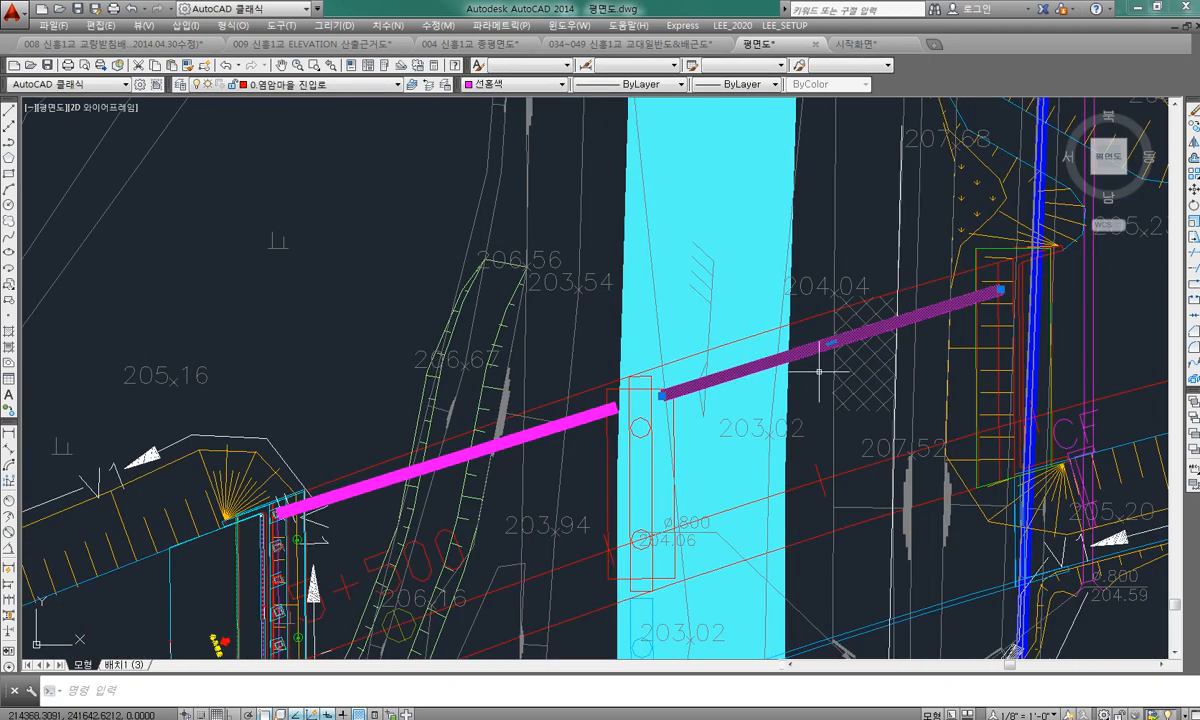
pyautogui.moveTo(852, 340); pyautogui.dragTo(968, 302, button='middle')
pyautogui.press('Delete')
pyautogui.press('Delete')
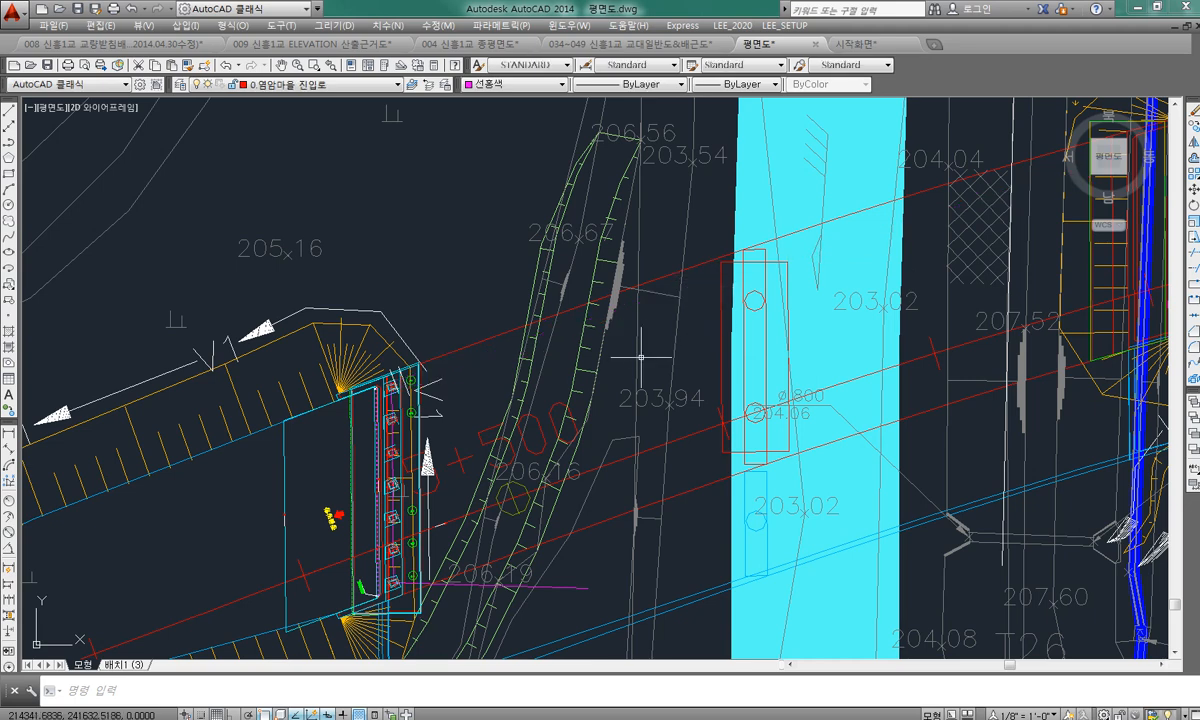
# Step: Compare the start abutment placed on the site plan with its plan view in the 034~049 abutment general drawing
pyautogui.moveTo(361, 385); pyautogui.dragTo(509, 281, button='middle')
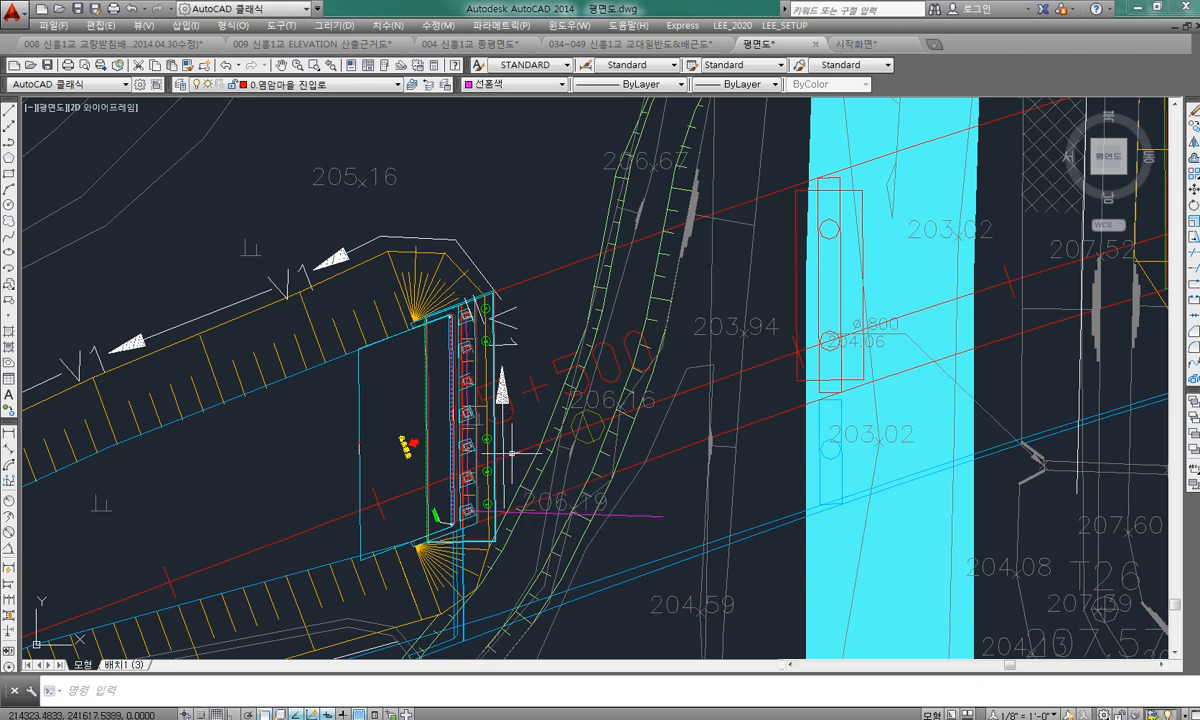
pyautogui.moveTo(511, 453); pyautogui.dragTo(497, 383, button='middle')
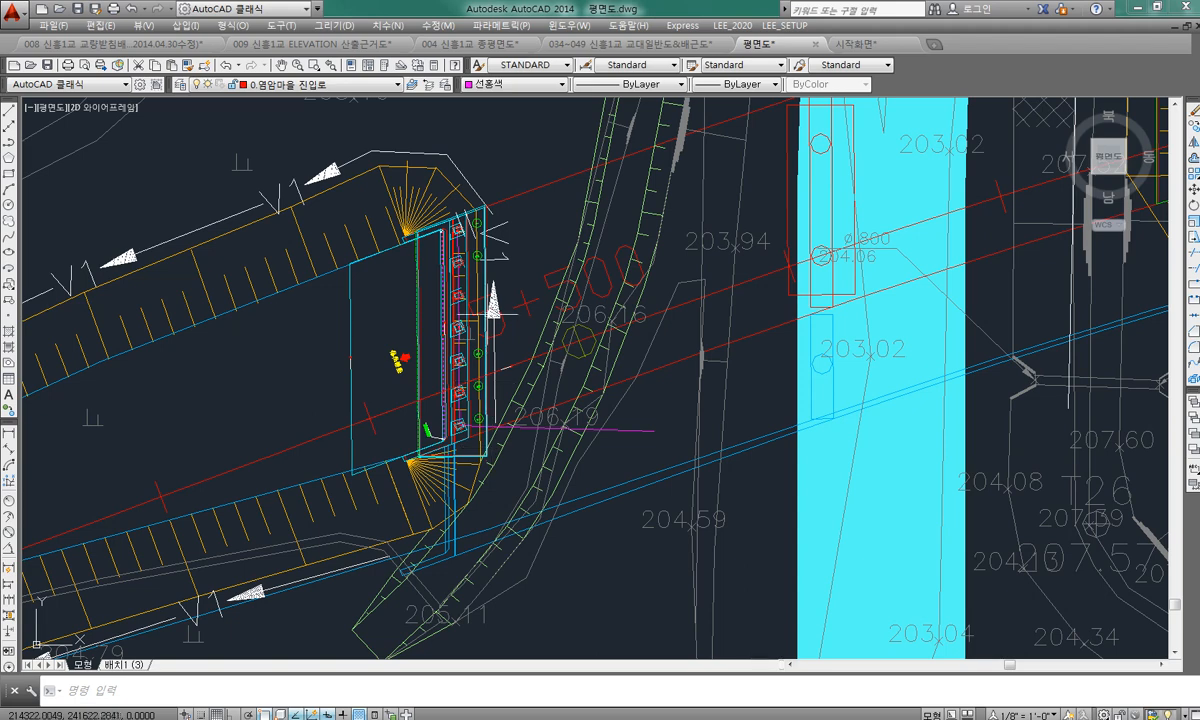
pyautogui.moveTo(492, 419); pyautogui.dragTo(482, 453, button='middle')
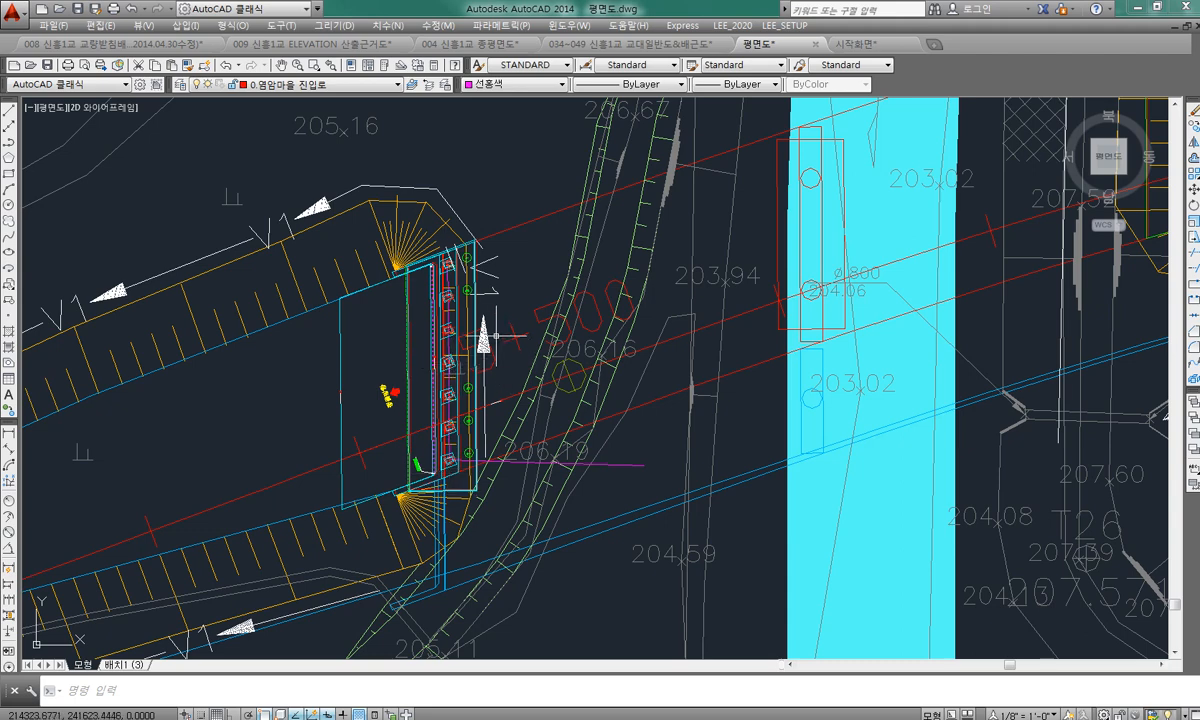
pyautogui.scroll(5, 452, 264)
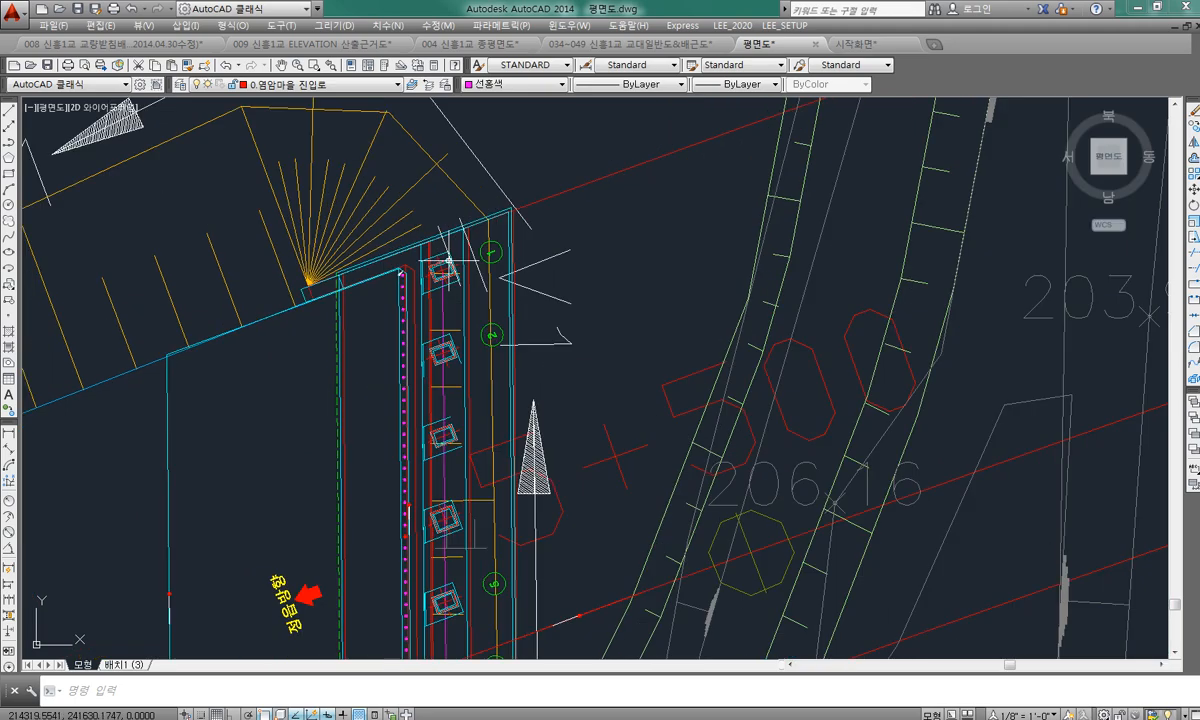
pyautogui.click(688, 43)
pyautogui.scroll(-2, 673, 226)
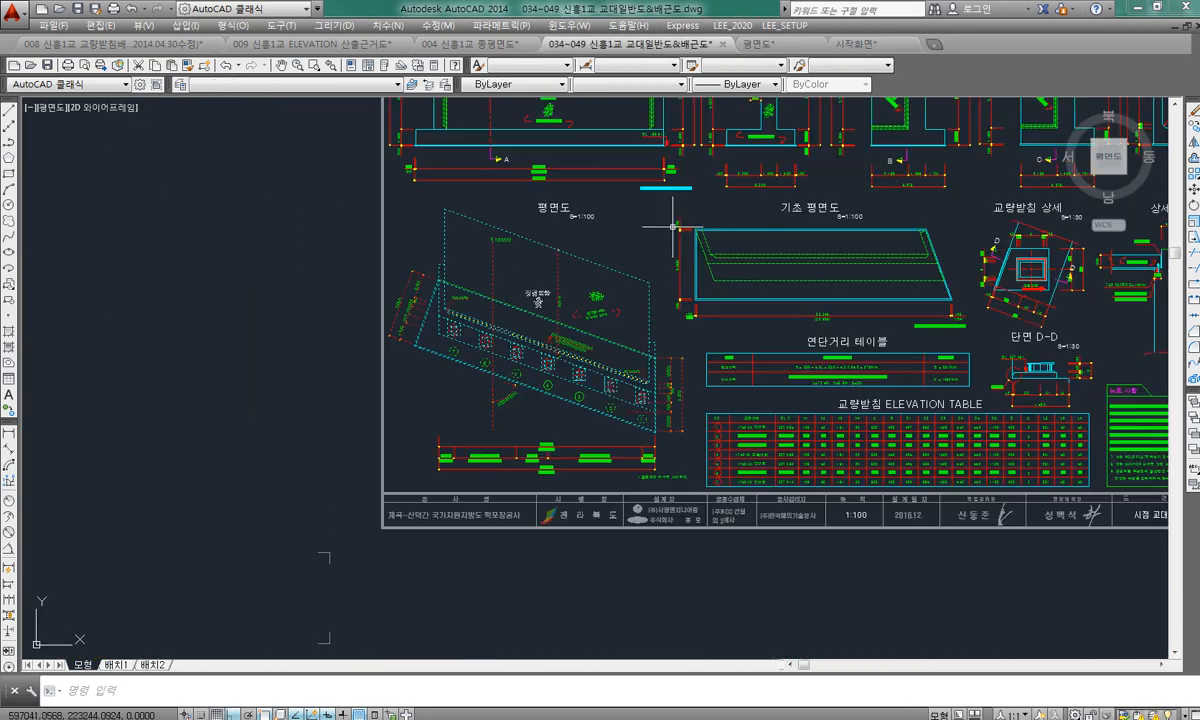
pyautogui.press('Escape')
pyautogui.moveTo(665, 236)
pyautogui.mouseDown(button='middle')
pyautogui.moveTo(621, 347)
pyautogui.moveTo(523, 425)
pyautogui.mouseUp(button='middle')
pyautogui.moveTo(640, 345); pyautogui.dragTo(638, 251, button='middle')
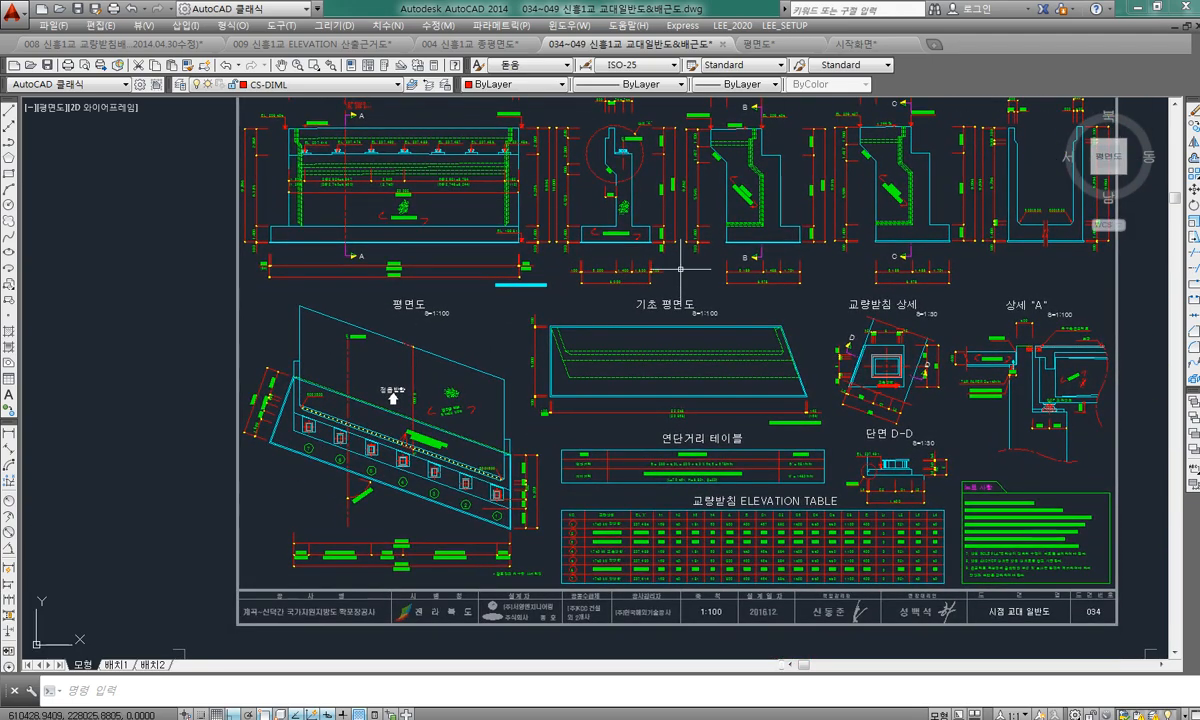
pyautogui.scroll(-4, 680, 300)
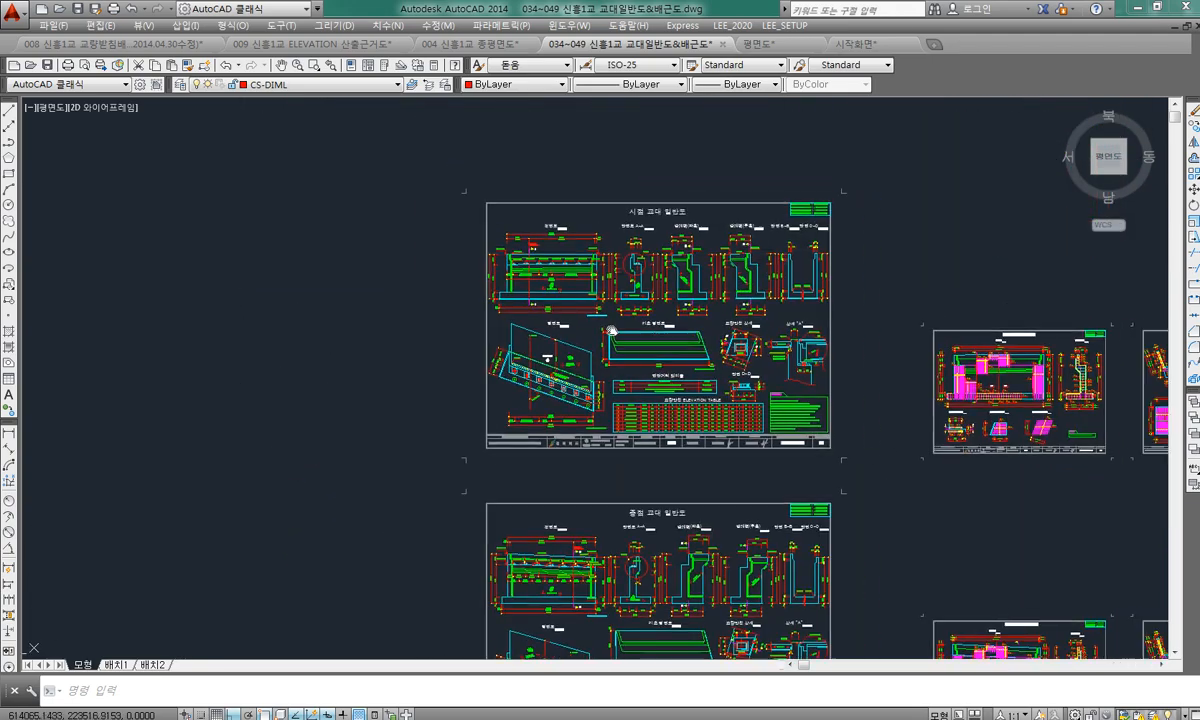
pyautogui.click(793, 50)
pyautogui.scroll(-5, 558, 307)
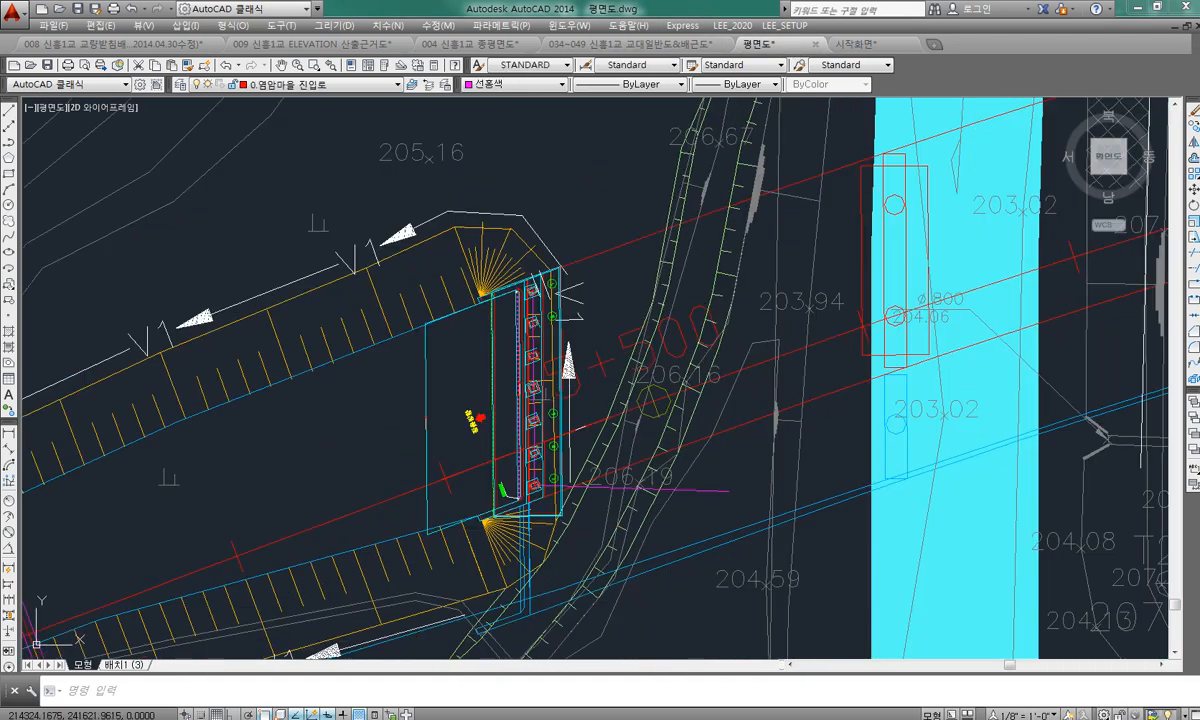
pyautogui.scroll(3, 558, 307)
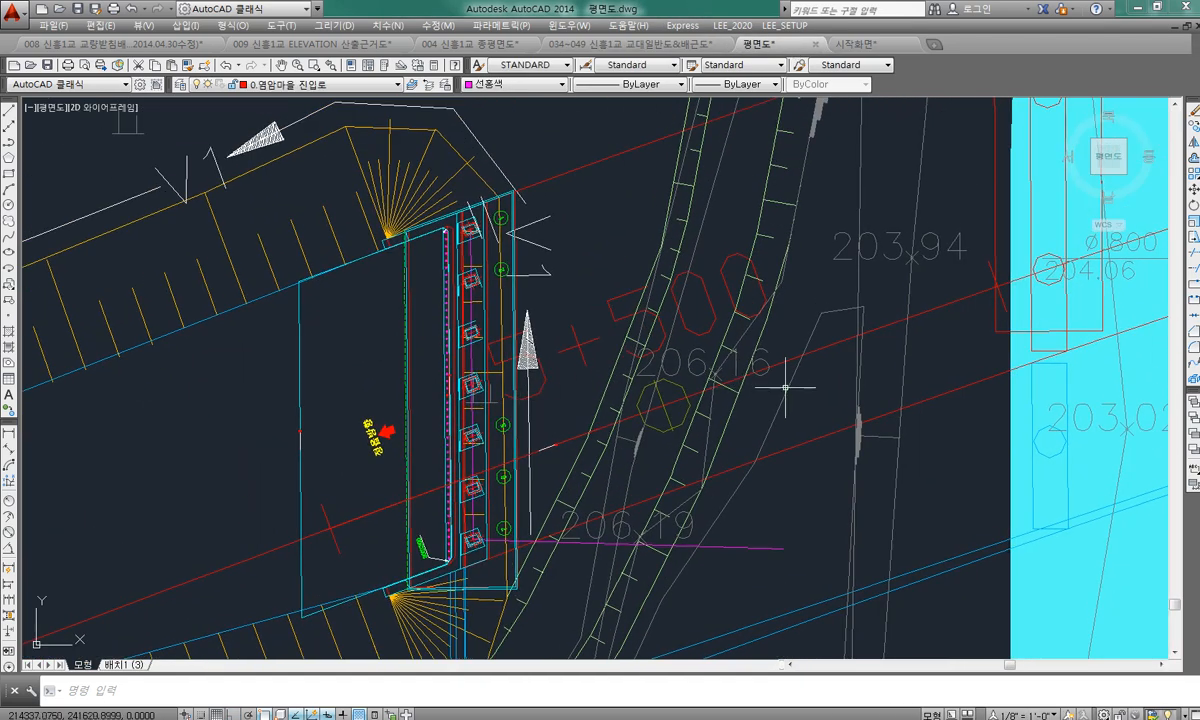